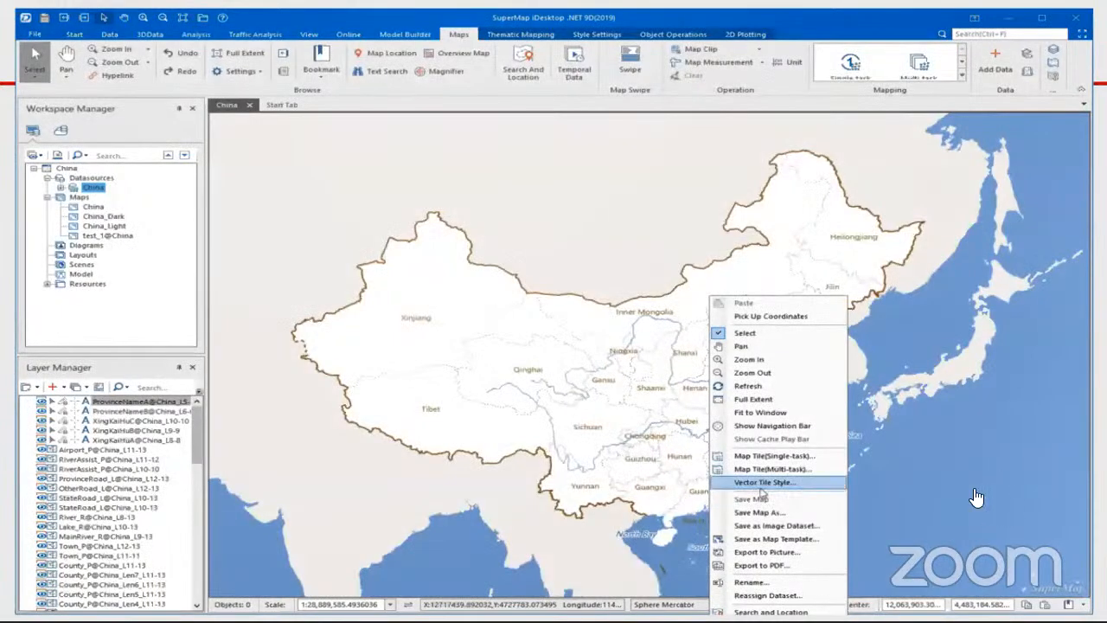
Step: Start a new multi-task map tiling job for the China map and name the tiles MapTile
left_click(772, 469)
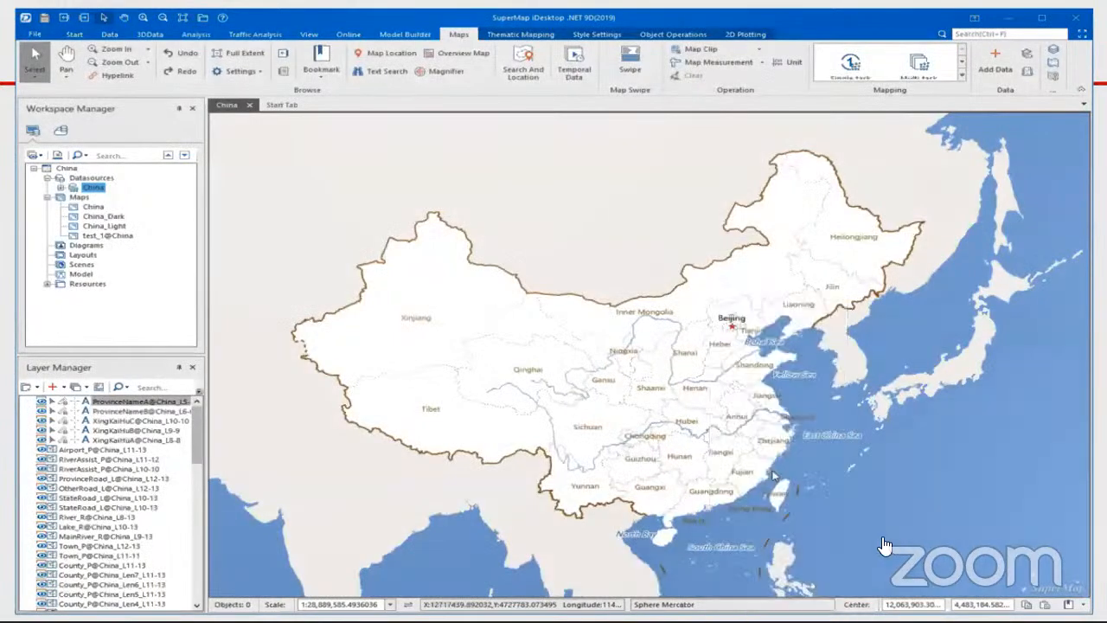
left_click(789, 391)
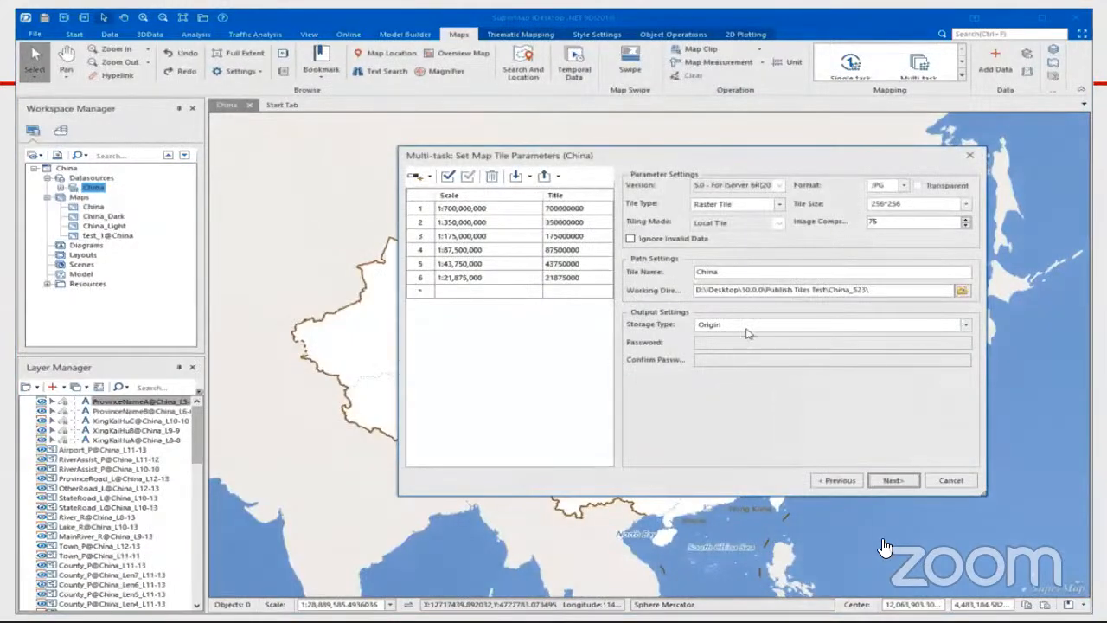
type("MapTile")
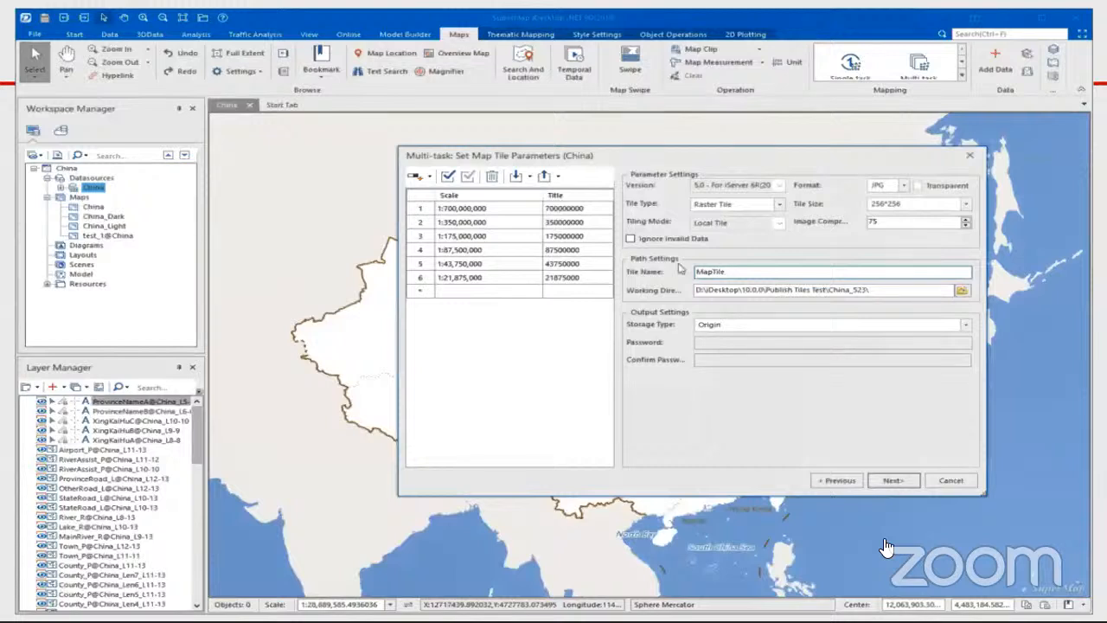
Step: Store the tiles in a MongoDB database named MapTile and accept the default tile and index bounds
left_click(740, 329)
left_click(737, 358)
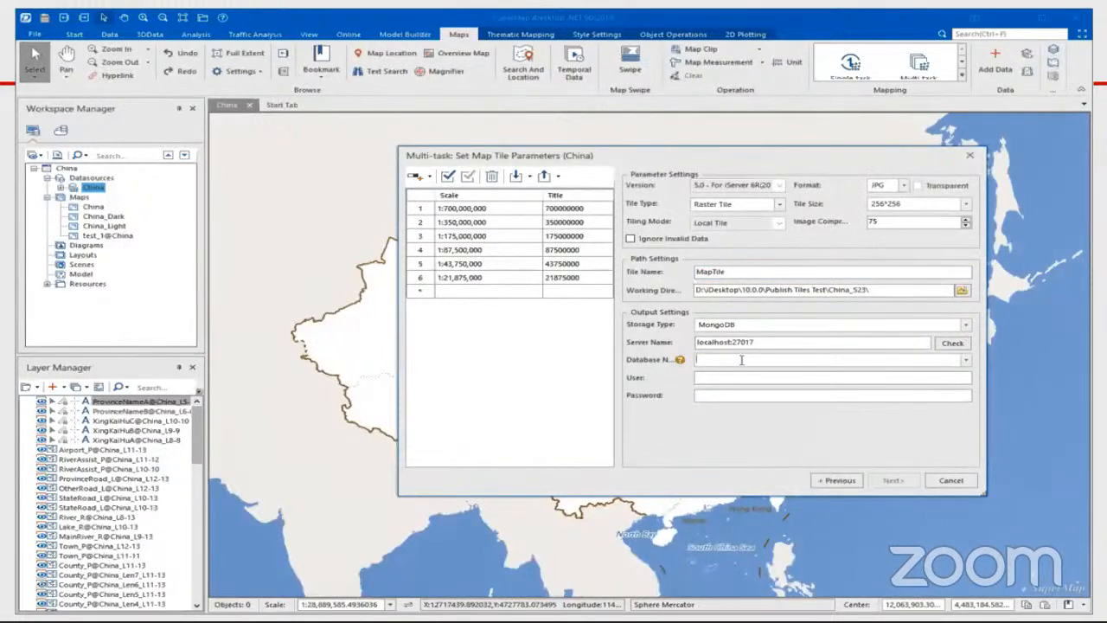
type("MapTile")
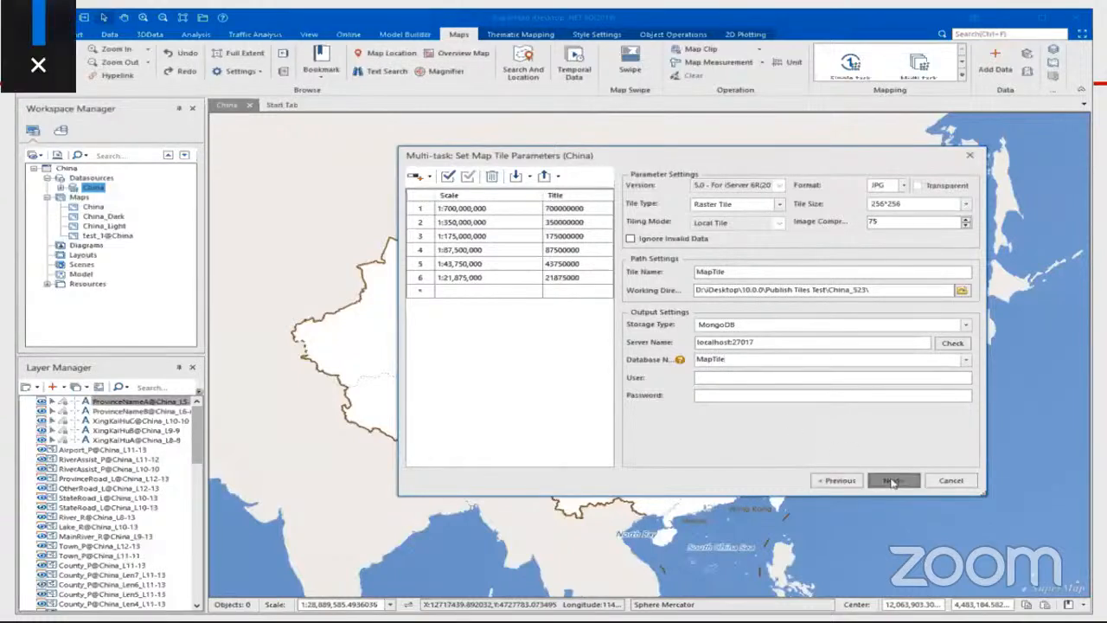
left_click(893, 481)
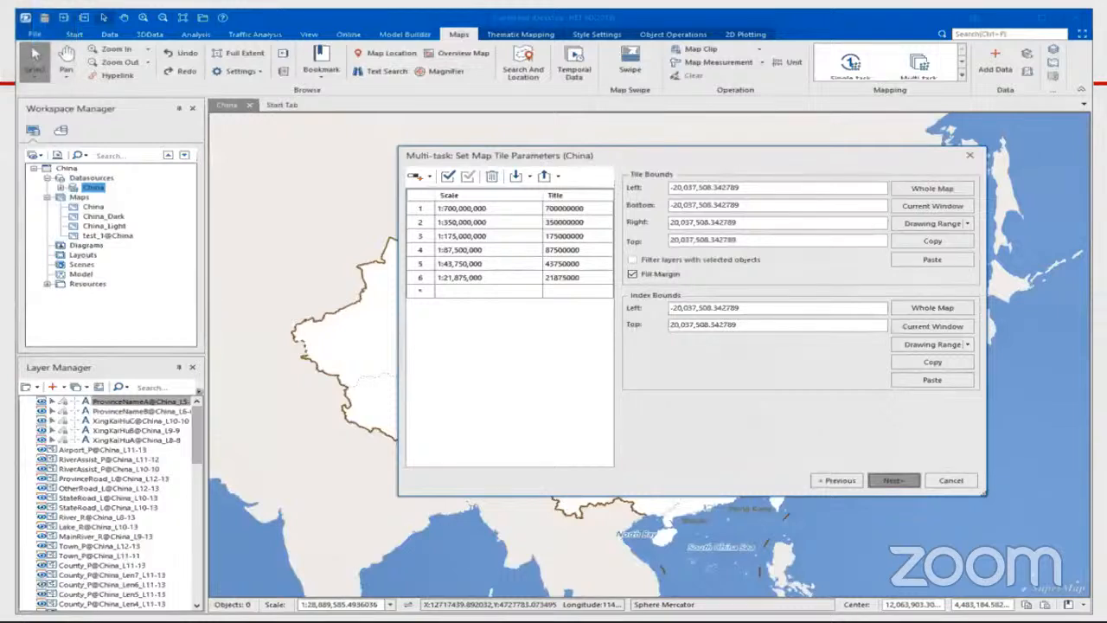
left_click(894, 480)
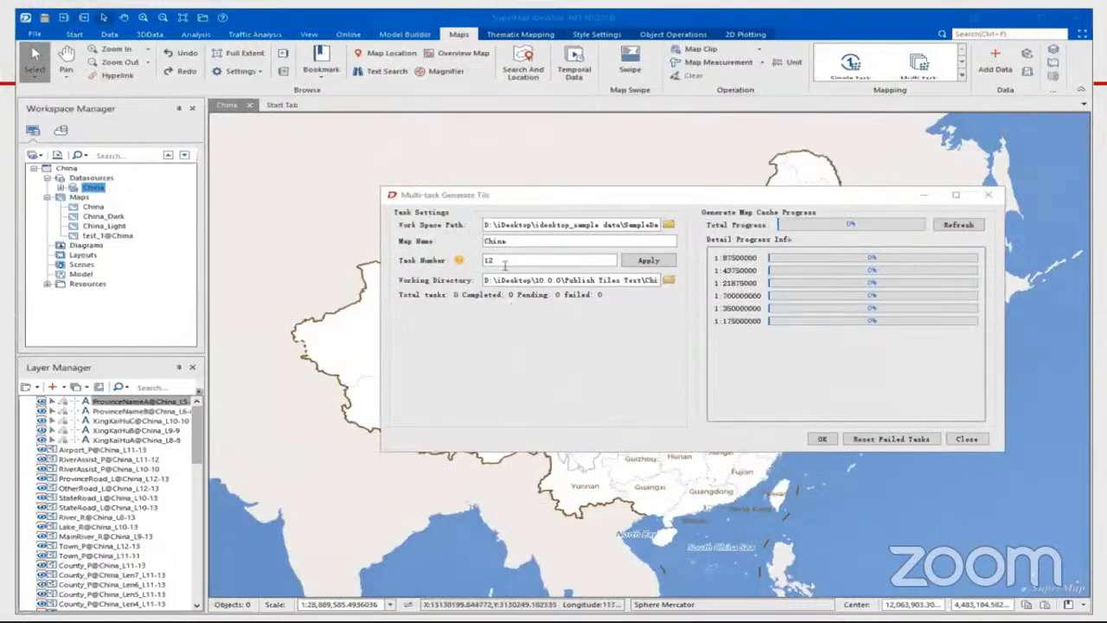
Step: Set the task number to 6, generate the China map tiles, and dismiss the completion message
left_click_drag(505, 265, 469, 262)
type("6")
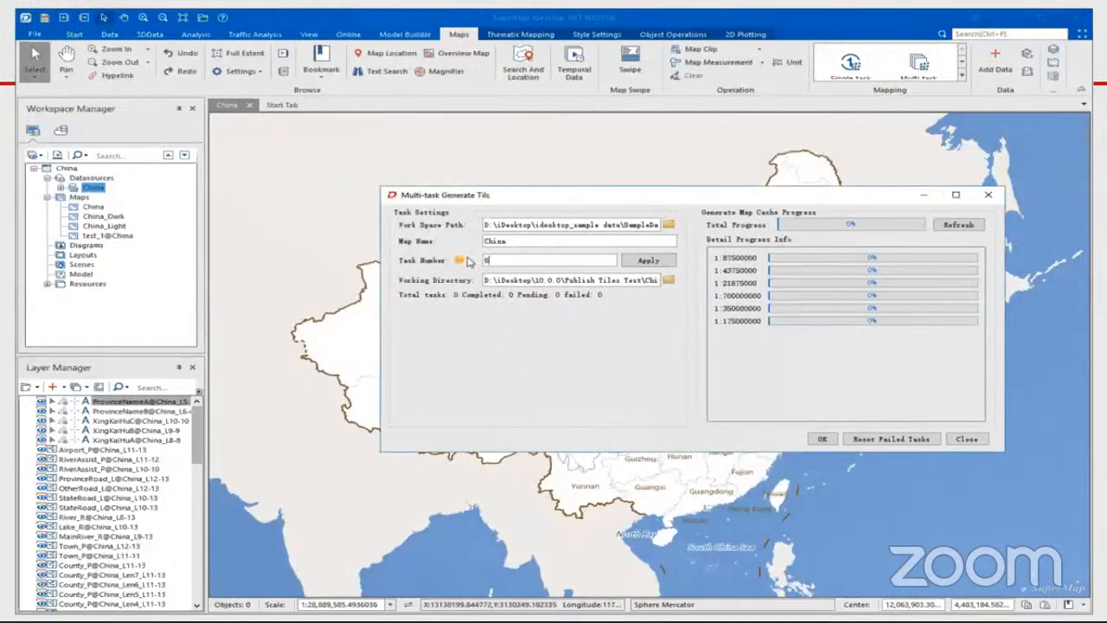
left_click(653, 261)
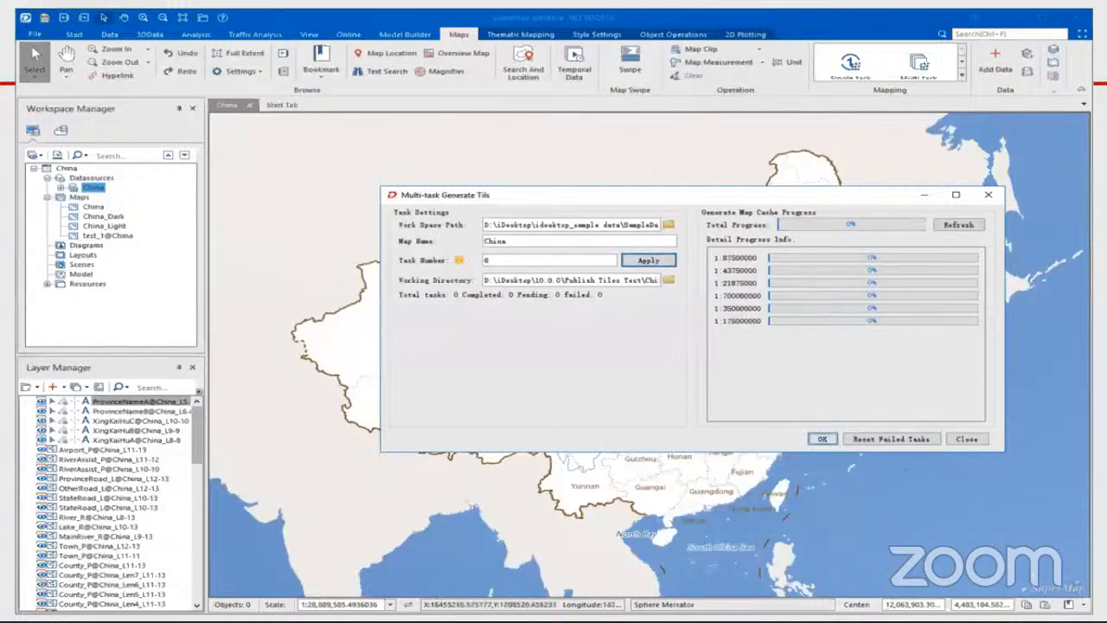
left_click(822, 438)
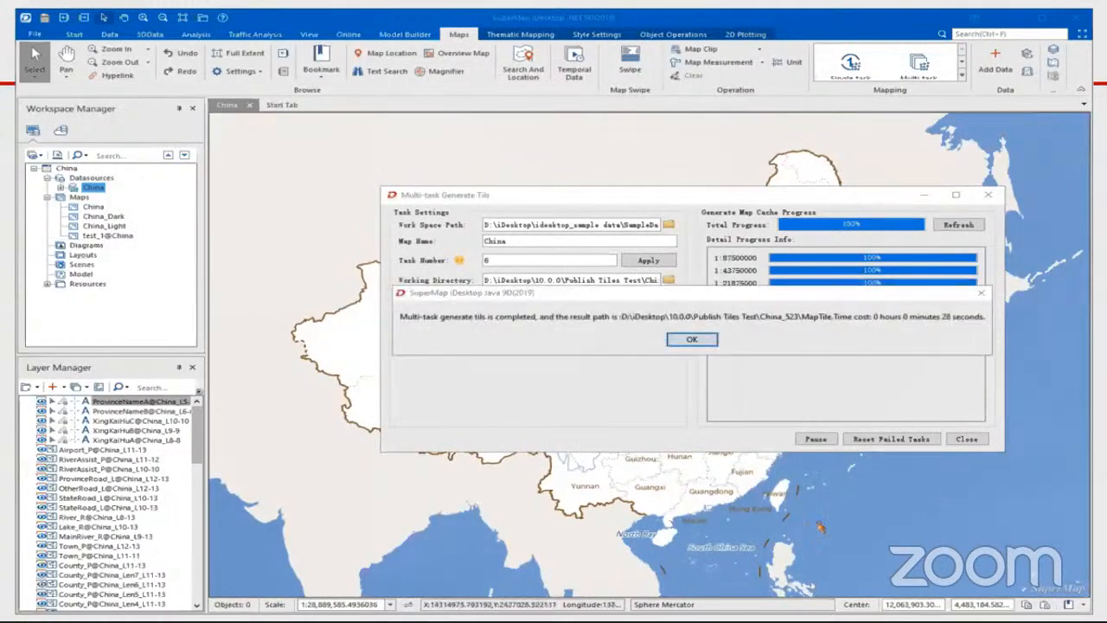
left_click(692, 340)
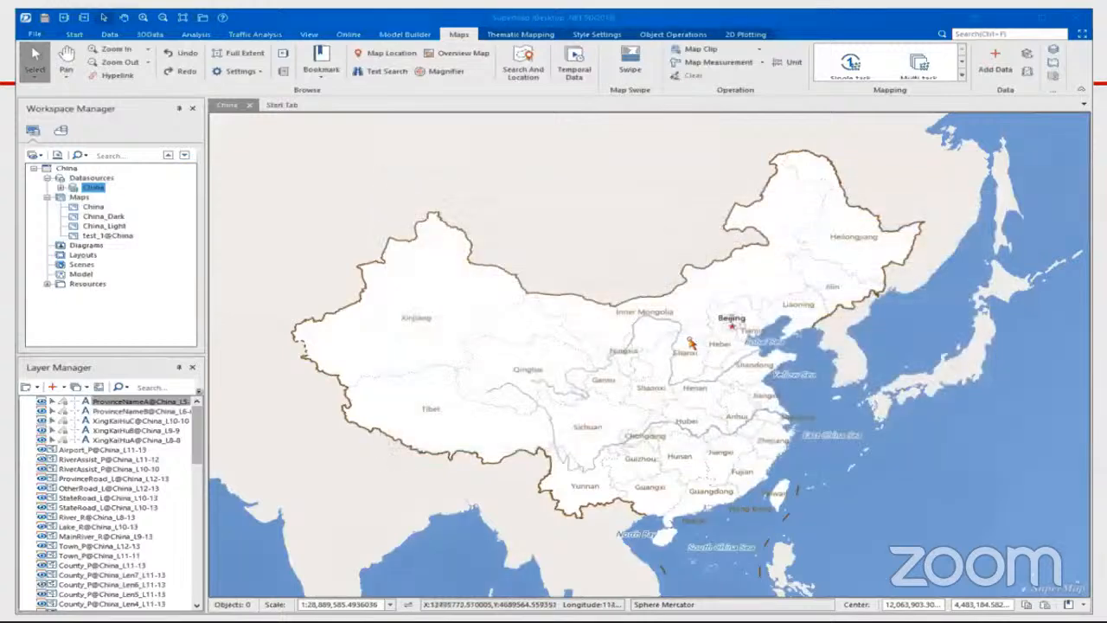
Step: Set up MongoDB tile publishing with the iServer service at localhost:8090 and the MapTile database
left_click(349, 34)
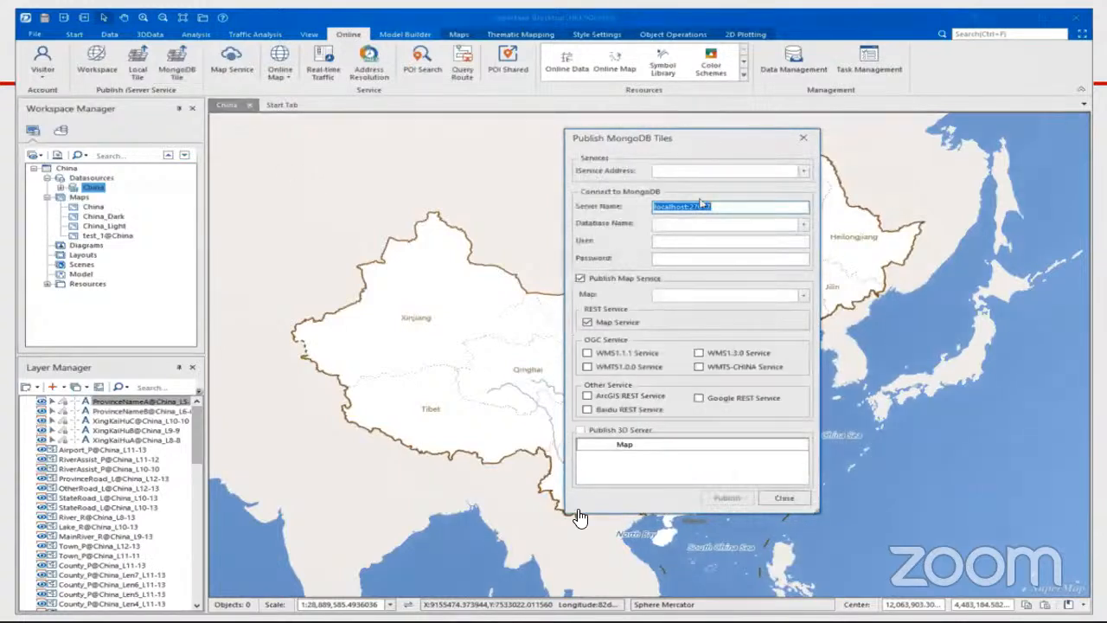
left_click(804, 172)
left_click(762, 180)
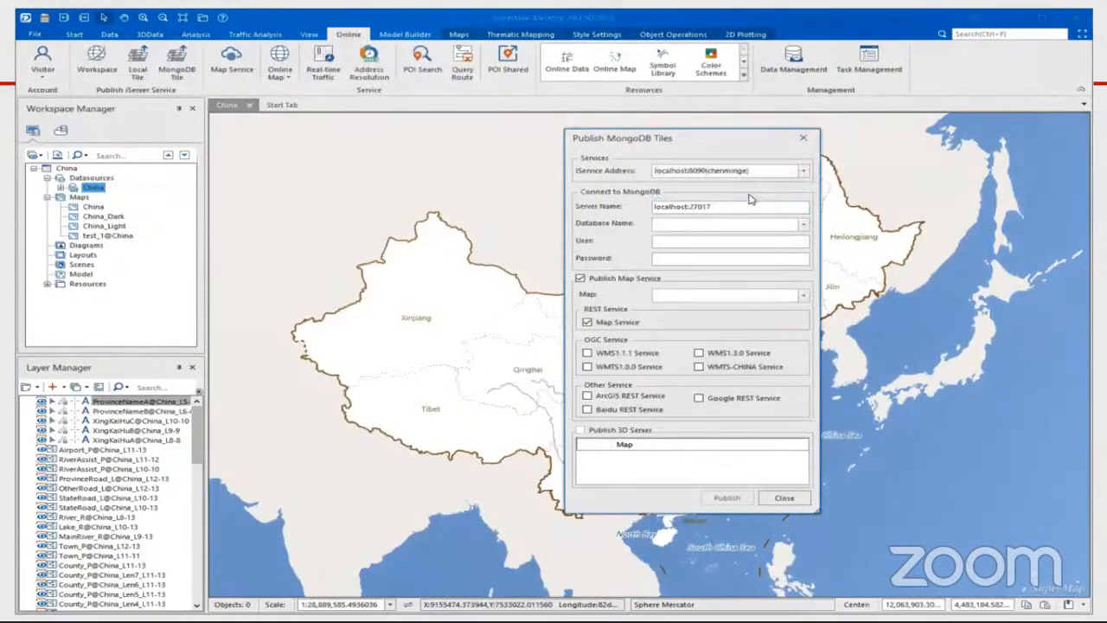
left_click(804, 226)
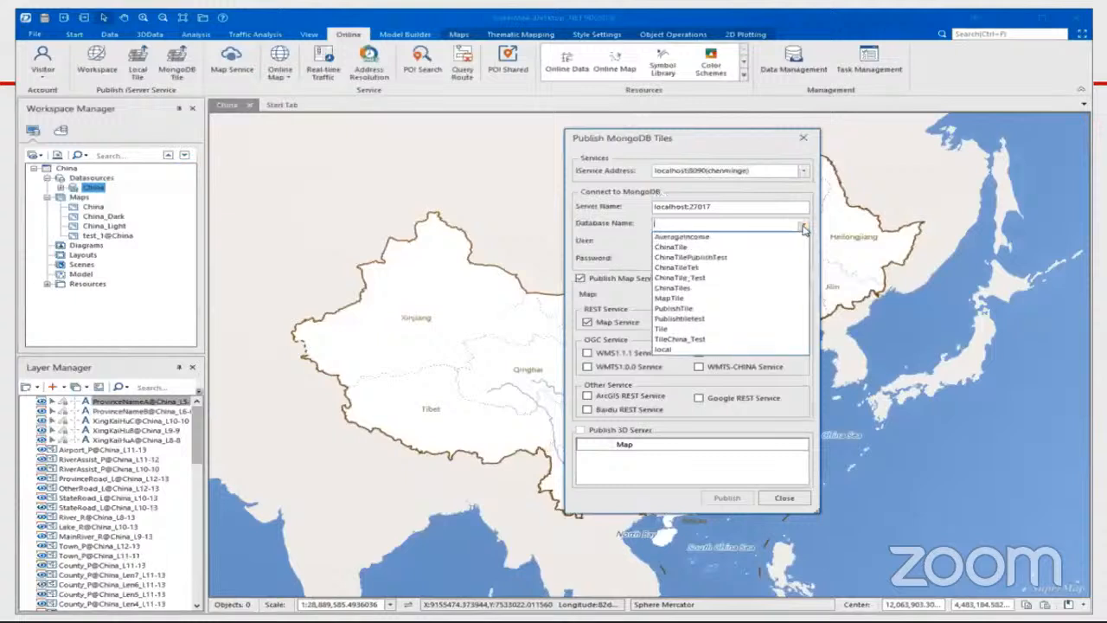
left_click(735, 300)
Step: Choose the China map for the map service, enable the 3D service for China, and publish the tiles
left_click(804, 295)
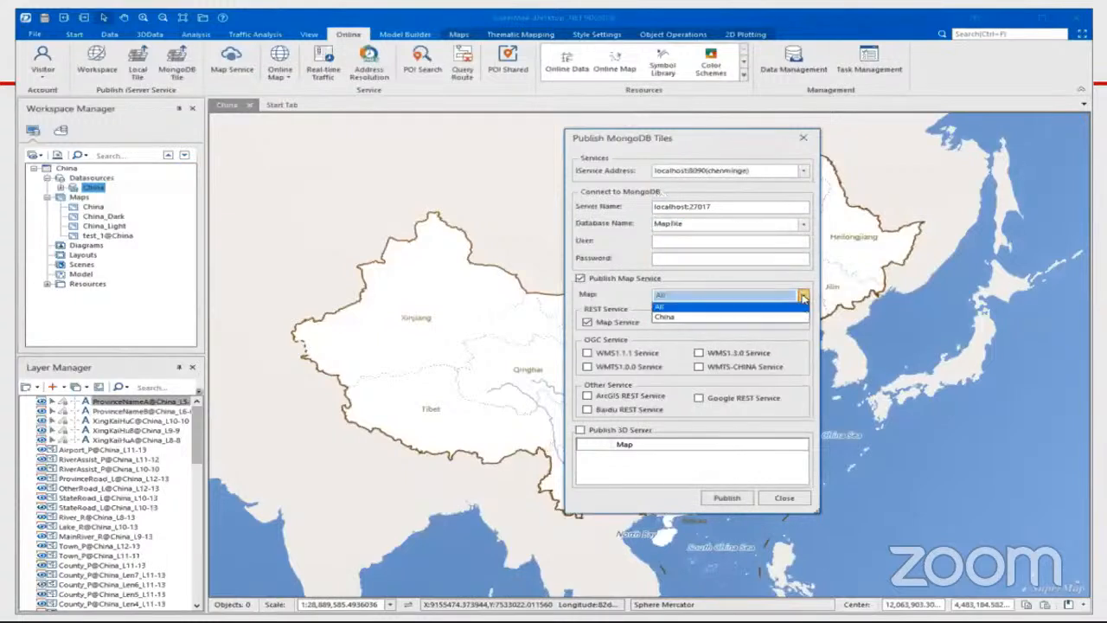
left_click(752, 318)
left_click(580, 430)
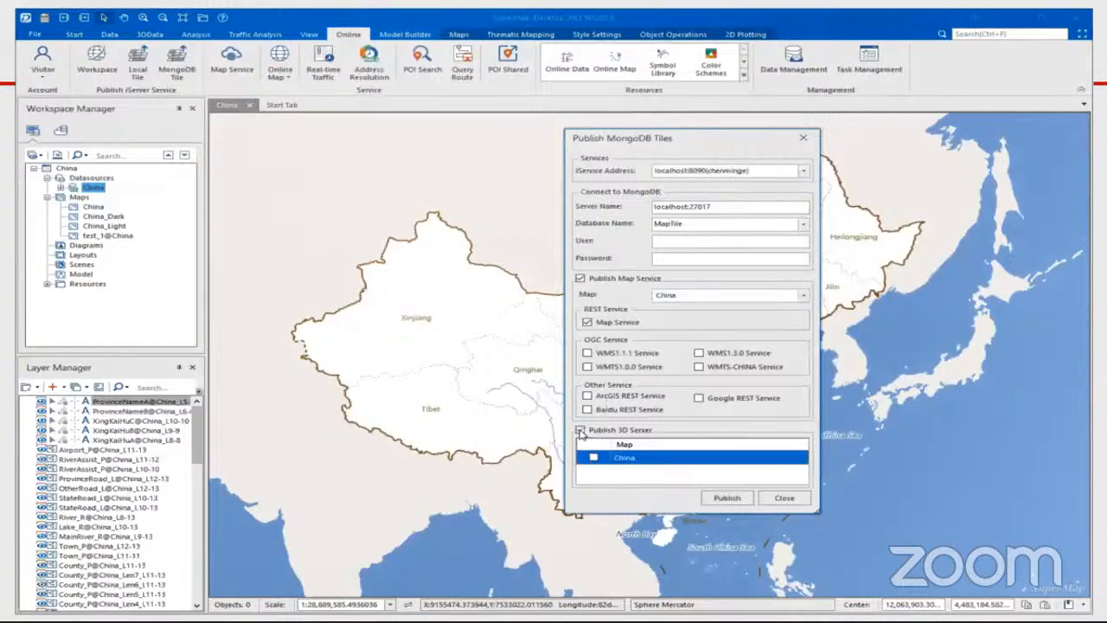
left_click(593, 457)
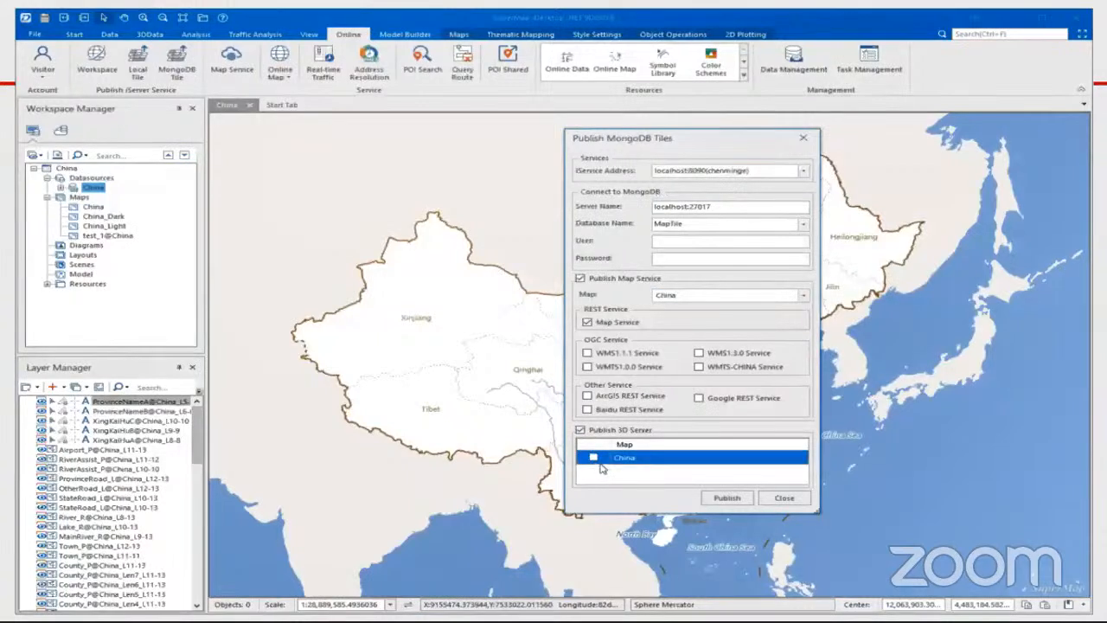
left_click(727, 499)
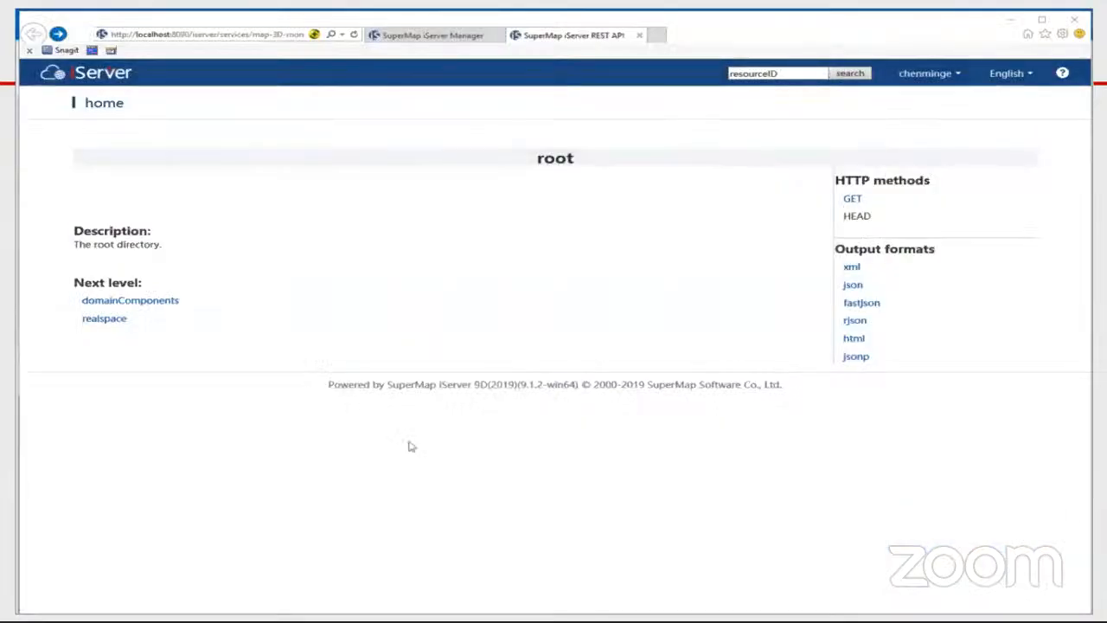
Step: In the iServer REST page, preview the realspace China dataset in 3D View and rotate the globe to China
left_click(104, 319)
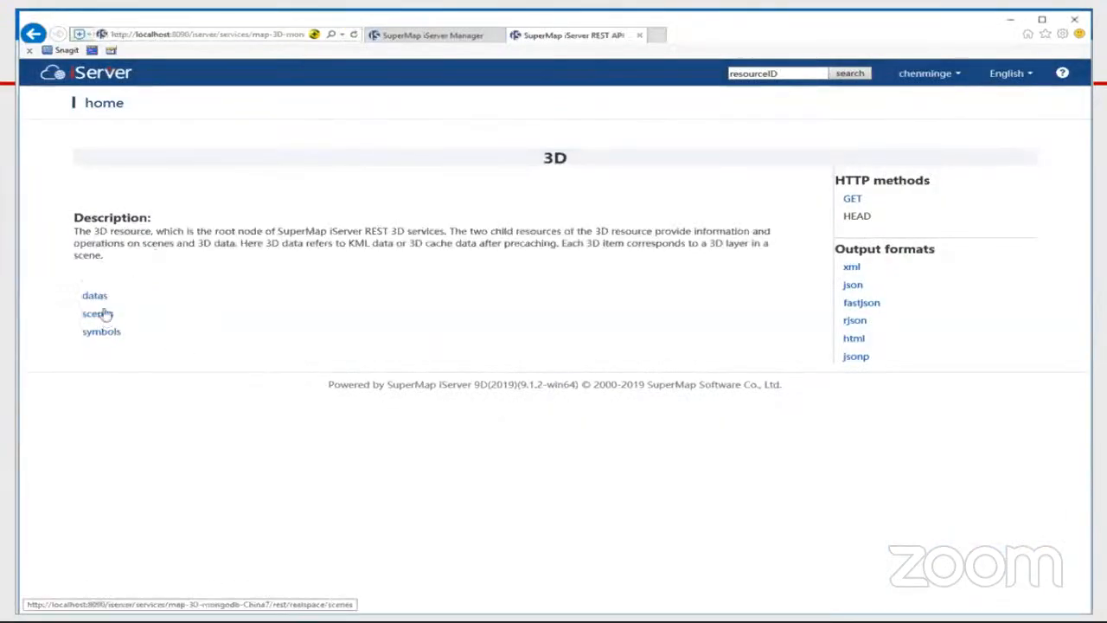
left_click(93, 295)
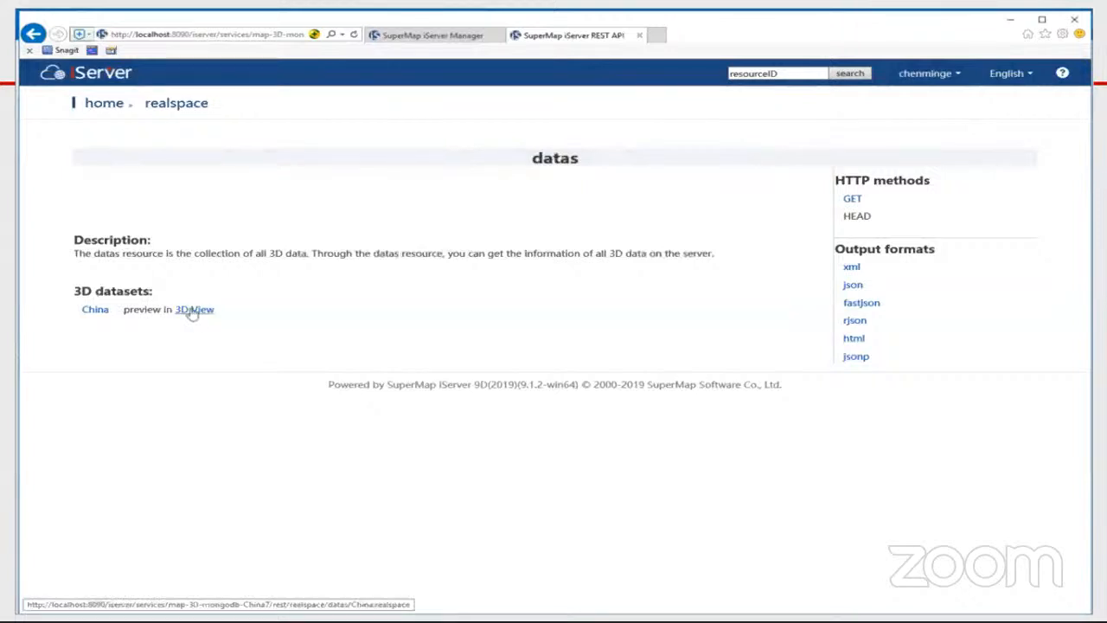
left_click(193, 309)
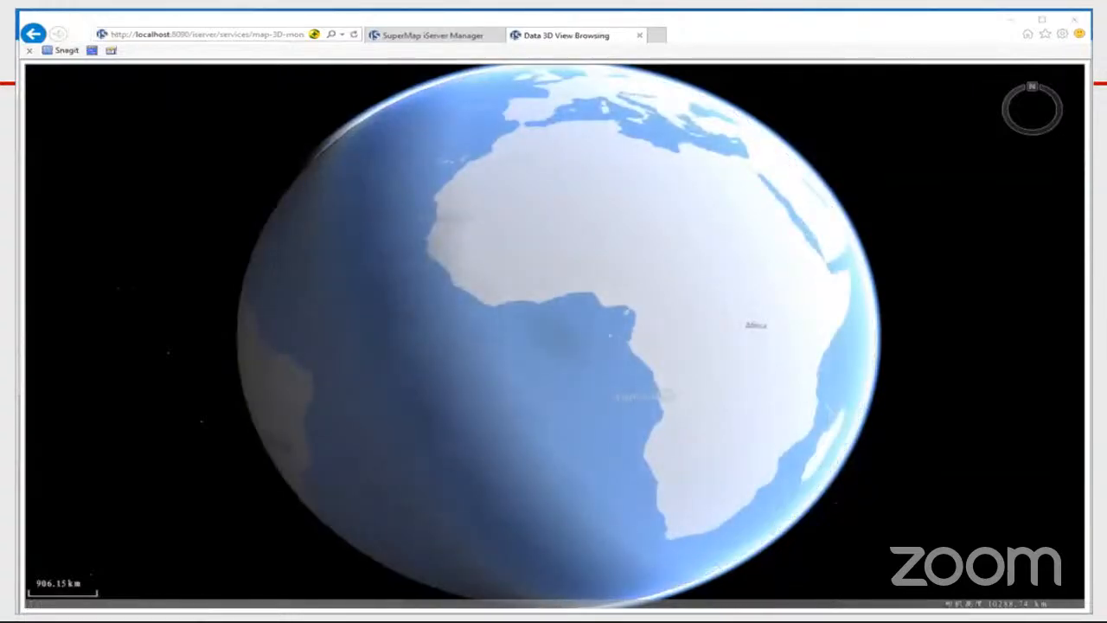
left_click_drag(777, 370, 507, 384)
left_click_drag(750, 301, 502, 420)
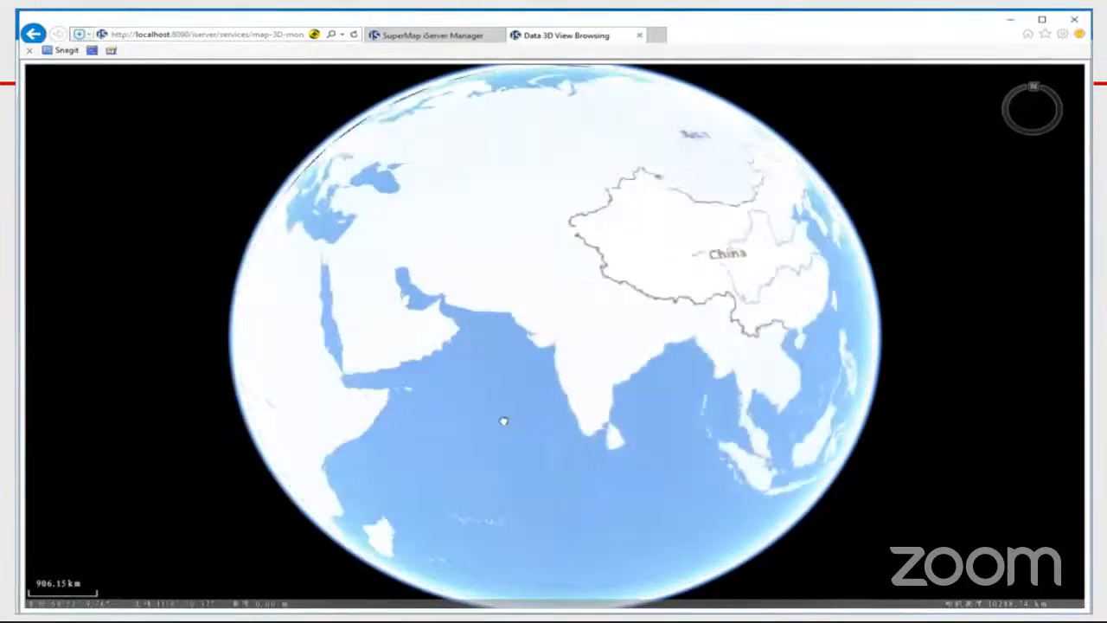
left_click_drag(796, 353, 816, 386)
left_click_drag(644, 432, 661, 398)
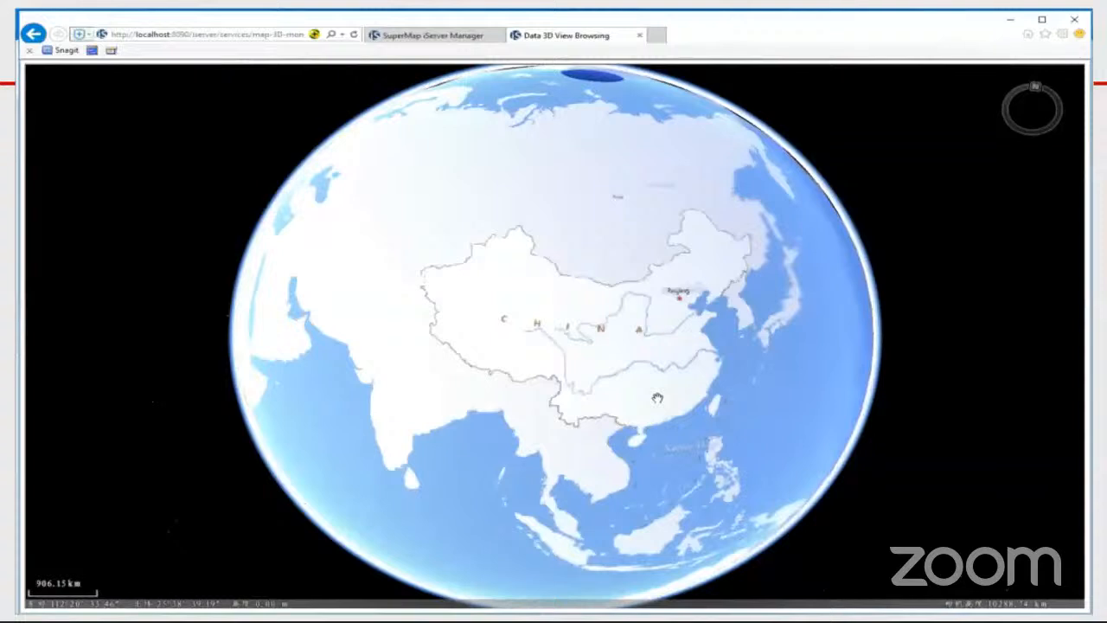
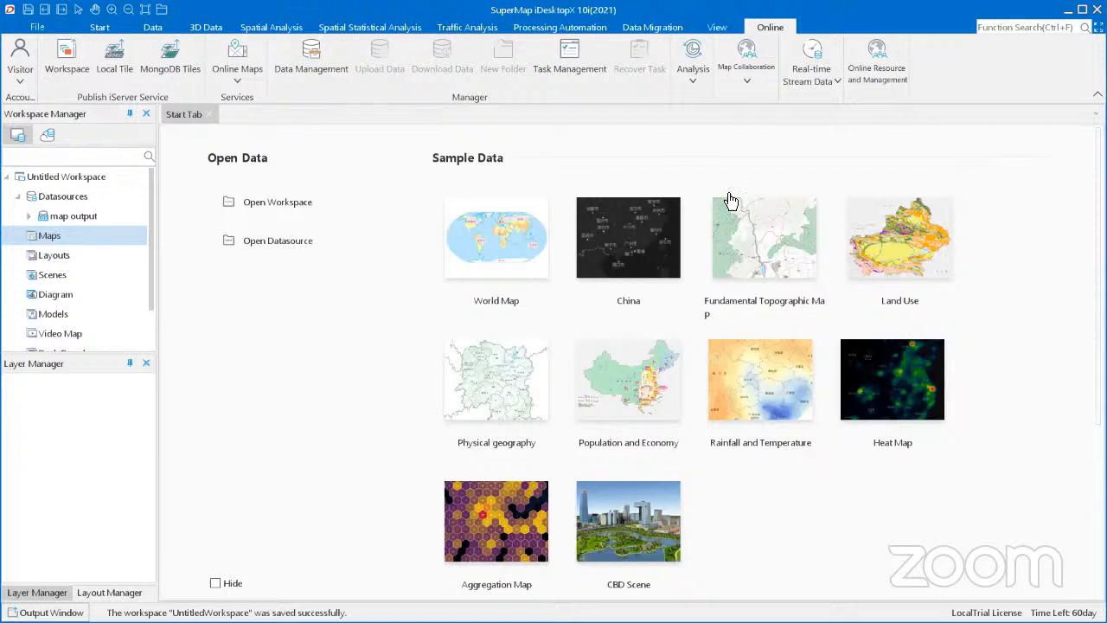
left_click(109, 233)
right_click(62, 198)
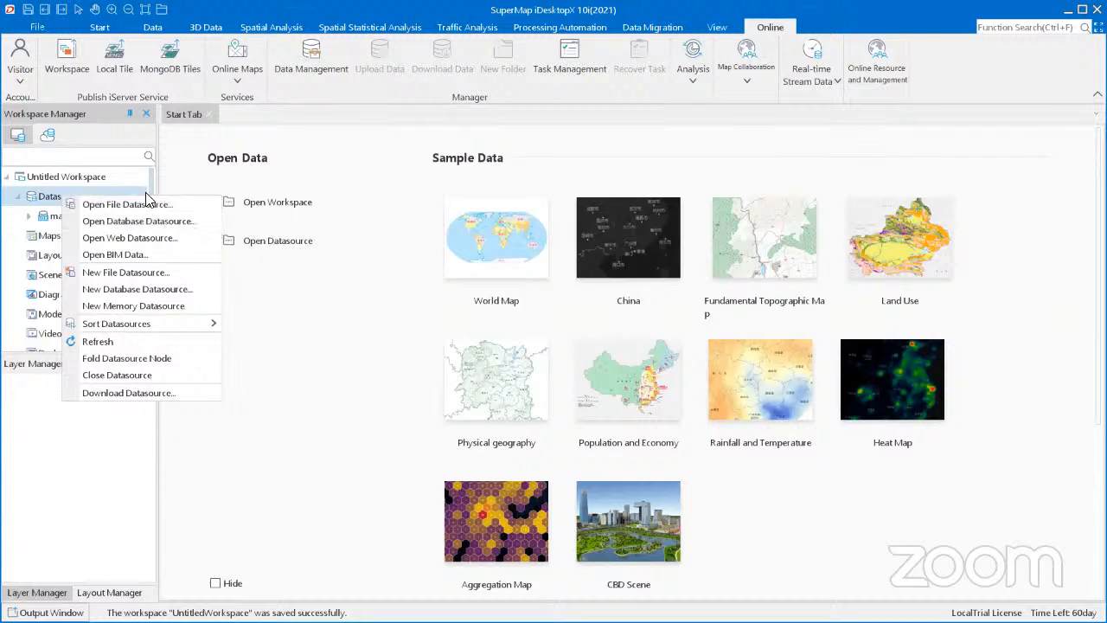
left_click(351, 345)
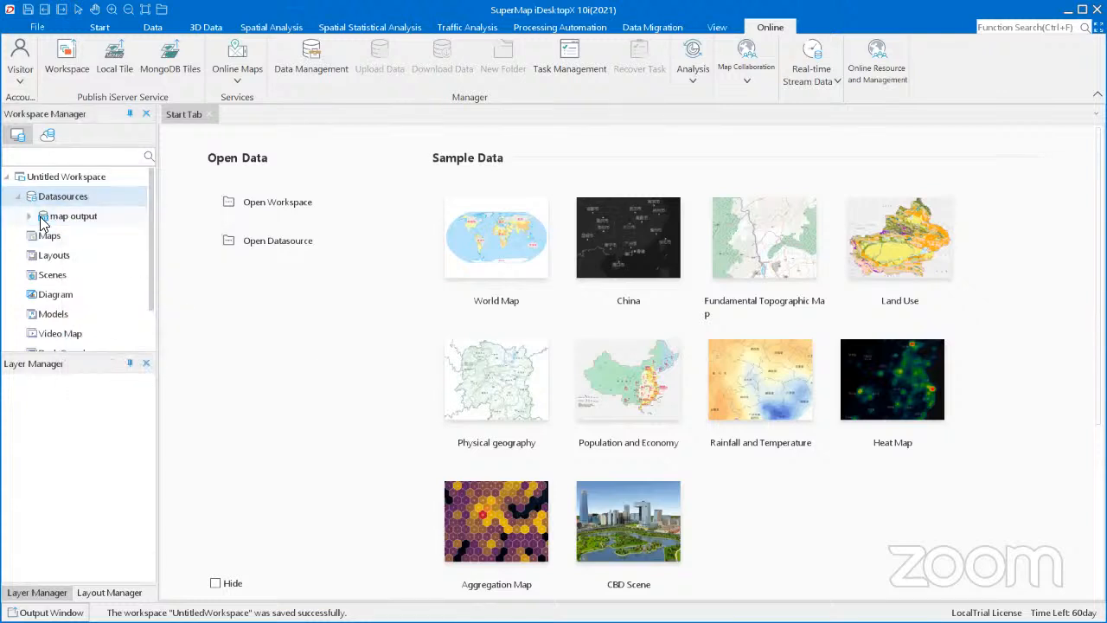
Step: Expand the map output datasource in the iDesktopX workspace and review its datasets and available dataset operations
left_click(29, 218)
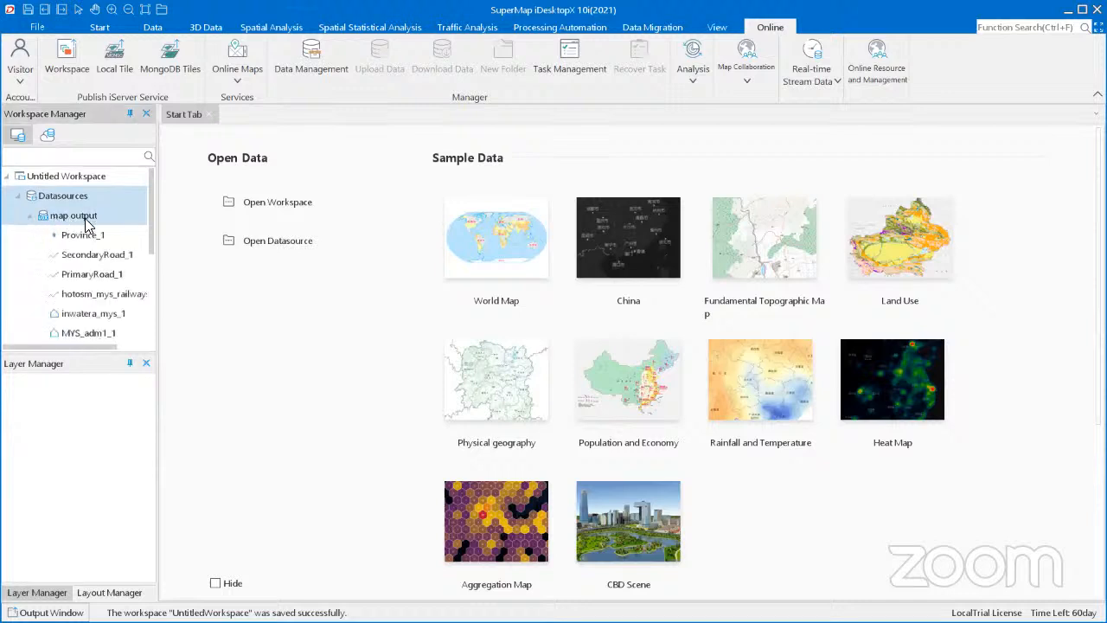
scroll(138, 238, "down", 1)
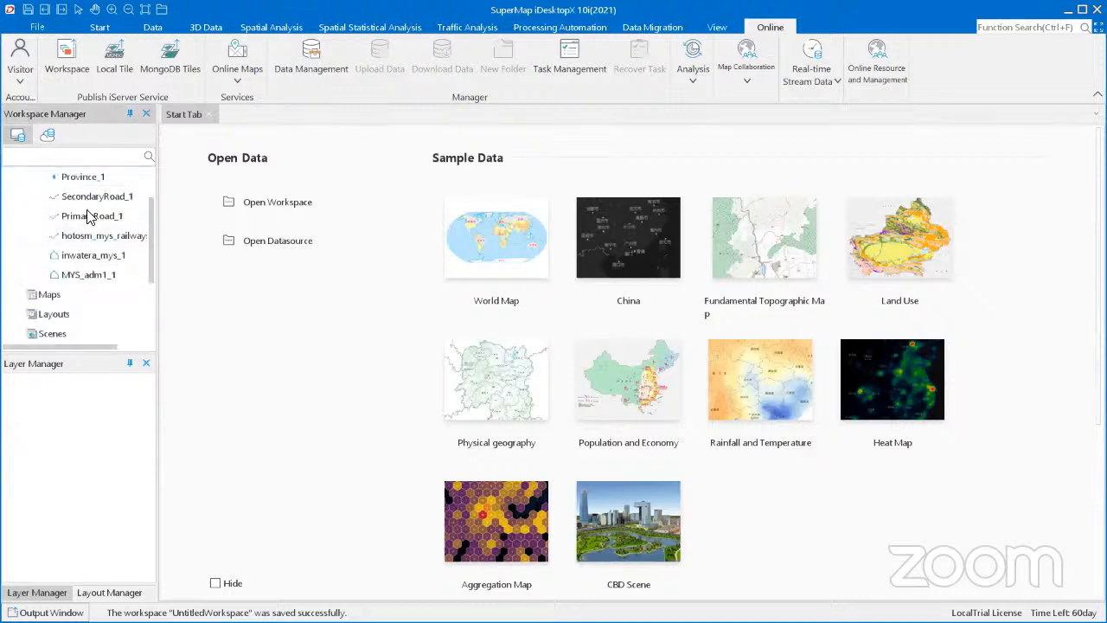
scroll(112, 251, "up", 1)
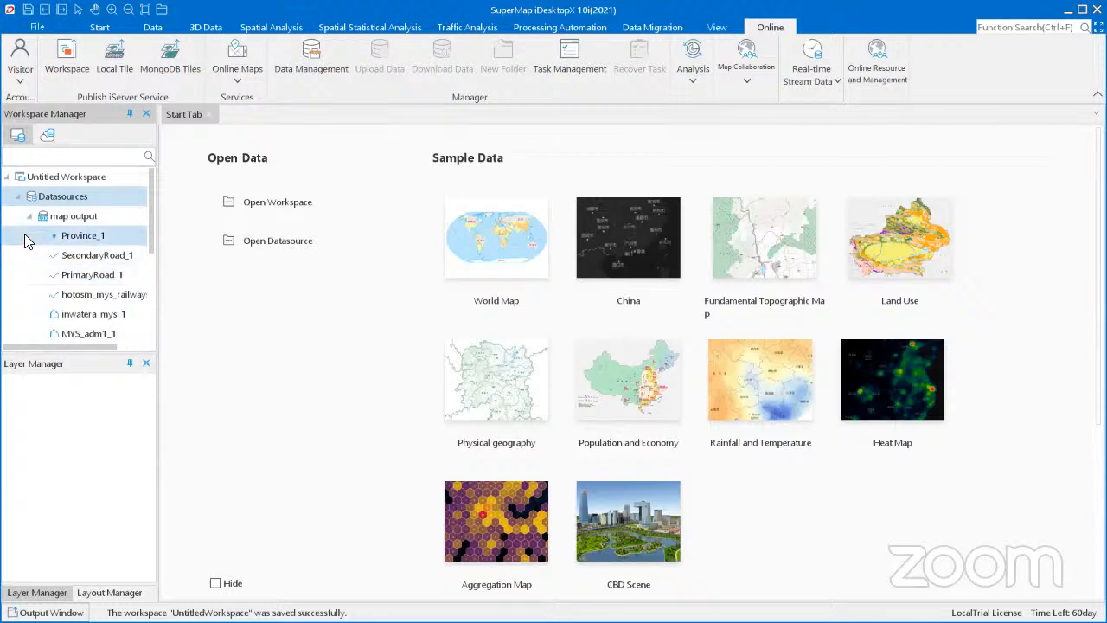
right_click(69, 215)
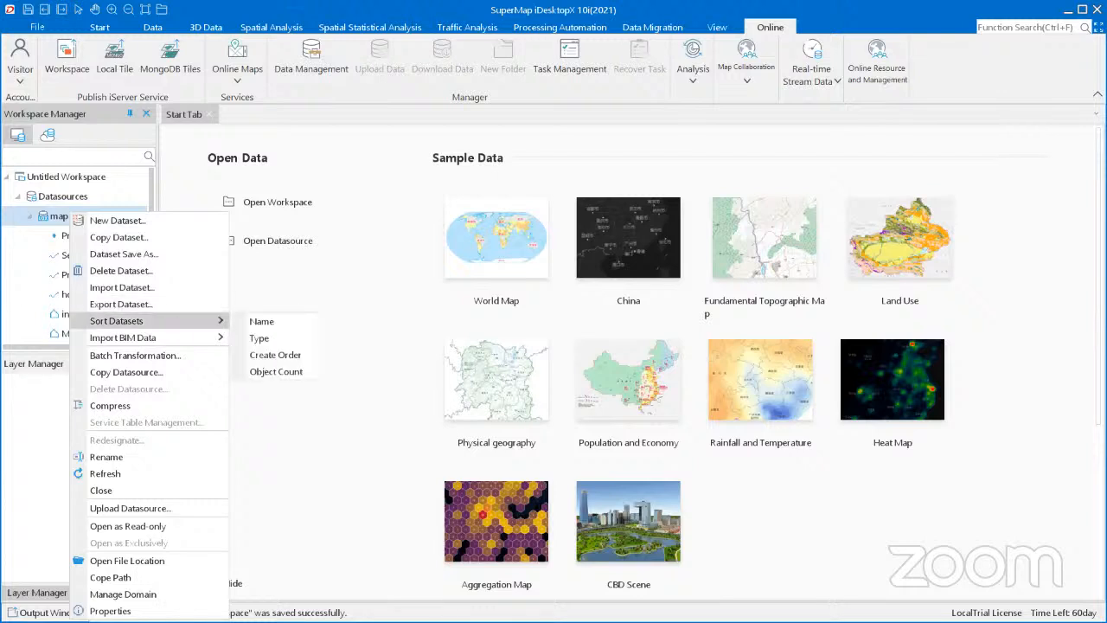
key("Escape")
Step: Examine the datasets in the map output datasource, from Province_1 through the road and railway lines to MYS_adm1_1
scroll(119, 263, "down", 3)
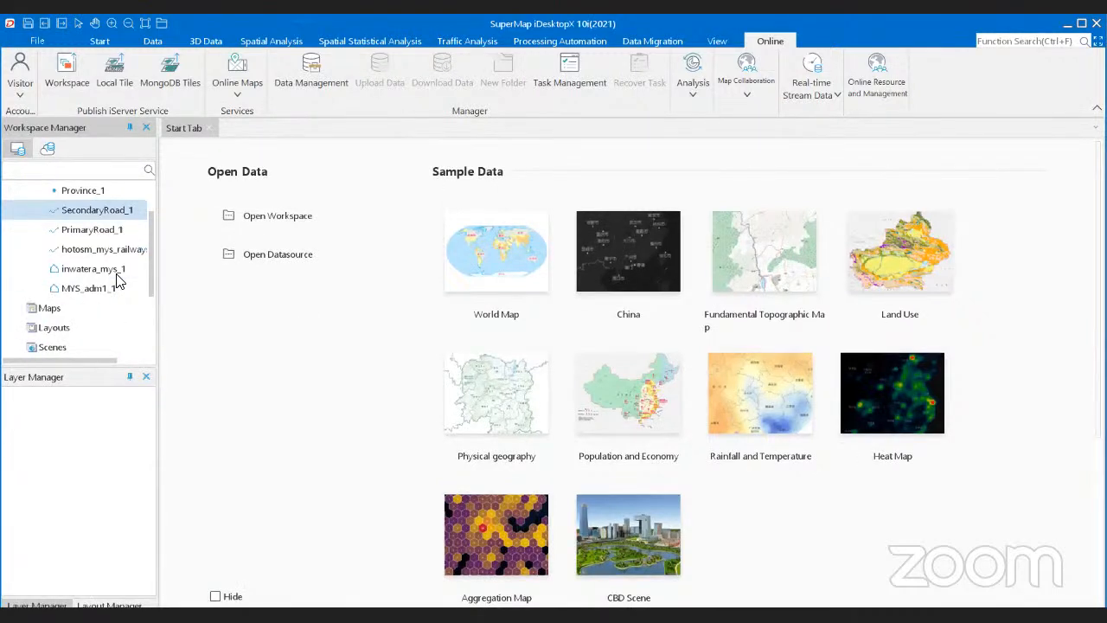
scroll(118, 263, "up", 3)
scroll(104, 250, "down", 3)
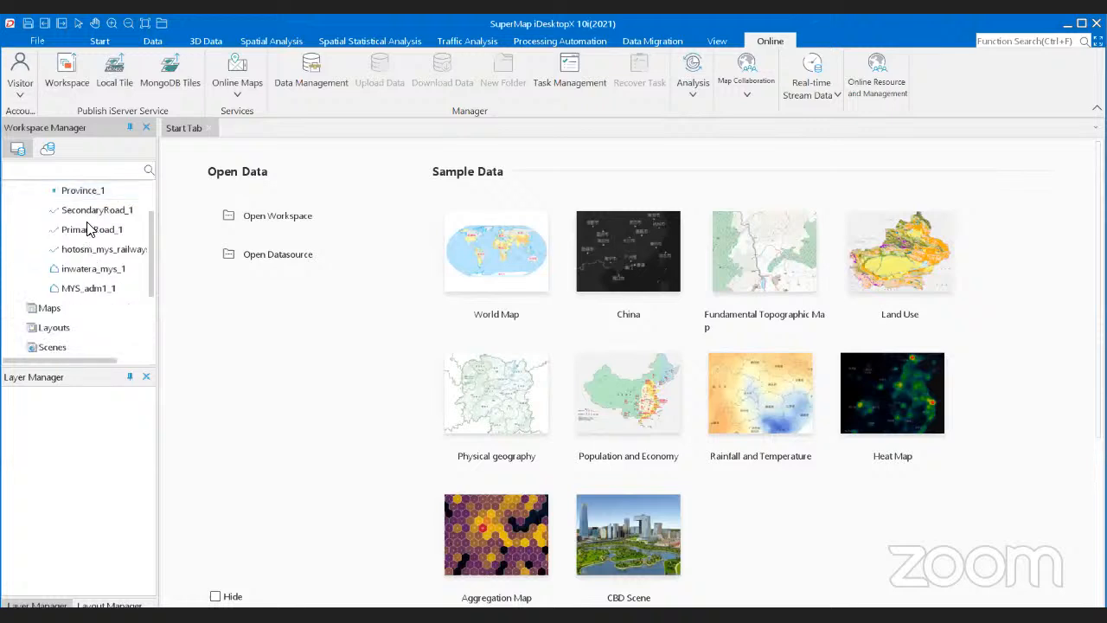
left_click(86, 215)
left_click(99, 192)
left_click(130, 215)
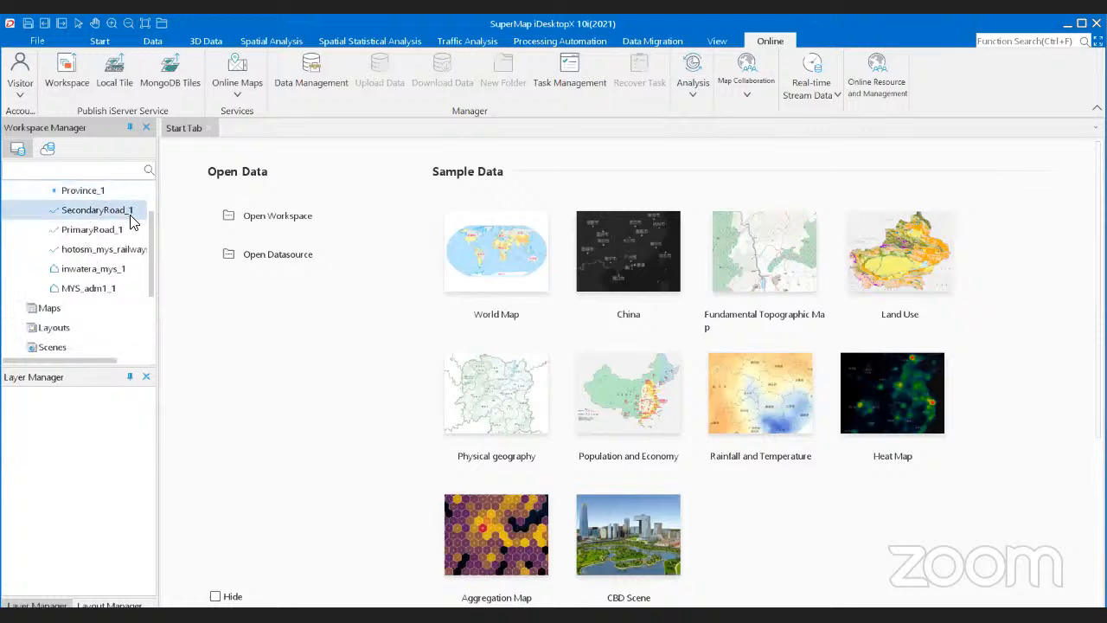
left_click(124, 229)
left_click(126, 251)
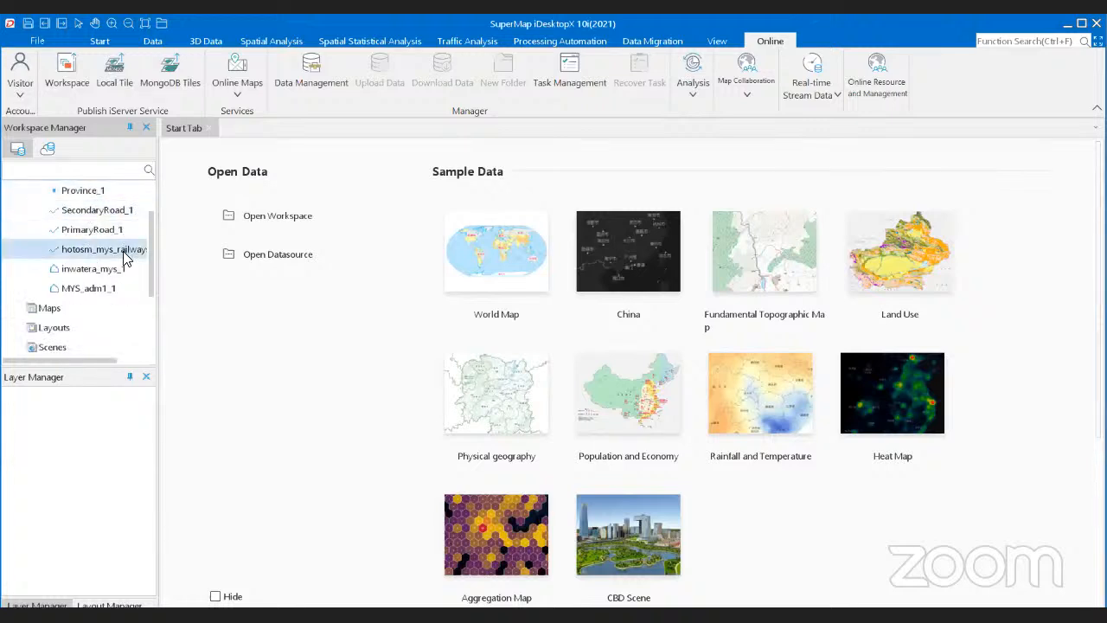
left_click(88, 285)
scroll(86, 279, "up", 1)
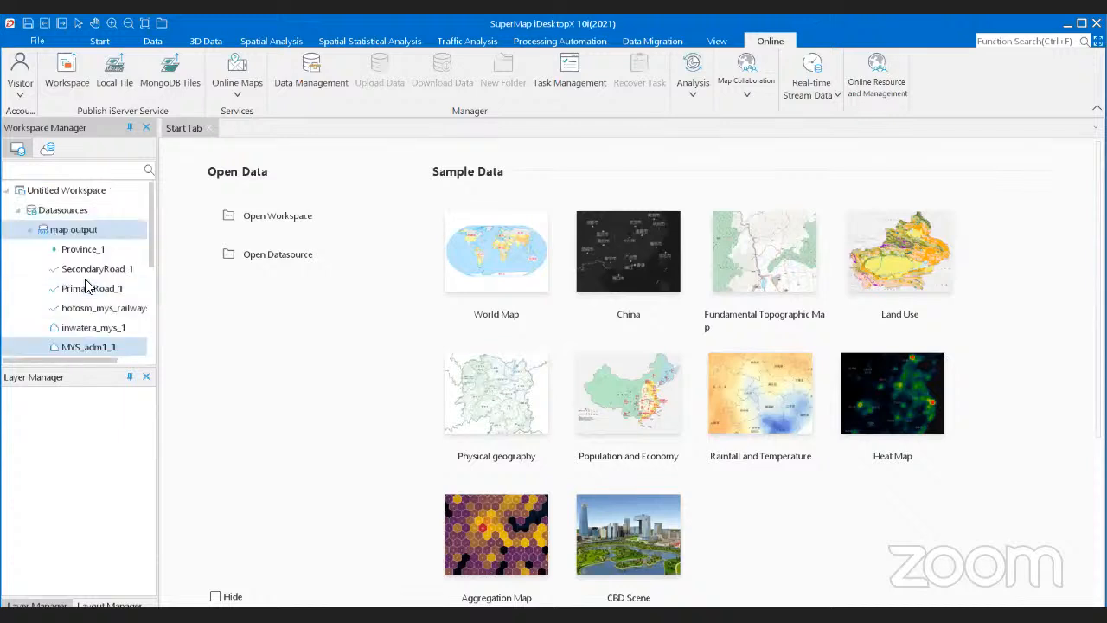
Step: Review the six datasets in the map output datasource and the dataset operations available for Province_1
scroll(86, 287, "down", 1)
scroll(86, 287, "up", 1)
left_click(113, 288)
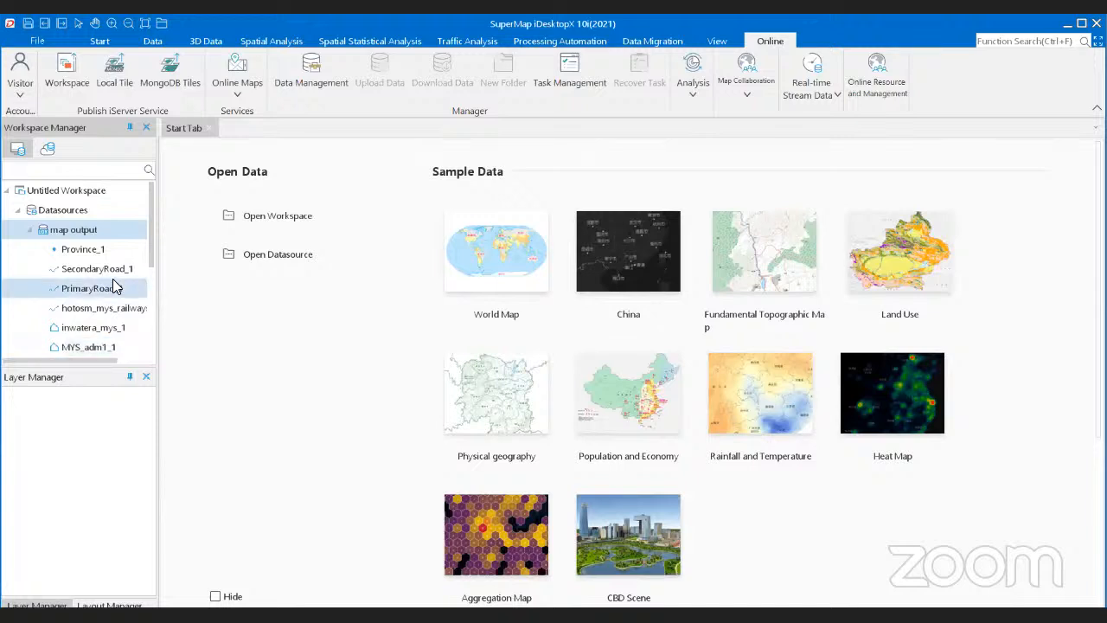
left_click(98, 253)
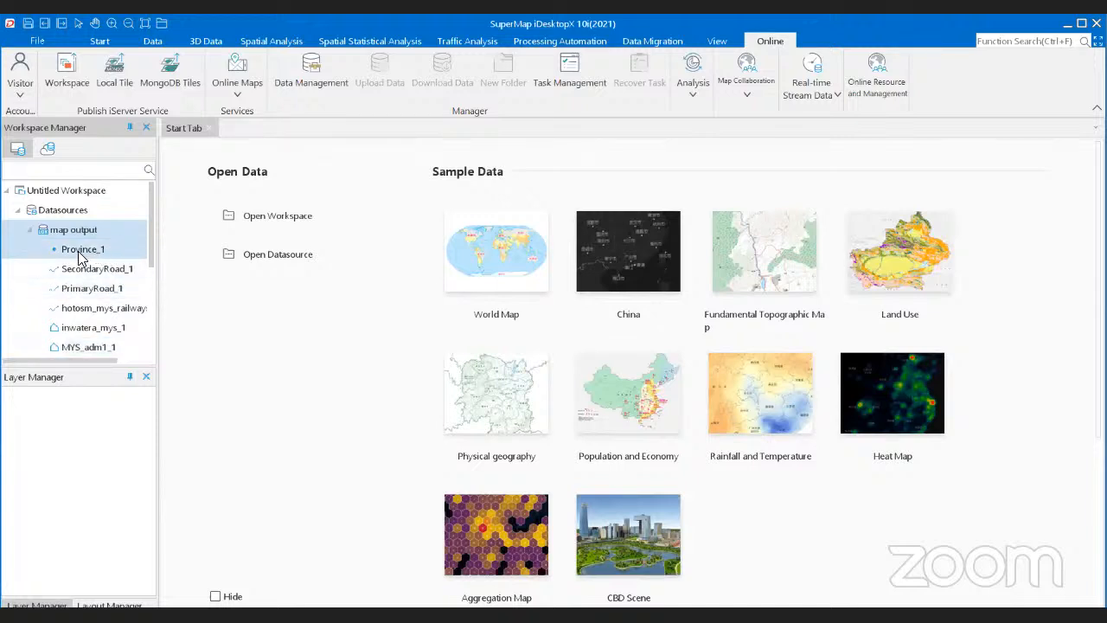
right_click(81, 254)
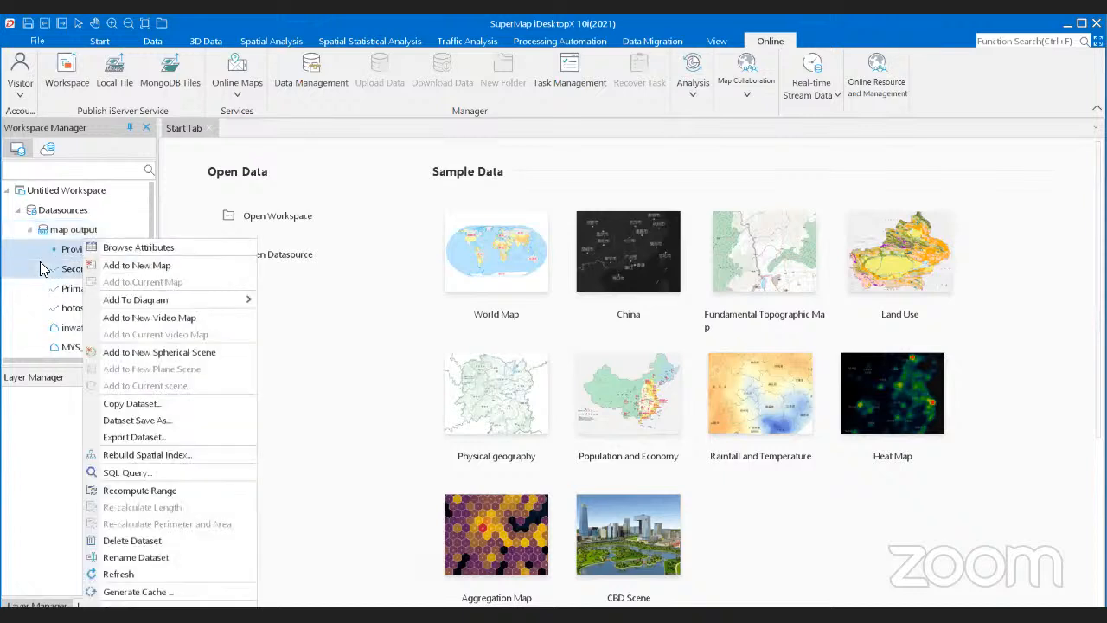
left_click(65, 308)
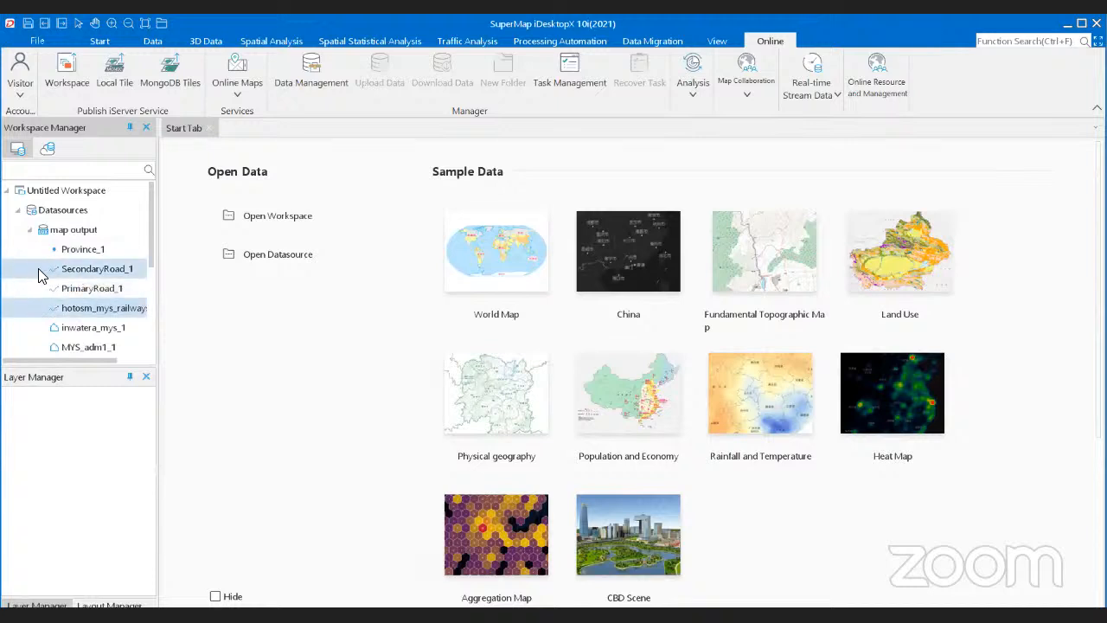
scroll(79, 273, "down", 1)
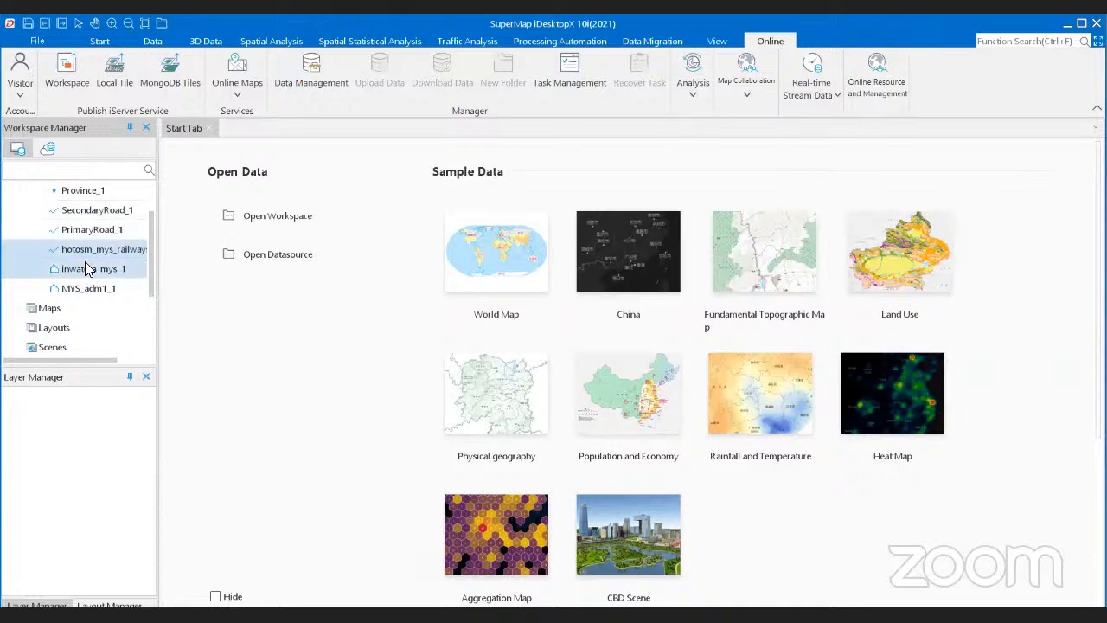
scroll(93, 264, "up", 1)
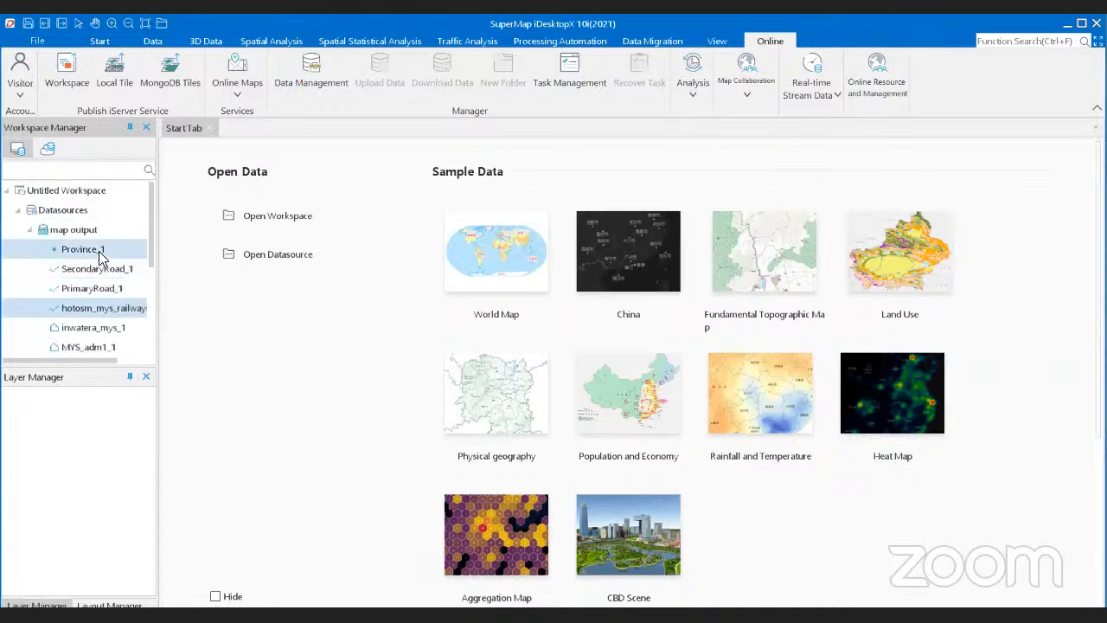
Step: Select all six map output datasets, from Province_1 to MYS_adm1_1, and add them to a new spherical scene
left_click(100, 253)
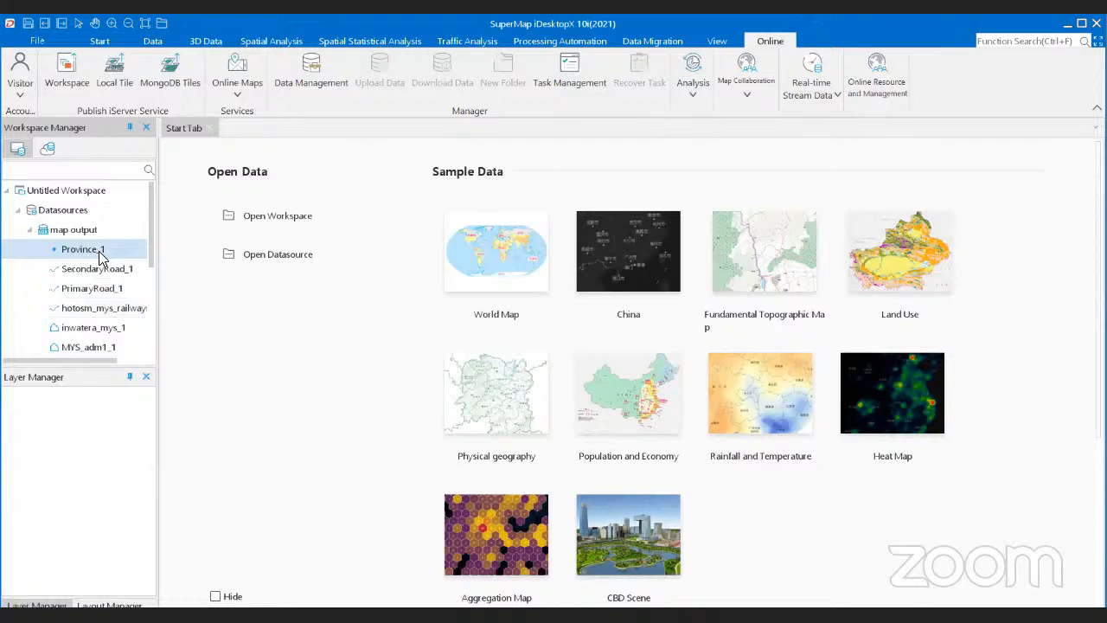
left_click_drag(98, 253, 97, 344)
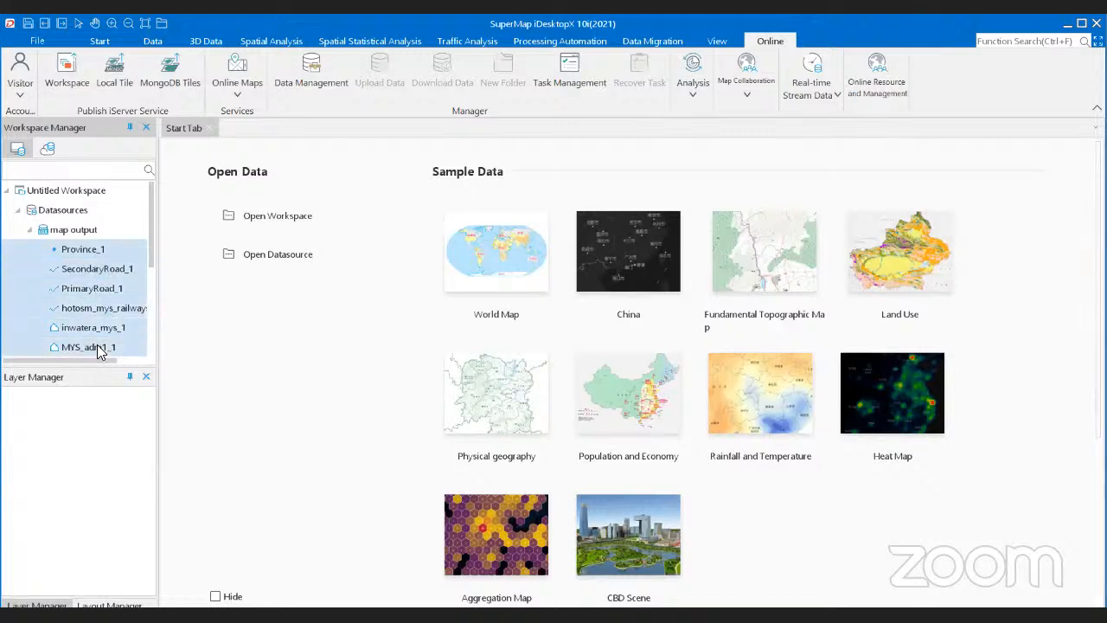
right_click(96, 345)
left_click(104, 351)
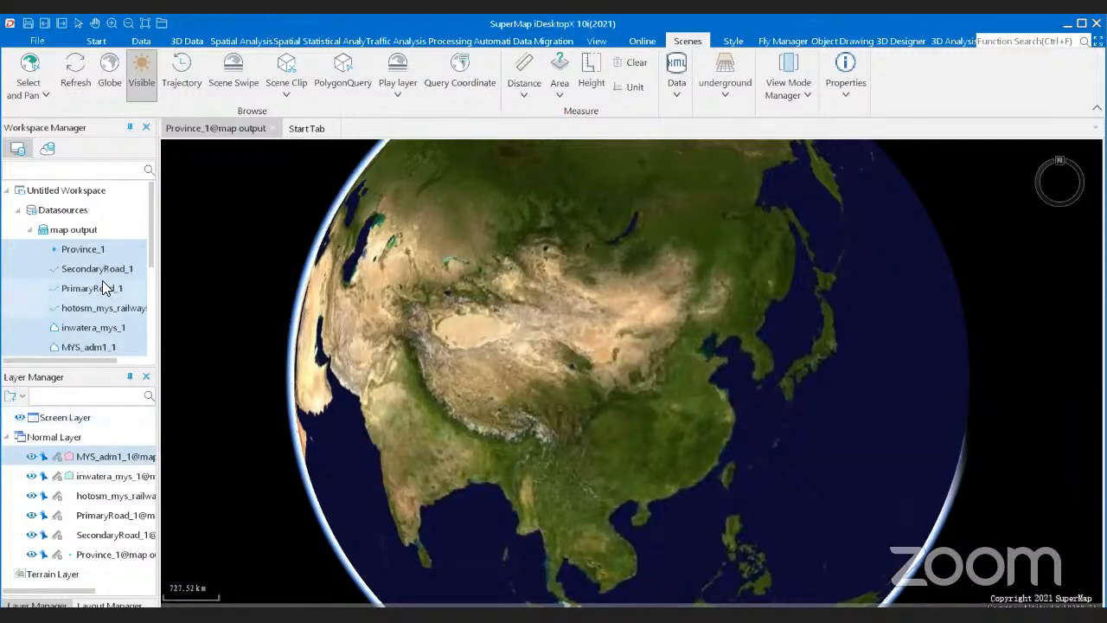
Step: Add the six selected map output datasets to a new map and bring the Malaysian peninsula into closer view
right_click(112, 251)
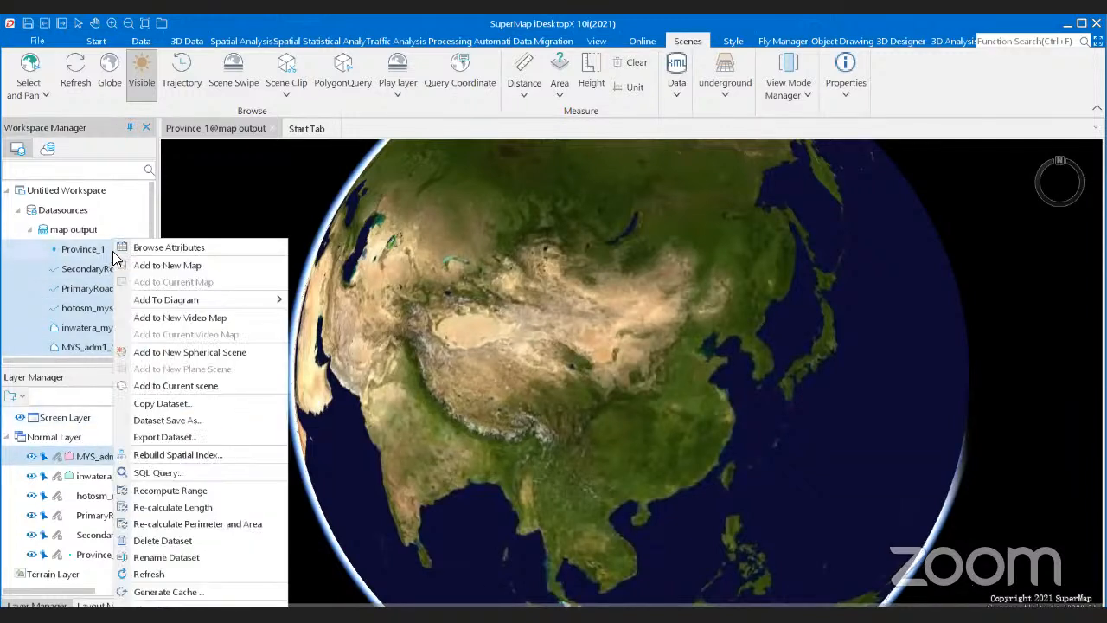
left_click(135, 263)
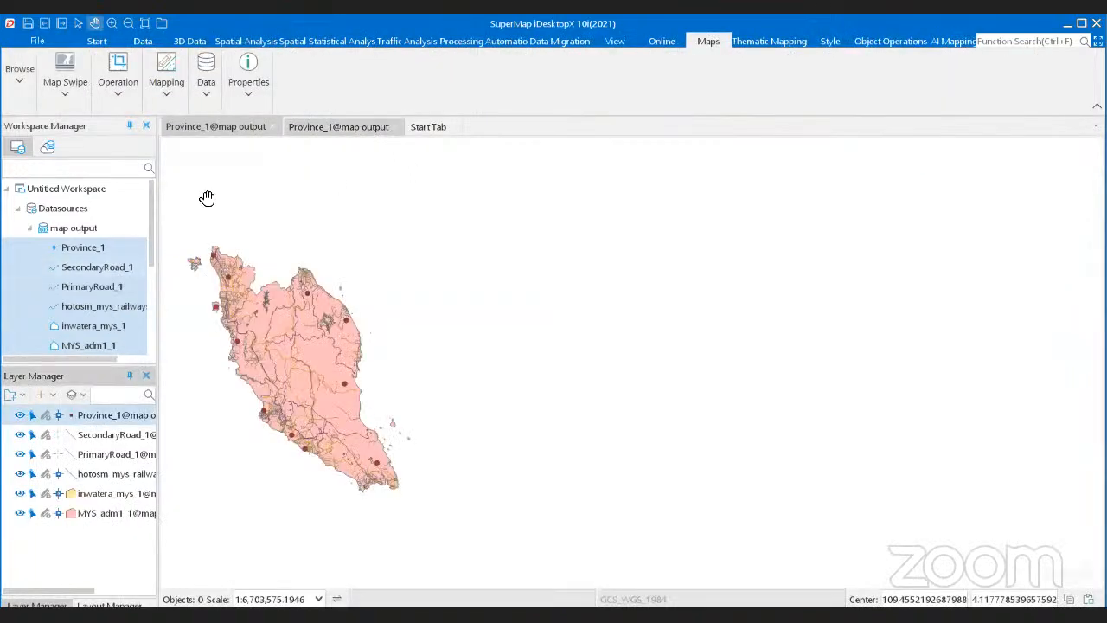
scroll(147, 209, "down", 2)
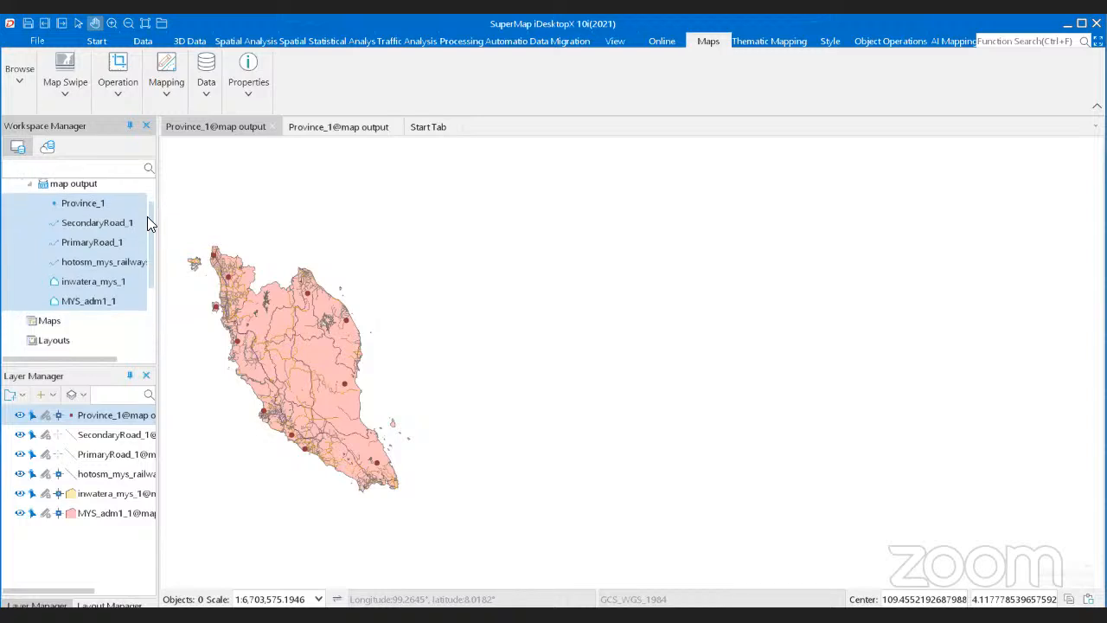
scroll(147, 216, "up", 2)
left_click_drag(338, 260, 440, 241)
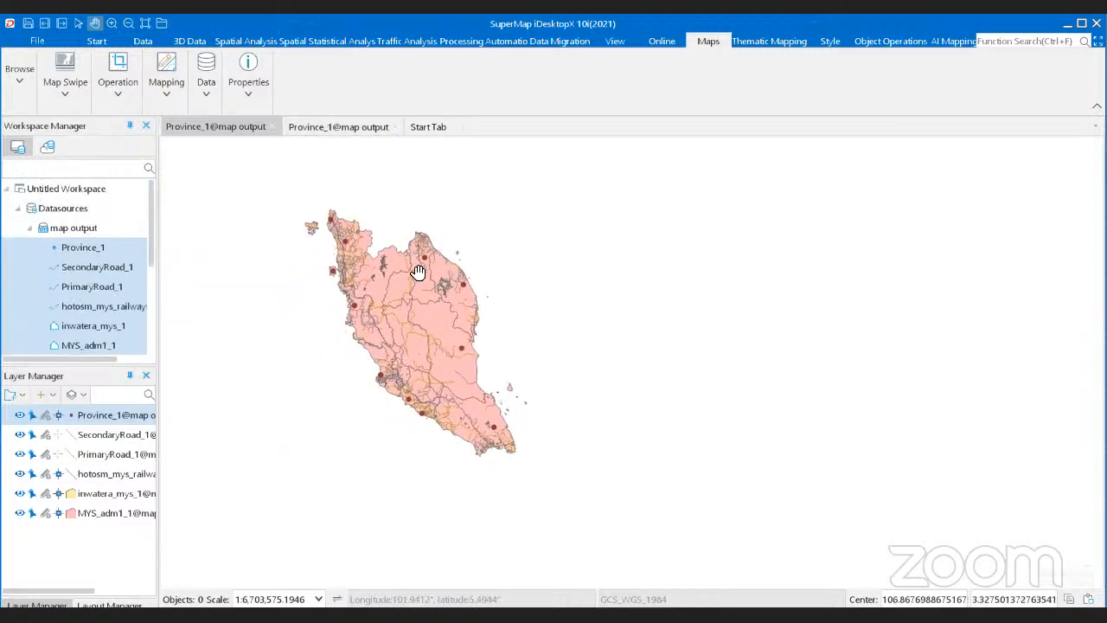
scroll(413, 274, "up", 2)
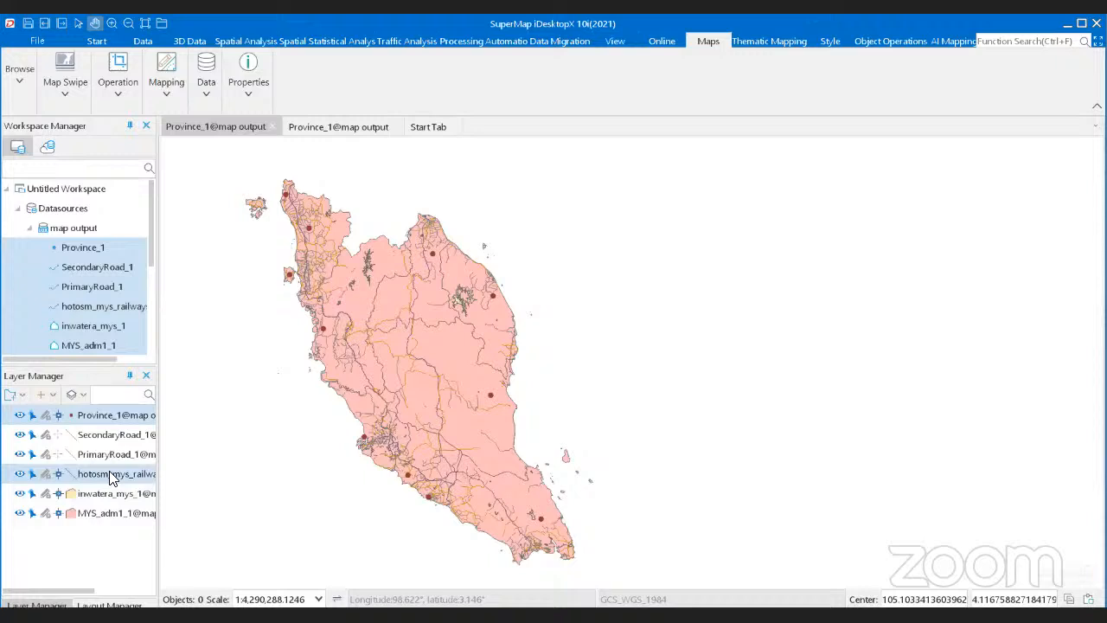
Step: Move the hotosm_mys_railways layer above SecondaryRoad_1 in the map's layer order and inspect the railway lines
left_click_drag(109, 478, 109, 430)
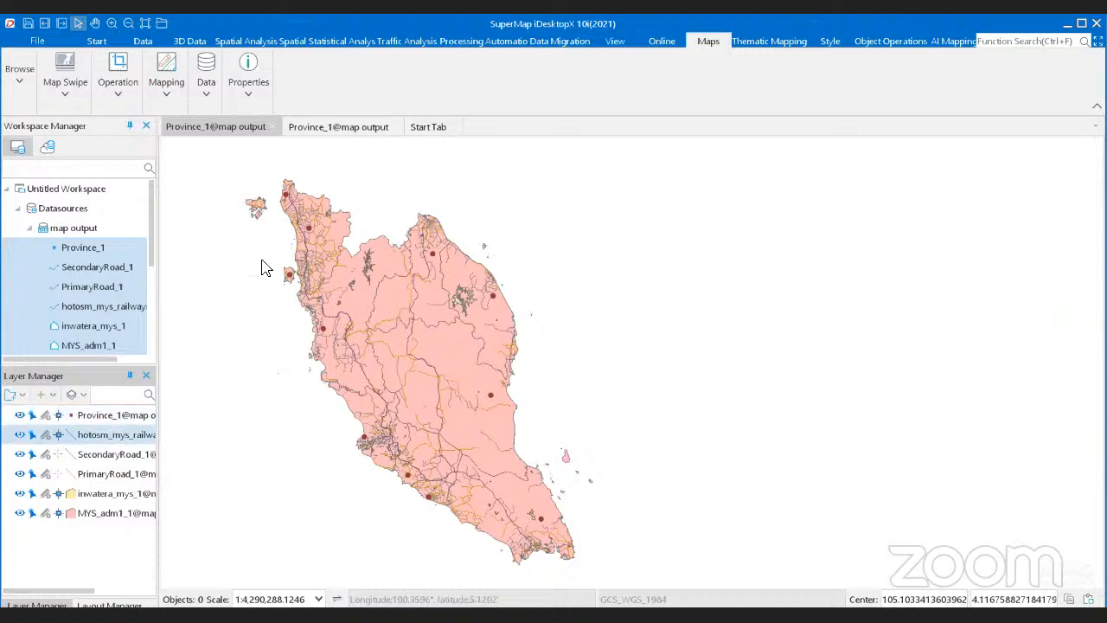
scroll(264, 268, "up", 2)
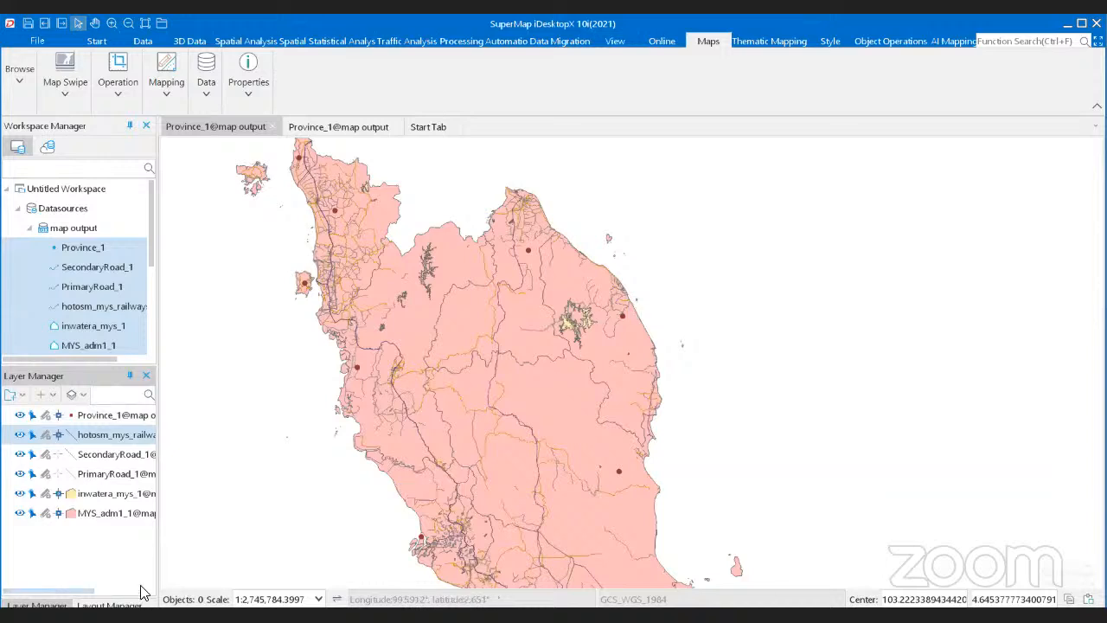
scroll(320, 497, "down", 1)
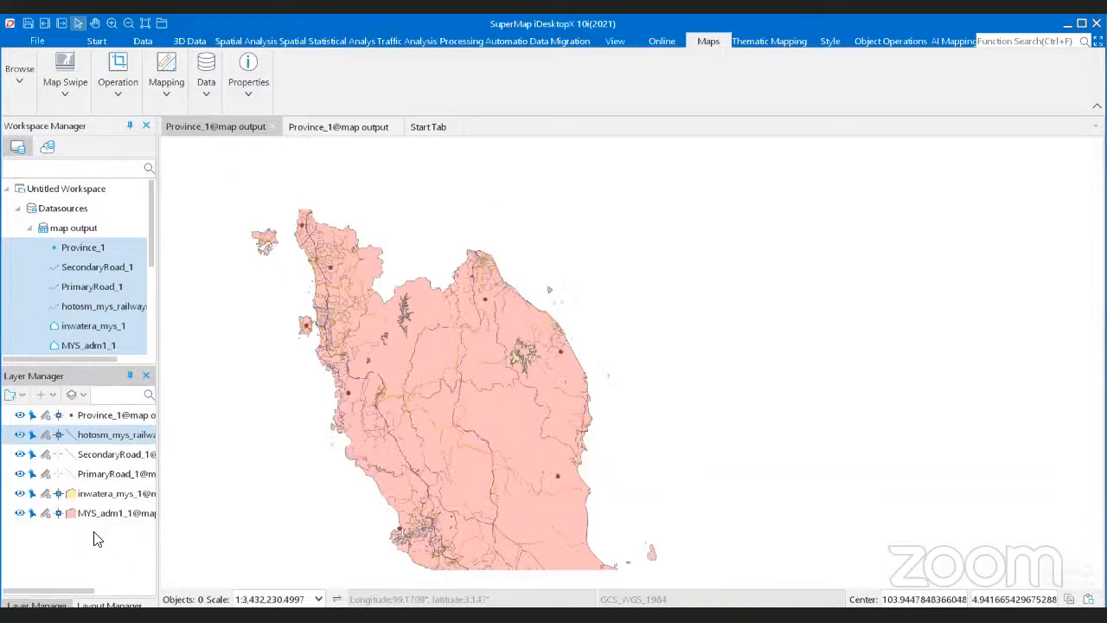
Step: Make the MYS_adm1_1 layer editable, and switch editing over to the PrimaryRoad_1 layer
left_click(44, 518)
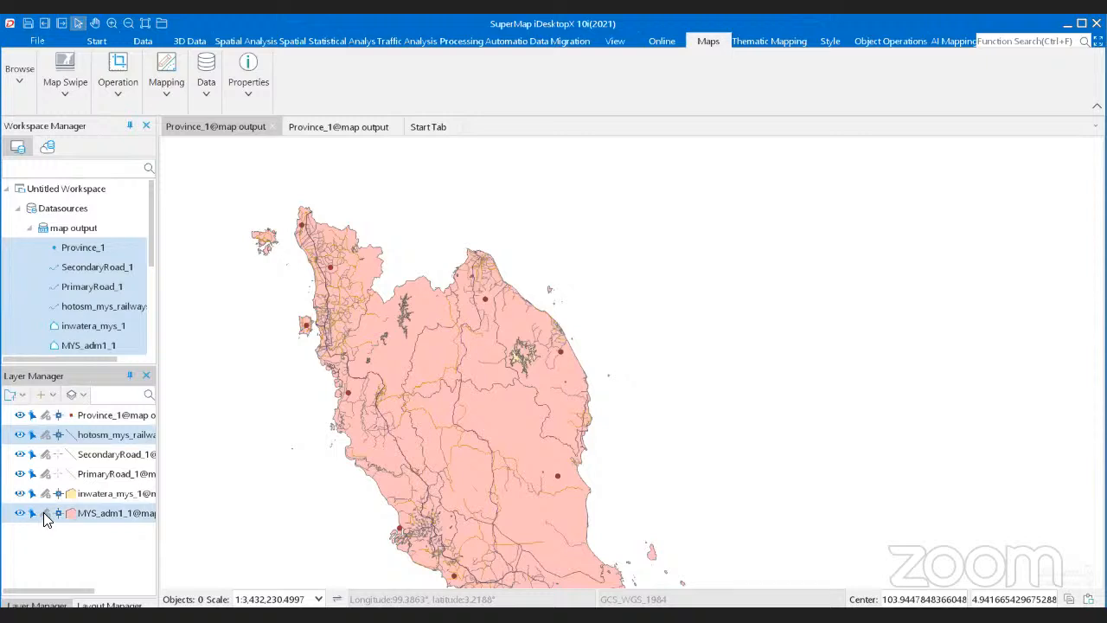
left_click(45, 514)
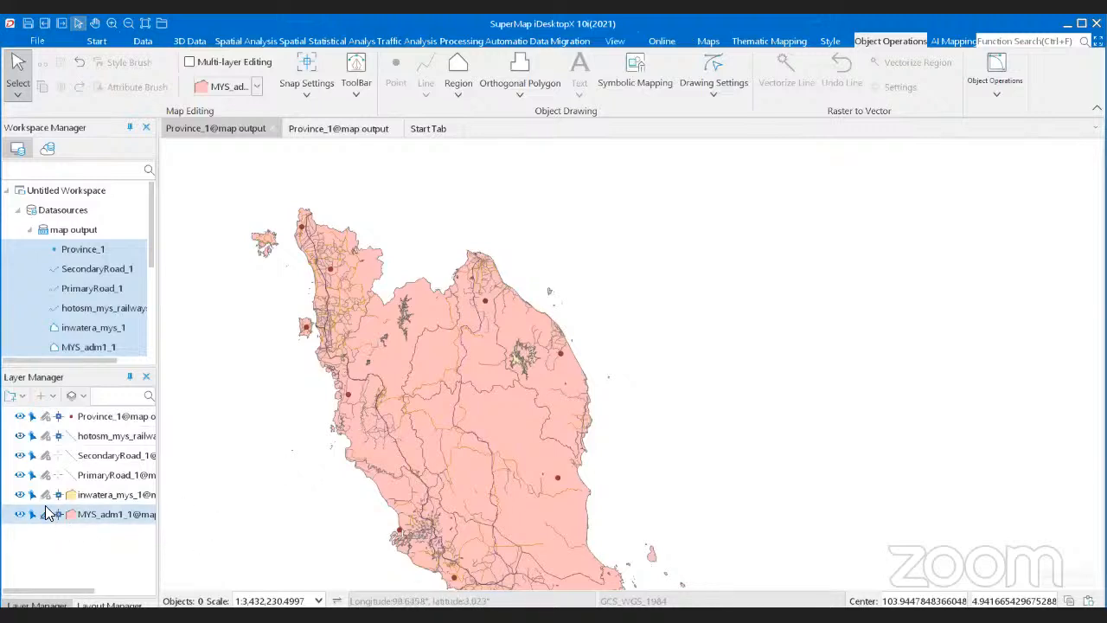
left_click(45, 475)
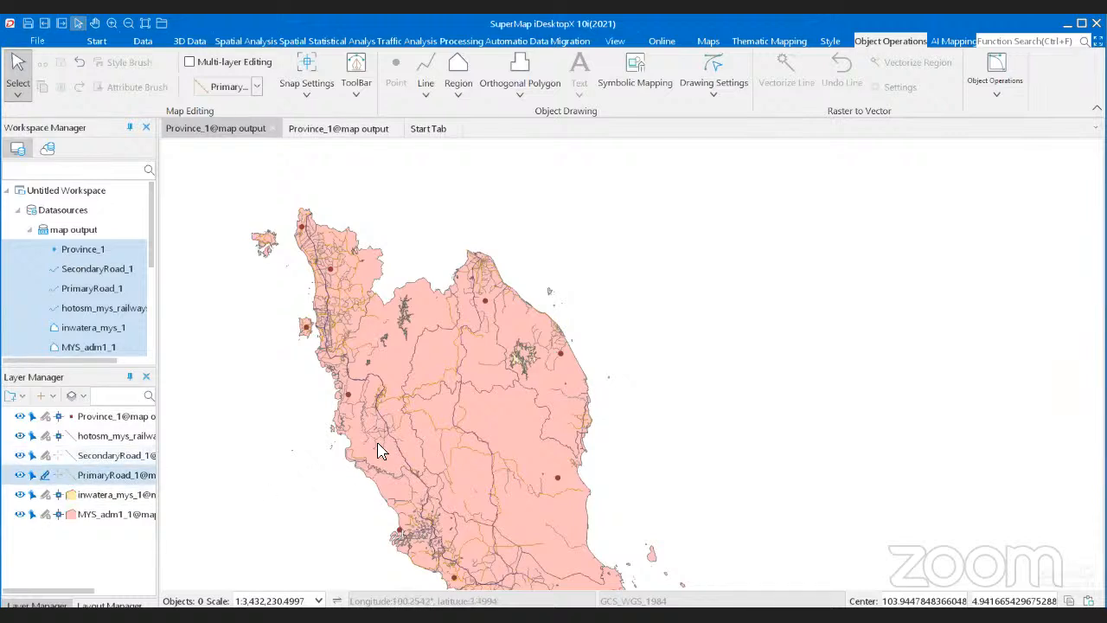
scroll(523, 448, "up", 3)
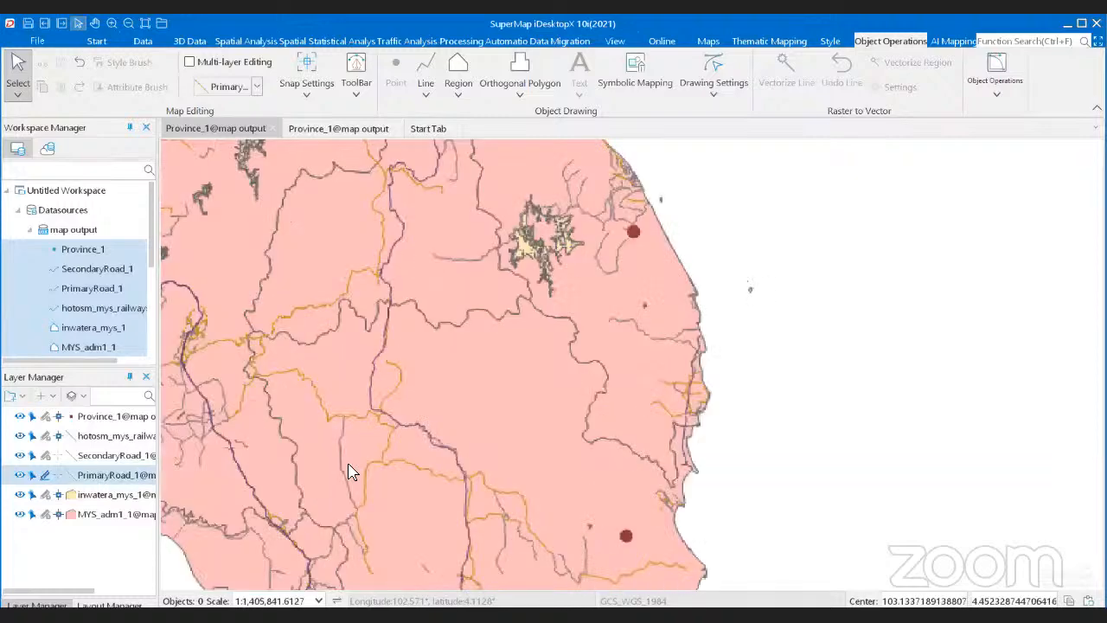
left_click(45, 475)
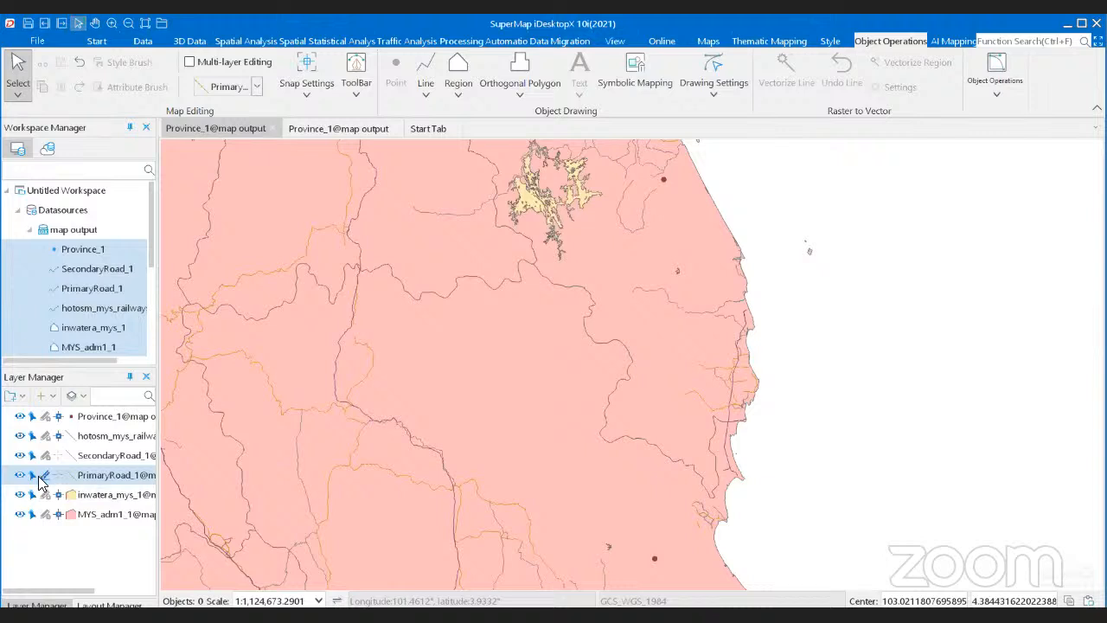
Step: Select a primary road segment to review its object operations, turn off editing for PrimaryRoad_1, and clear the selection
left_click(361, 380)
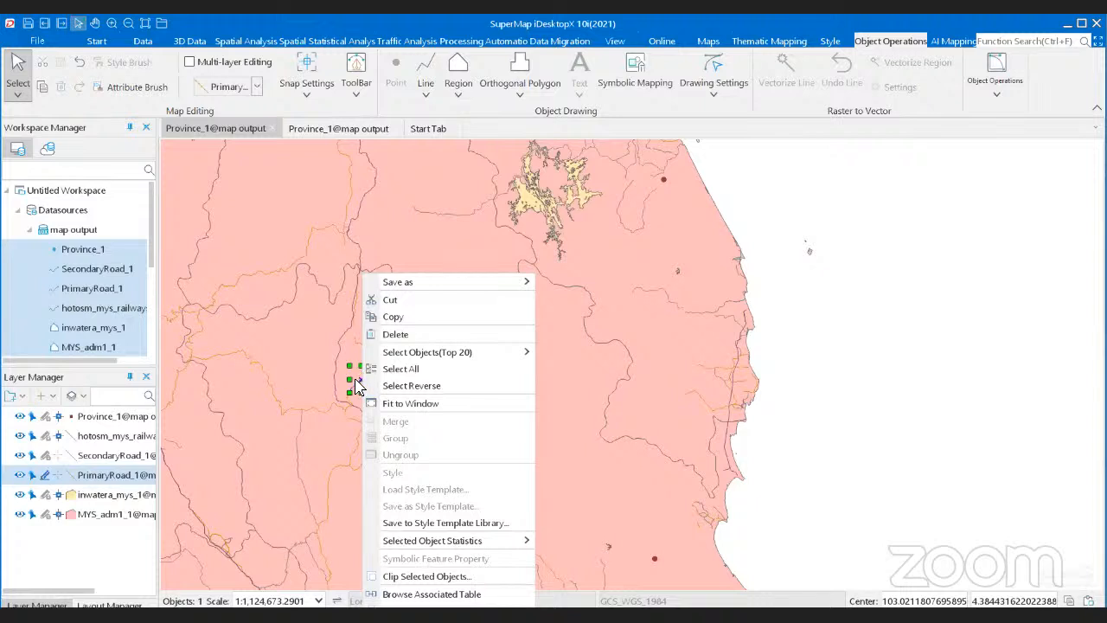
left_click(46, 476)
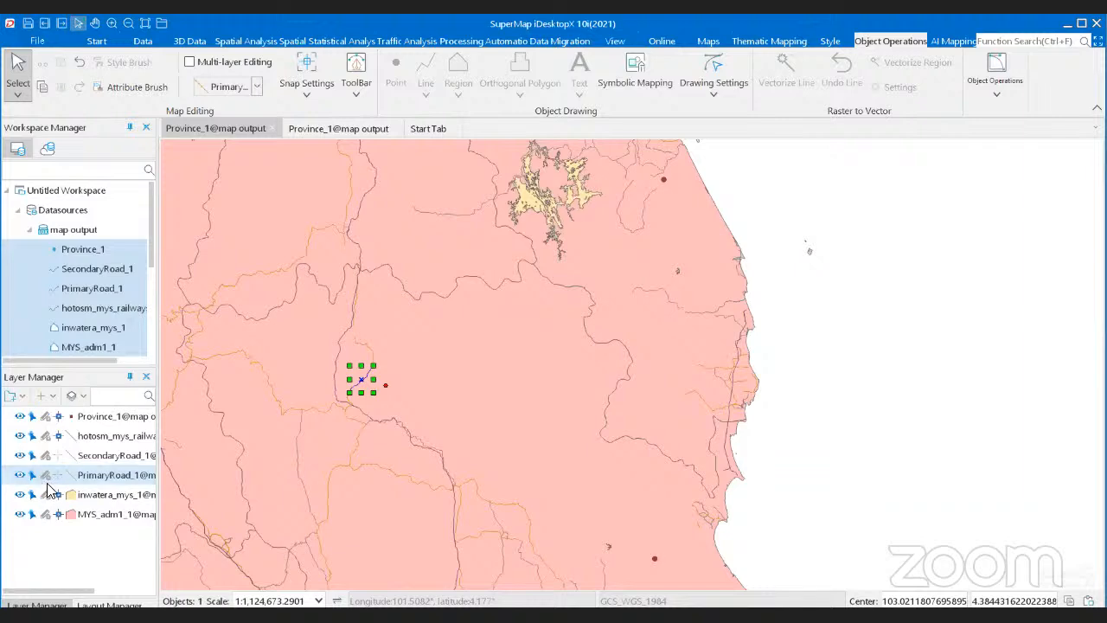
scroll(370, 413, "down", 2)
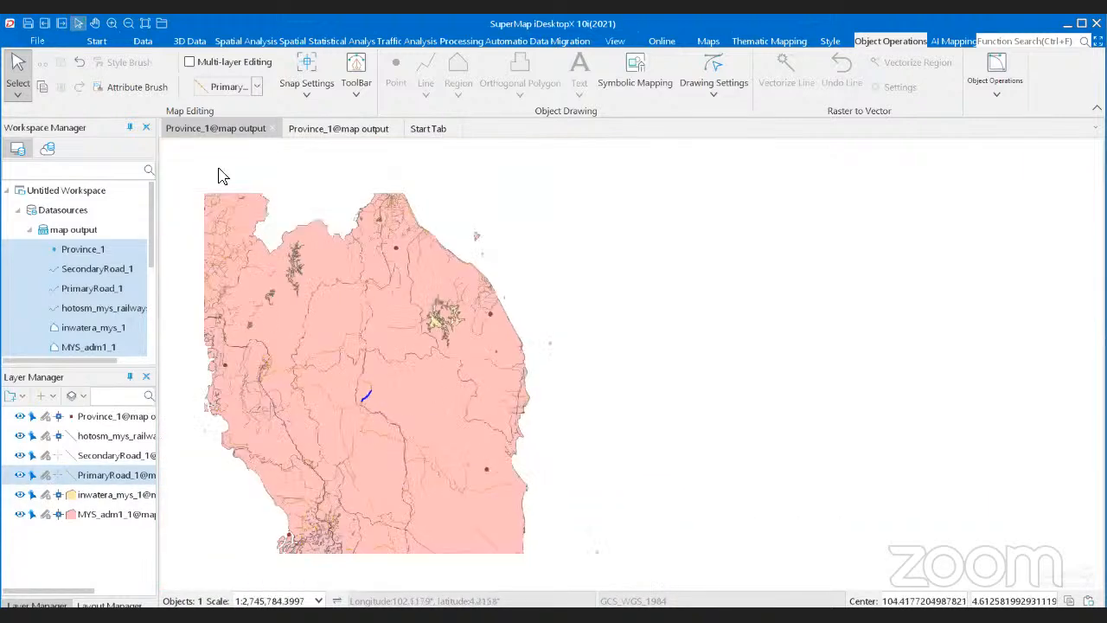
left_click(390, 379)
left_click(677, 382)
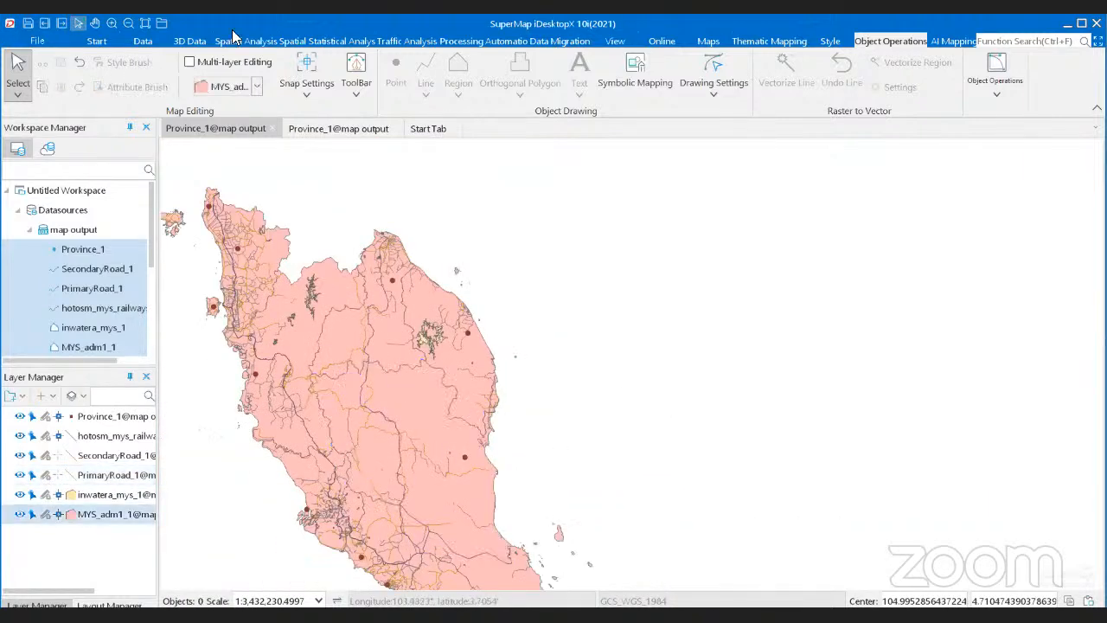
Step: Set the MYS_adm1_1 layer's fill foreground to light green (#FFD6E7CE) in its layer style
left_click(95, 22)
left_click_drag(300, 251, 372, 243)
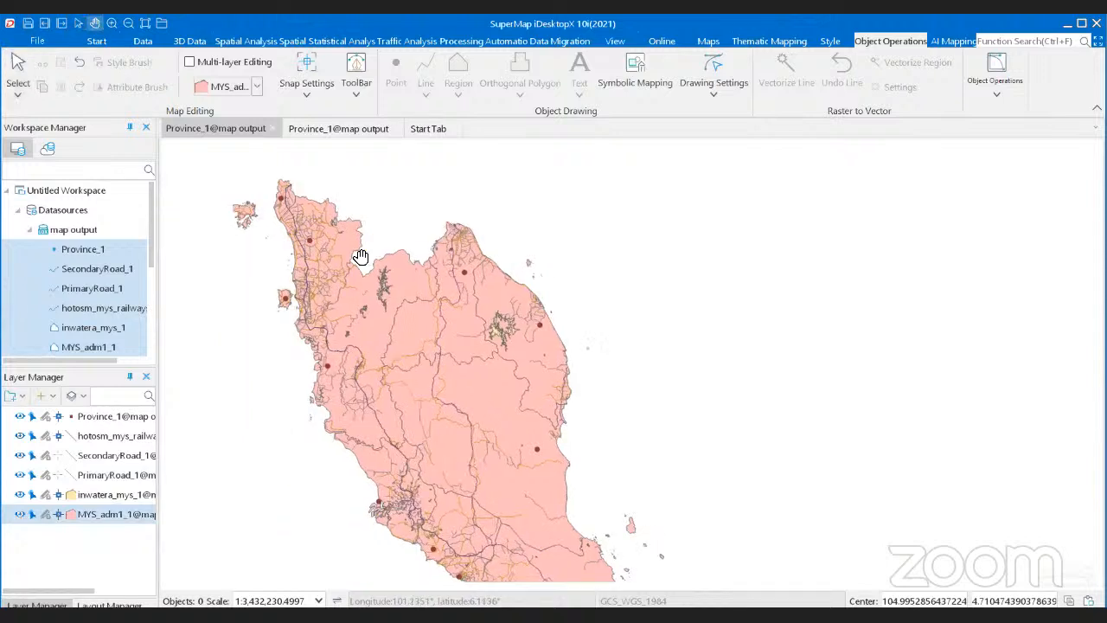
right_click(265, 410)
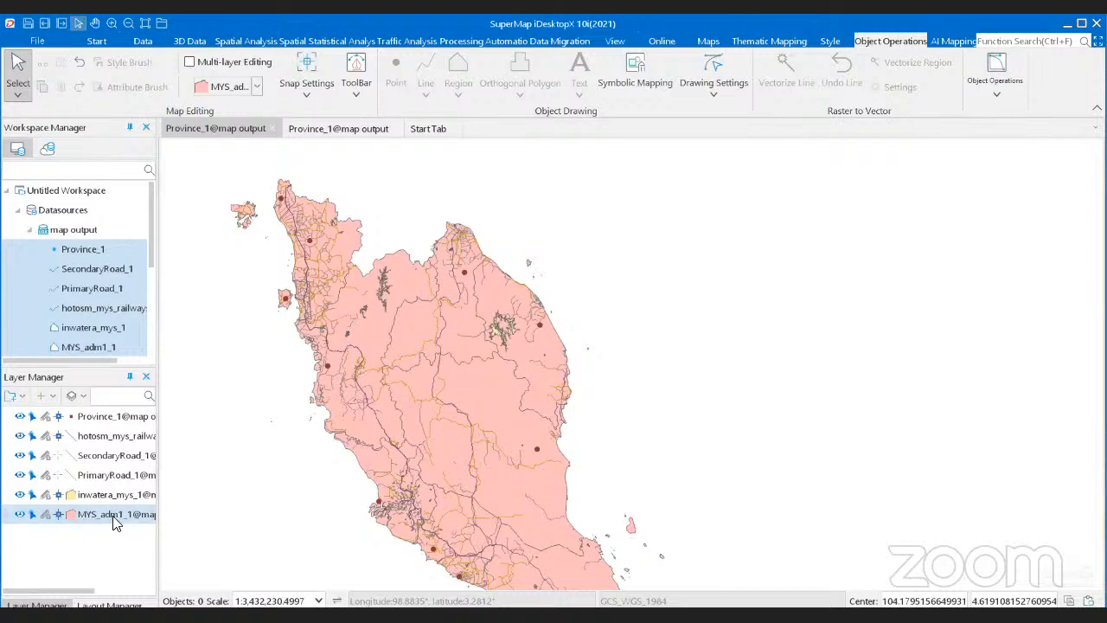
right_click(114, 521)
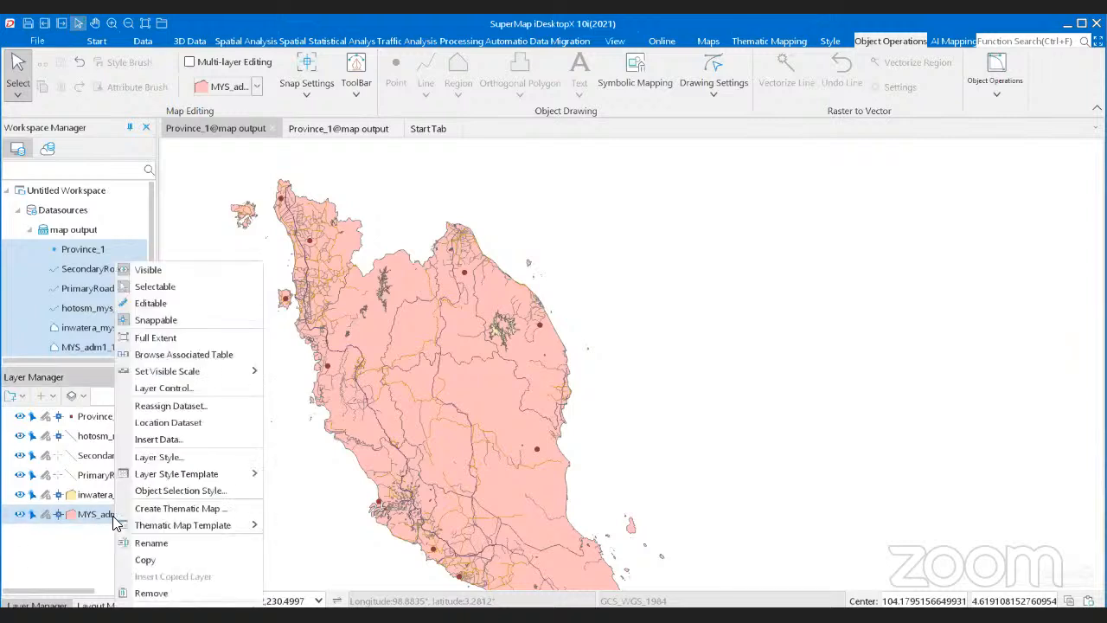
left_click(165, 457)
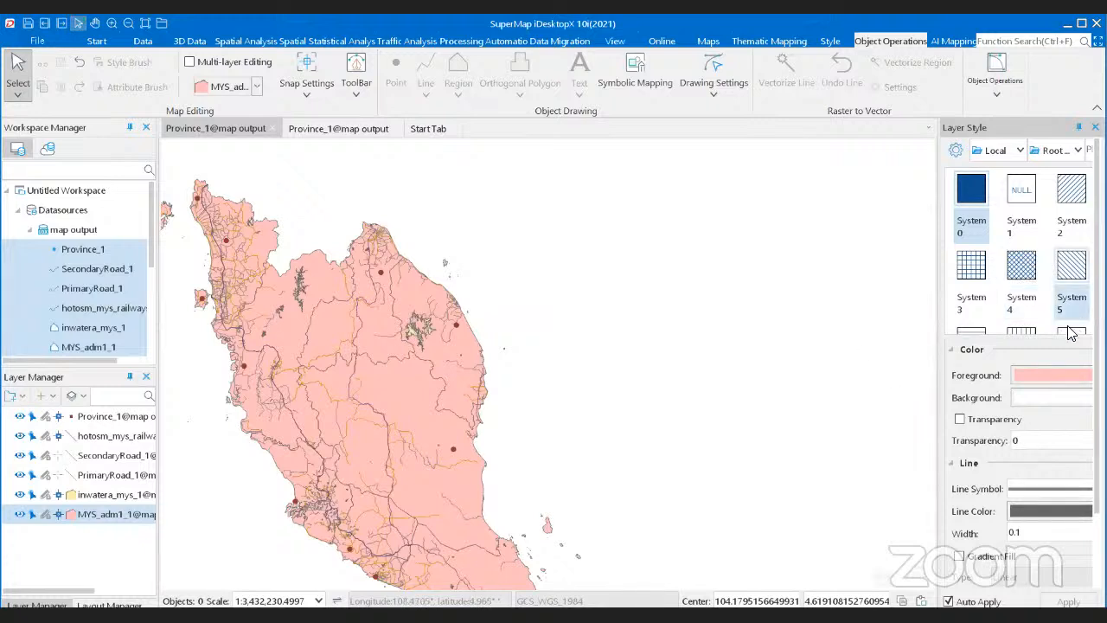
left_click_drag(941, 182, 891, 187)
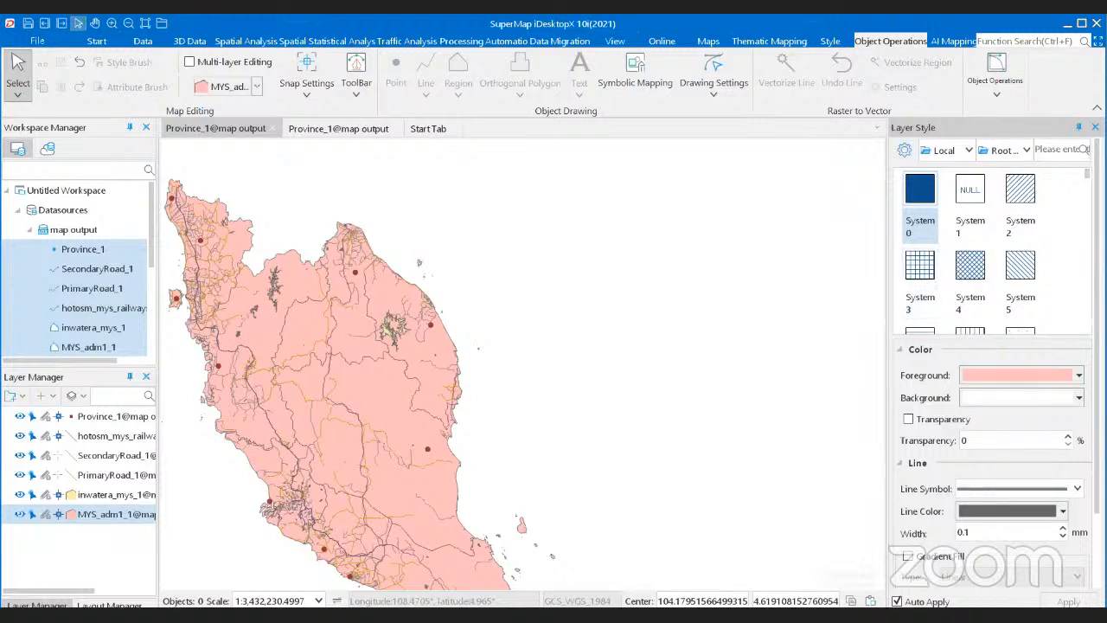
left_click(1079, 377)
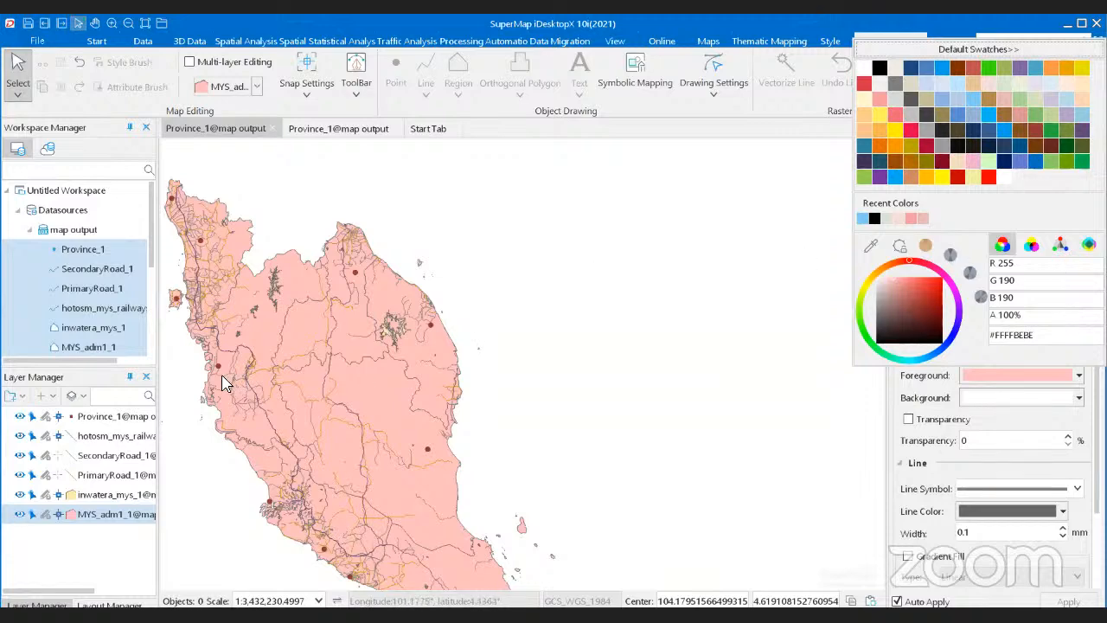
scroll(234, 389, "down", 2)
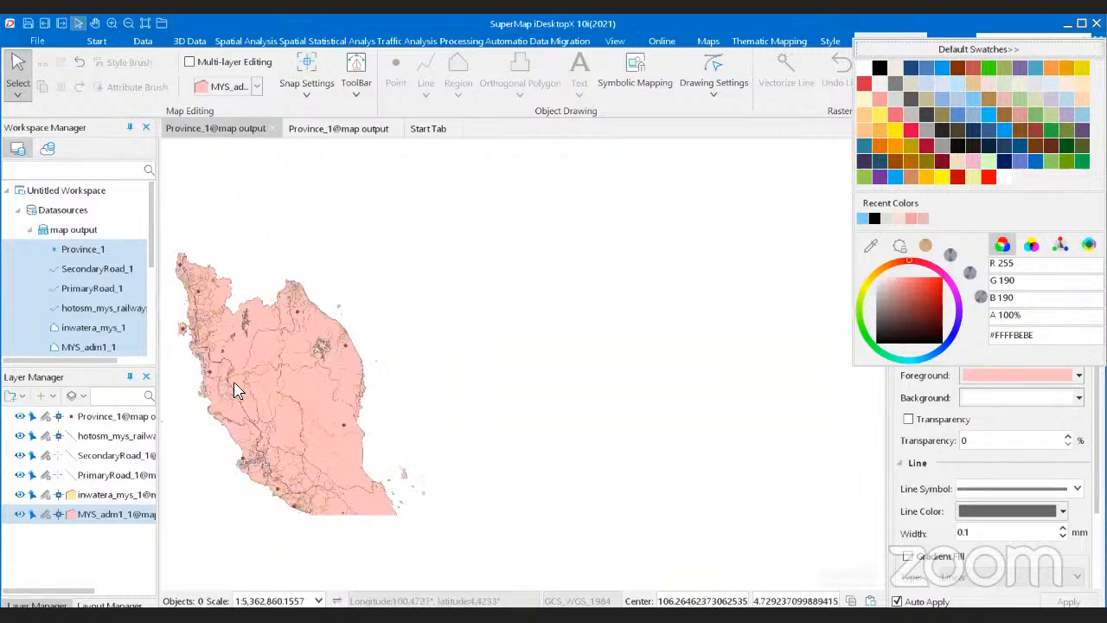
left_click(1007, 85)
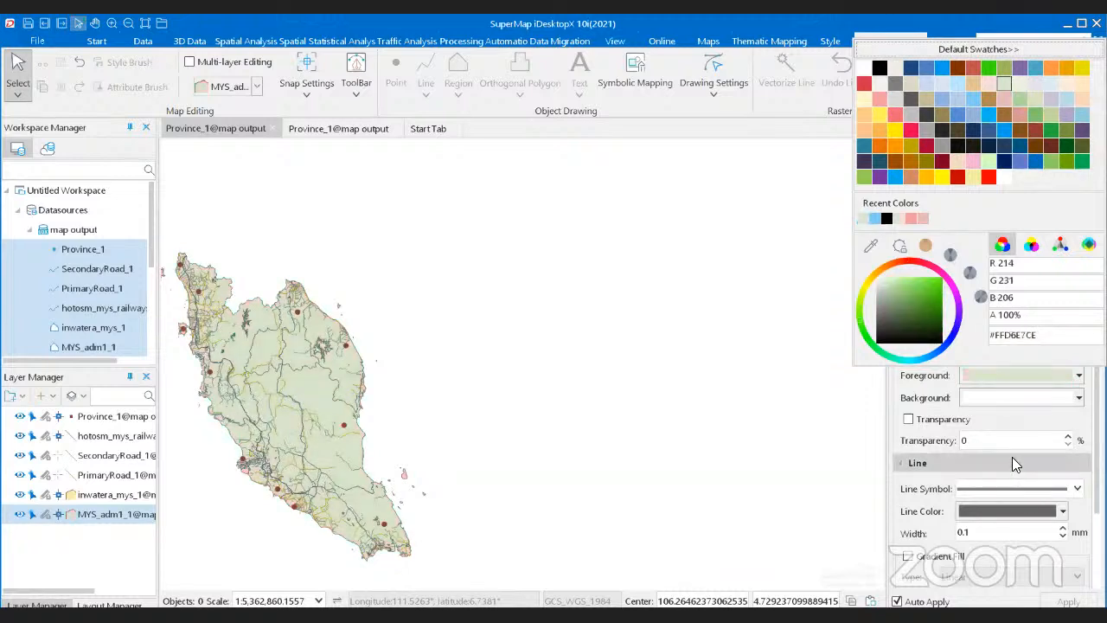
left_click(1038, 471)
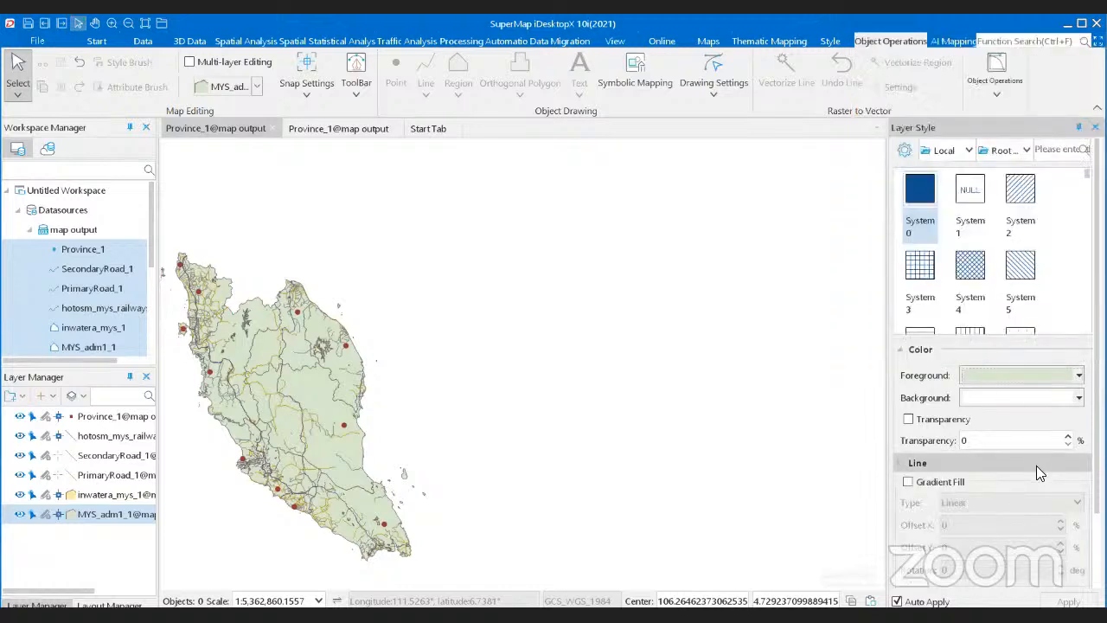
Step: Set the MYS_adm1_1 layer's boundary line to black (#FF000000) with a width of 0.2 mm
left_click(1037, 465)
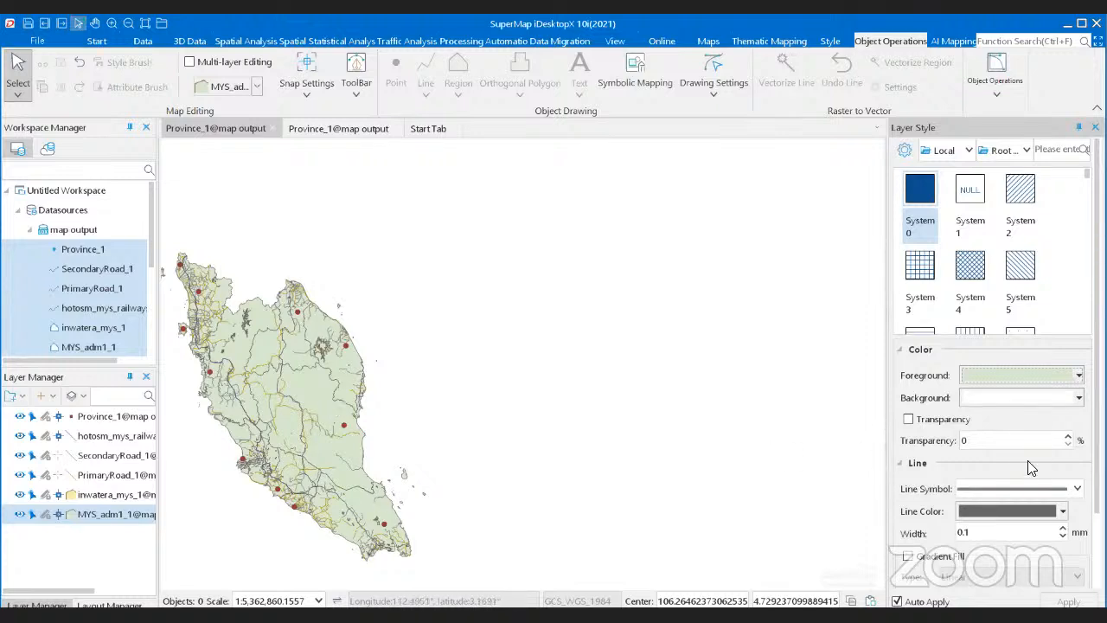
left_click(1075, 490)
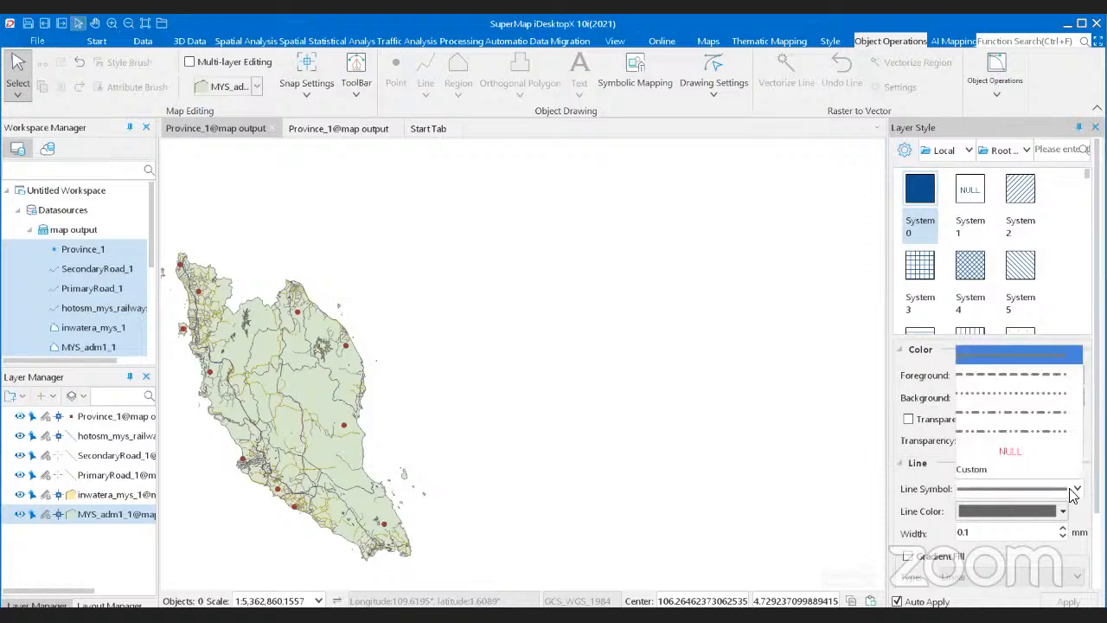
left_click(1073, 491)
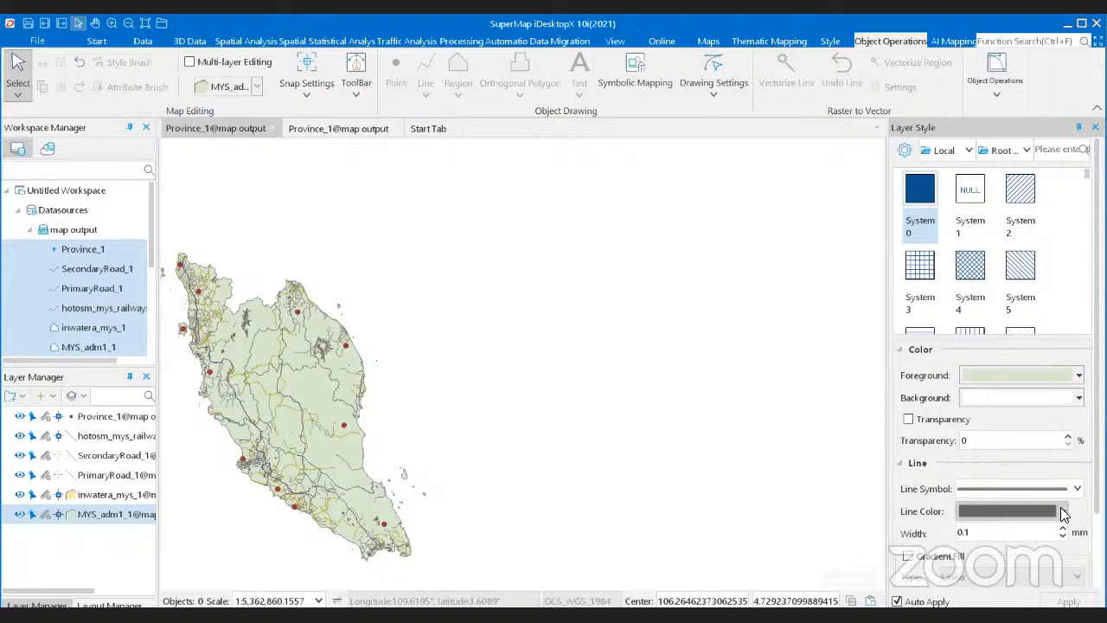
scroll(196, 407, "up", 3)
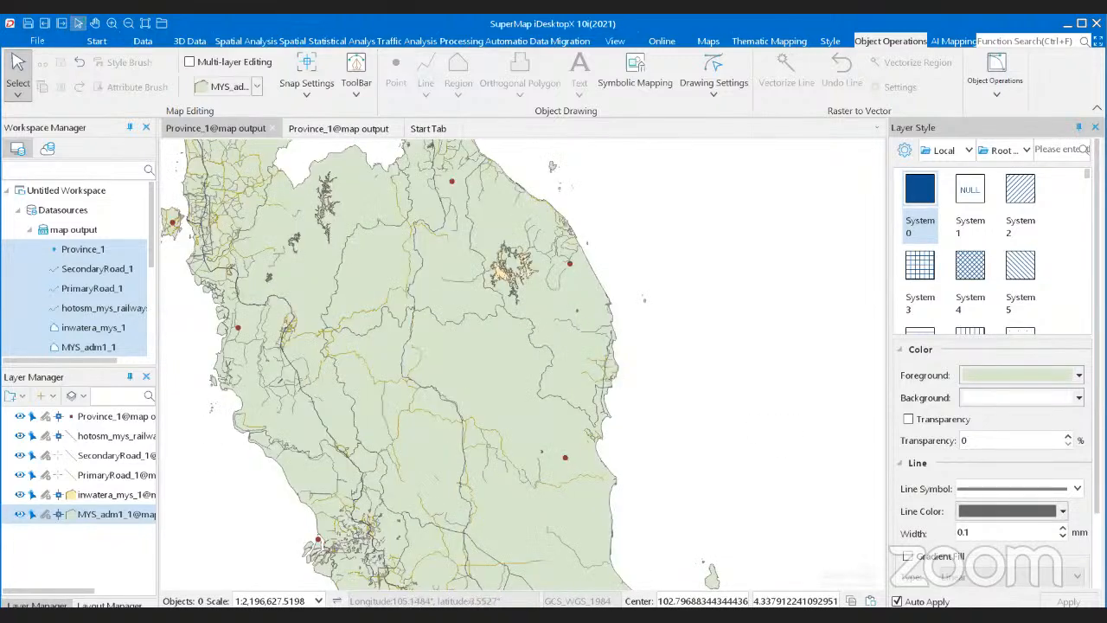
left_click(1063, 513)
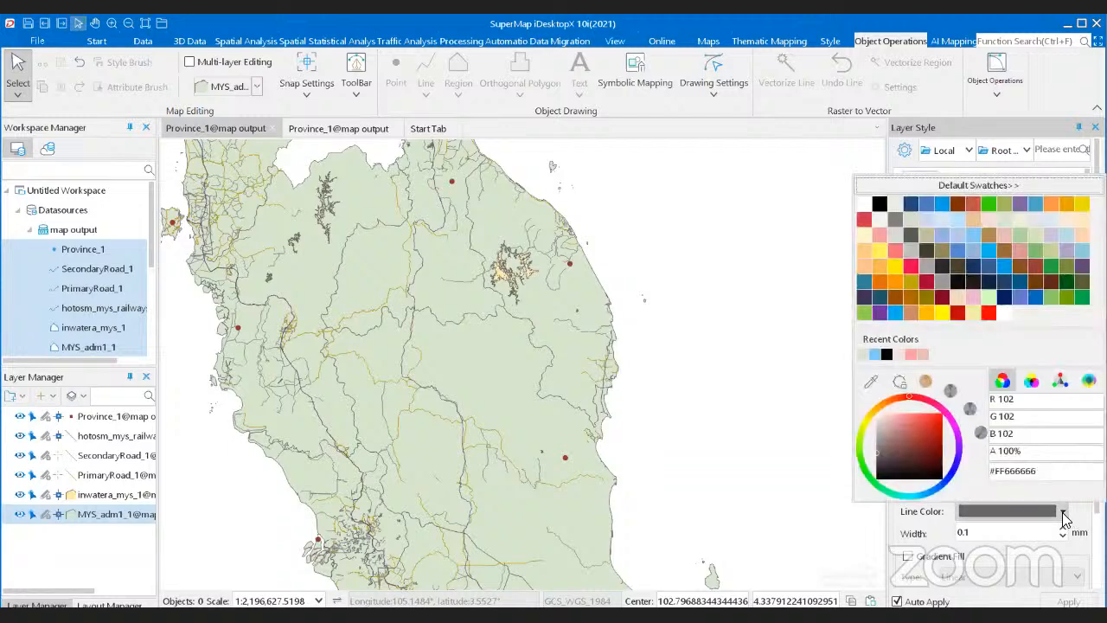
left_click(881, 204)
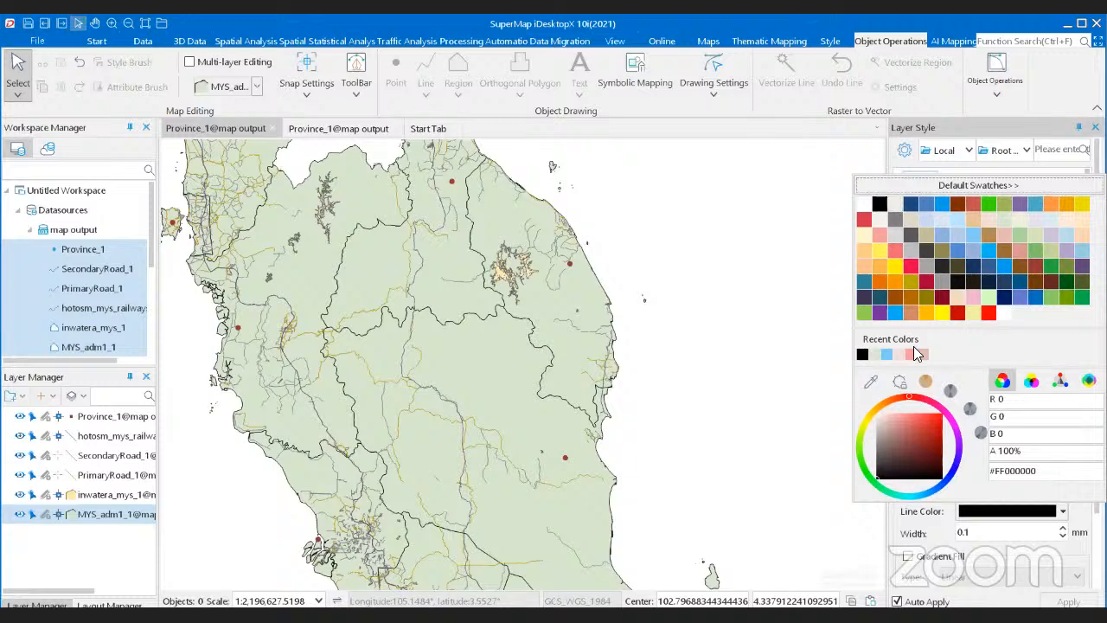
left_click(1061, 533)
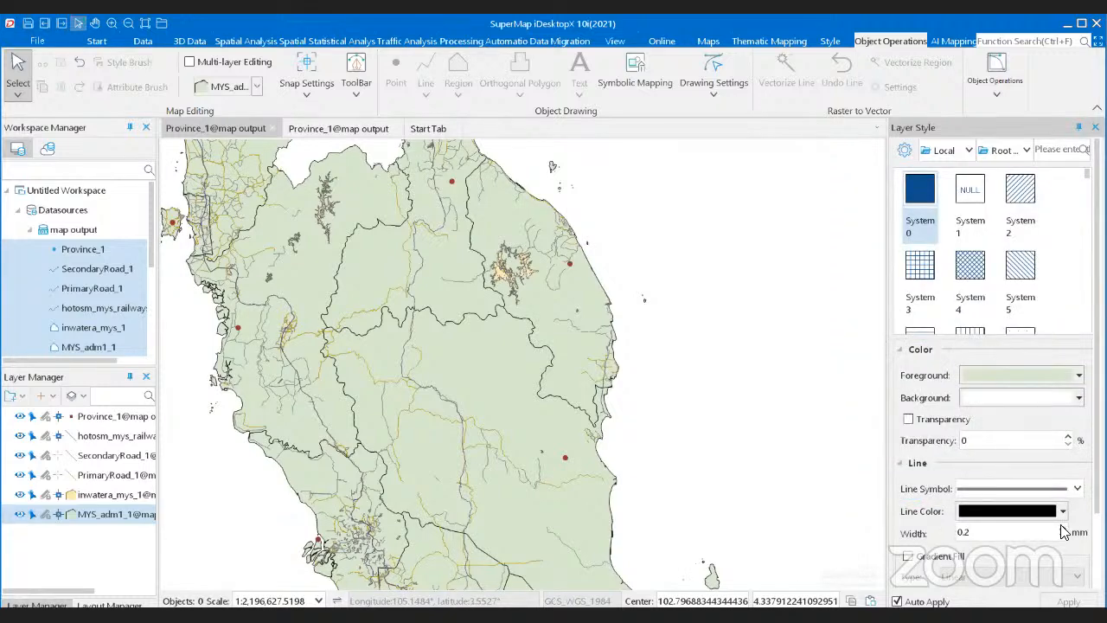
left_click(1063, 527)
scroll(240, 300, "down", 2)
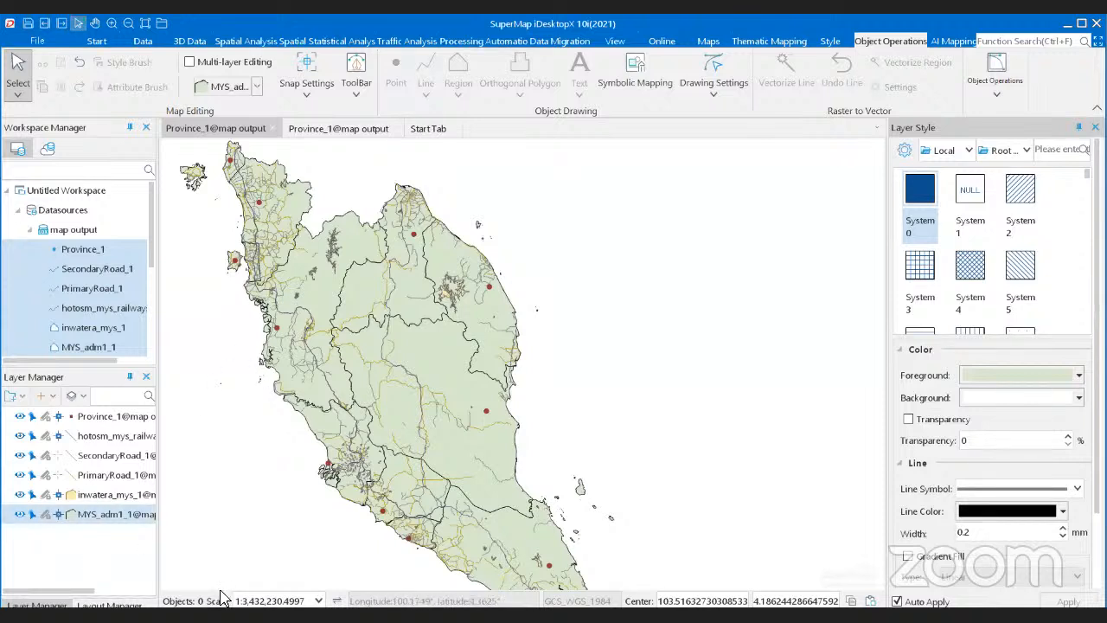
Step: Rename the MYS_adm1_1 layer as Peninsular Malaysia in the map's layer list
right_click(109, 523)
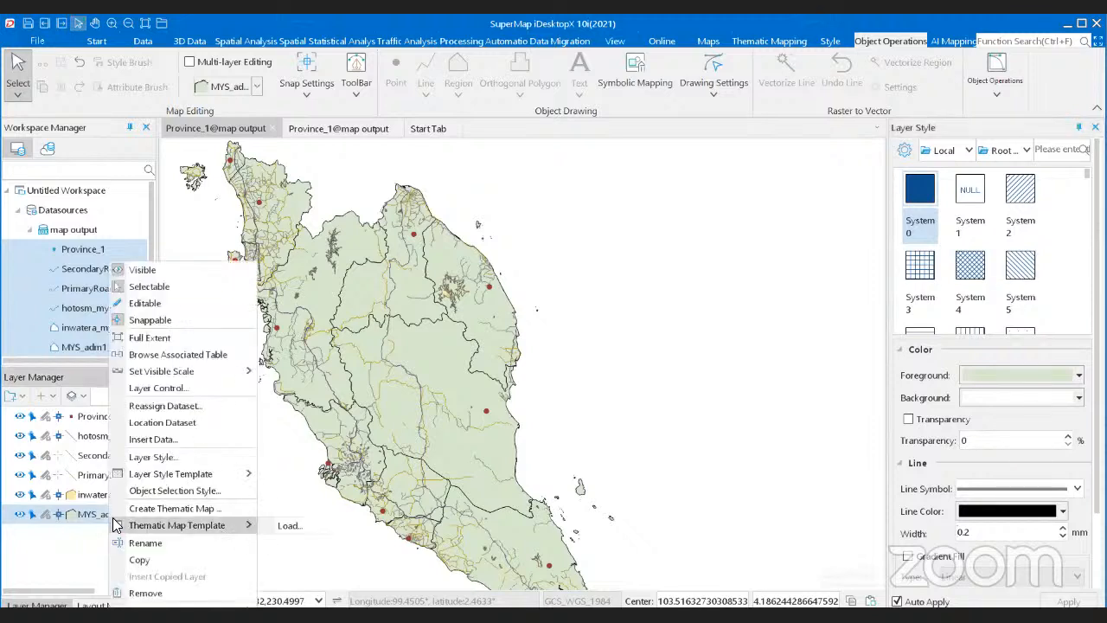
left_click(168, 543)
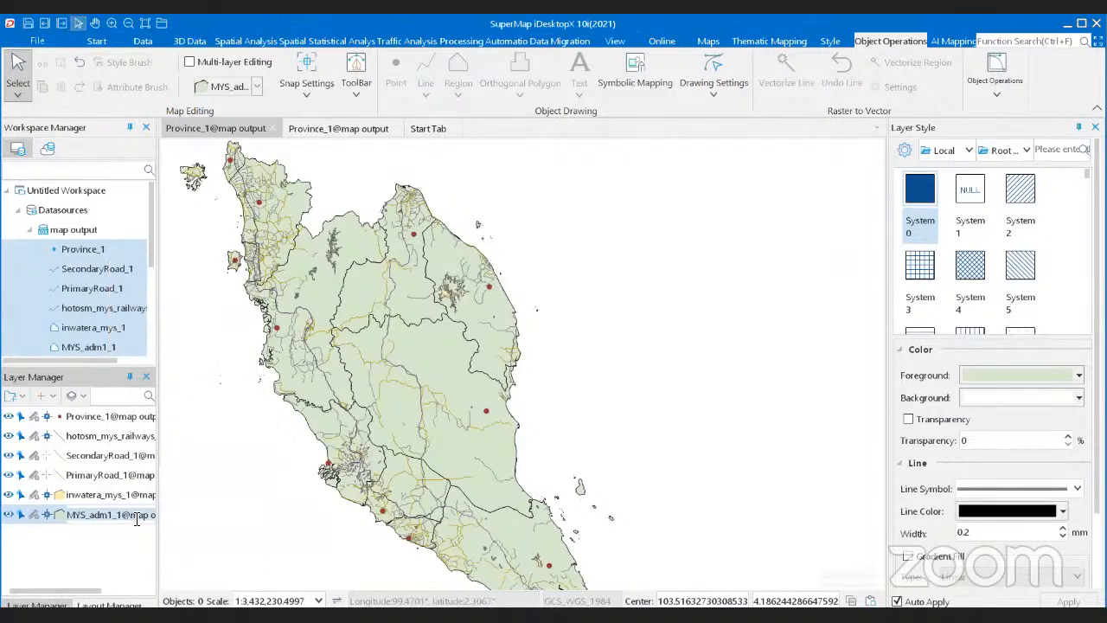
type("Penins")
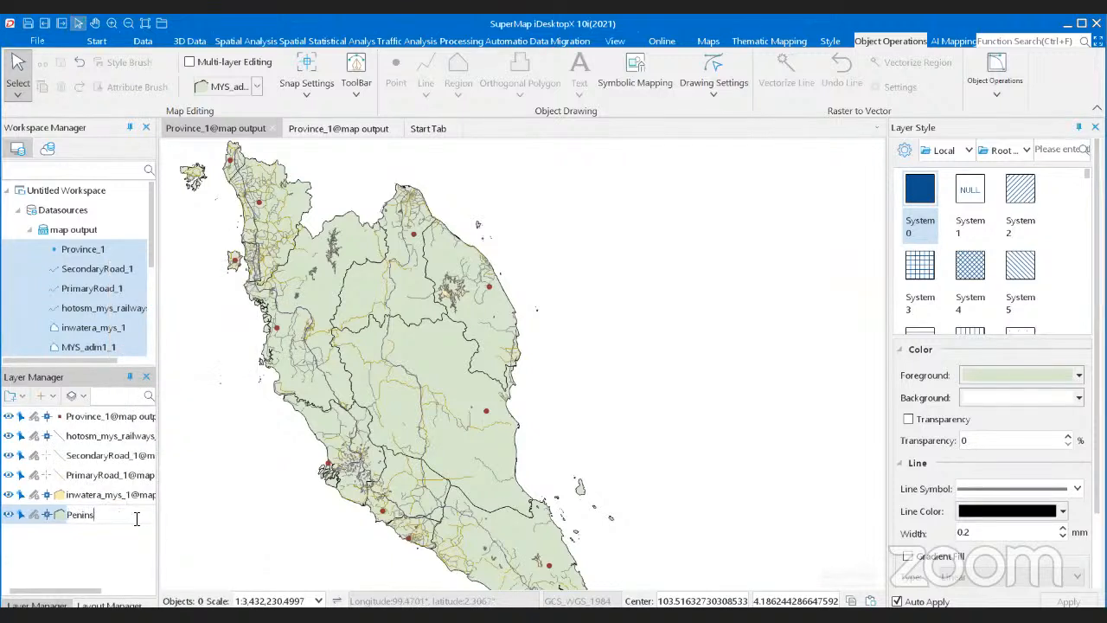
type("ular Malaysia")
left_click(102, 545)
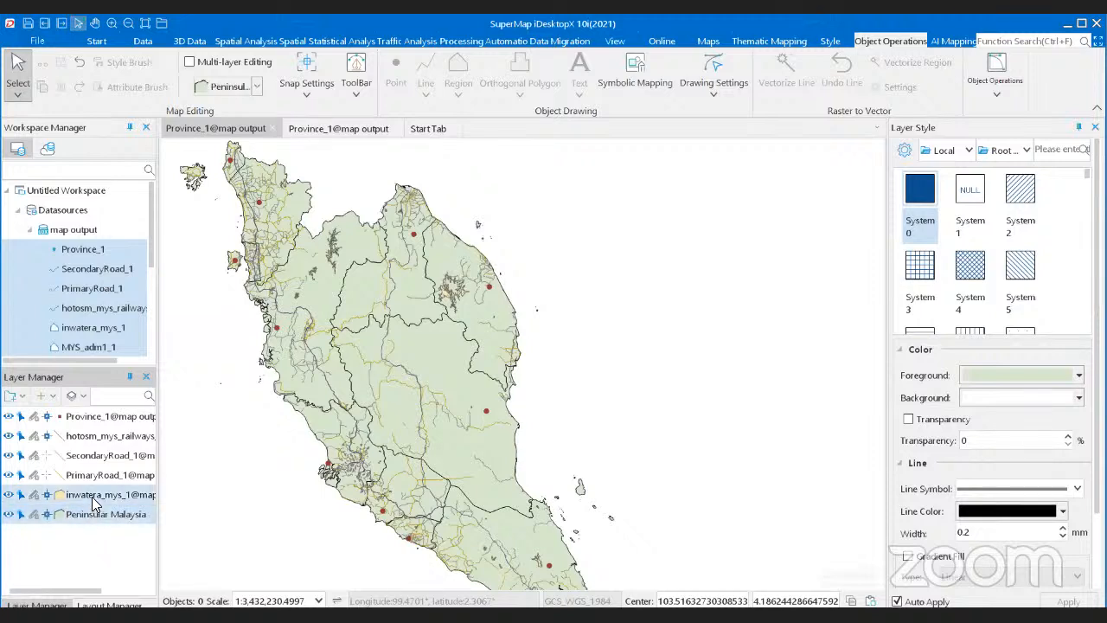
Step: Set the inwatera_mys_1 layer's fill foreground to light blue (#FF7ECEF5)
left_click(91, 497)
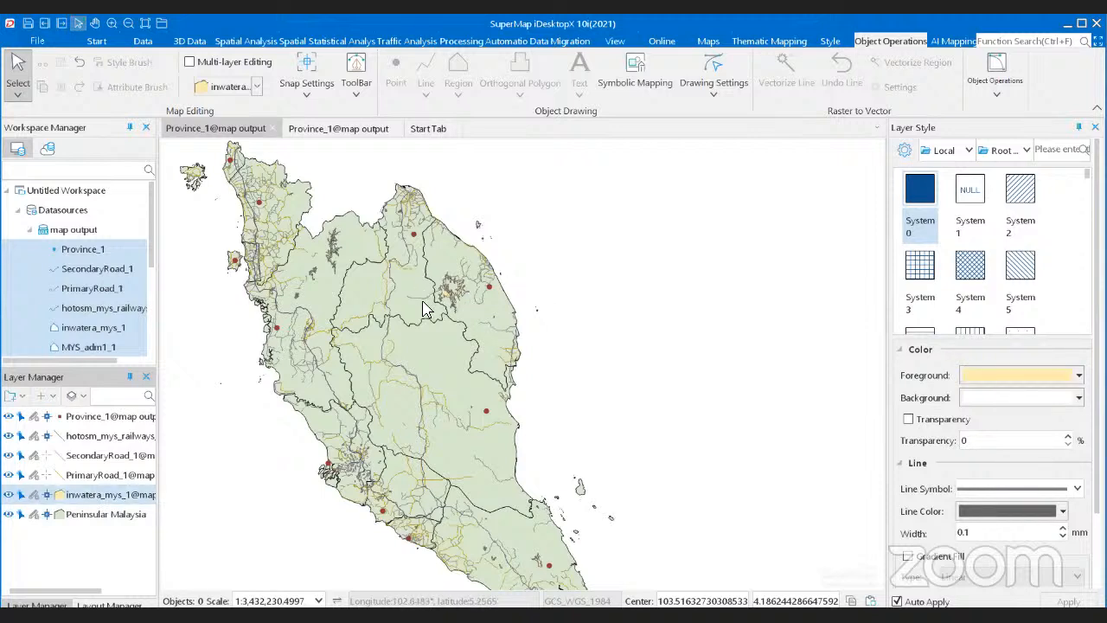
left_click(1077, 381)
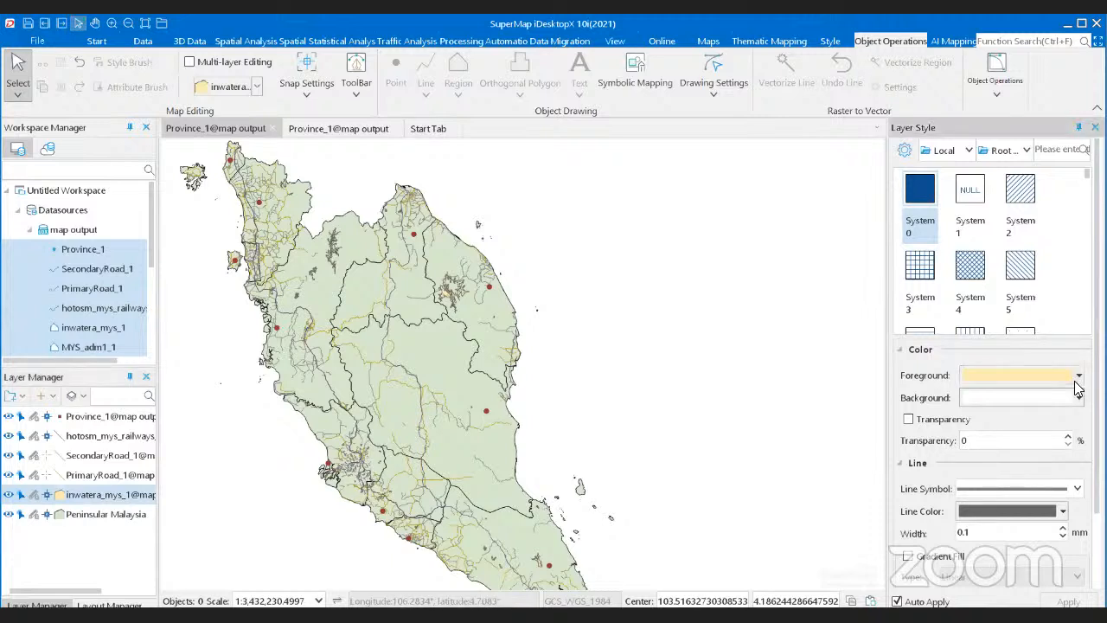
left_click(1077, 386)
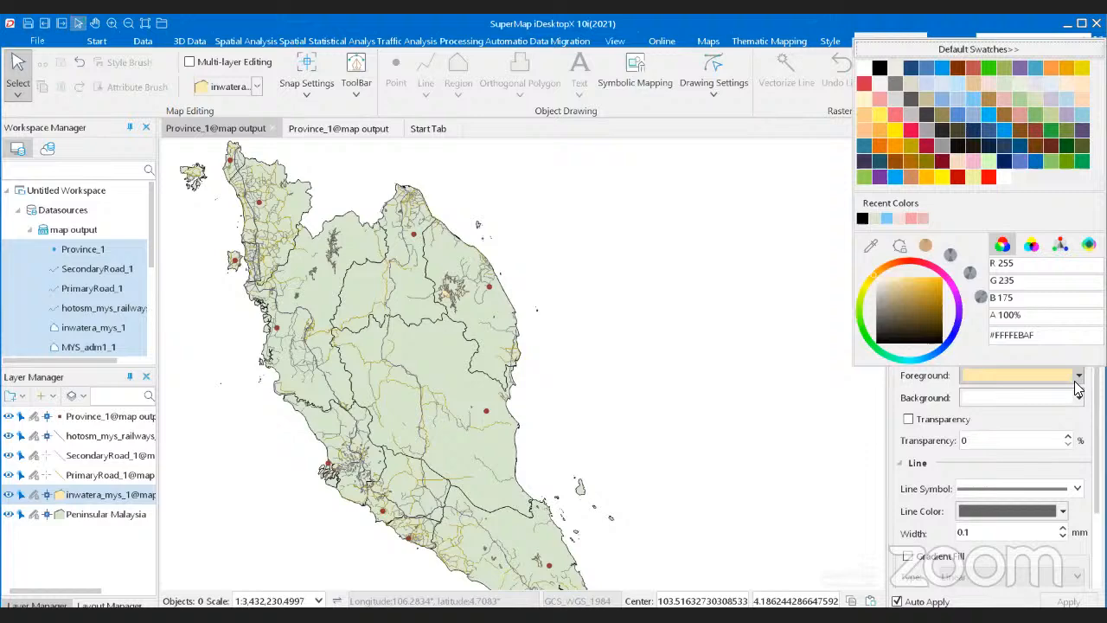
left_click(972, 97)
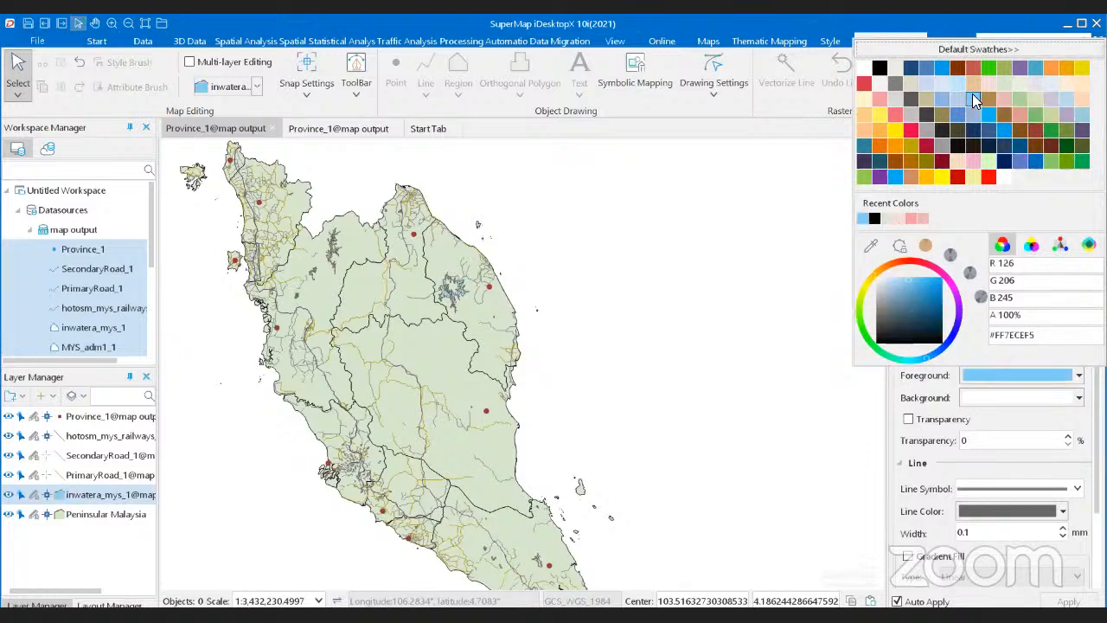
left_click(1007, 430)
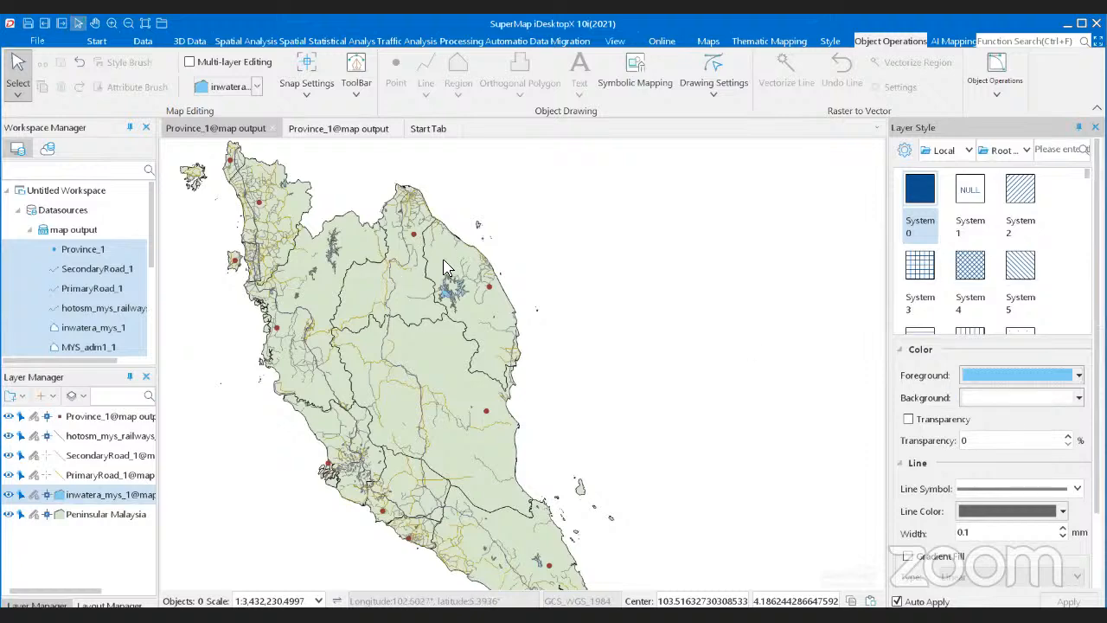
Step: Match the inwatera_mys_1 layer's outline to its fill by setting the line color to light blue (#FF7ECEF5)
scroll(447, 268, "up", 2)
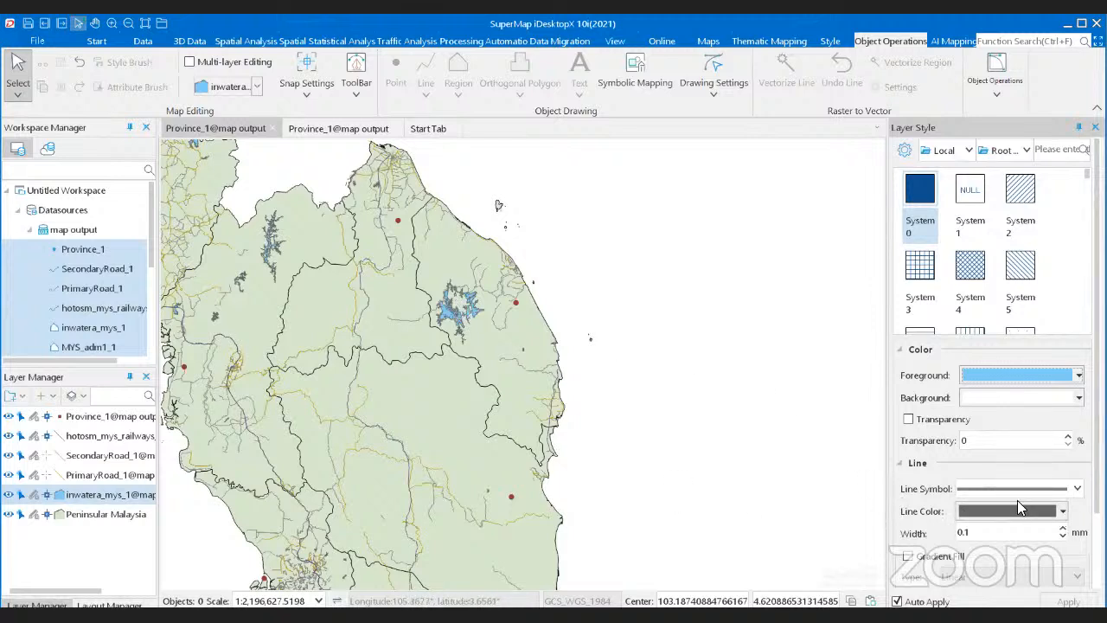
left_click(1063, 511)
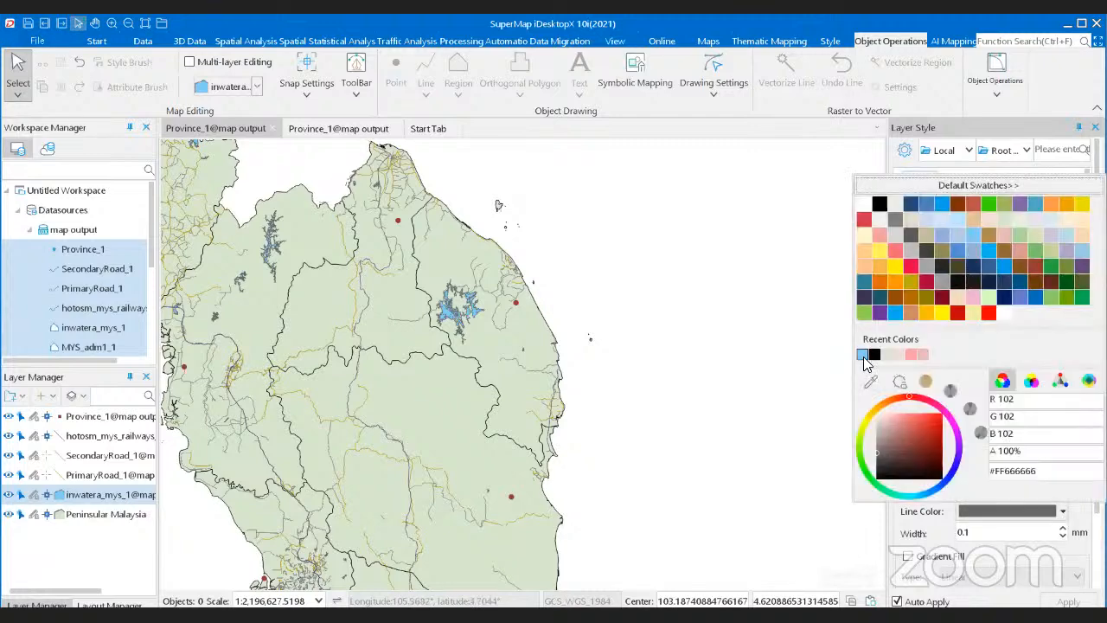
left_click(863, 356)
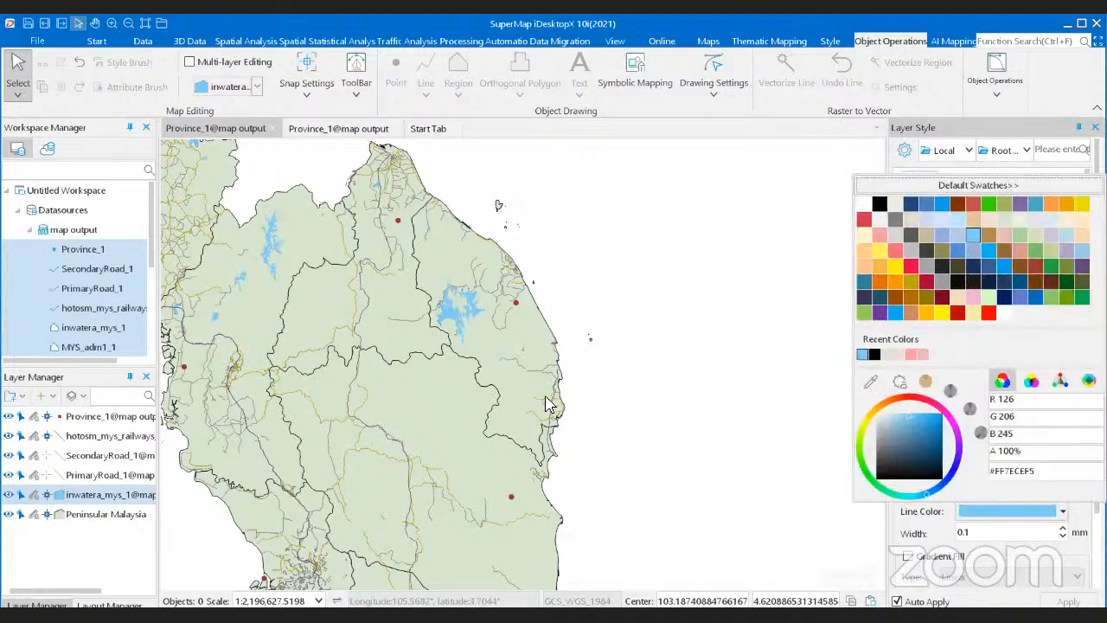
scroll(717, 371, "down", 1)
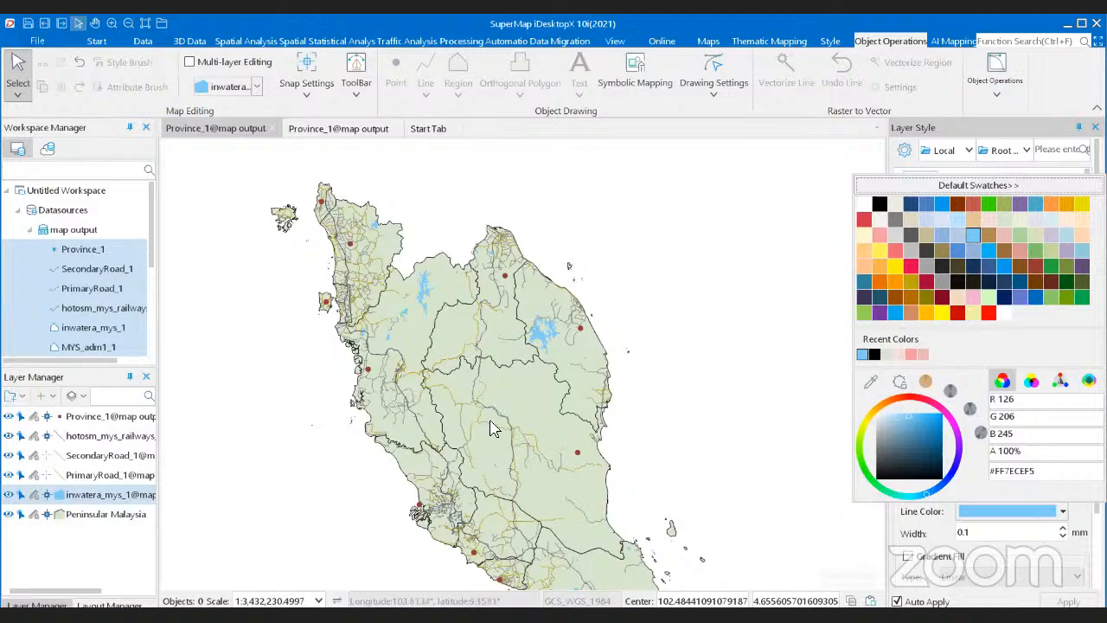
Step: Rename the inwatera_mys_1 layer as Lake in the map's layer list
left_click(139, 504)
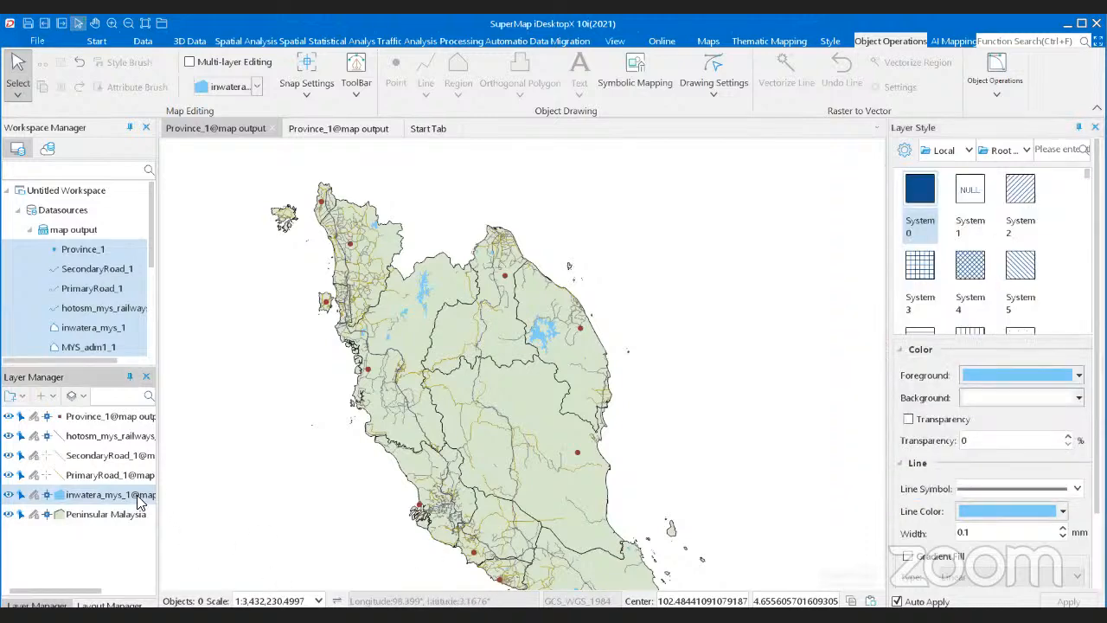
right_click(127, 496)
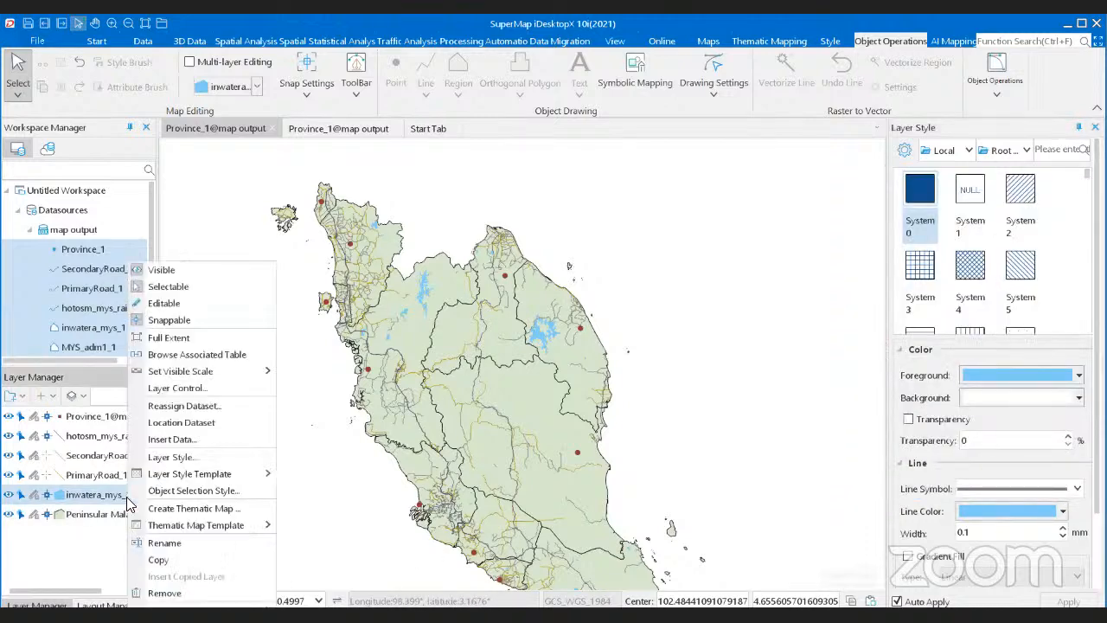
left_click(145, 543)
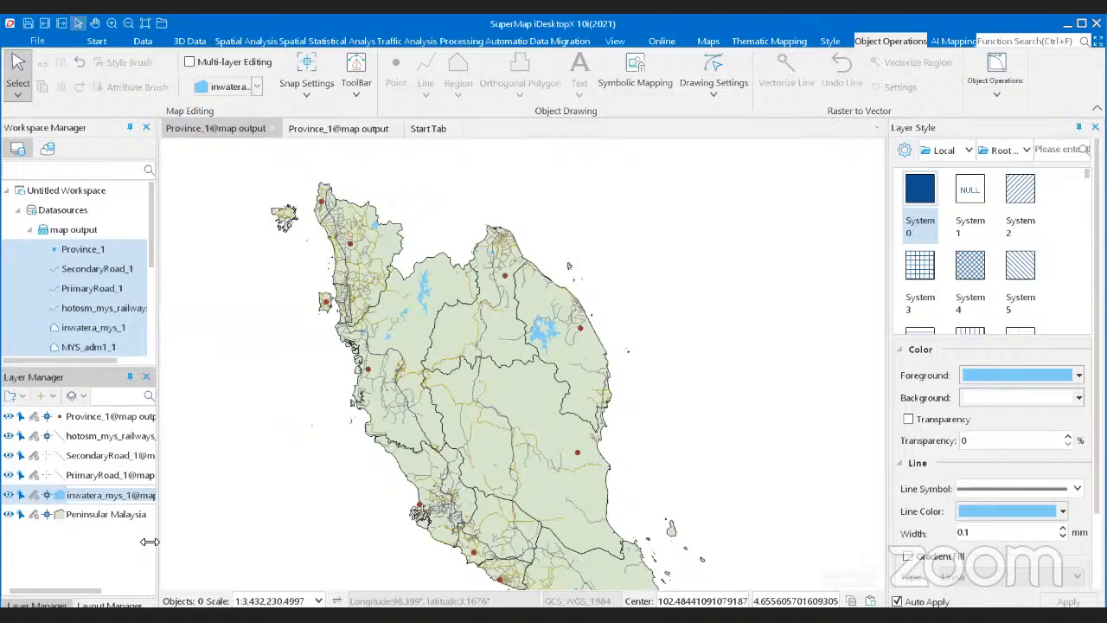
type("Lake")
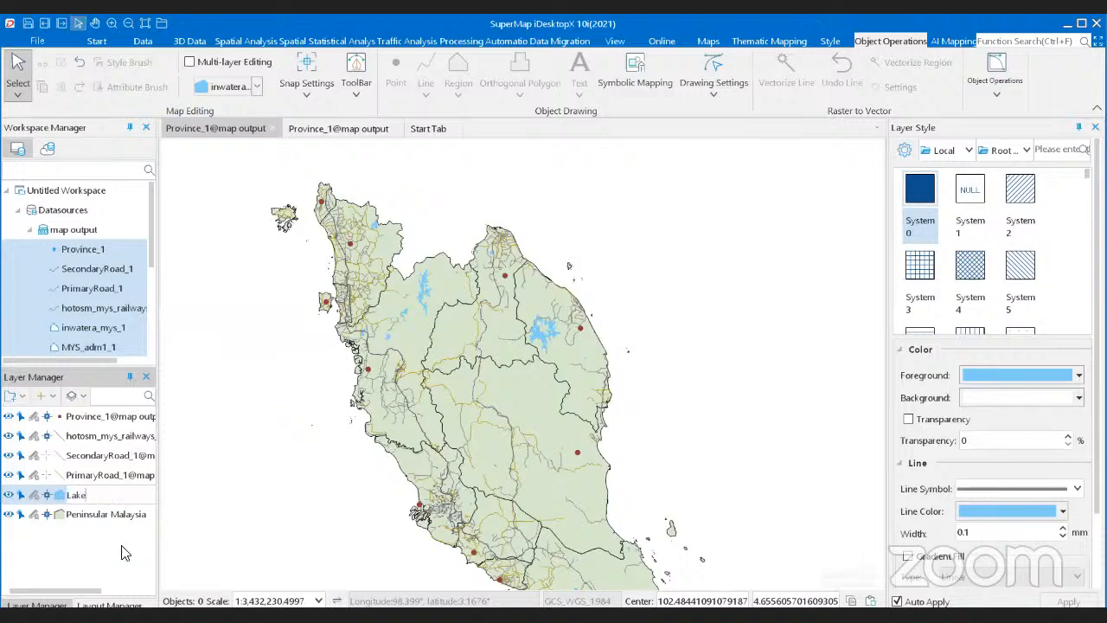
key("Return")
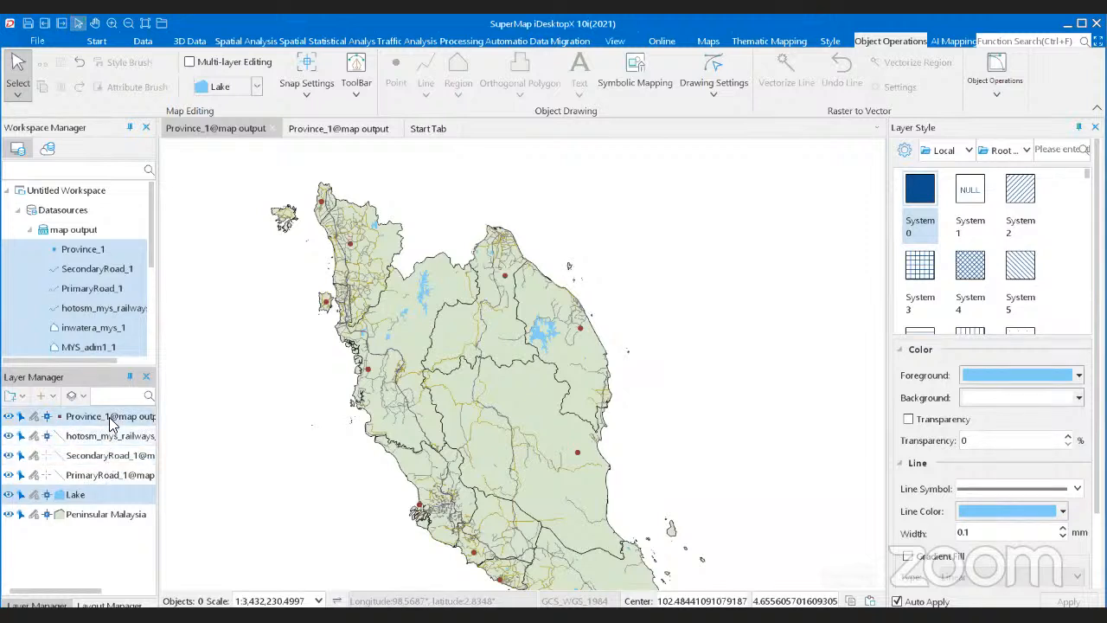
Step: Apply the orange Provincial Road (2) line symbol to the PrimaryRoad_1 layer
left_click(115, 480)
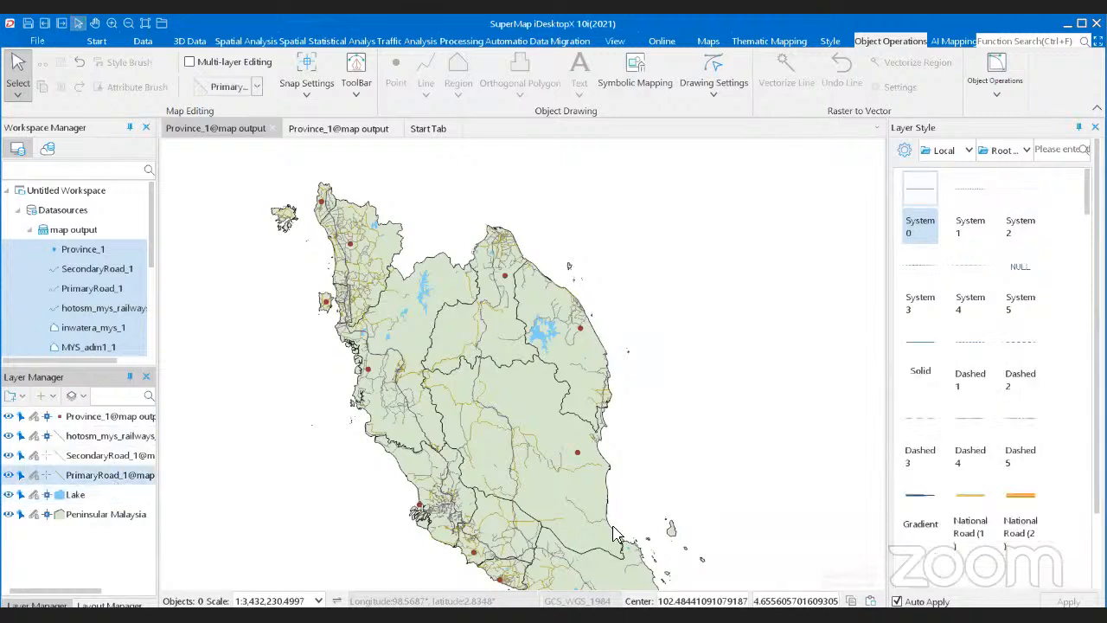
scroll(1035, 385, "down", 1)
scroll(1035, 385, "down", 1)
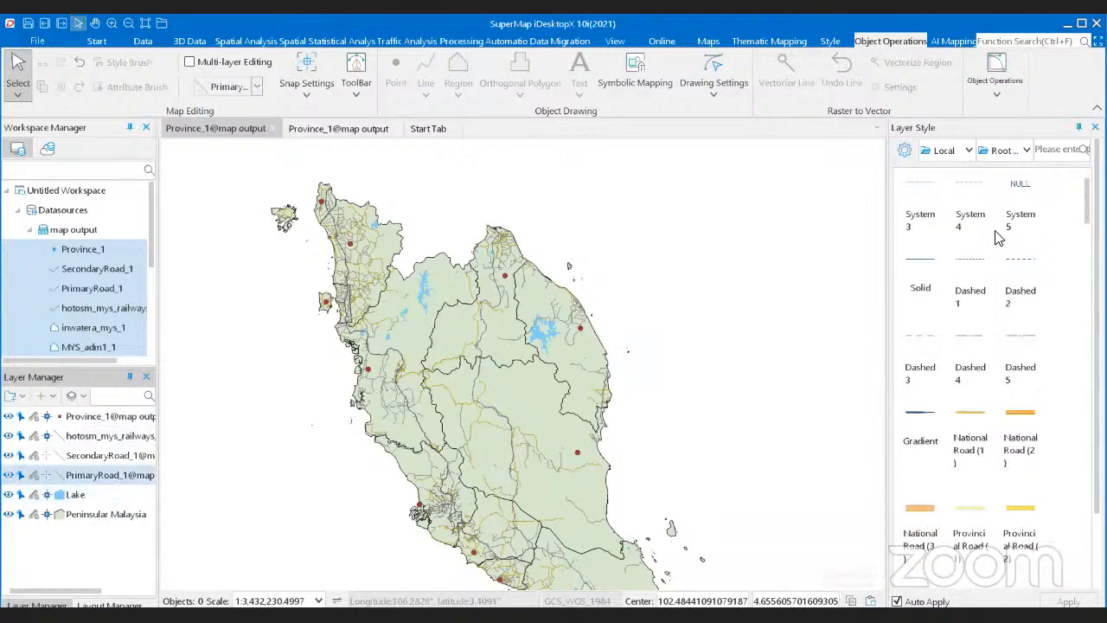
scroll(1021, 344, "down", 4)
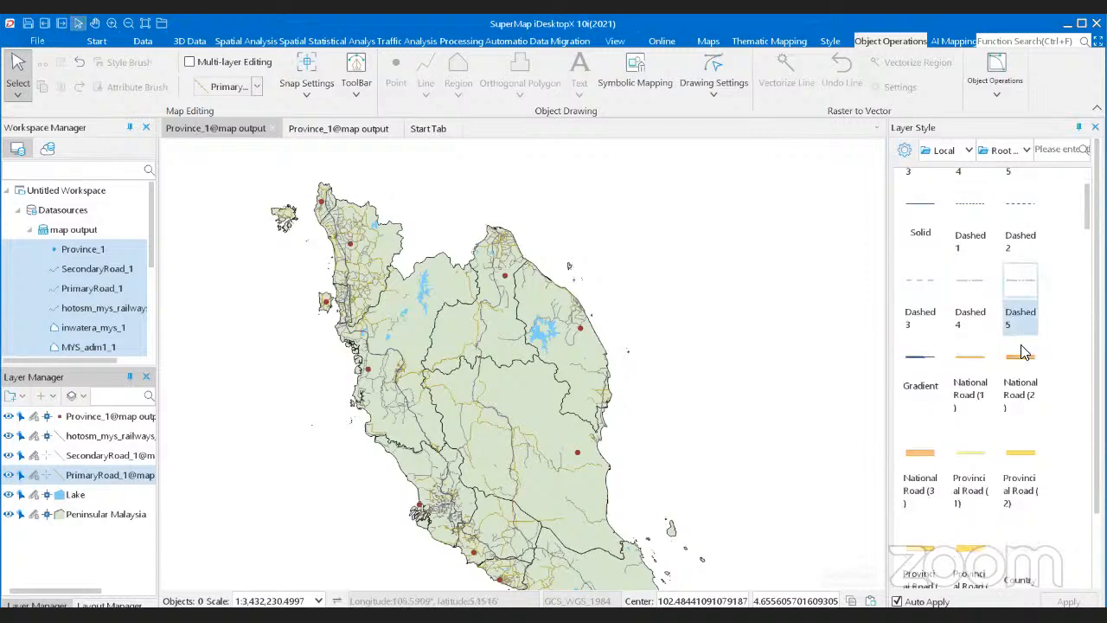
left_click(1018, 437)
scroll(1018, 437, "down", 1)
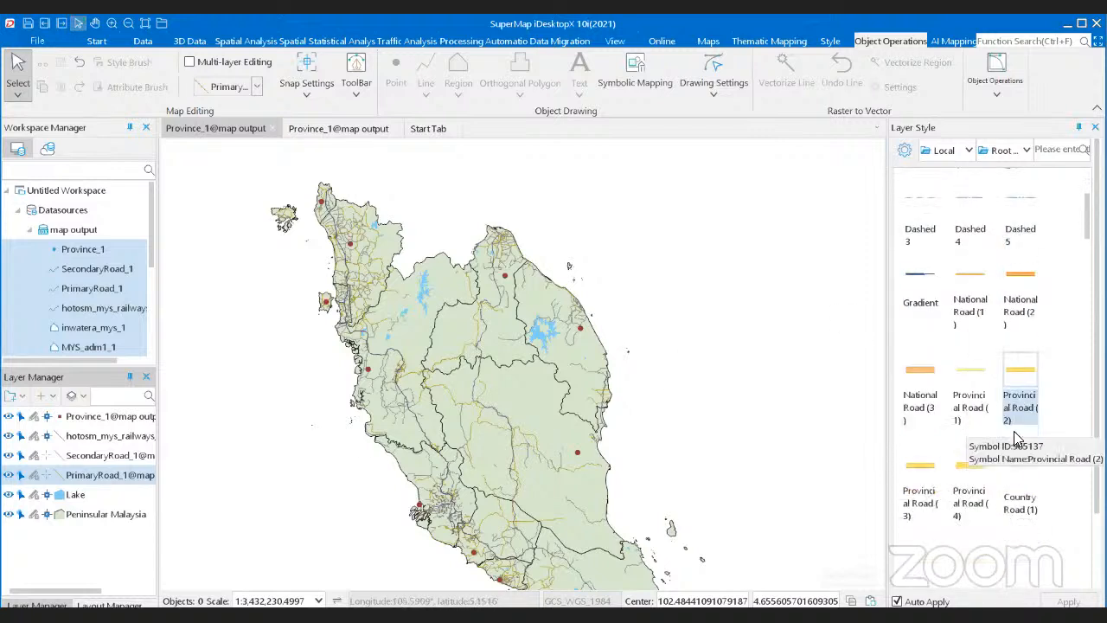
scroll(1017, 437, "down", 1)
scroll(1013, 430, "down", 4)
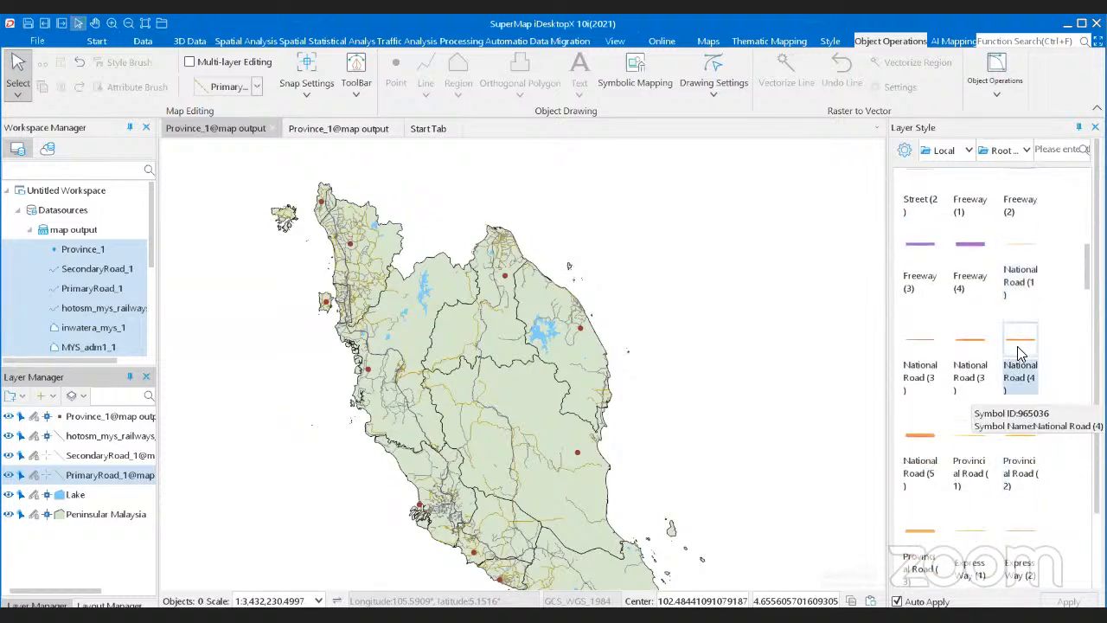
left_click(1019, 445)
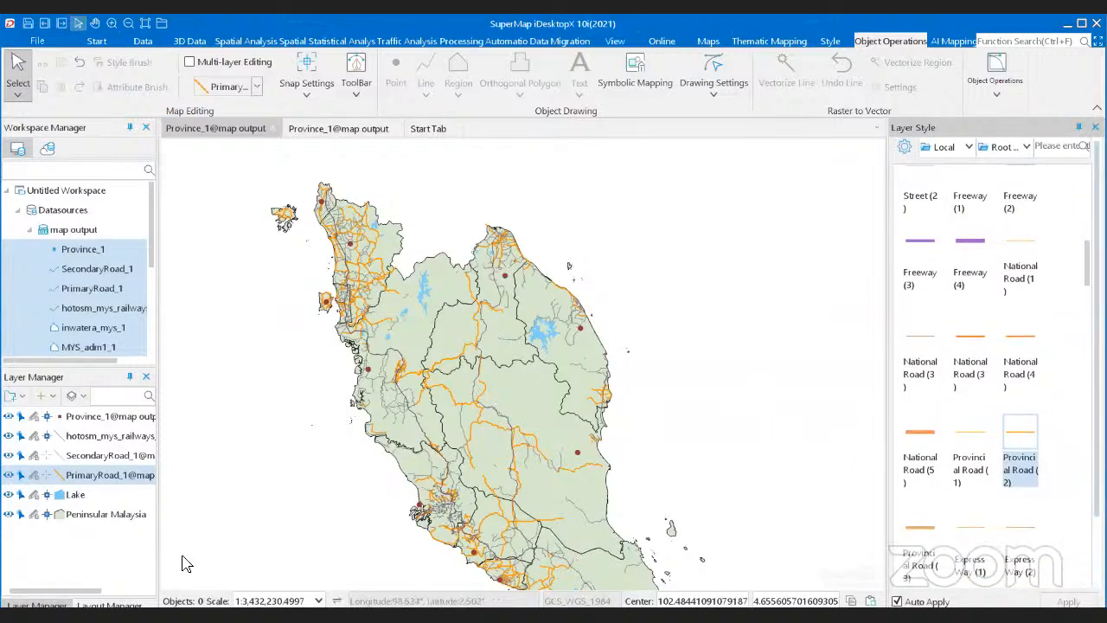
Step: Set the SecondaryRoad_1 layer's line color to red (#FFFF0000) and its line width to 0.2 mm
left_click(87, 459)
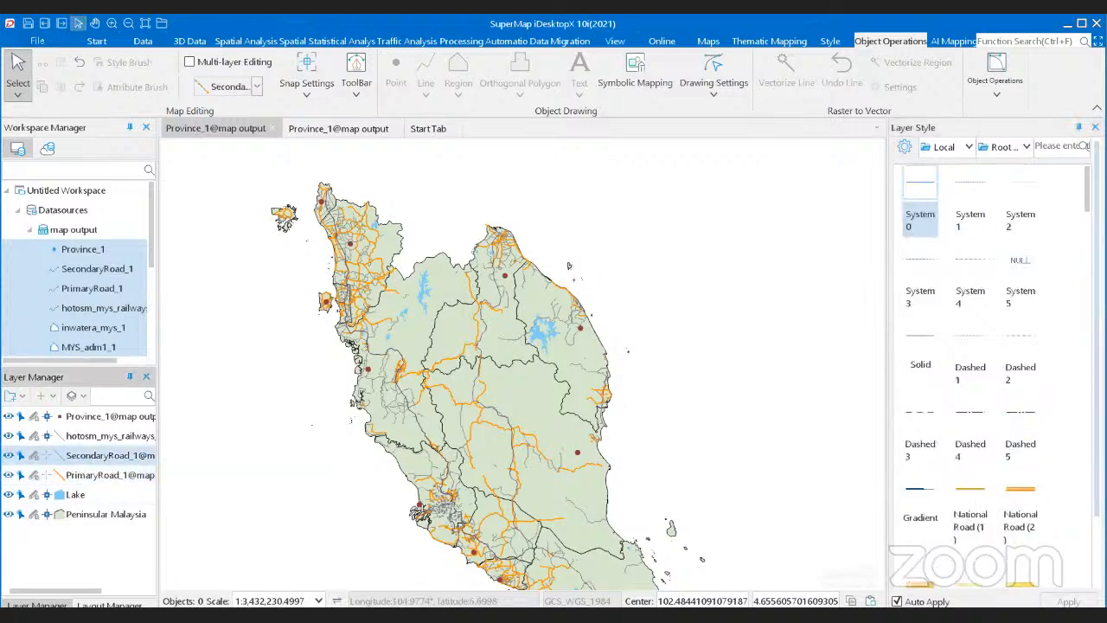
scroll(1075, 536, "down", 2)
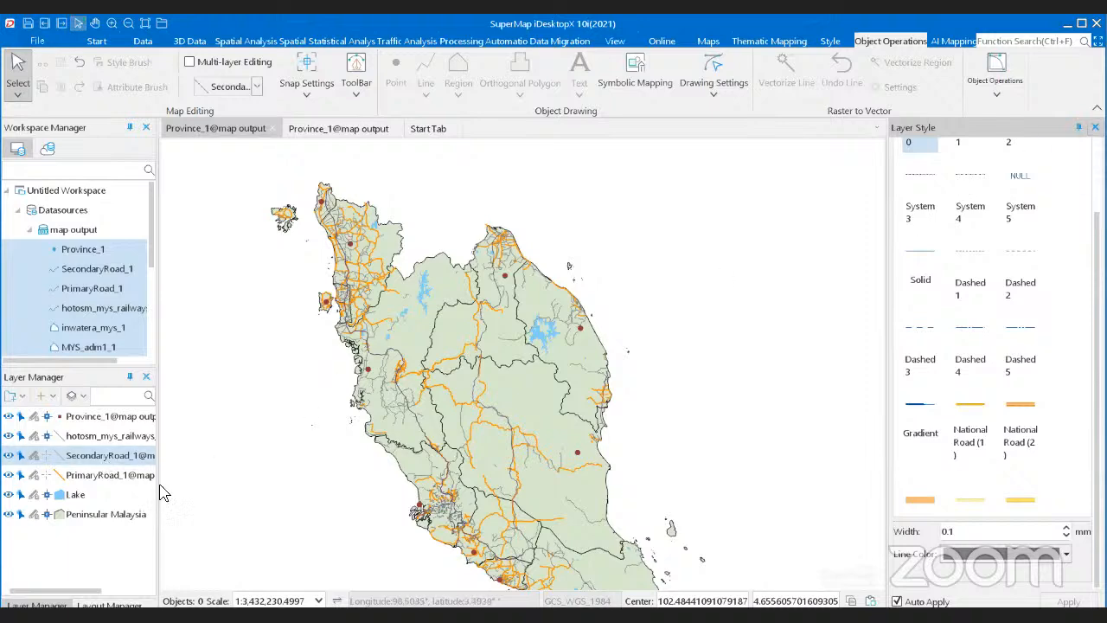
scroll(308, 434, "up", 2)
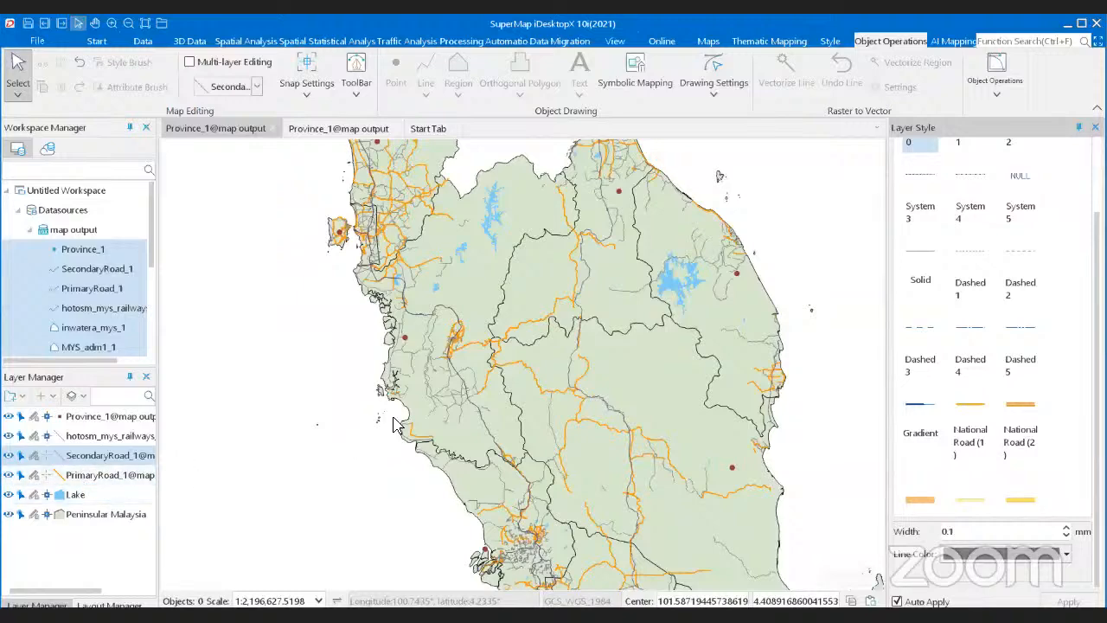
left_click(1065, 557)
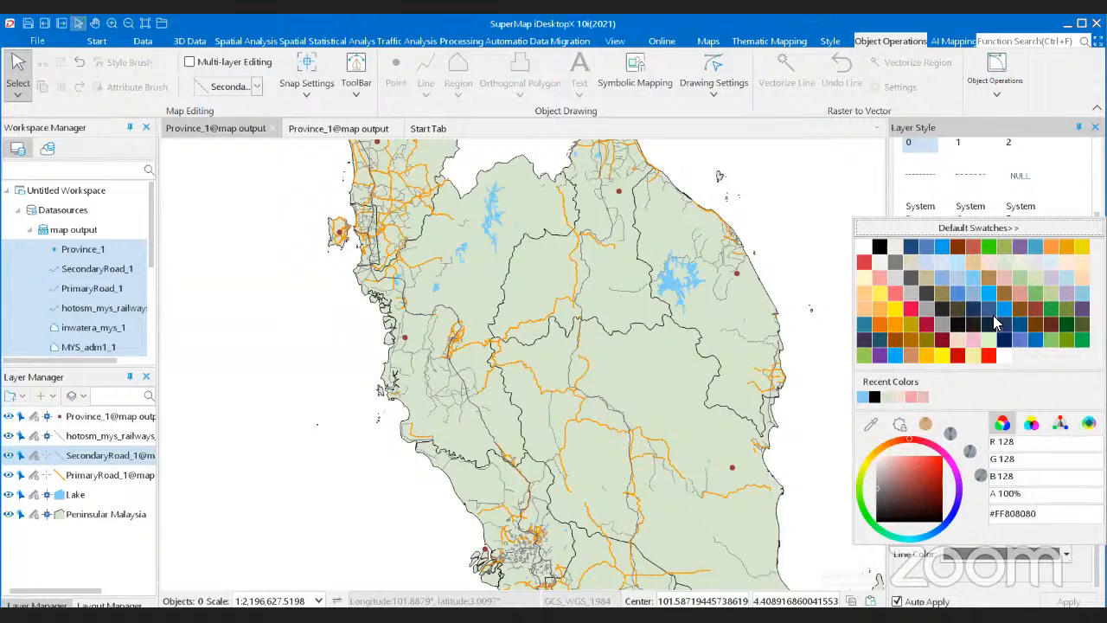
left_click(989, 355)
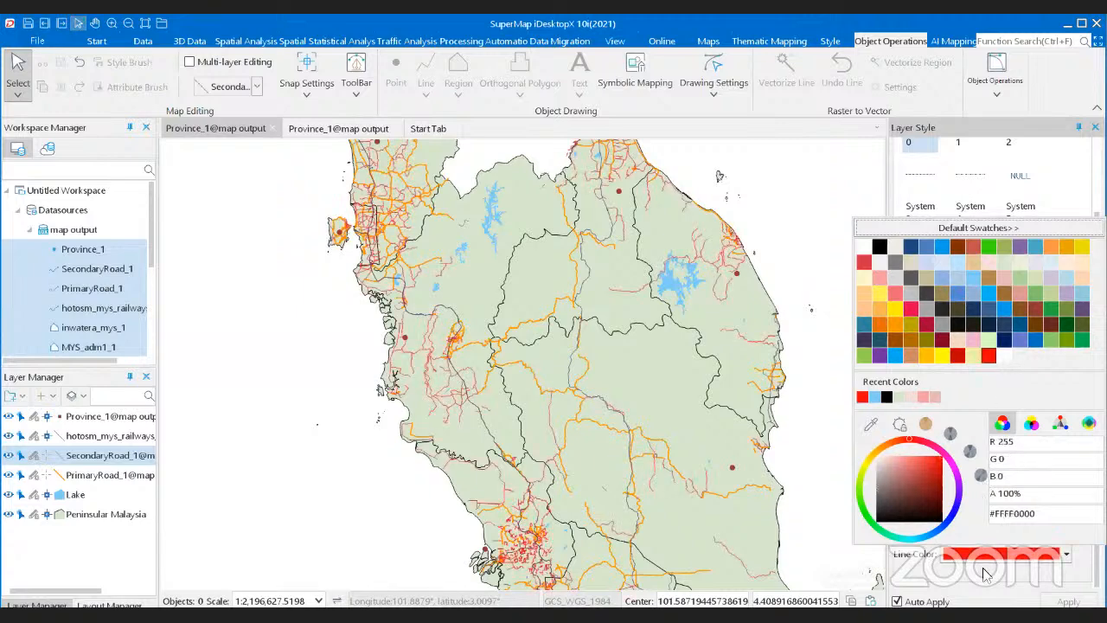
left_click(1028, 564)
left_click(1067, 527)
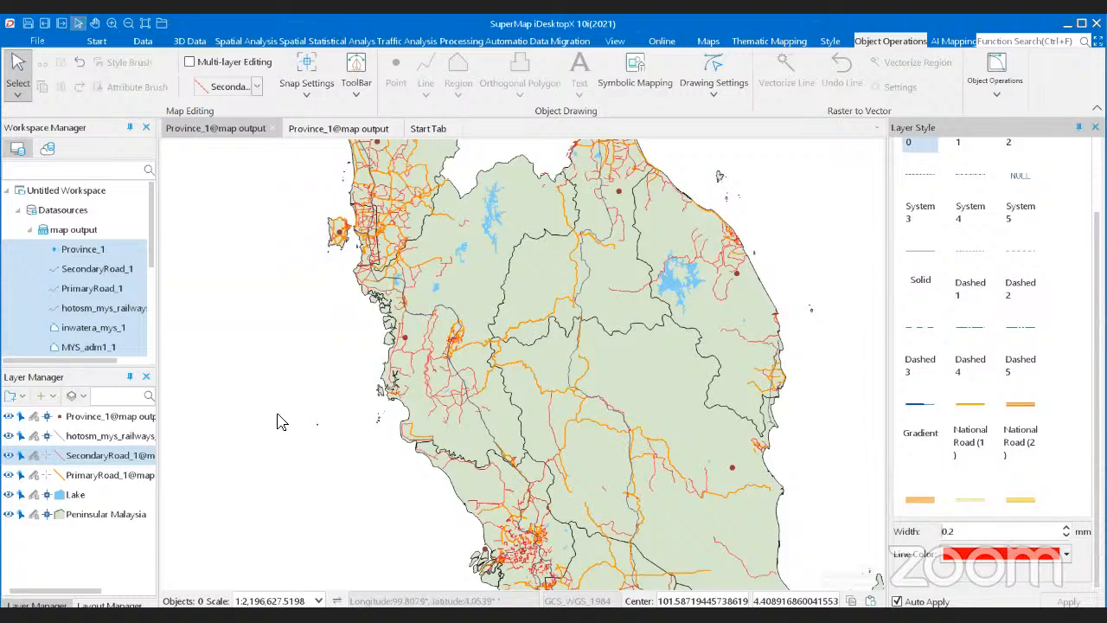
Step: Set the minimum visible scale of the SecondaryRoad_1 layer to the current map scale of about 1:899,739
right_click(124, 461)
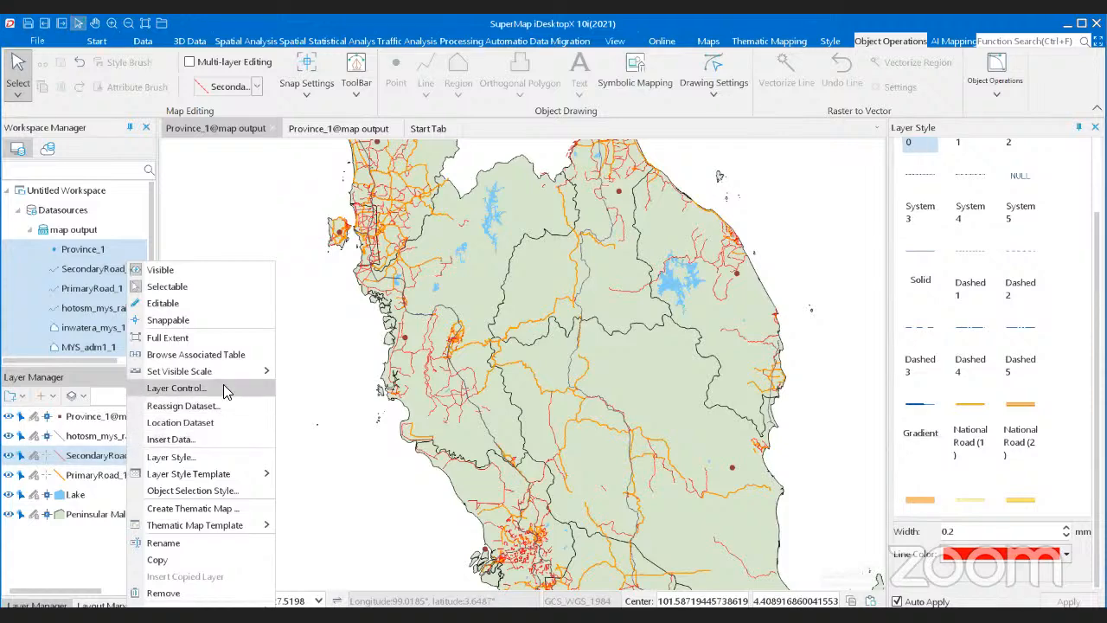
mouse_move(207, 375)
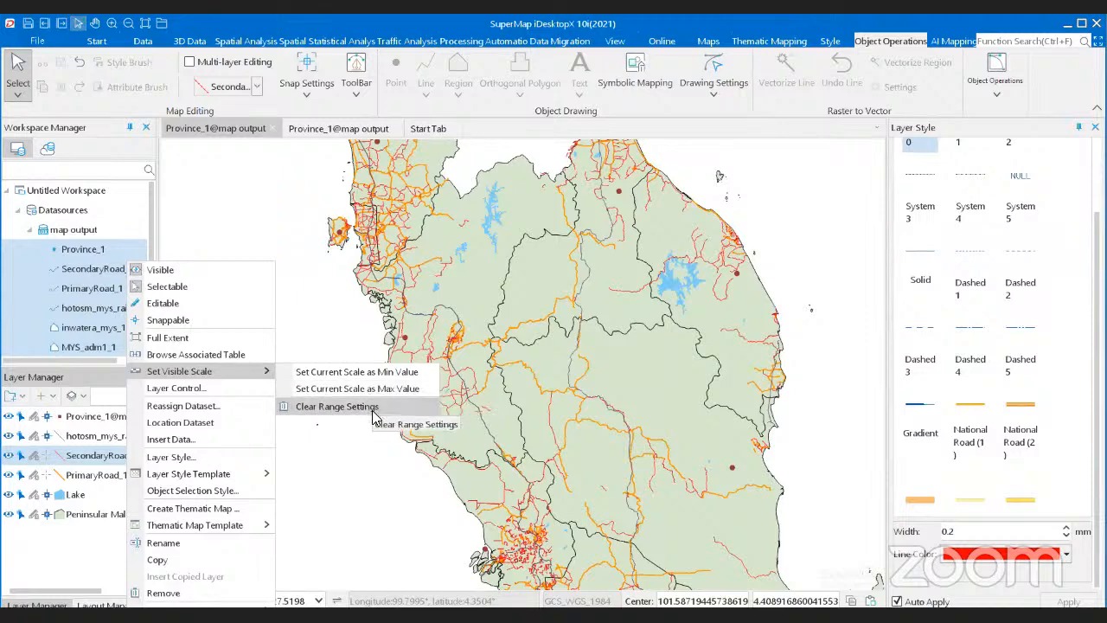
left_click(320, 496)
scroll(459, 392, "up", 3)
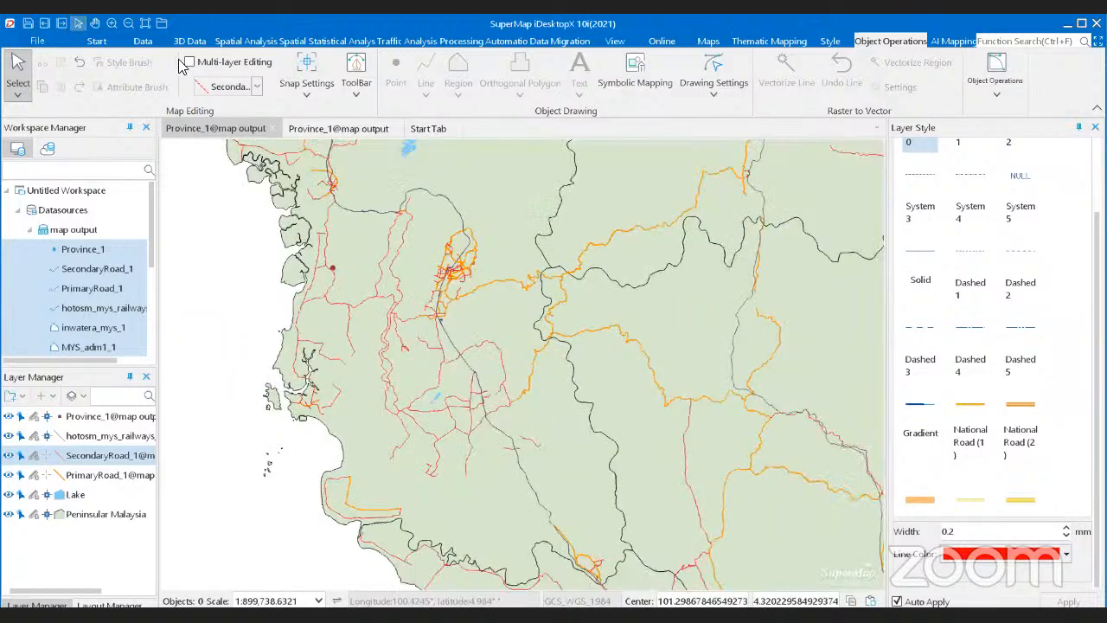
right_click(128, 457)
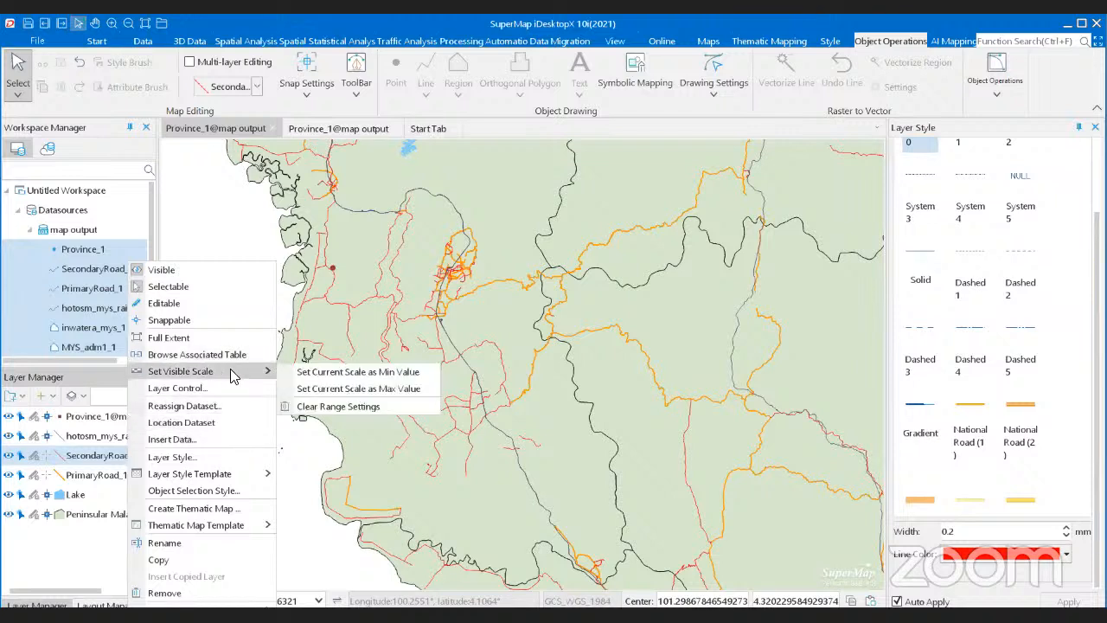
left_click(294, 374)
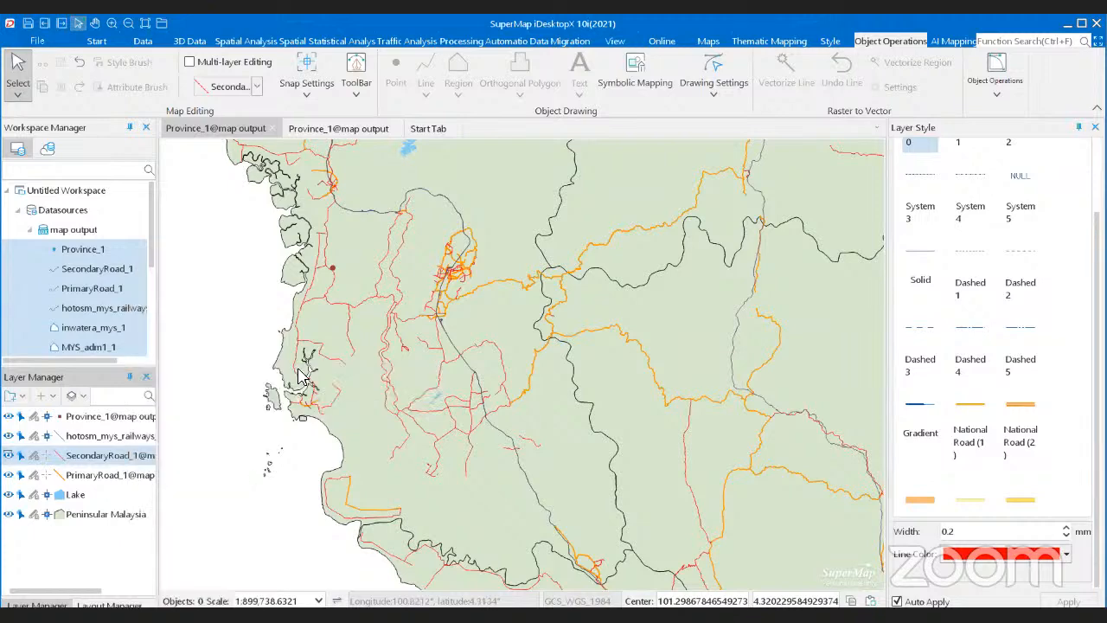
Step: Examine at which map scales the SecondaryRoad_1 roads are drawn, from a close-up of the west coast to the wider peninsula
scroll(368, 321, "down", 1)
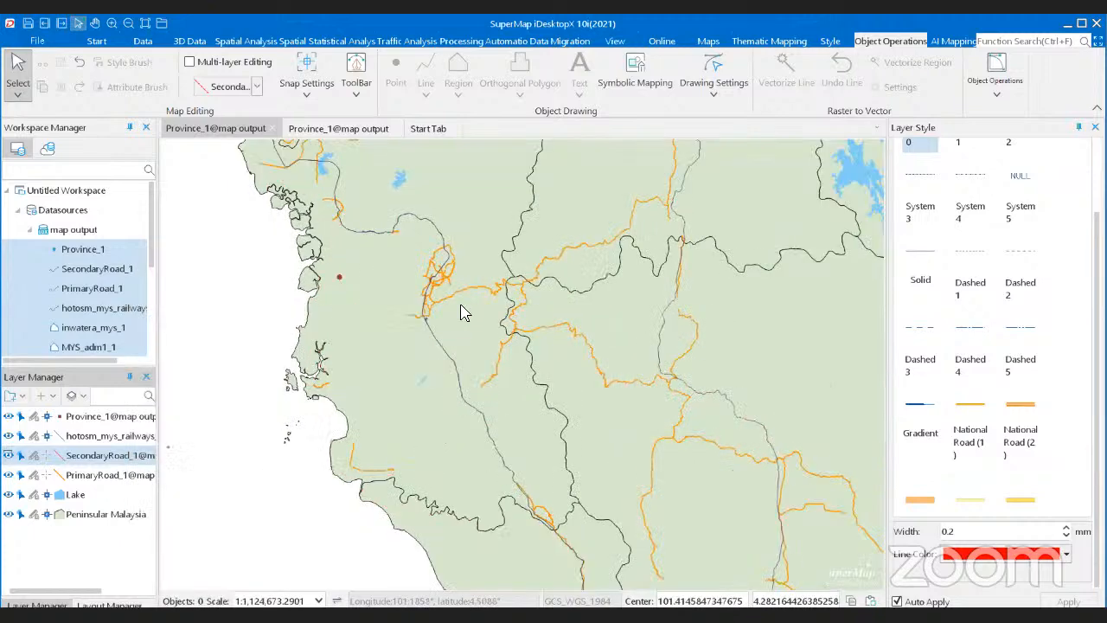
scroll(465, 314, "down", 1)
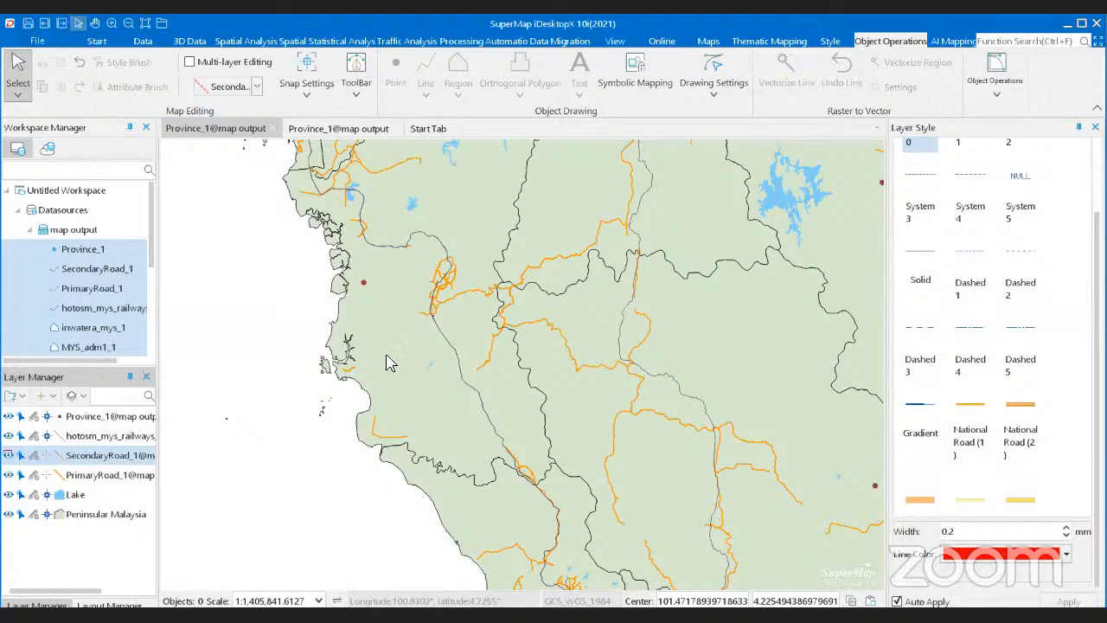
scroll(393, 363, "up", 2)
scroll(424, 383, "up", 1)
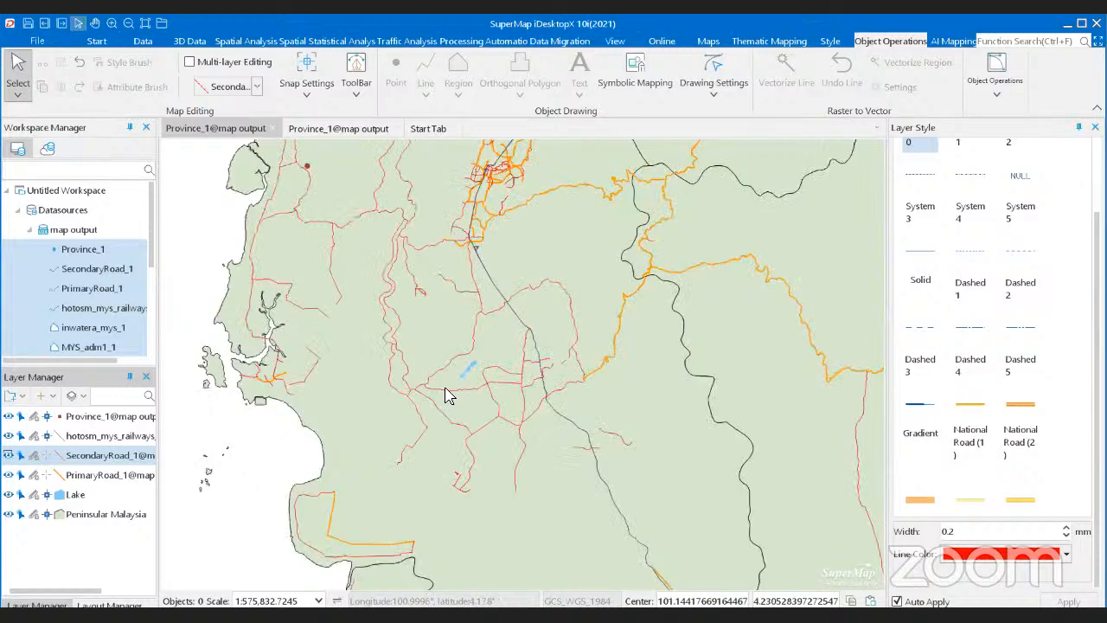
left_click(94, 22)
left_click_drag(383, 279, 417, 358)
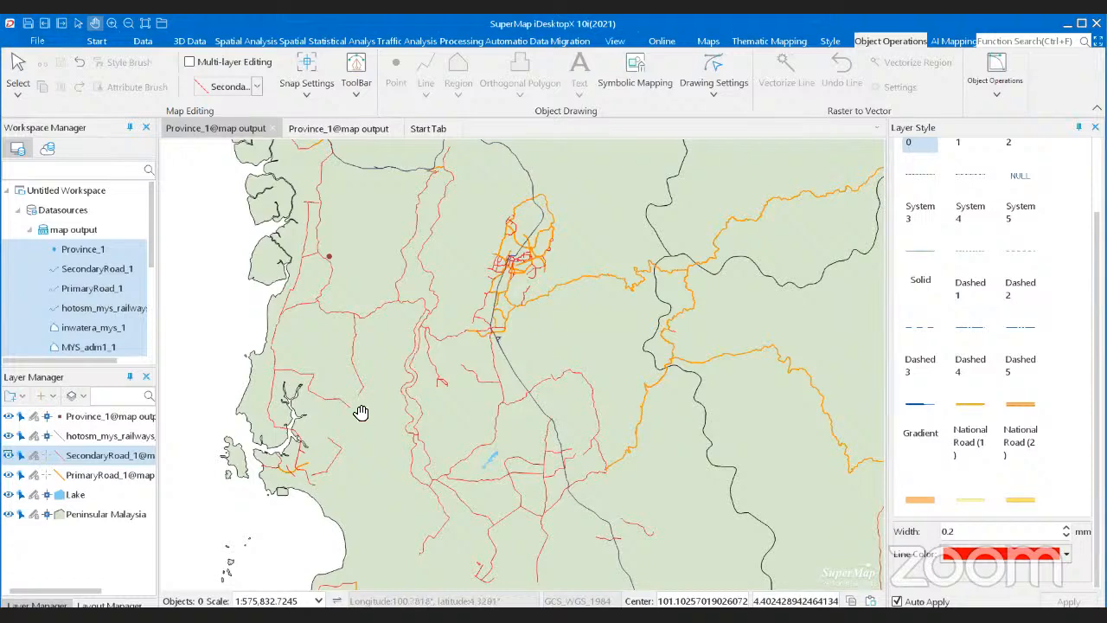
left_click_drag(415, 256, 430, 332)
scroll(395, 297, "down", 2)
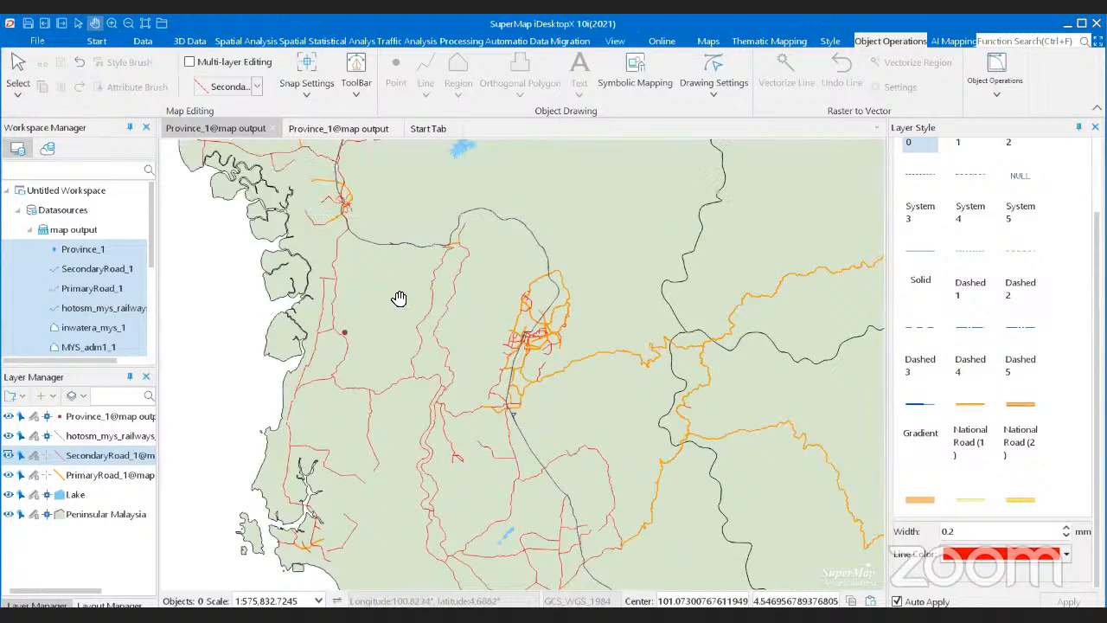
scroll(358, 247, "up", 1)
scroll(354, 325, "up", 2)
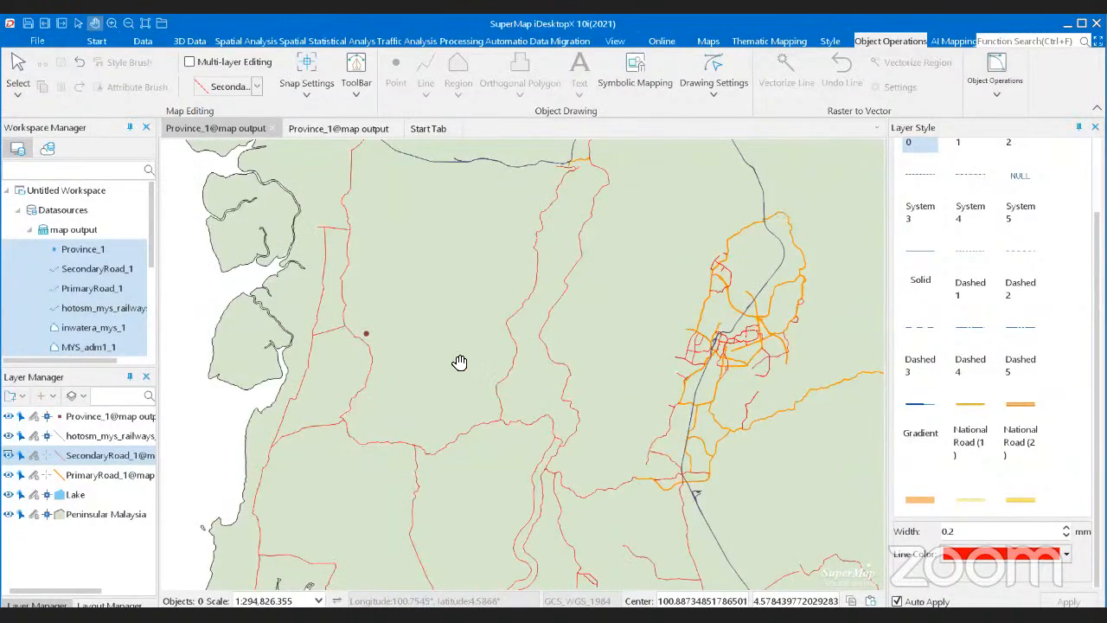
scroll(458, 360, "down", 2)
scroll(488, 353, "down", 2)
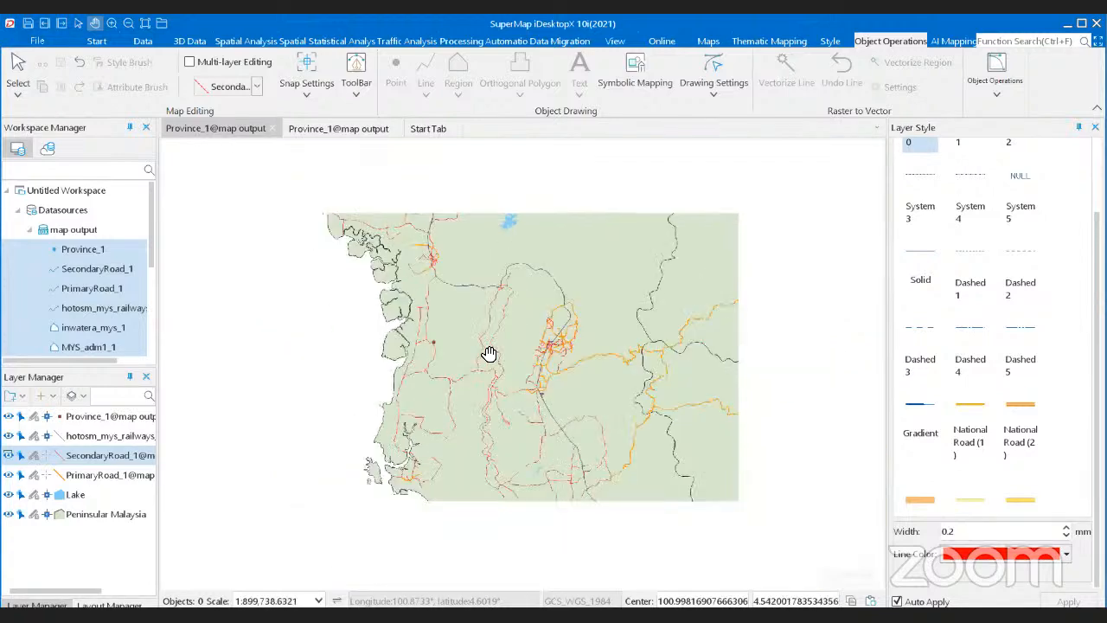
scroll(563, 336, "down", 2)
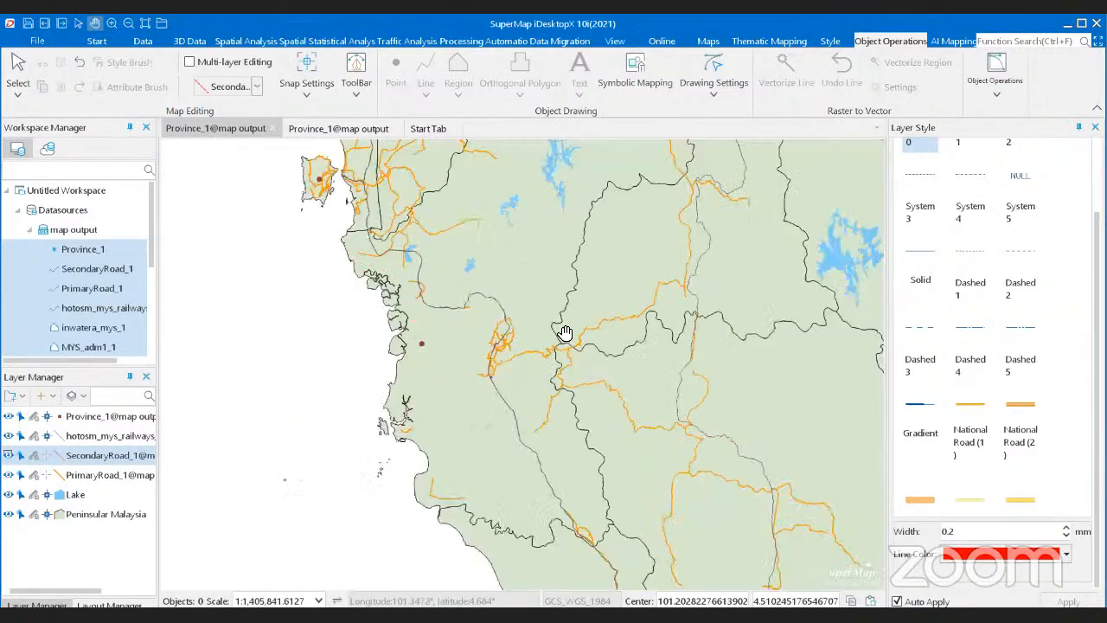
left_click_drag(563, 332, 483, 364)
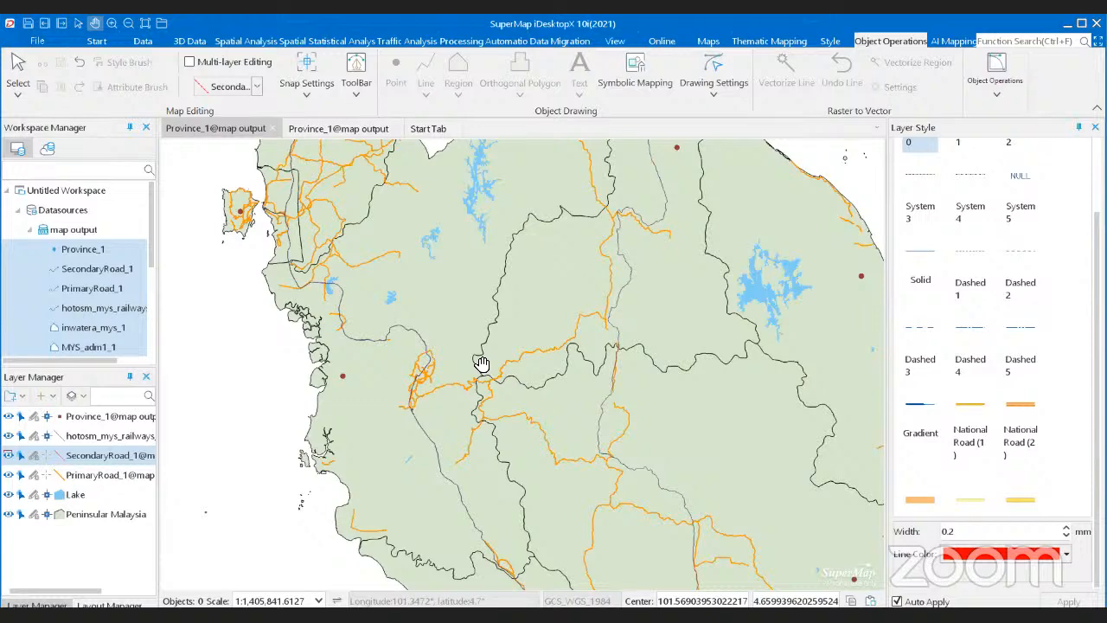
left_click_drag(500, 375, 475, 415)
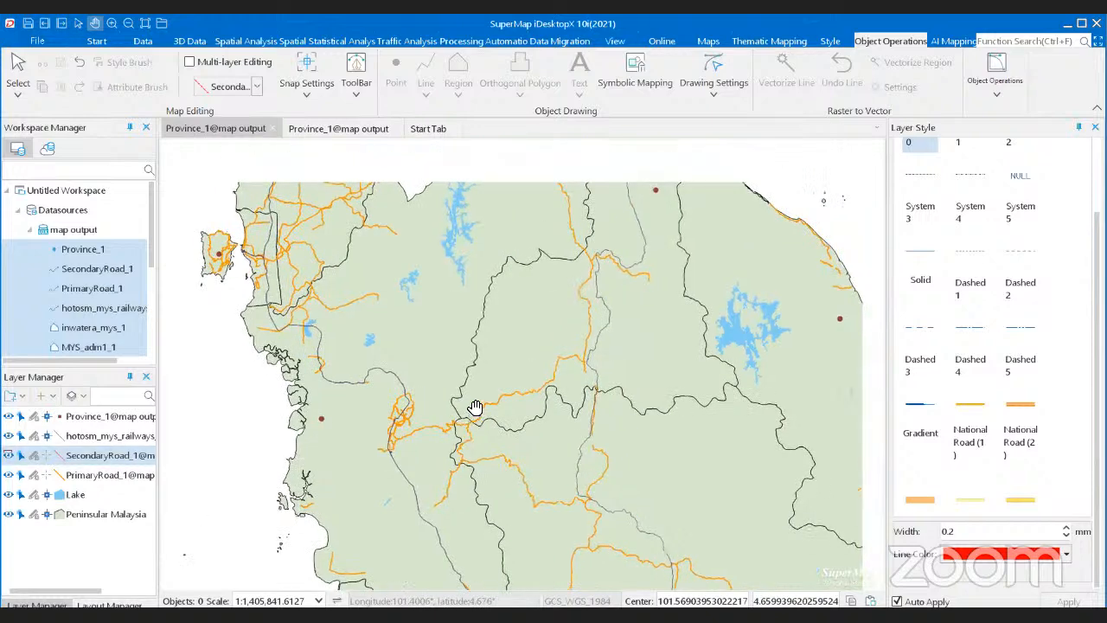
scroll(474, 407, "down", 1)
scroll(467, 403, "down", 1)
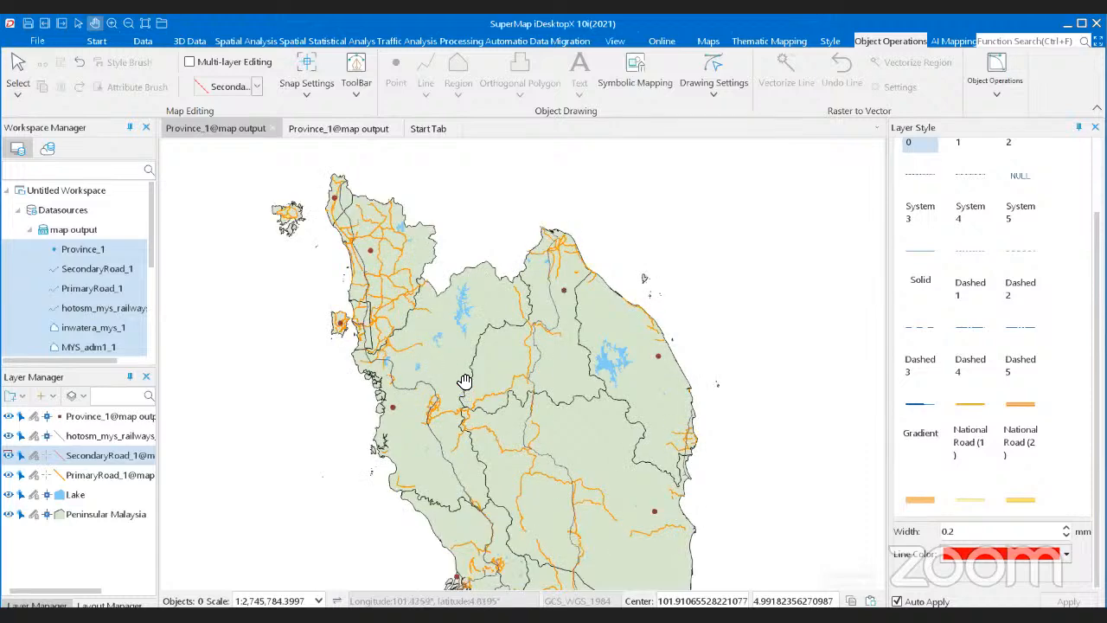
left_click_drag(465, 381, 436, 305)
scroll(438, 320, "down", 1)
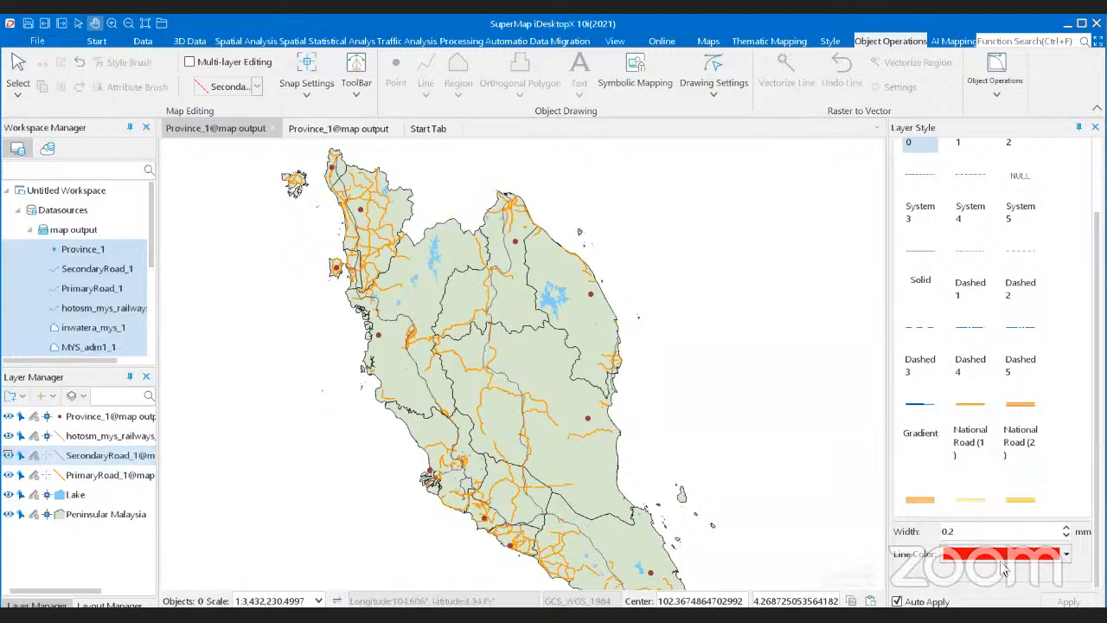
Step: Change the SecondaryRoad_1 layer's line color to black
left_click(1067, 555)
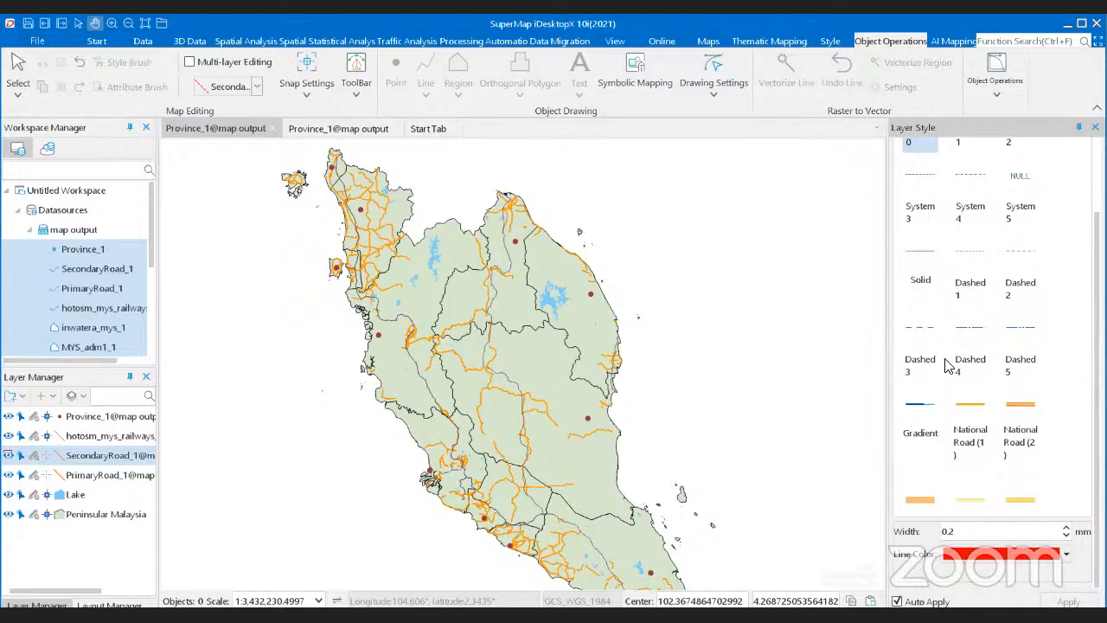
left_click(885, 249)
left_click(997, 581)
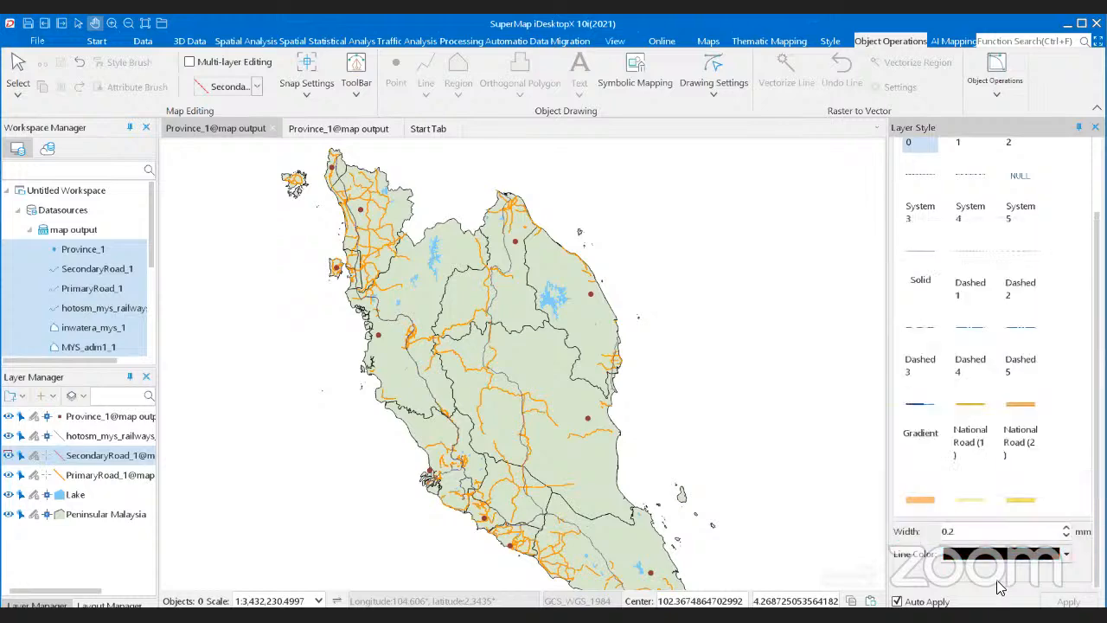
scroll(346, 395, "up", 4)
left_click_drag(331, 401, 609, 388)
Step: Apply the thin orange Provincial Road (1) line symbol to the SecondaryRoad_1 layer
scroll(628, 358, "down", 1)
scroll(667, 352, "down", 1)
scroll(954, 378, "down", 1)
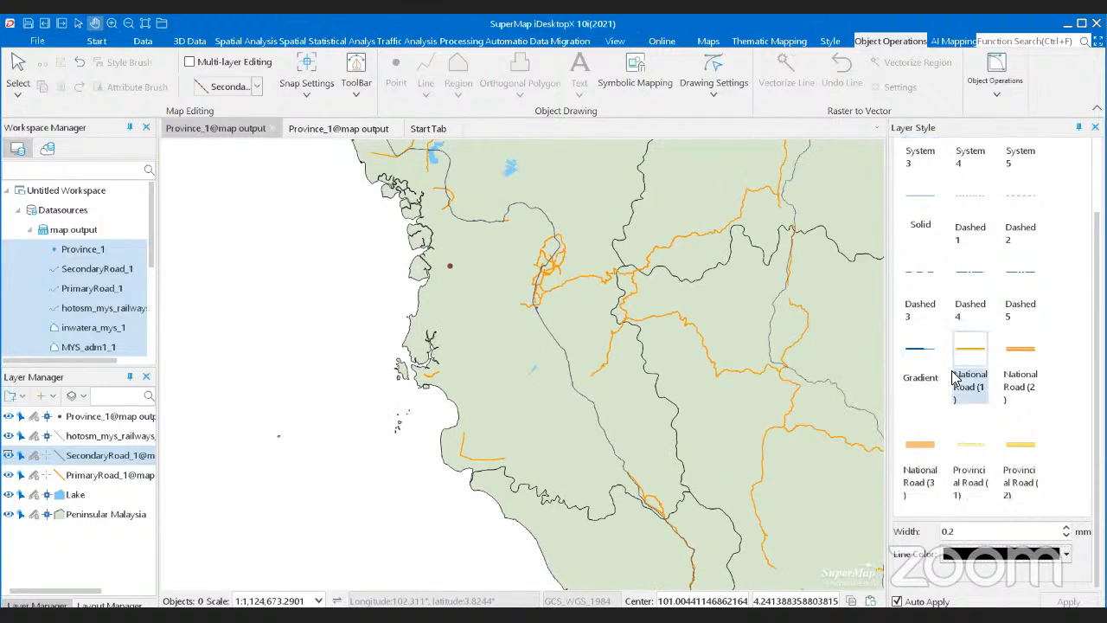
scroll(987, 381, "down", 1)
left_click(1034, 429)
scroll(1036, 437, "down", 1)
scroll(1047, 416, "up", 3)
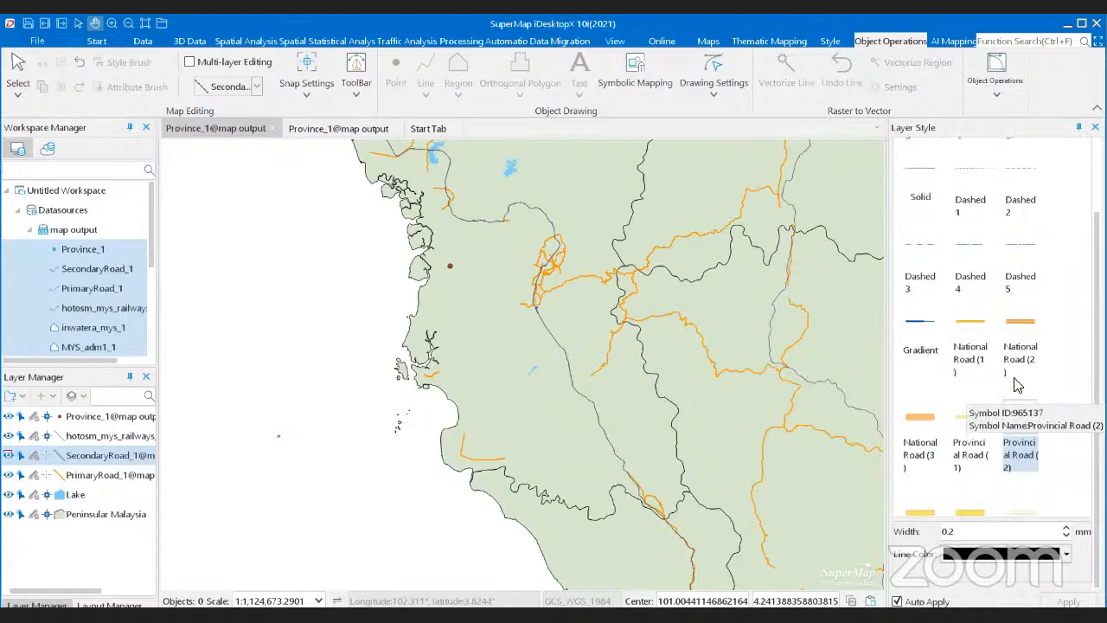
scroll(1033, 397, "down", 3)
scroll(1017, 385, "up", 1)
scroll(1017, 386, "up", 1)
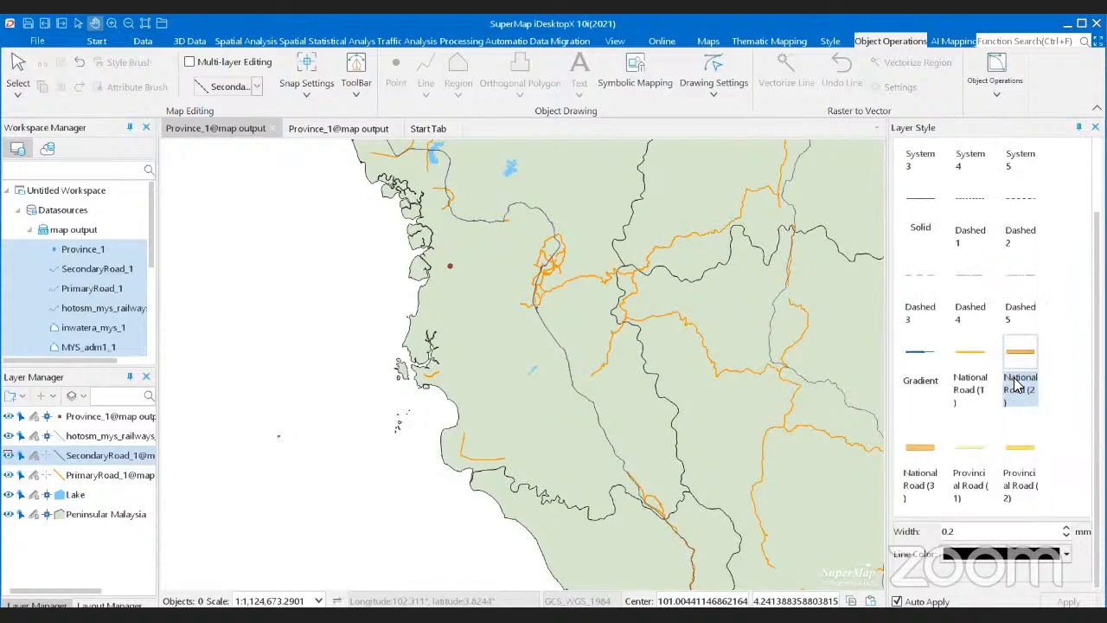
scroll(1017, 386, "down", 4)
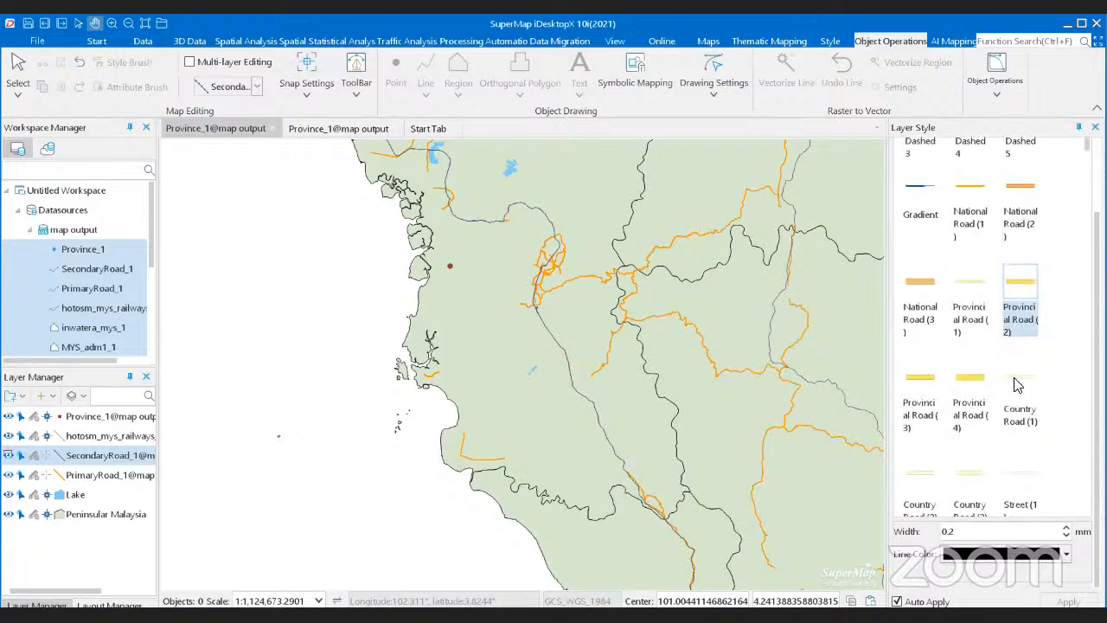
scroll(1017, 386, "down", 3)
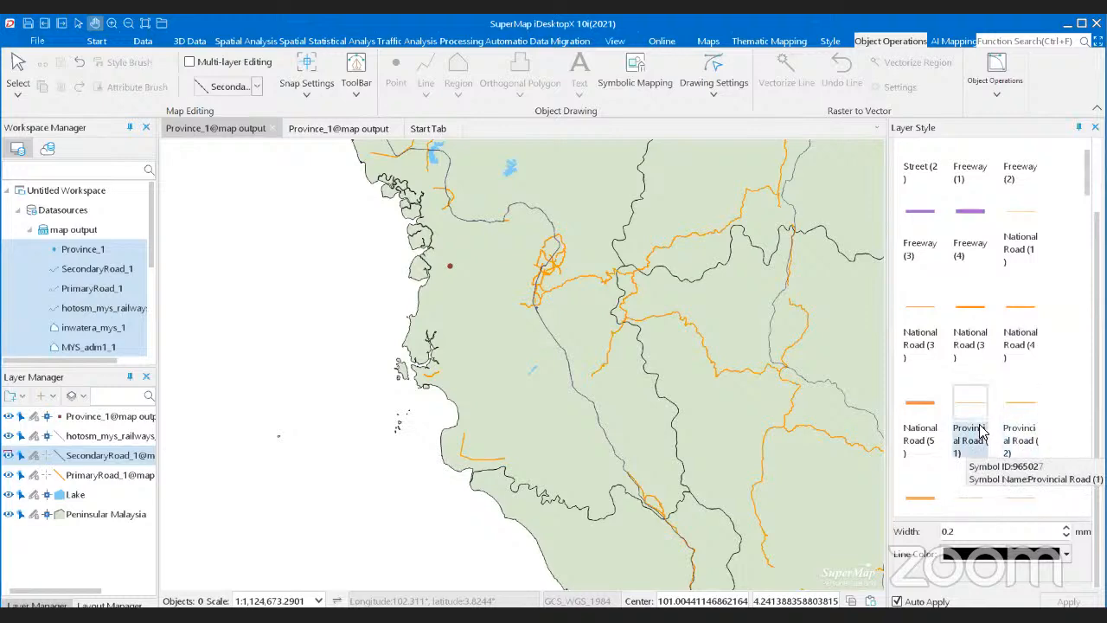
left_click(976, 416)
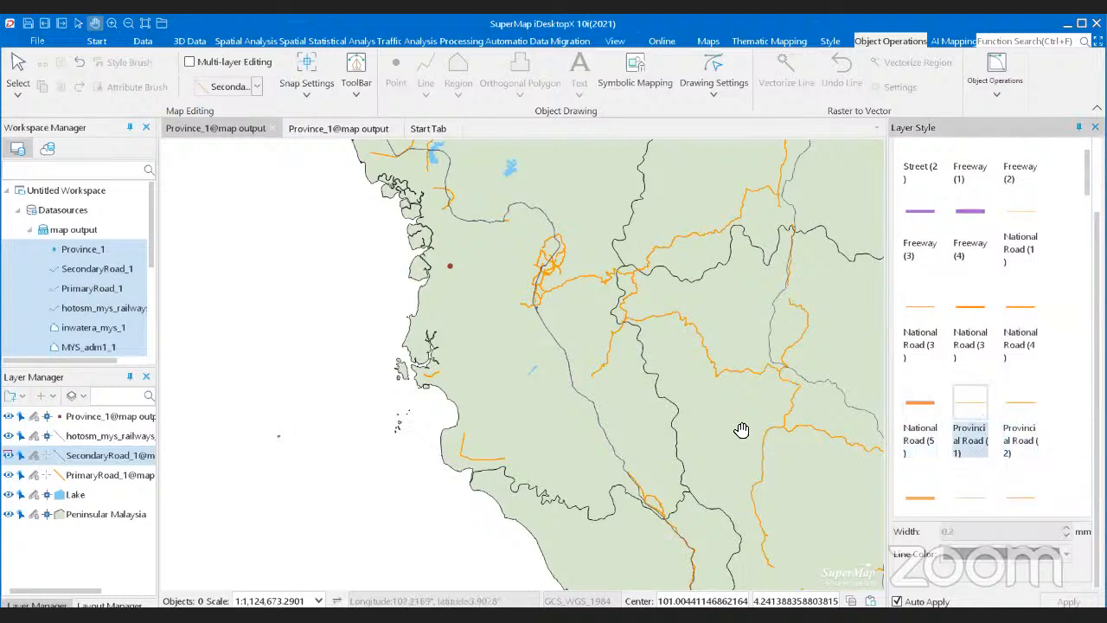
Step: Check the restyled secondary roads on the map at scales on both sides of the layer's minimum visible scale
scroll(653, 380, "up", 2)
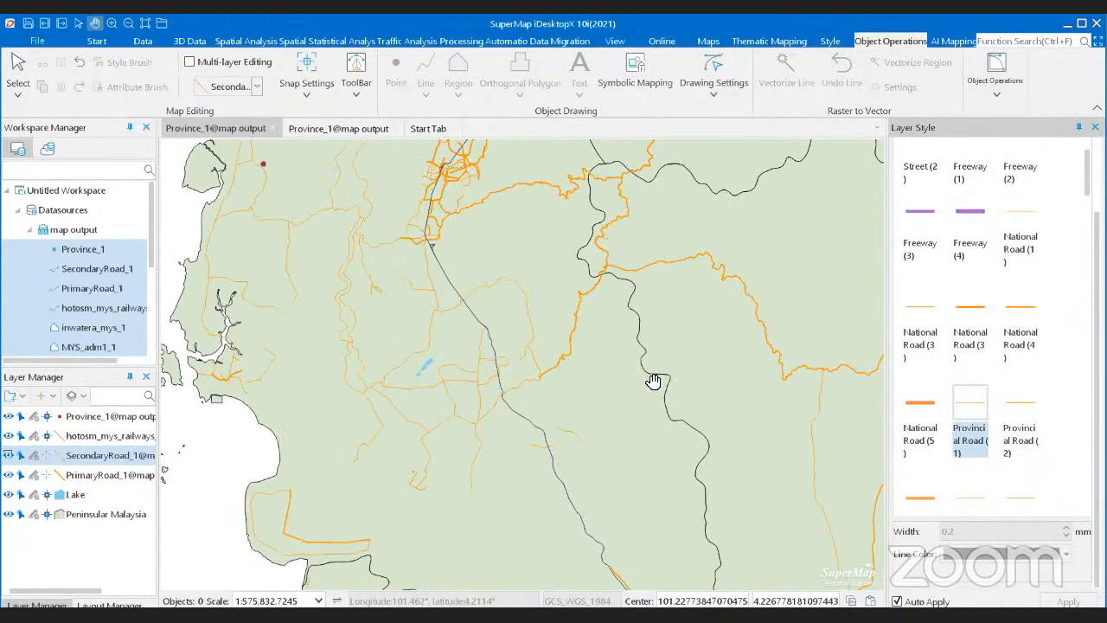
scroll(662, 364, "down", 5)
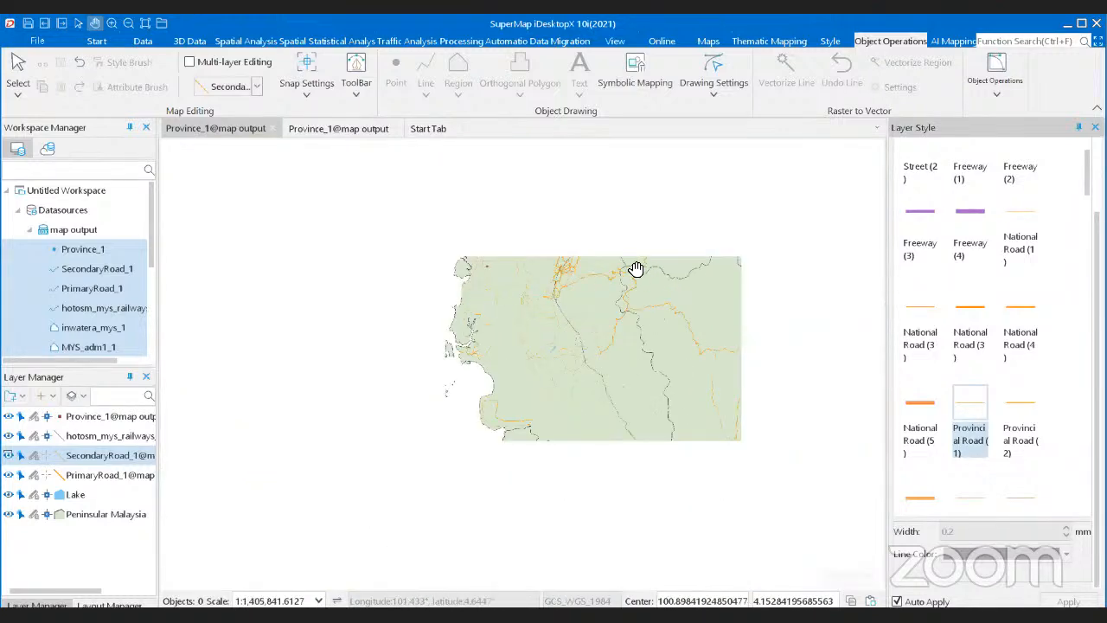
scroll(640, 263, "up", 3)
left_click_drag(562, 319, 511, 329)
scroll(671, 295, "down", 1)
left_click_drag(642, 302, 612, 332)
scroll(612, 332, "down", 1)
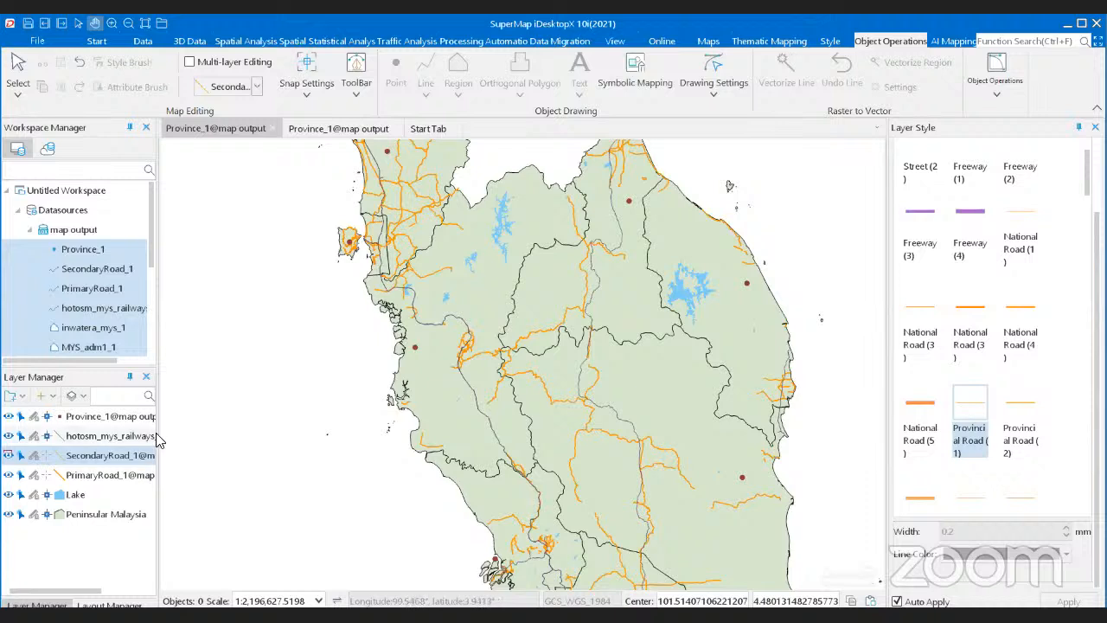
Step: Rename the PrimaryRoad_1 layer as Primary Road
right_click(106, 483)
left_click(124, 554)
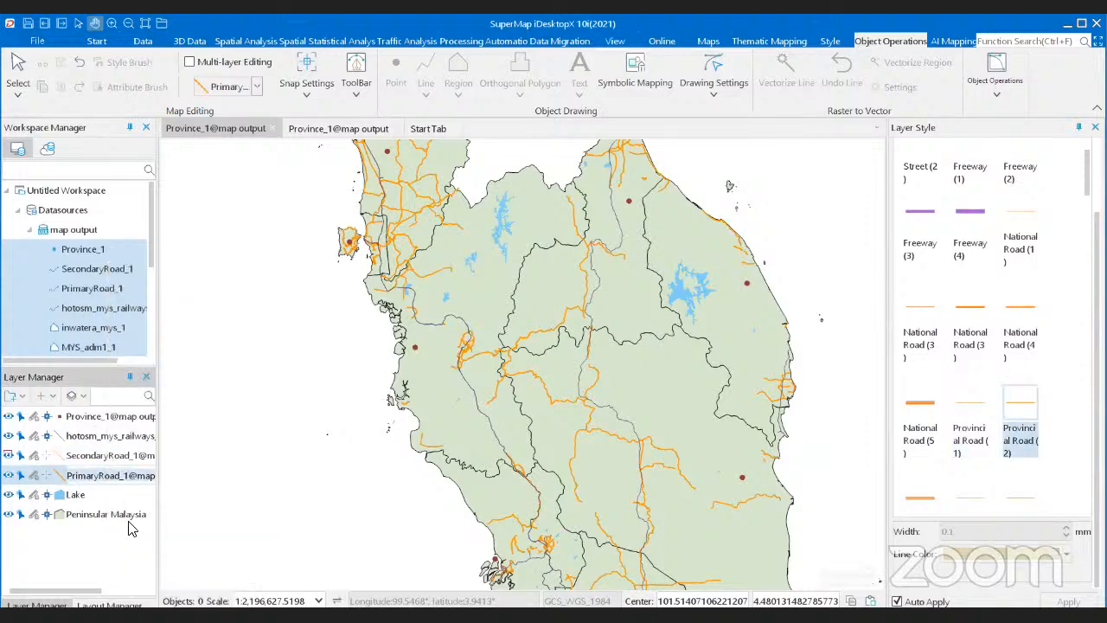
type("Prima")
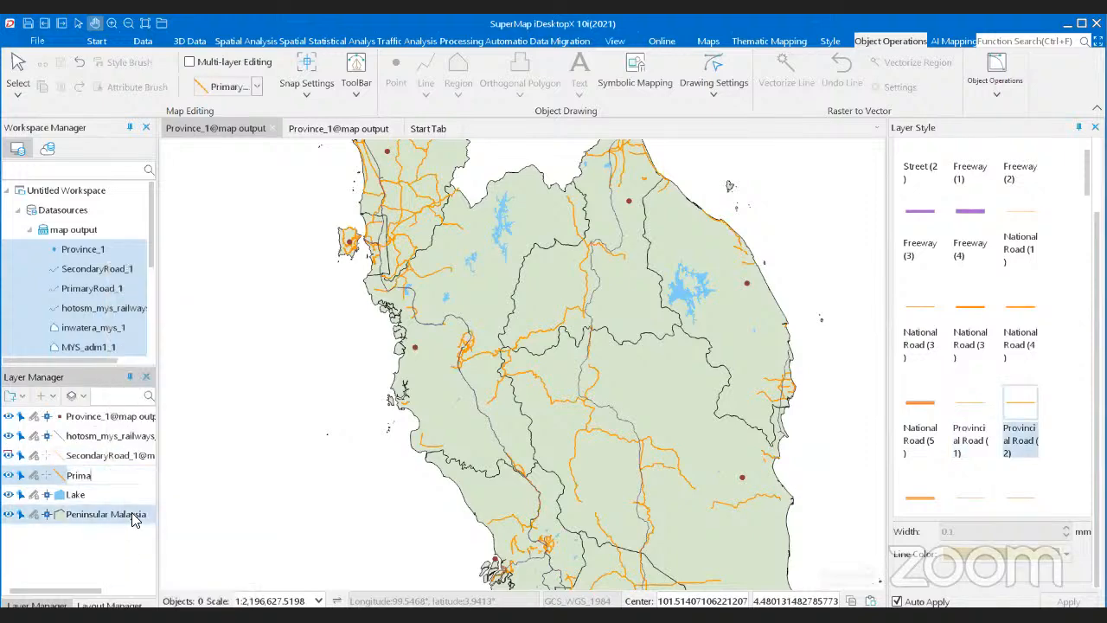
type("ry Road")
Step: Rename the hotosm_mys_railways layer as Railways
right_click(122, 436)
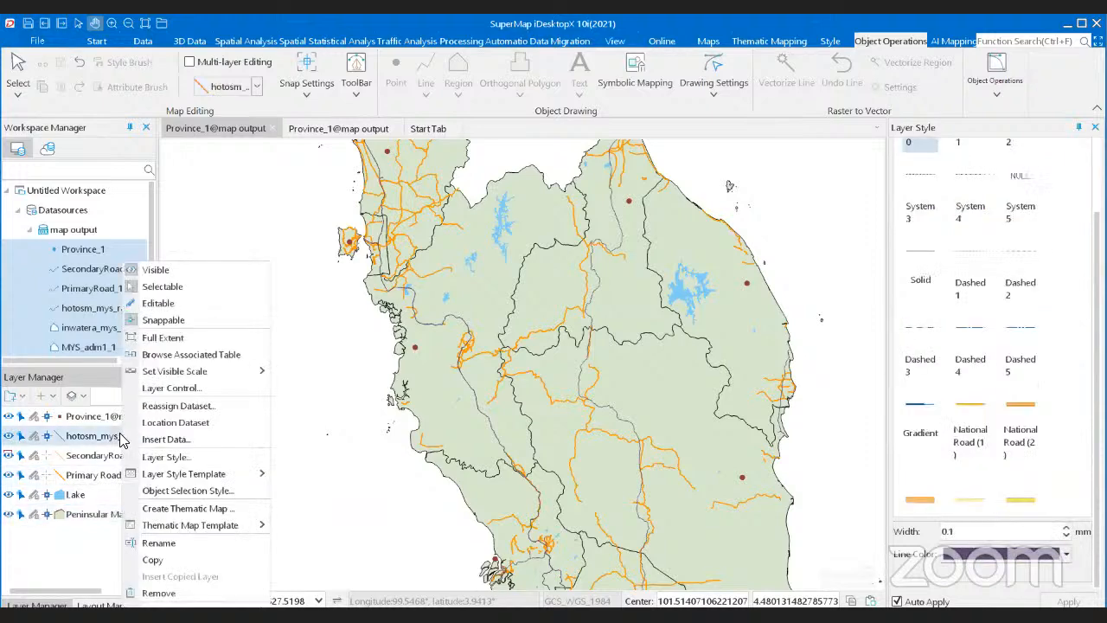
left_click(172, 554)
type("Ra")
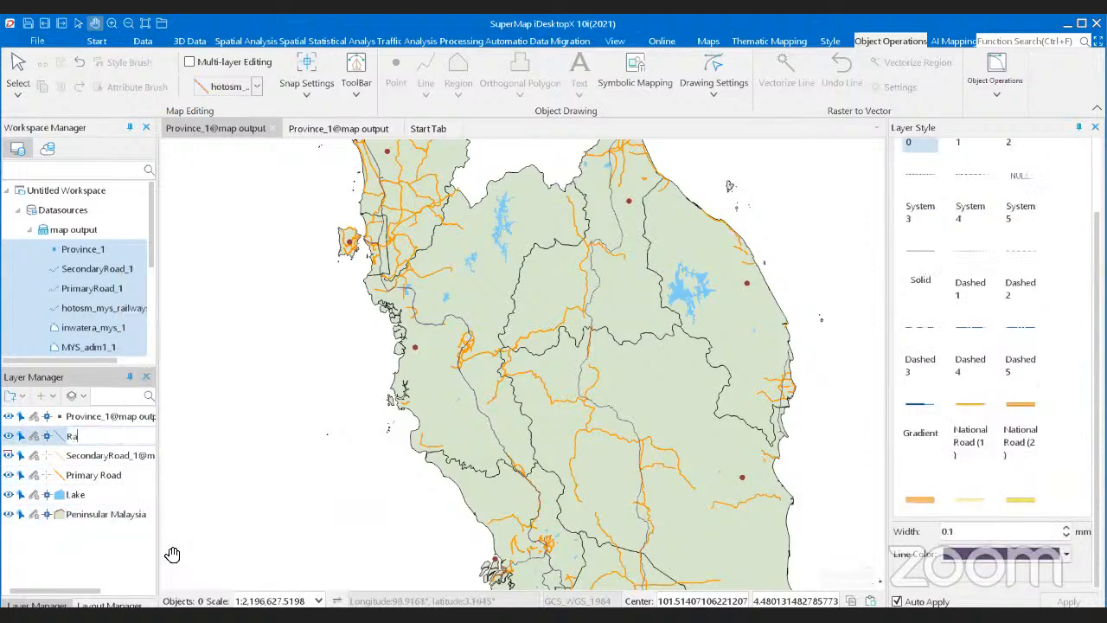
type("ilways")
key("Return")
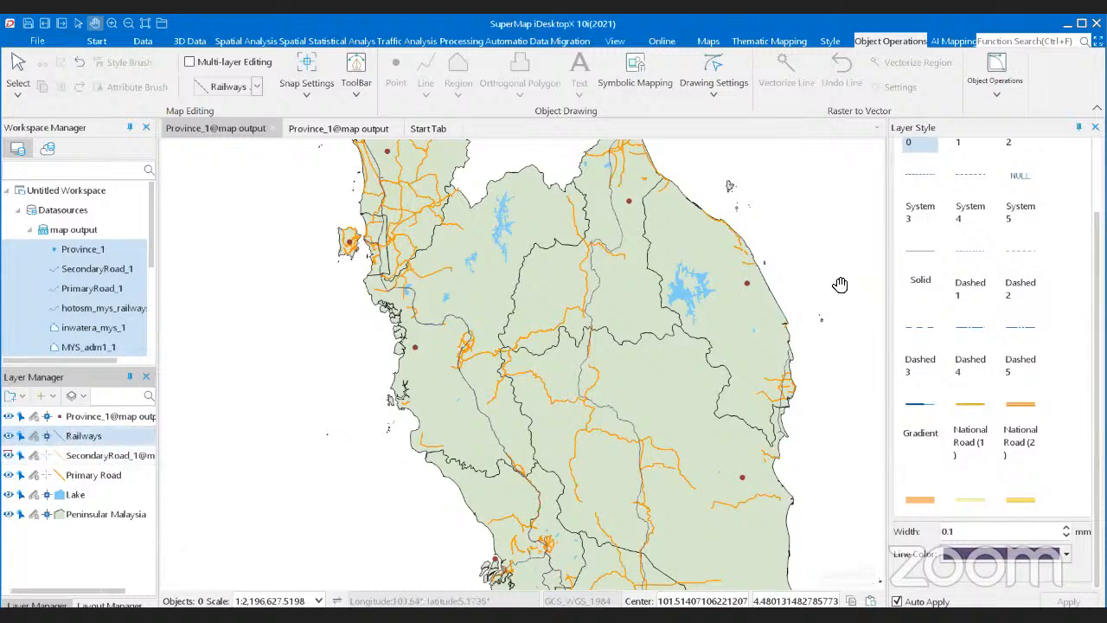
Step: Search the line symbols for "rail" and apply the Railway(75% Gray) symbol to the Railways layer
left_click(1097, 346)
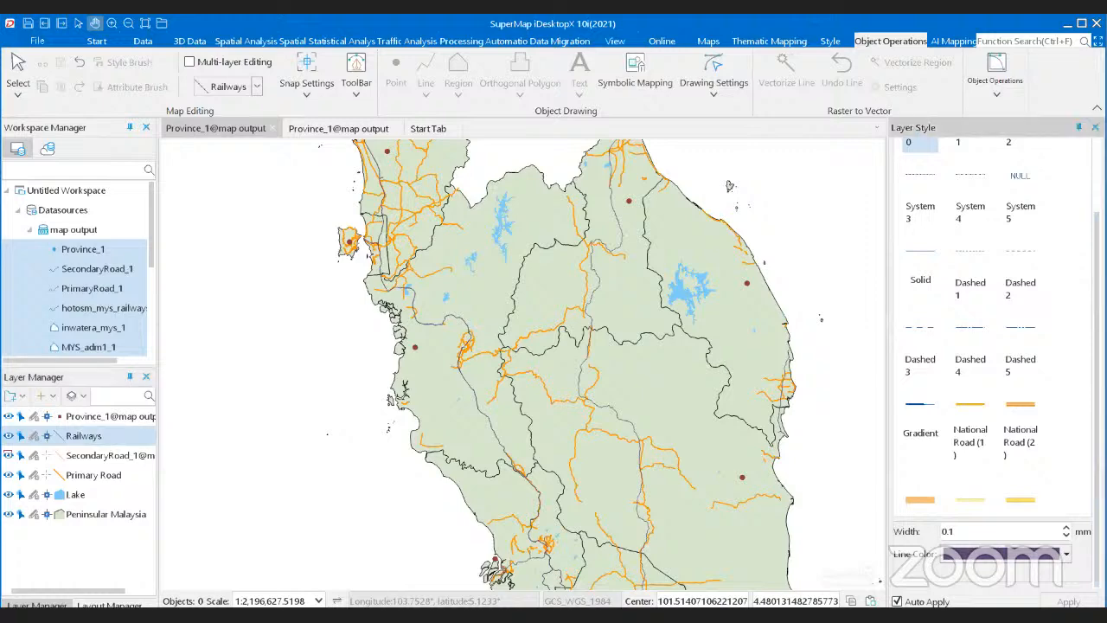
scroll(911, 160, "up", 2)
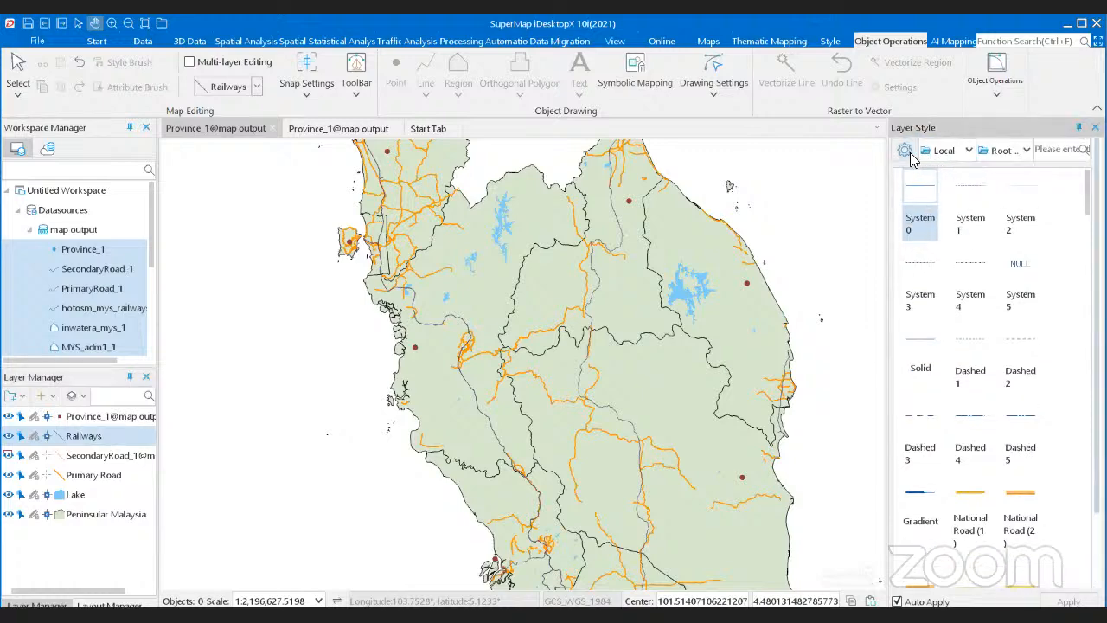
left_click(905, 152)
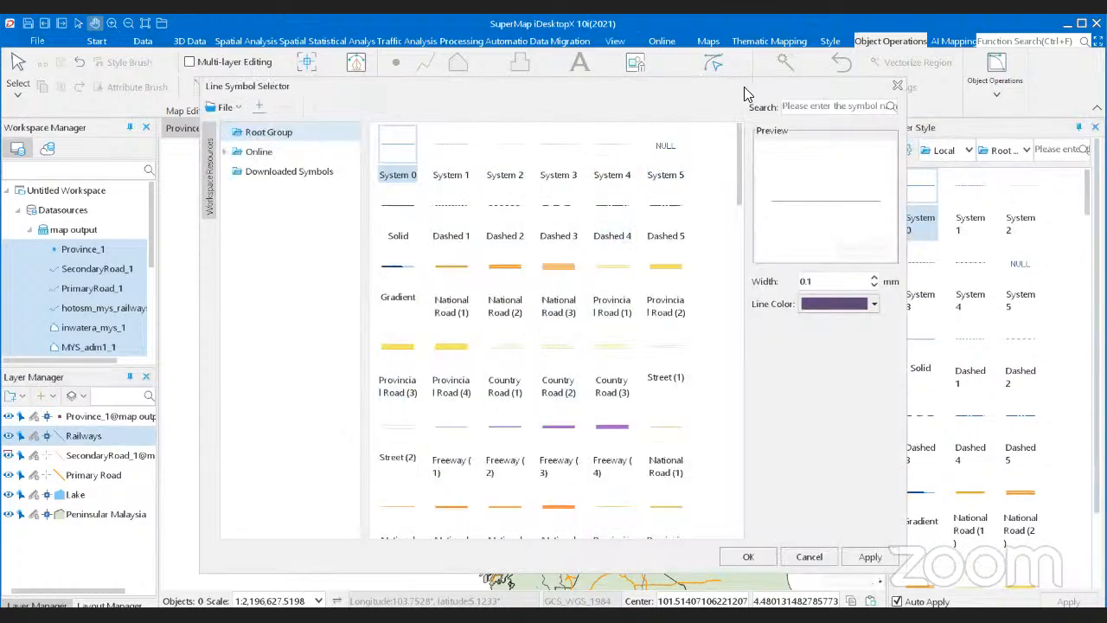
left_click(820, 106)
type("rail")
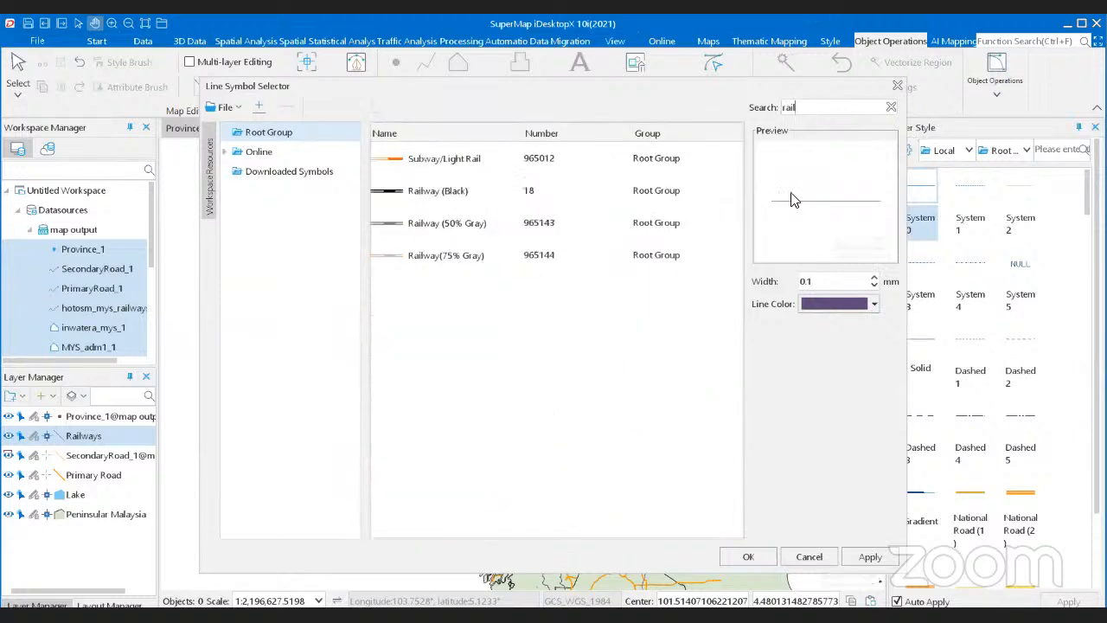
left_click(490, 264)
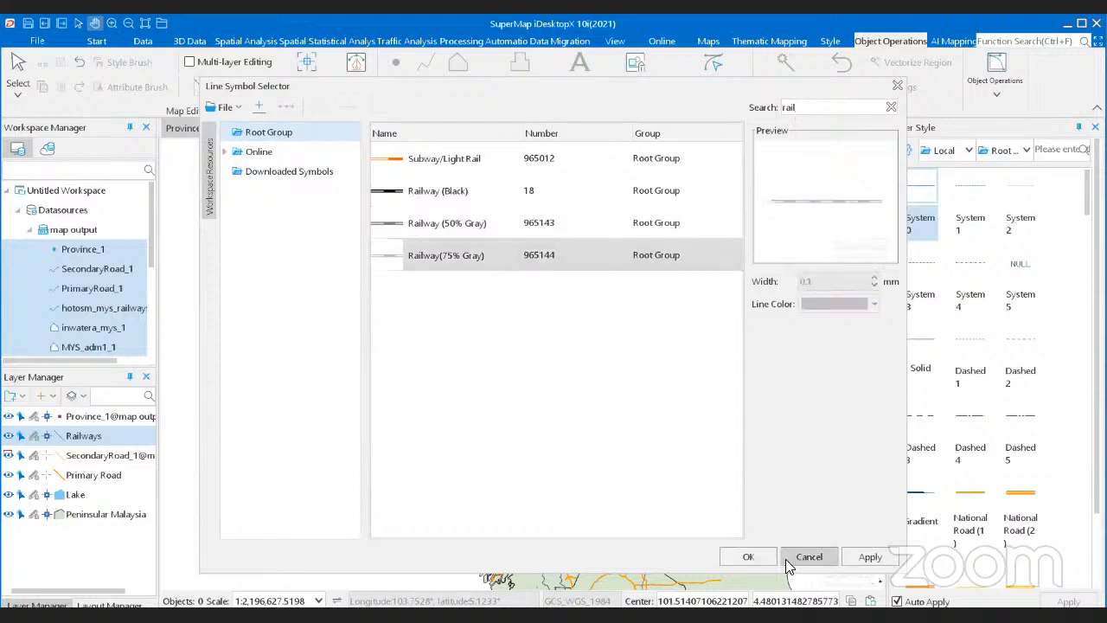
left_click(755, 558)
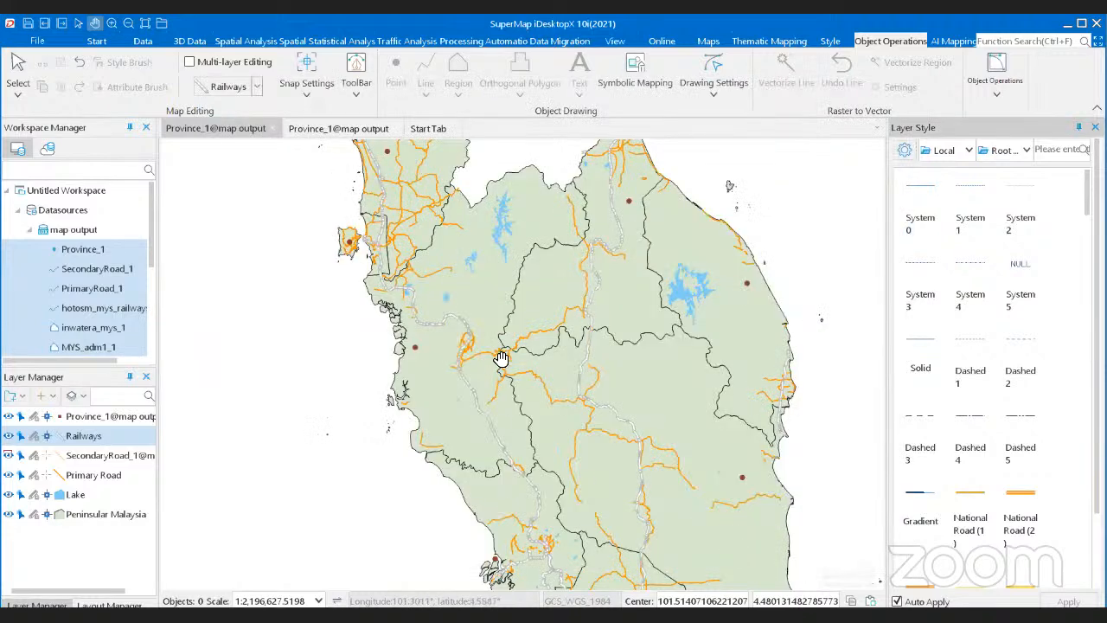
left_click_drag(605, 278, 562, 340)
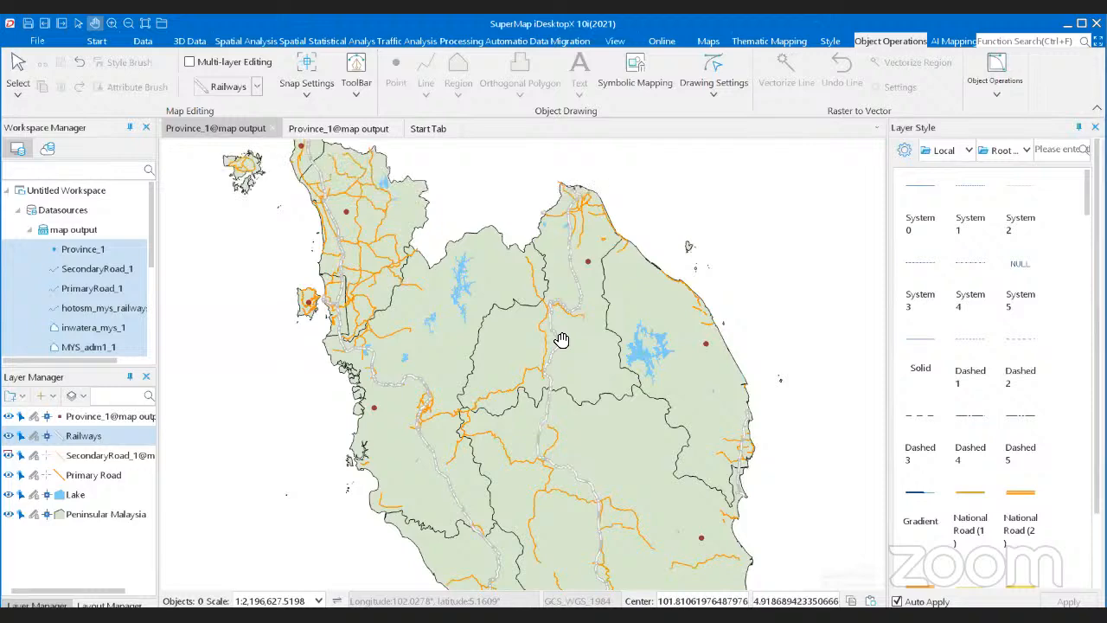
left_click(904, 158)
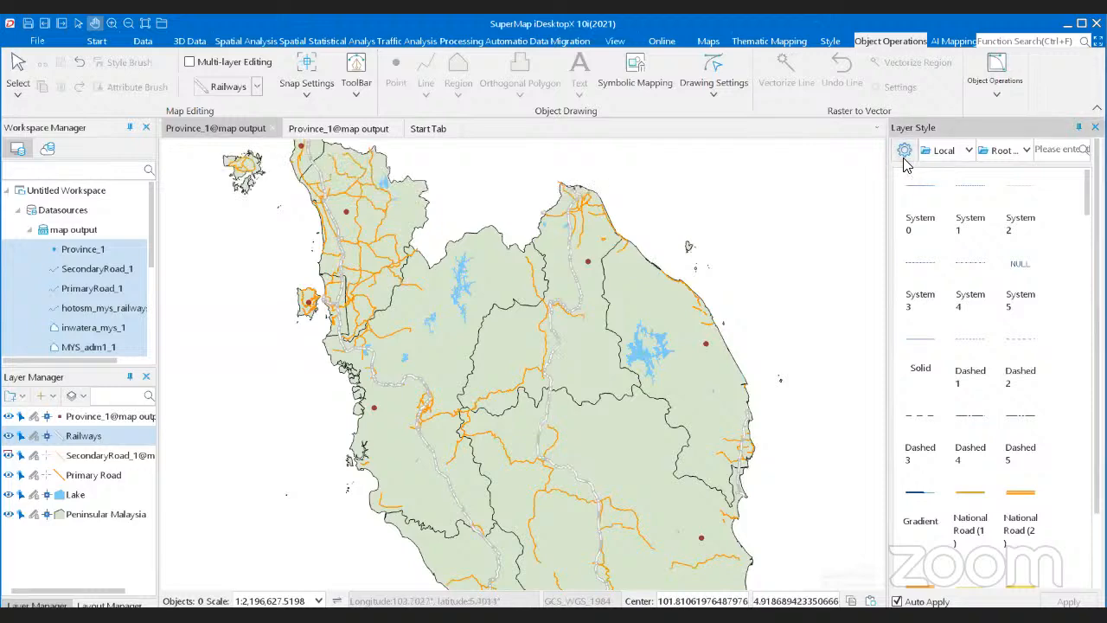
left_click(905, 156)
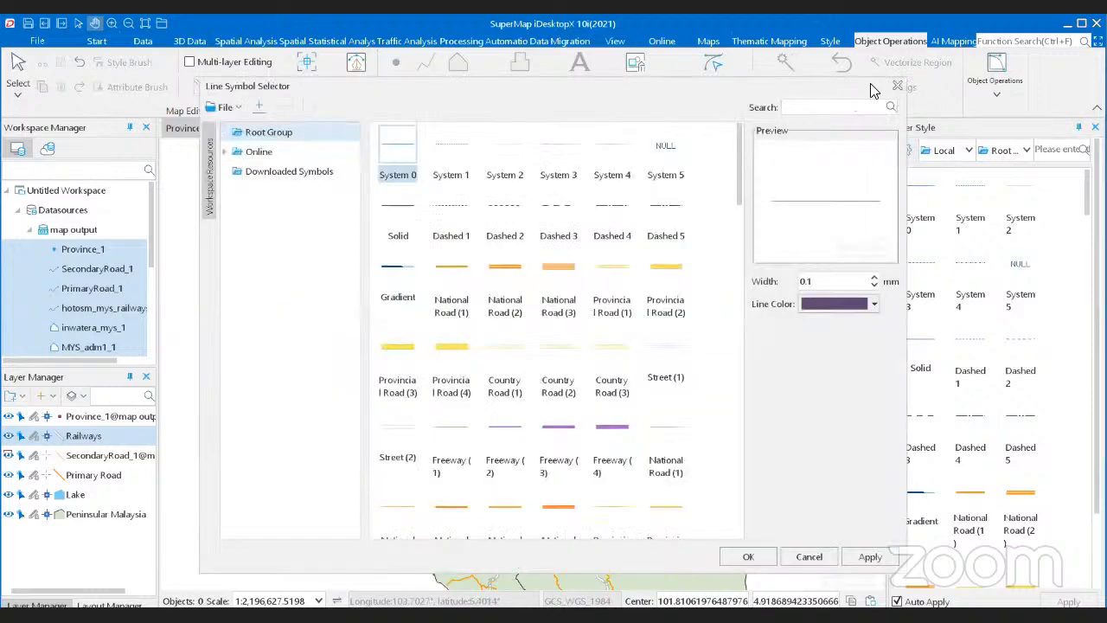
left_click(896, 87)
Step: Create a label uniform thematic map from the Province_1 layer using the default template
left_click_drag(488, 421, 517, 346)
scroll(525, 345, "down", 1)
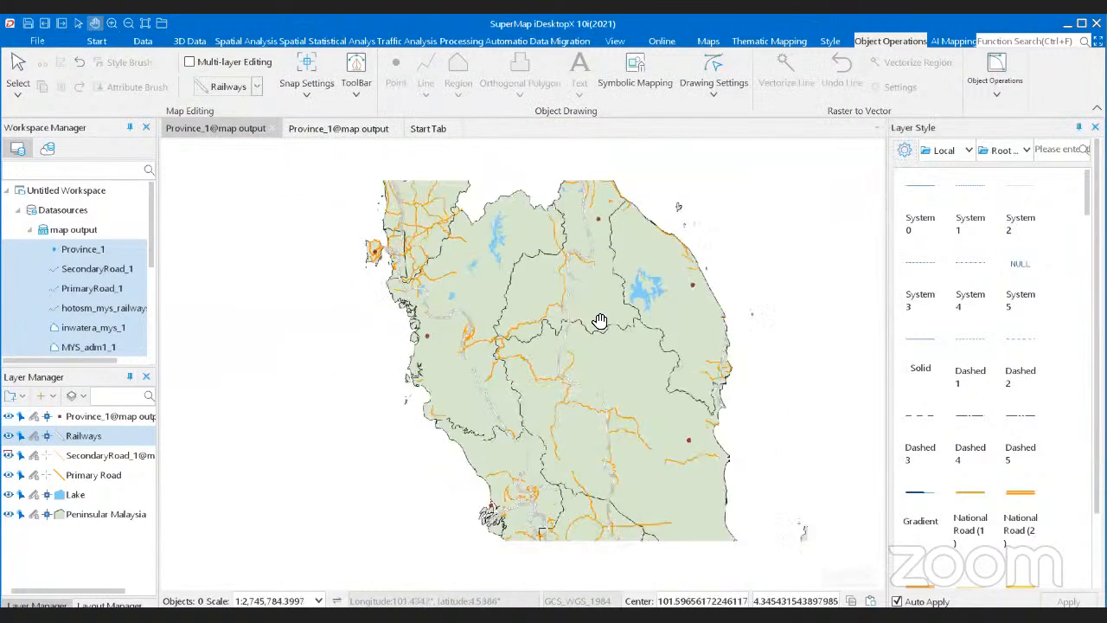
left_click_drag(600, 321, 584, 343)
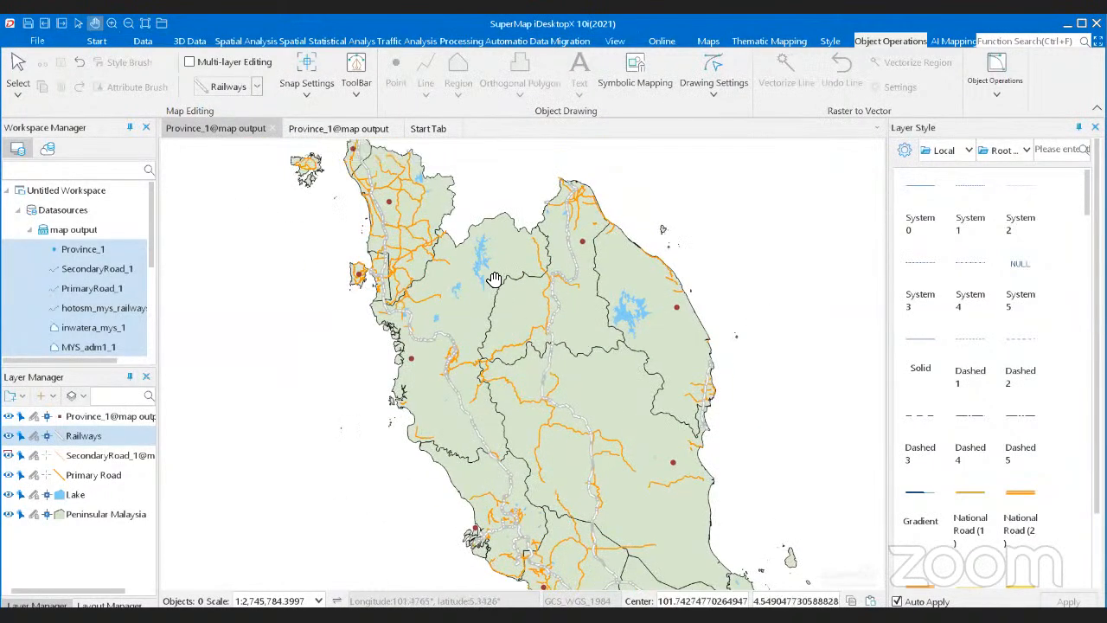
left_click(131, 415)
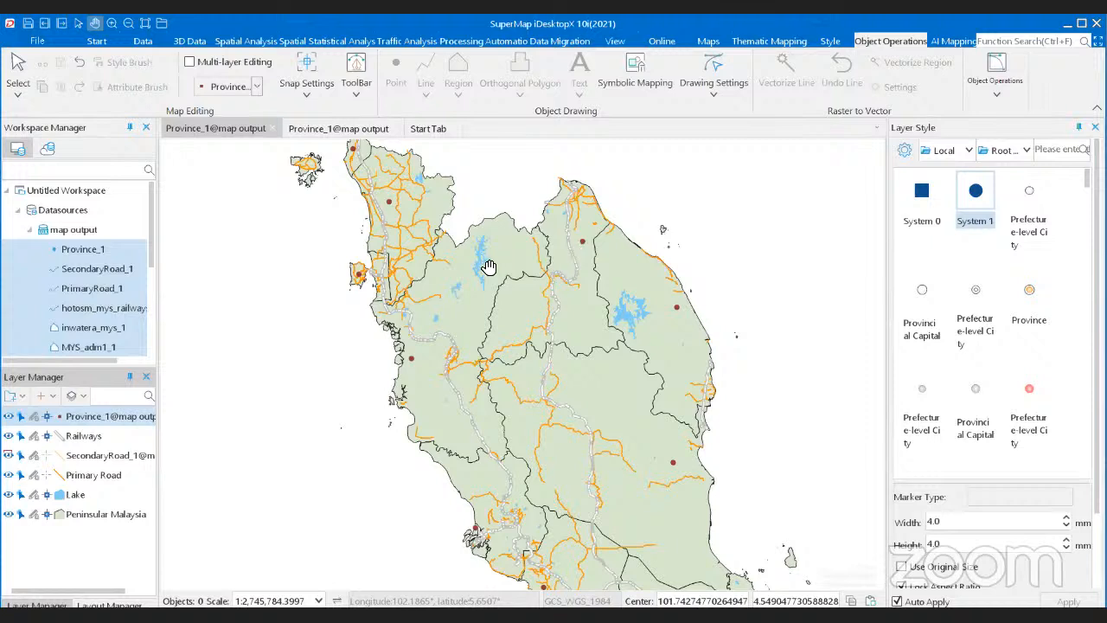
left_click_drag(505, 259, 481, 301)
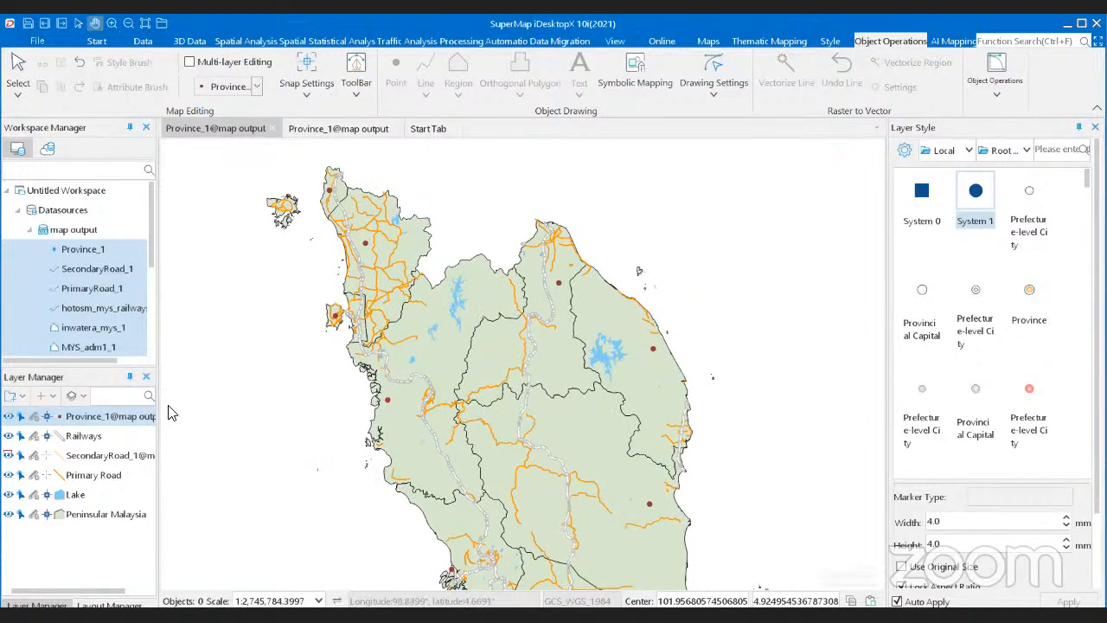
right_click(127, 418)
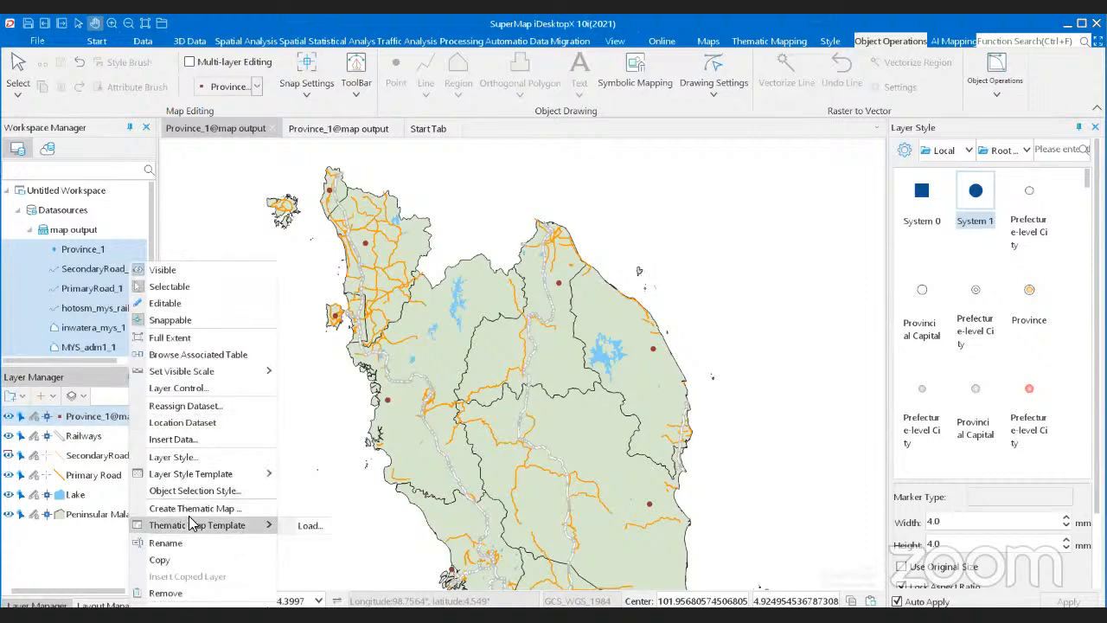
left_click(228, 510)
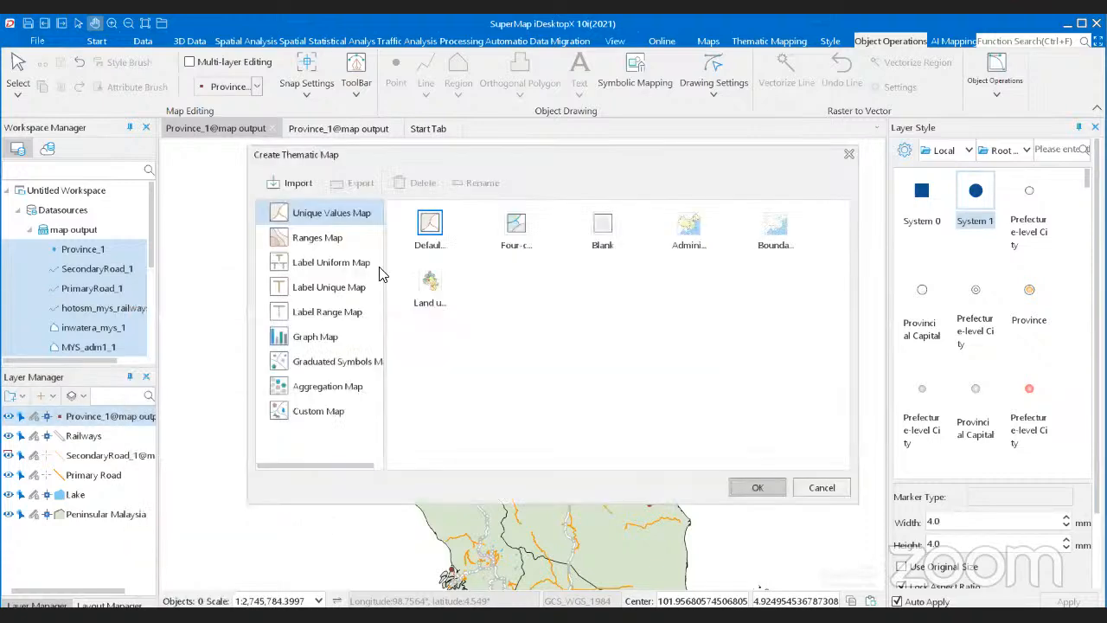
left_click(328, 270)
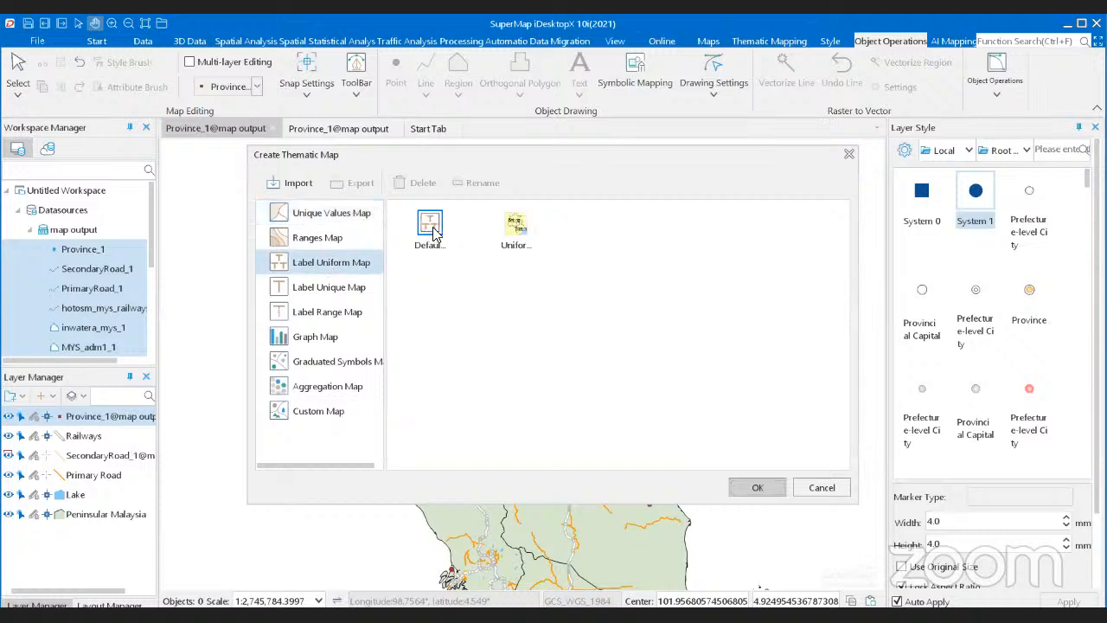
left_click(753, 492)
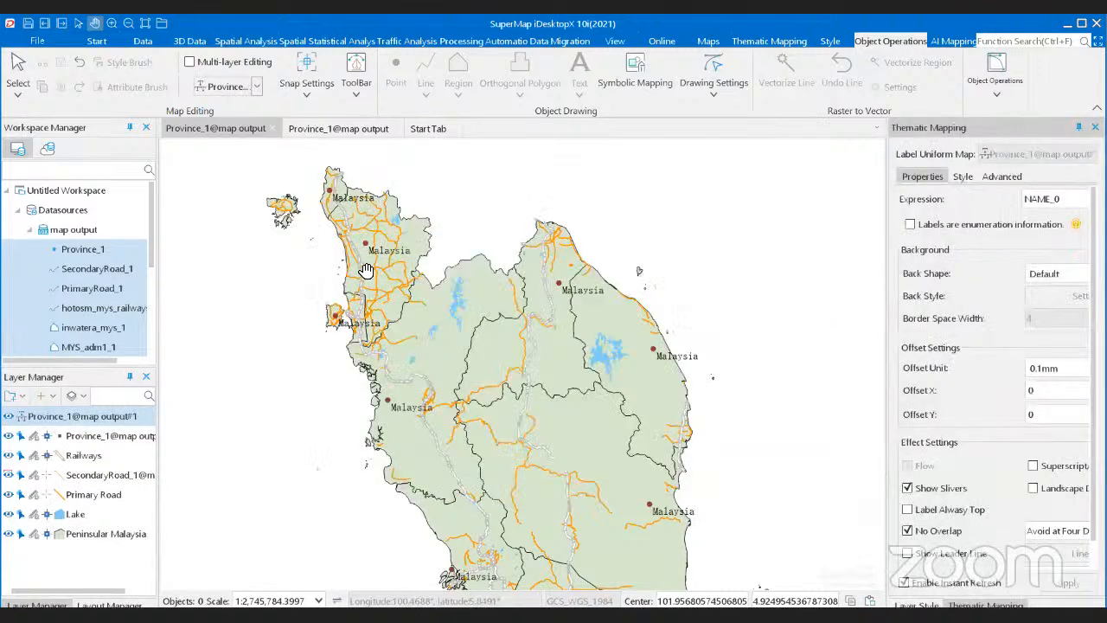
Step: Set the label expression of the Province_1 thematic layer to the NAME_1 field
scroll(435, 329, "down", 2)
scroll(559, 424, "up", 1)
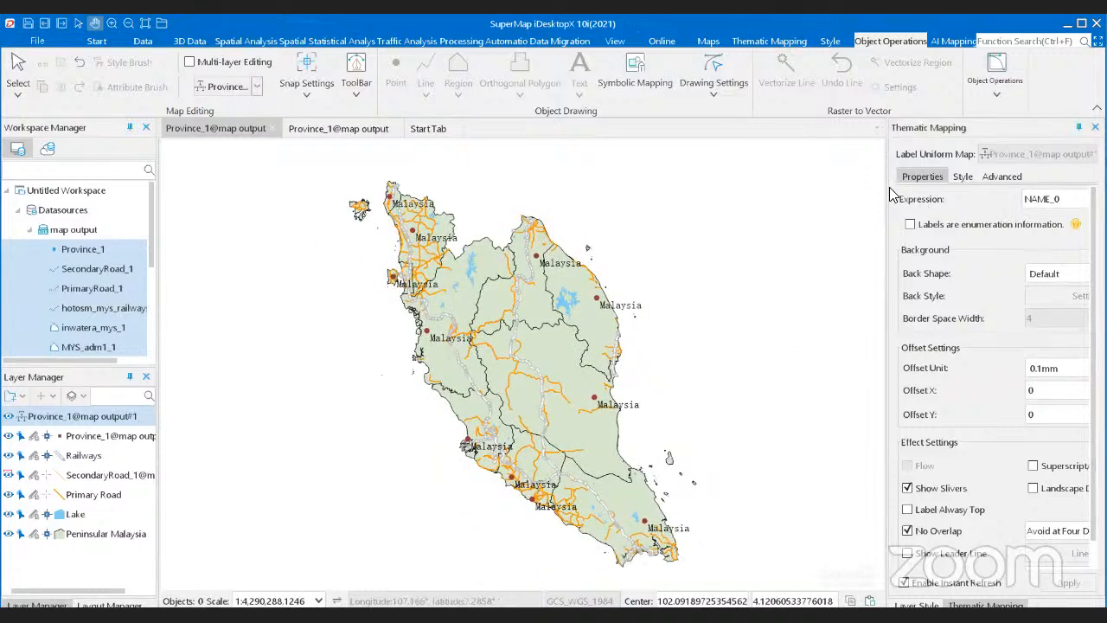
left_click_drag(887, 184, 790, 196)
left_click(1077, 200)
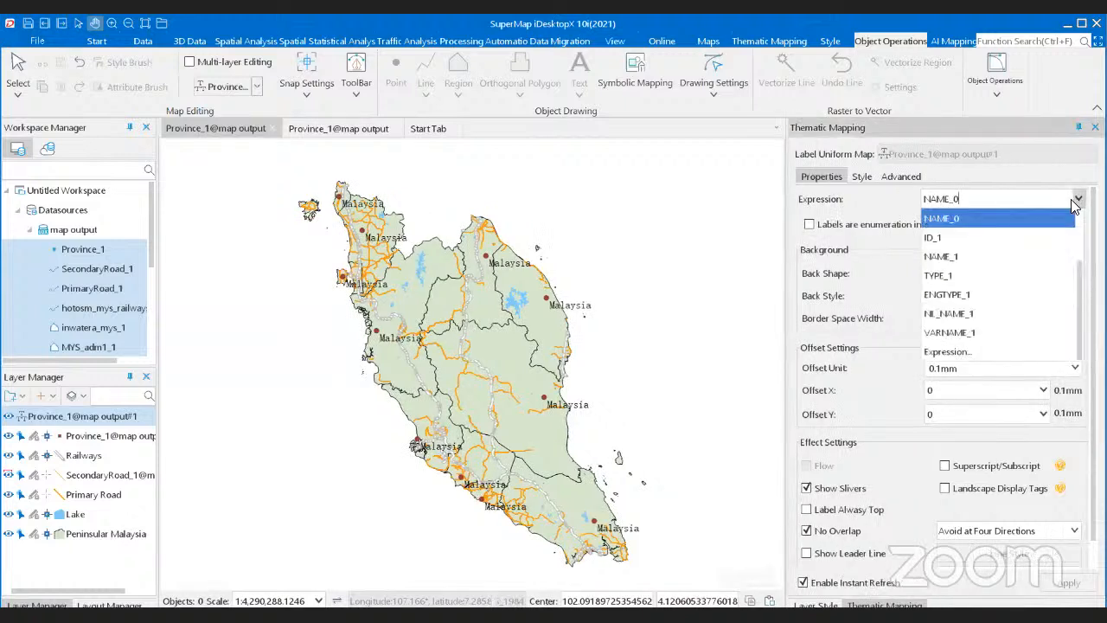
left_click(1002, 255)
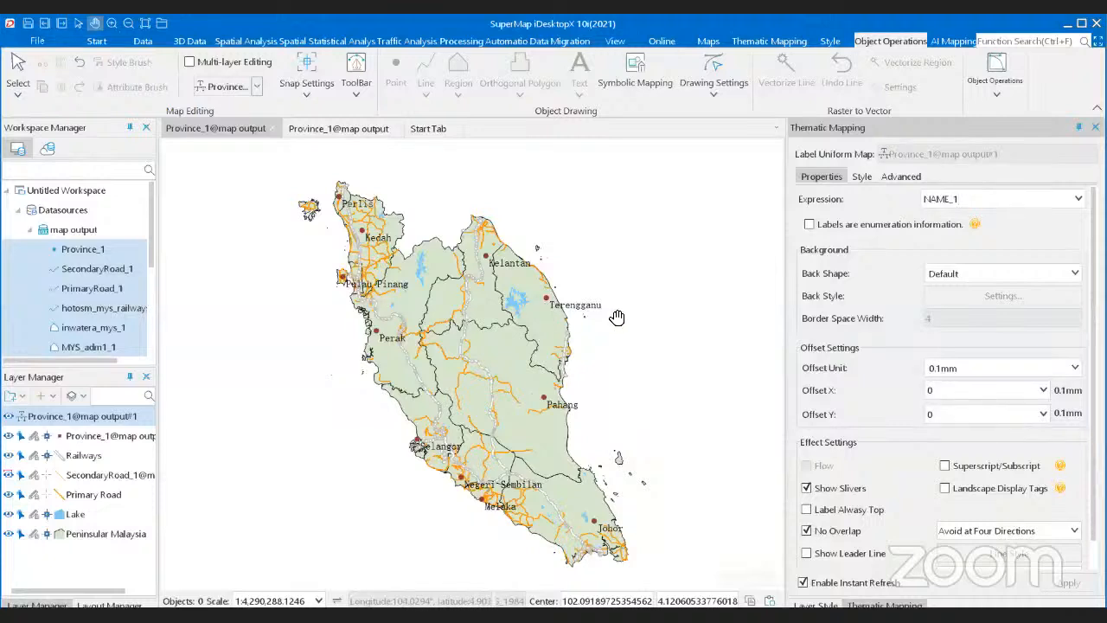
Step: Try the Rectangle, Round Rectangle, Triangle and Markers background shapes on the province labels and return the back shape to Default
left_click(1056, 275)
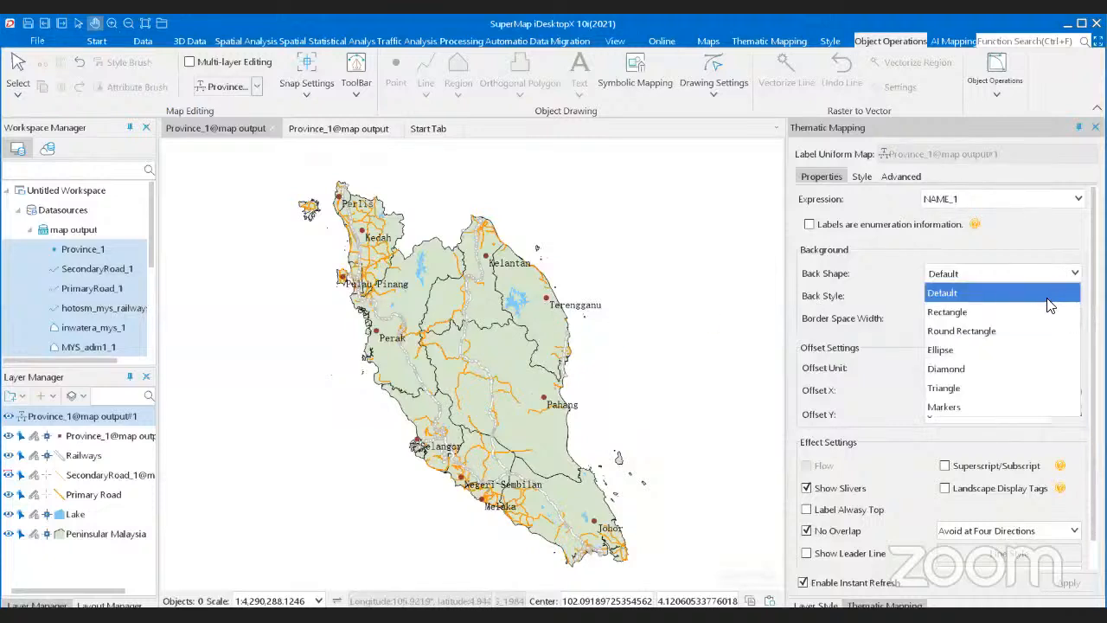
left_click(1043, 313)
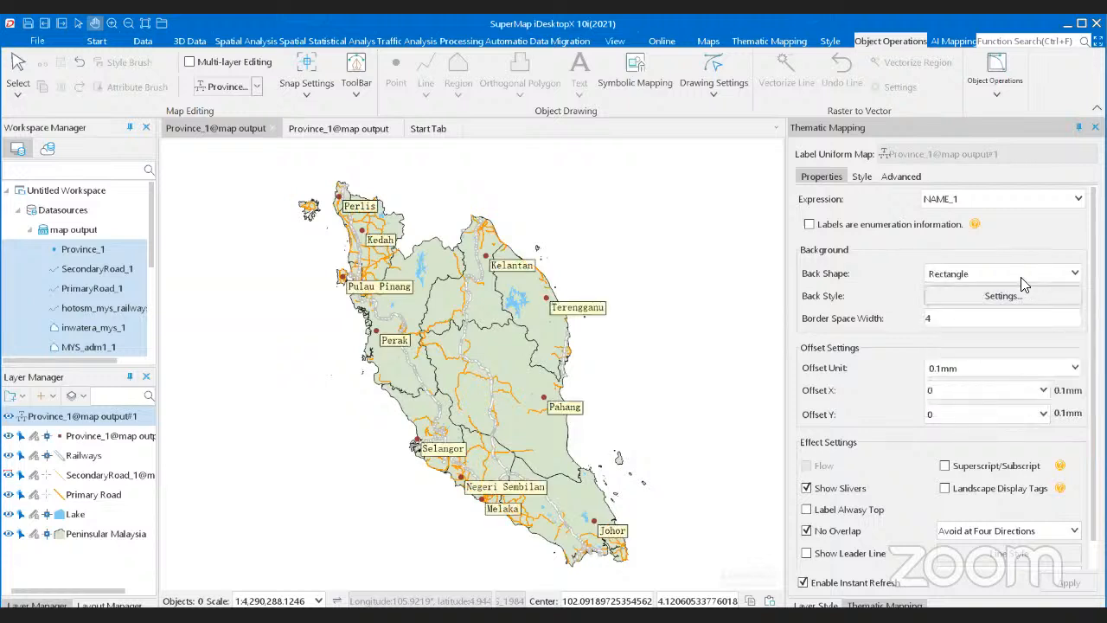
left_click(1023, 276)
left_click(1012, 313)
left_click(997, 272)
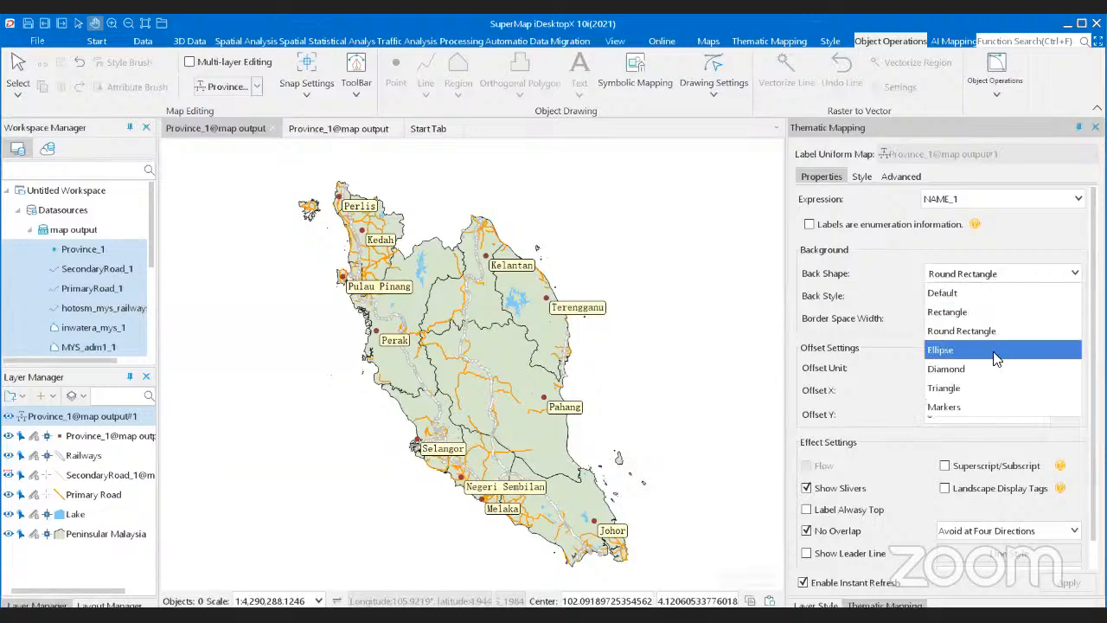
left_click(996, 387)
left_click(964, 275)
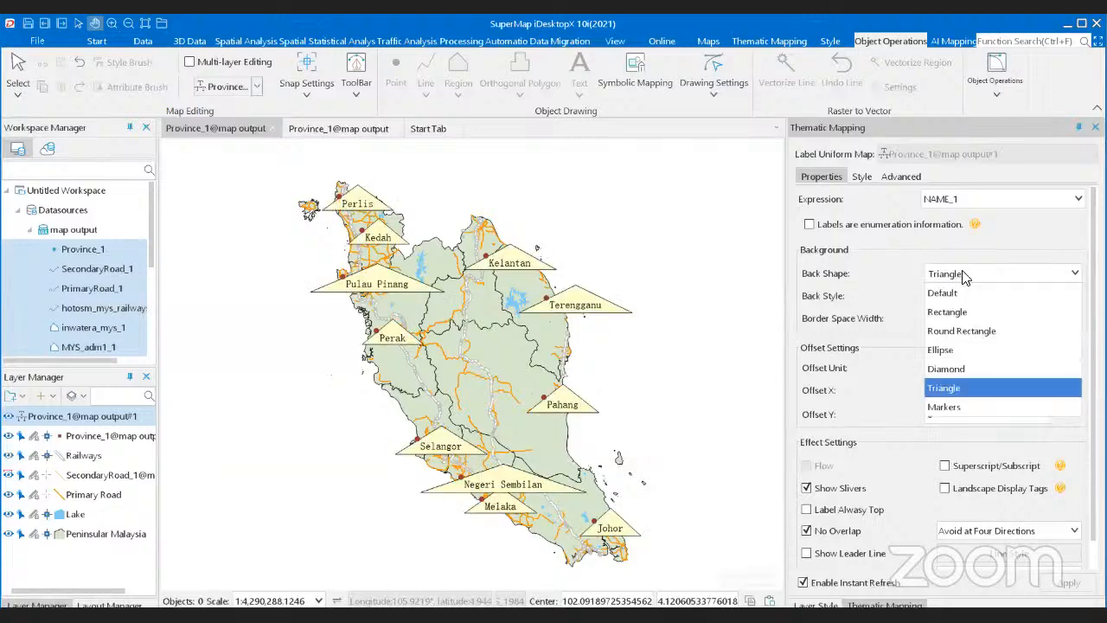
left_click(989, 407)
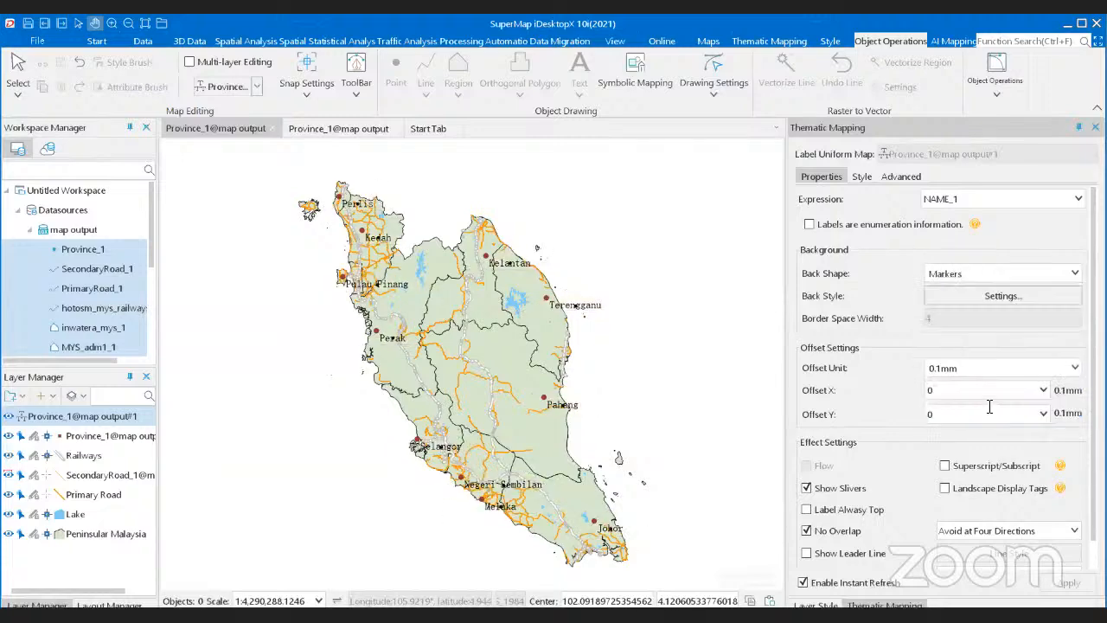
left_click(991, 273)
left_click(979, 313)
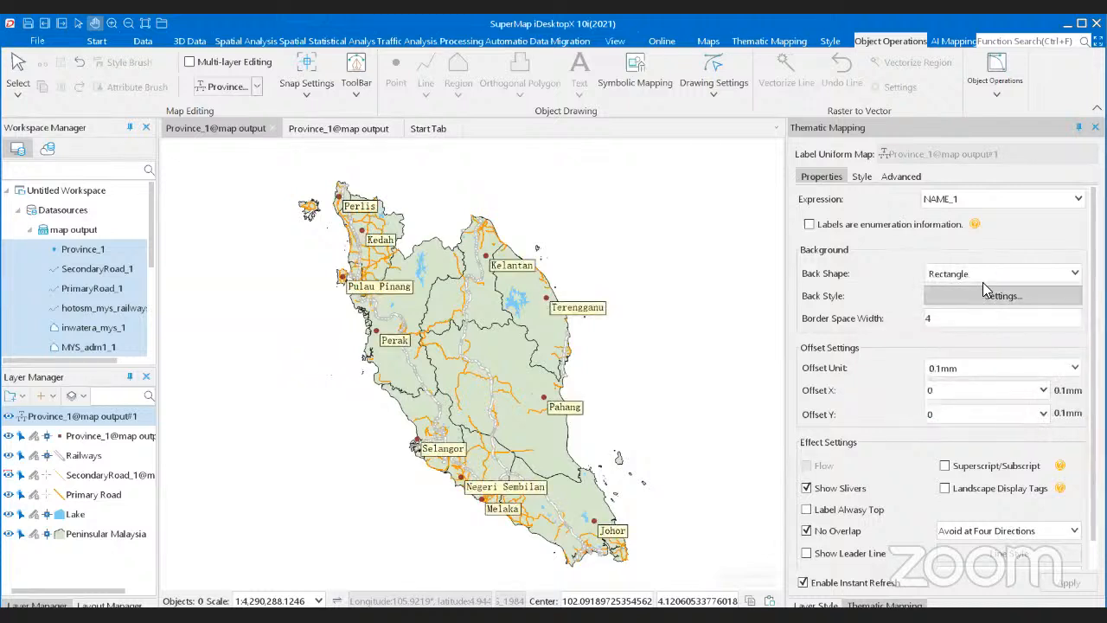
left_click(982, 275)
left_click(978, 291)
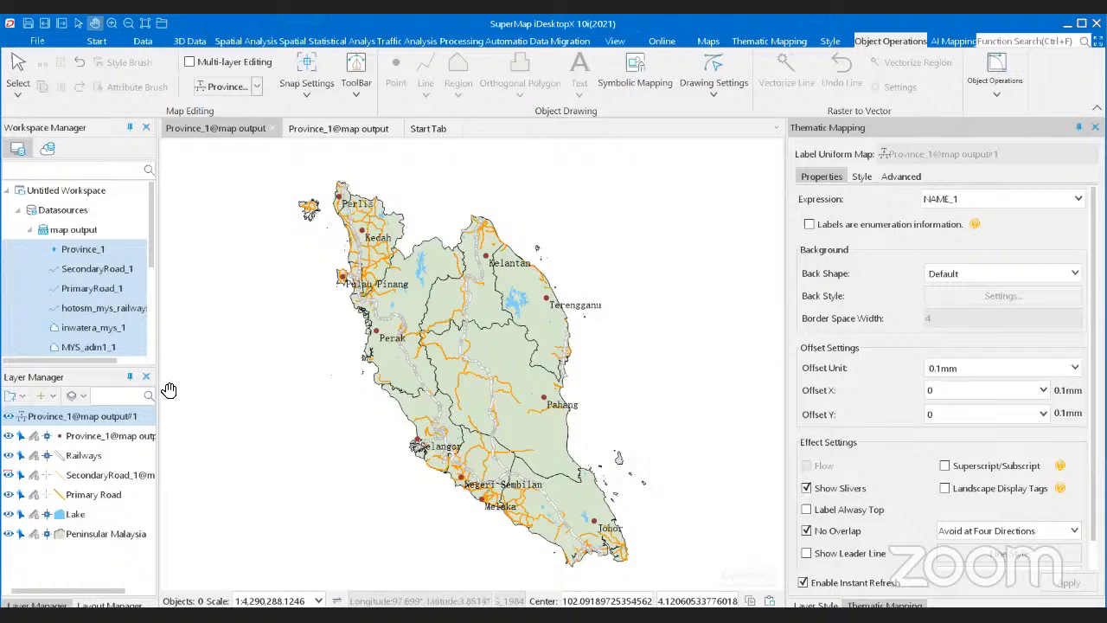
Step: Set the font size of the Province_1 label map to 12
scroll(339, 267, "up", 1)
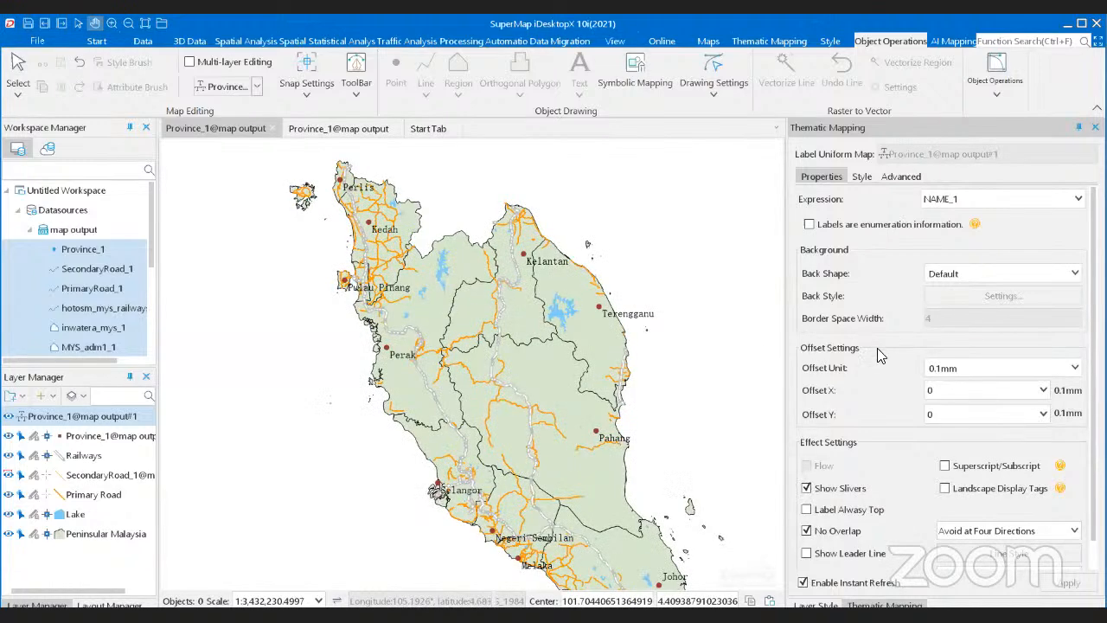
scroll(878, 416, "down", 1)
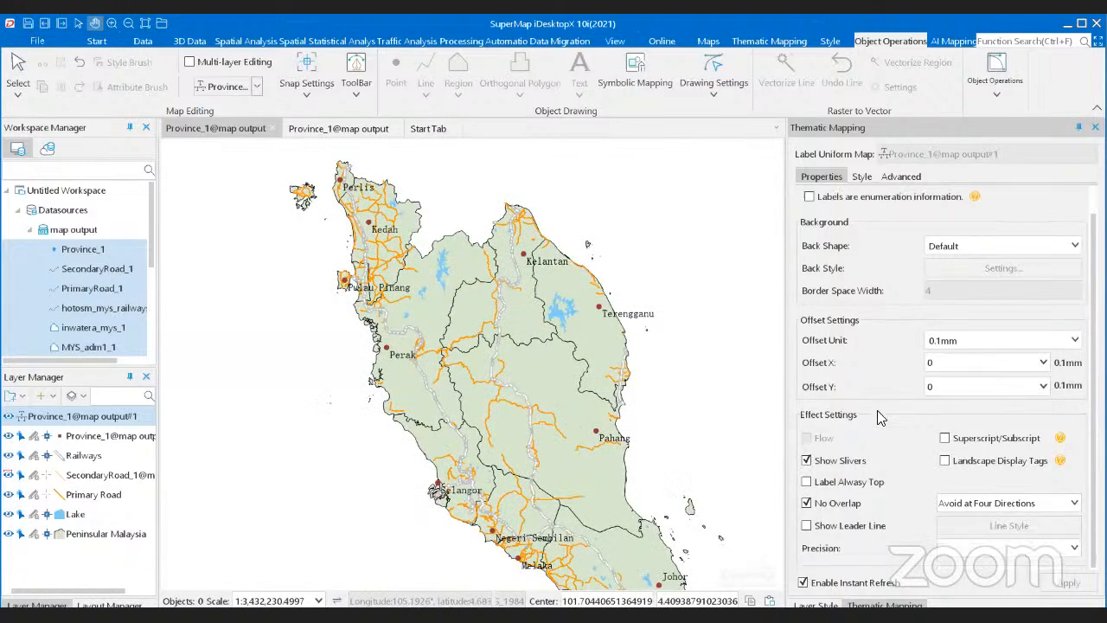
left_click(862, 178)
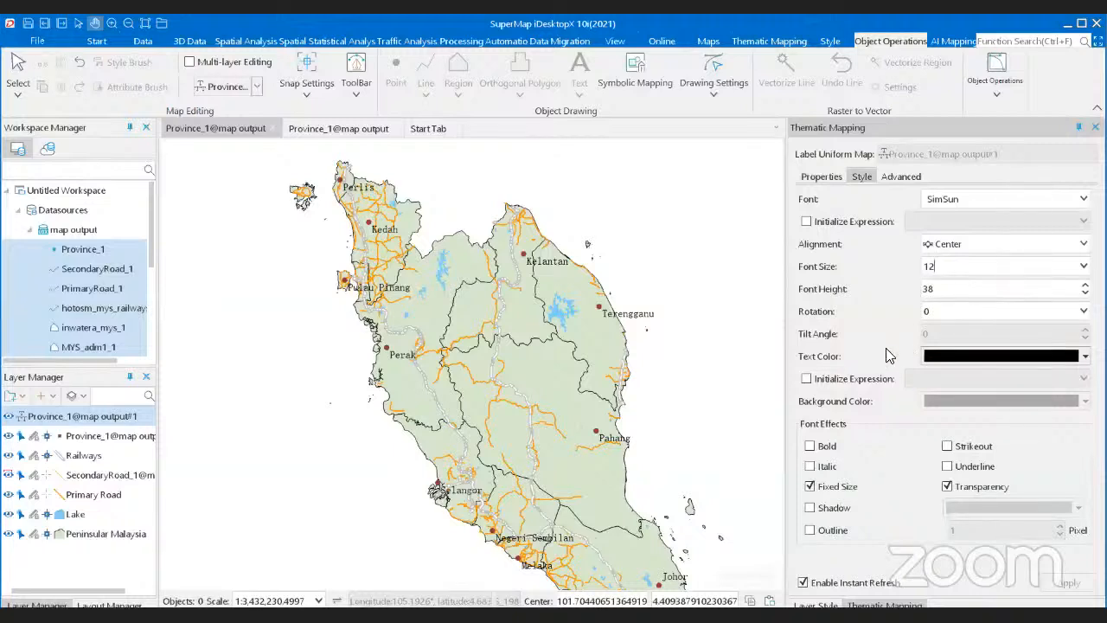
key("Return")
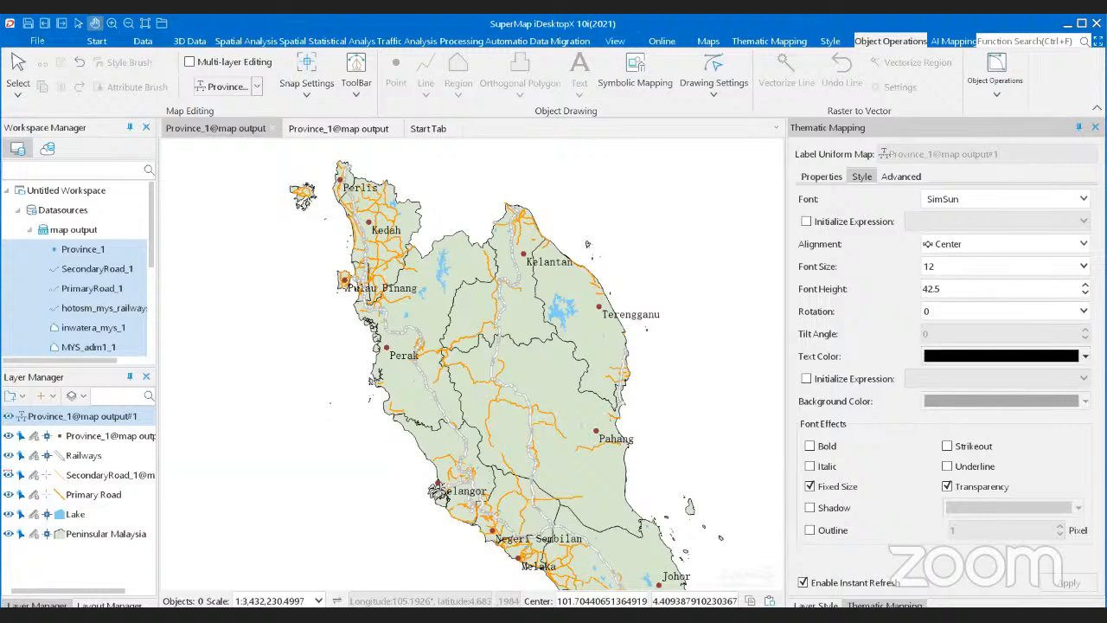
Step: Check the text color choices, then try bold and italic on the province labels and turn both off again
left_click(1085, 356)
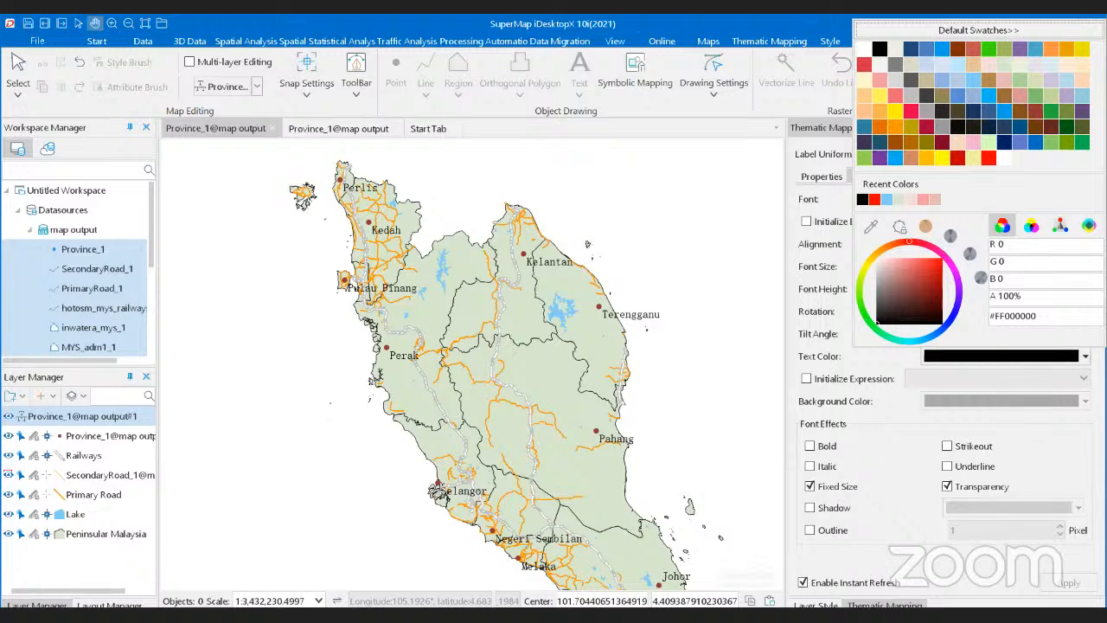
left_click(955, 415)
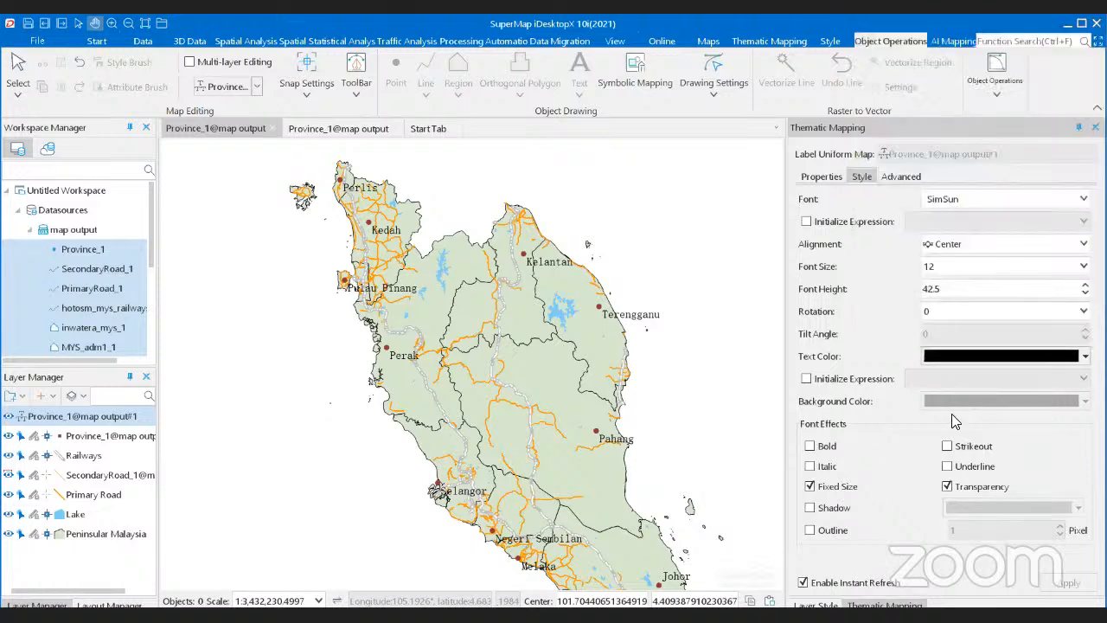
left_click(809, 447)
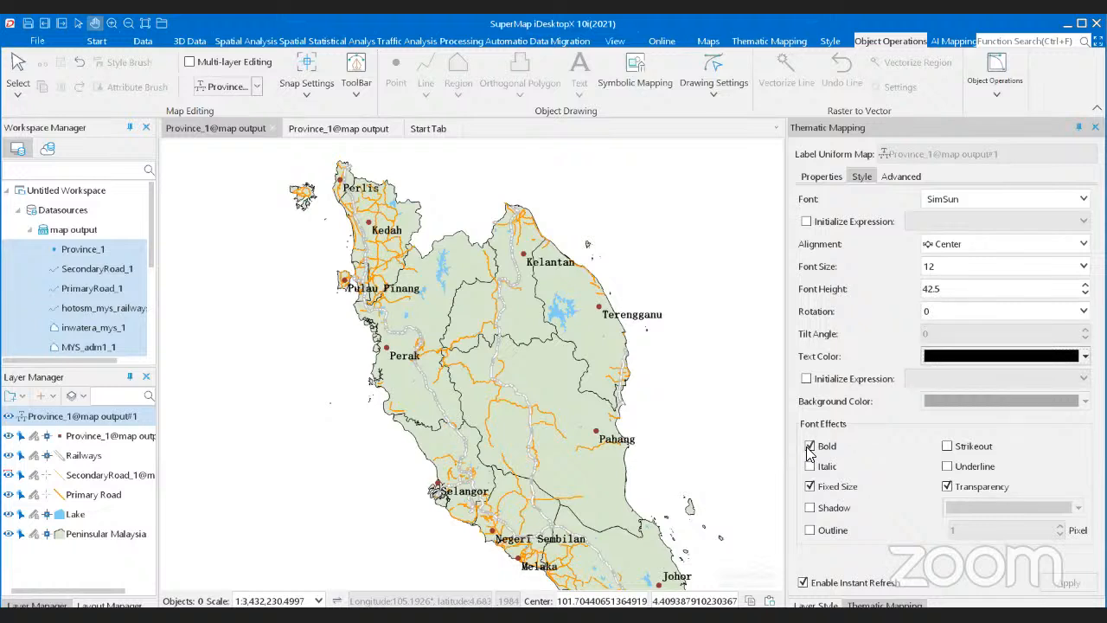
left_click(809, 448)
left_click(809, 468)
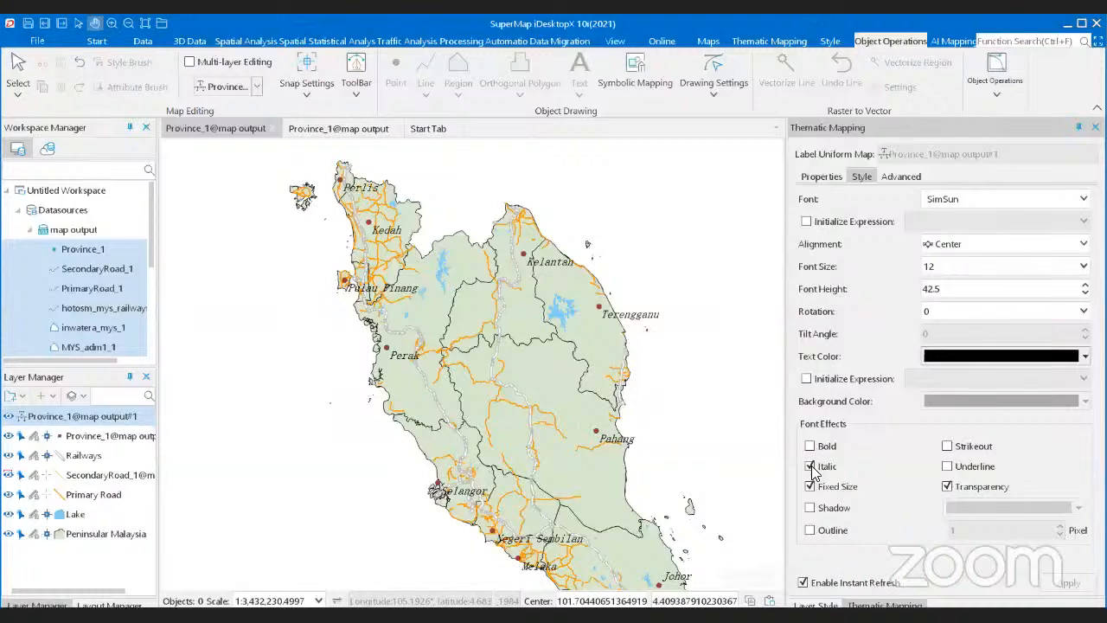
left_click(810, 467)
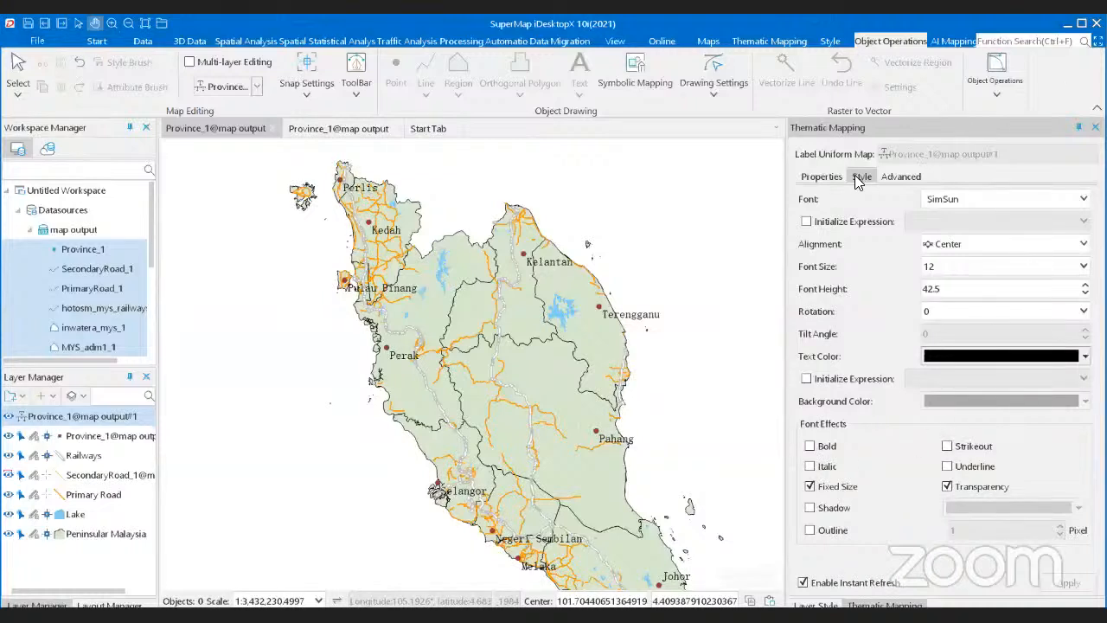
Step: Review the label properties and close the thematic mapping settings of the Province_1 labels
left_click(822, 179)
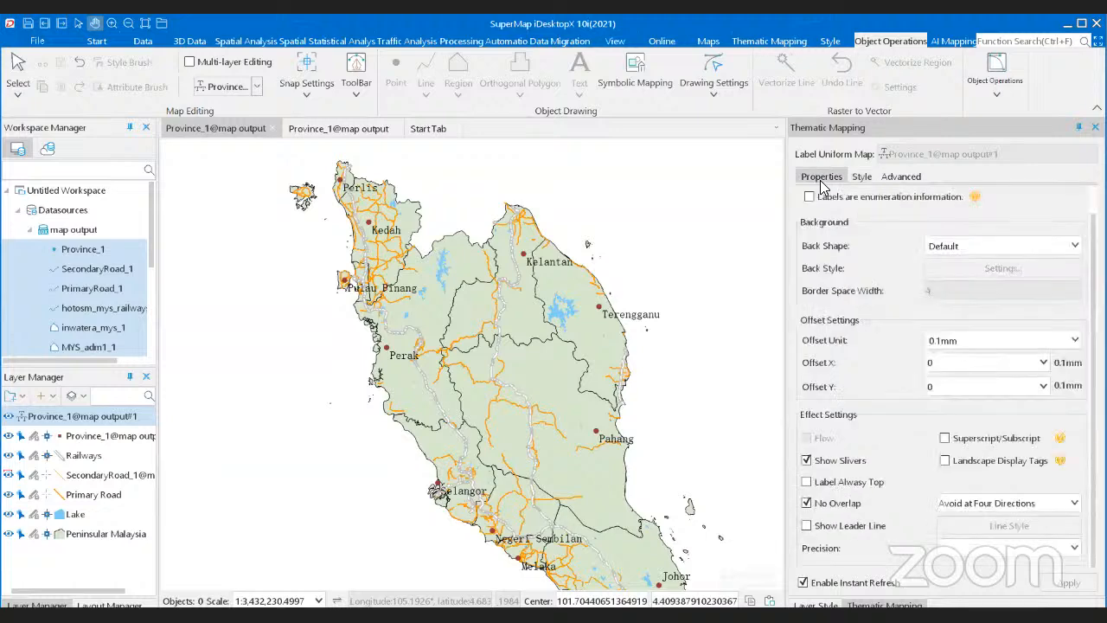
scroll(856, 257, "up", 1)
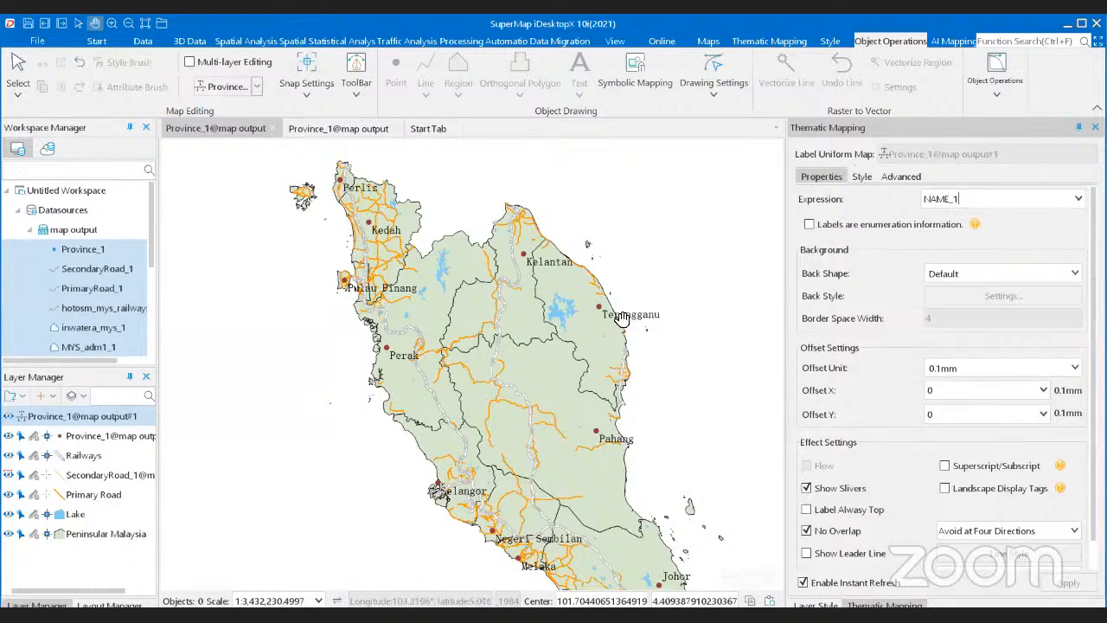
scroll(617, 319, "down", 1)
left_click_drag(655, 451, 637, 420)
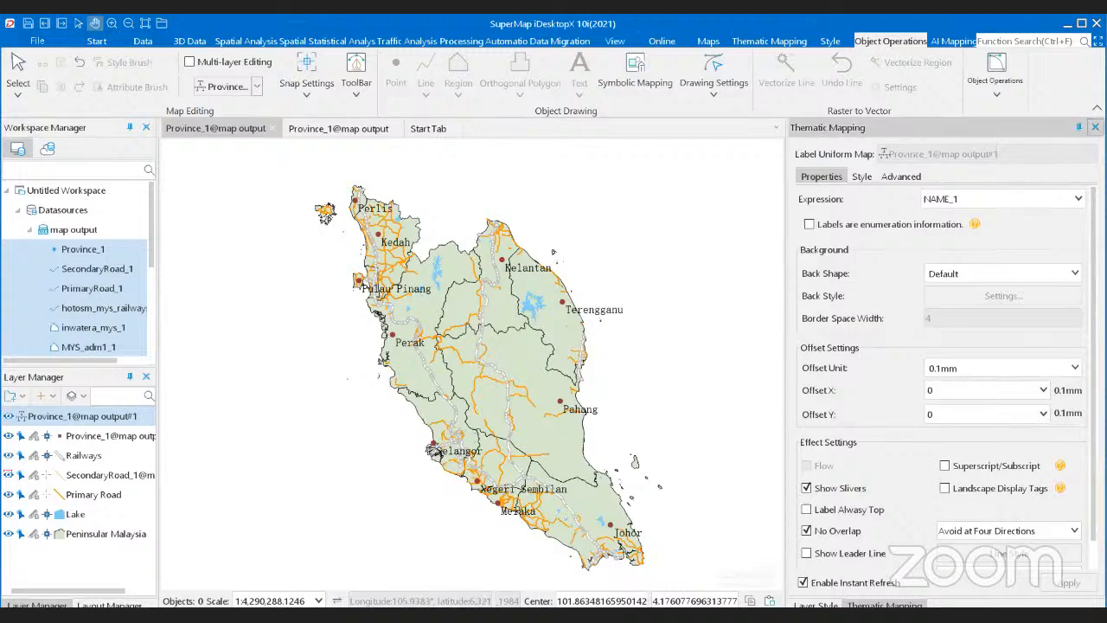
left_click(1096, 127)
left_click(1096, 127)
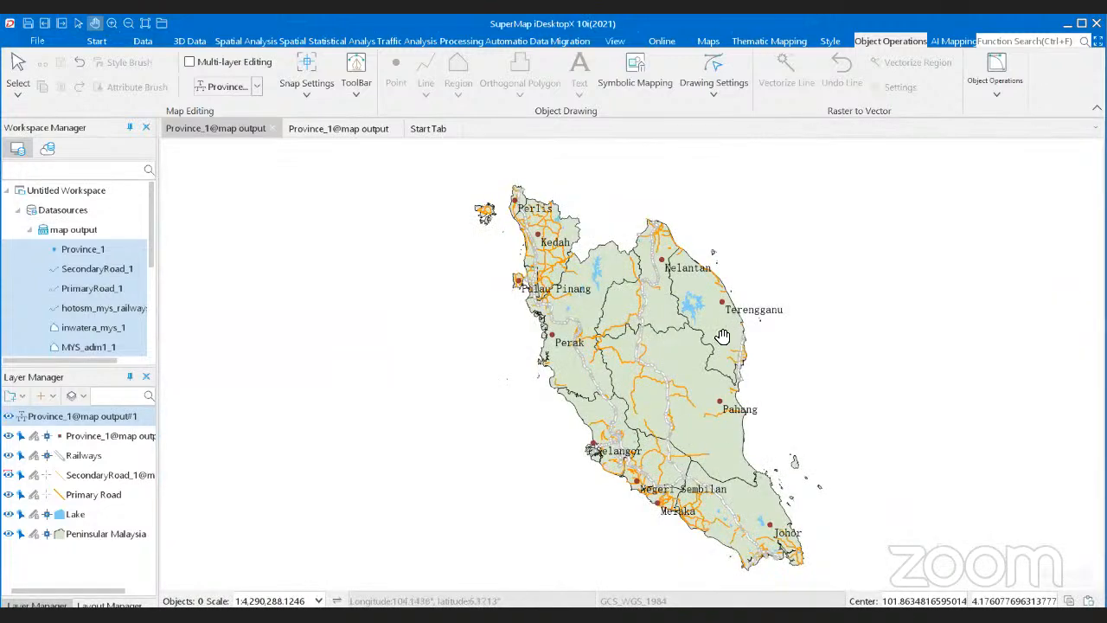
left_click_drag(723, 336, 622, 341)
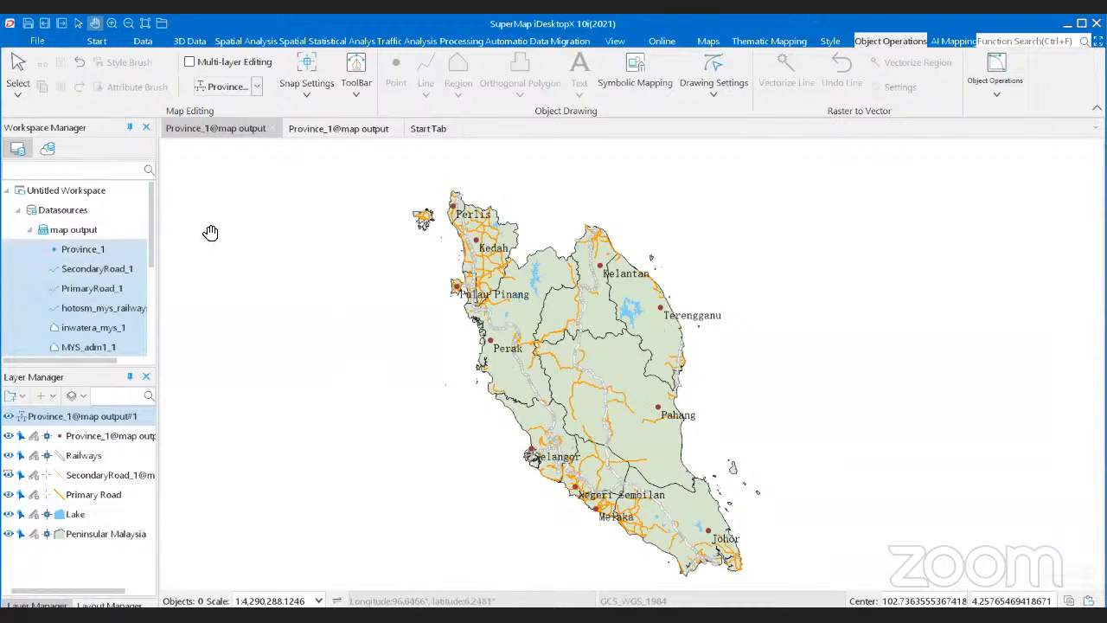
Step: Save the styled Malaysia map in the workspace under the name Transportation_Map
key("Escape")
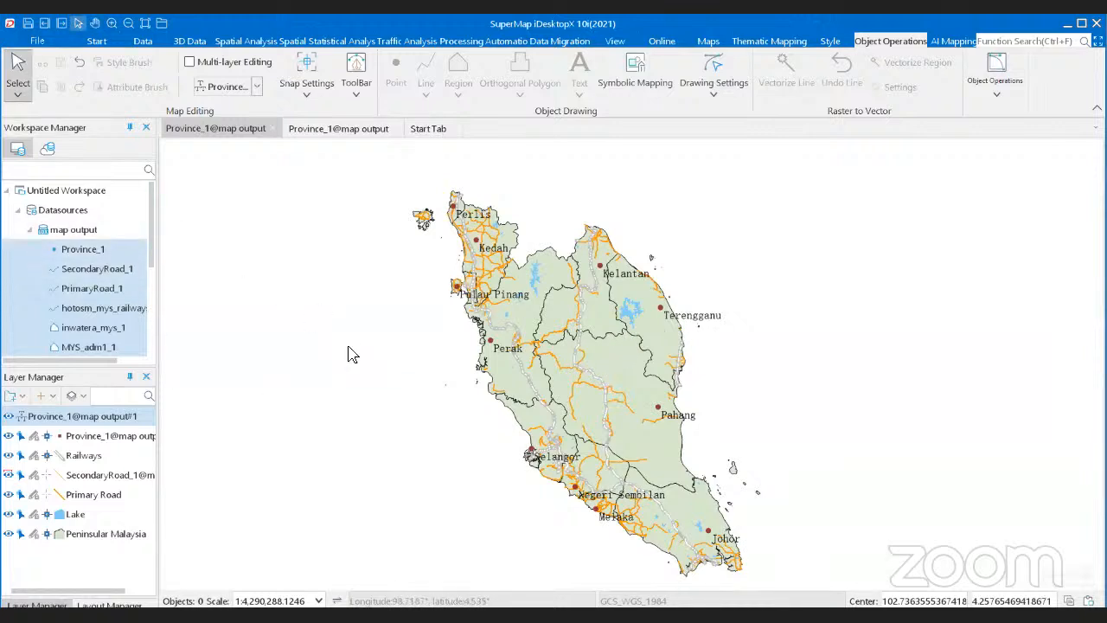
right_click(351, 355)
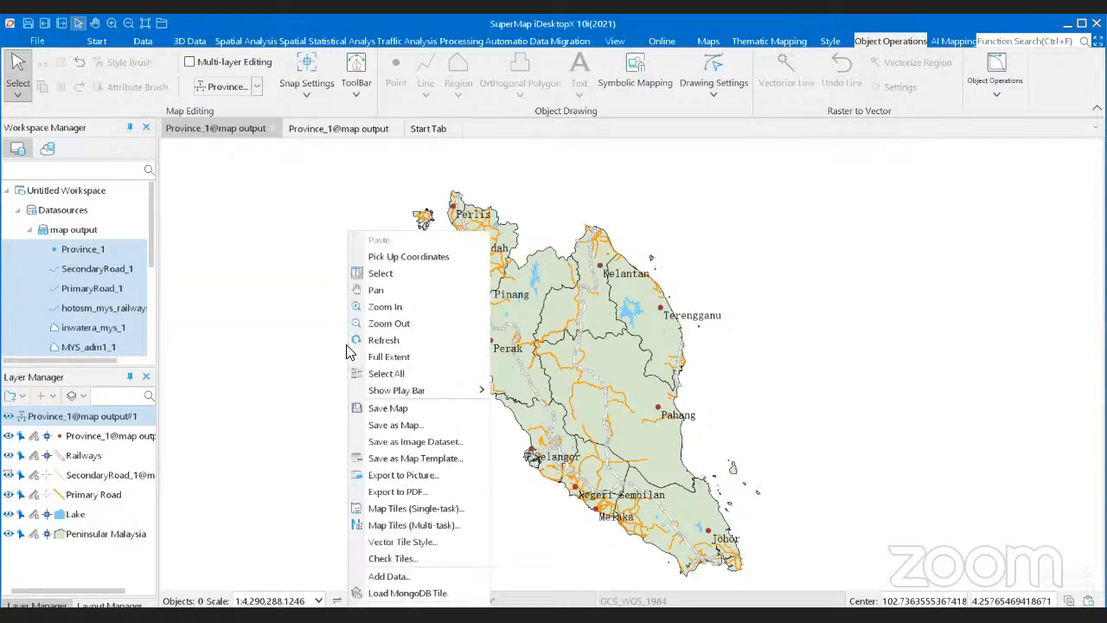
left_click(462, 425)
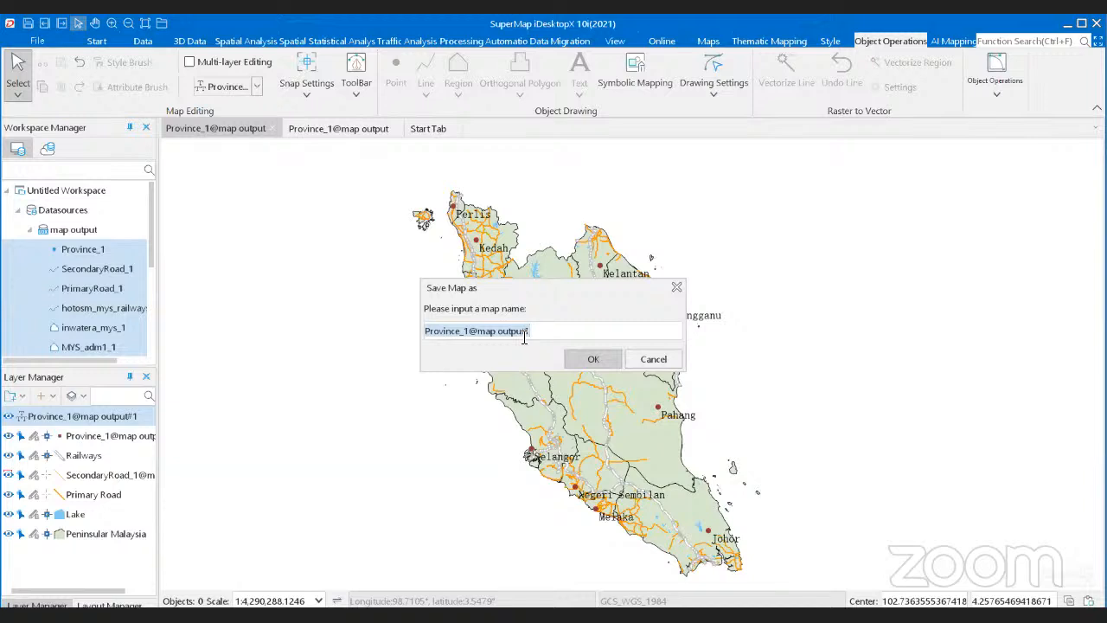
type("Transpor")
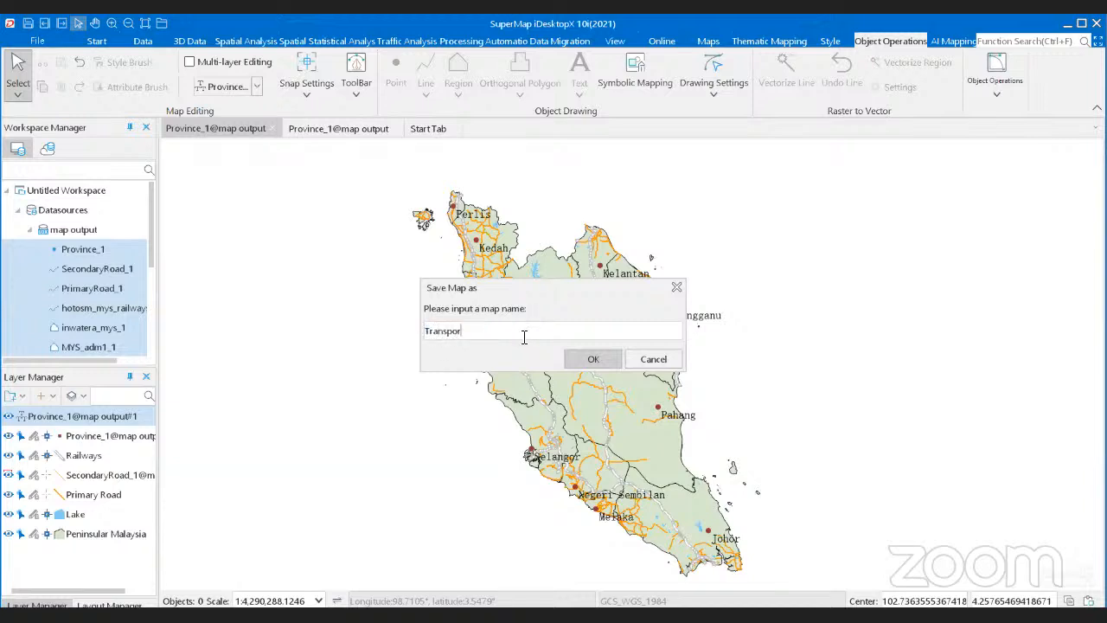
type("taio")
key("BackSpace")
key("BackSpace")
type("tion_Map")
left_click(604, 366)
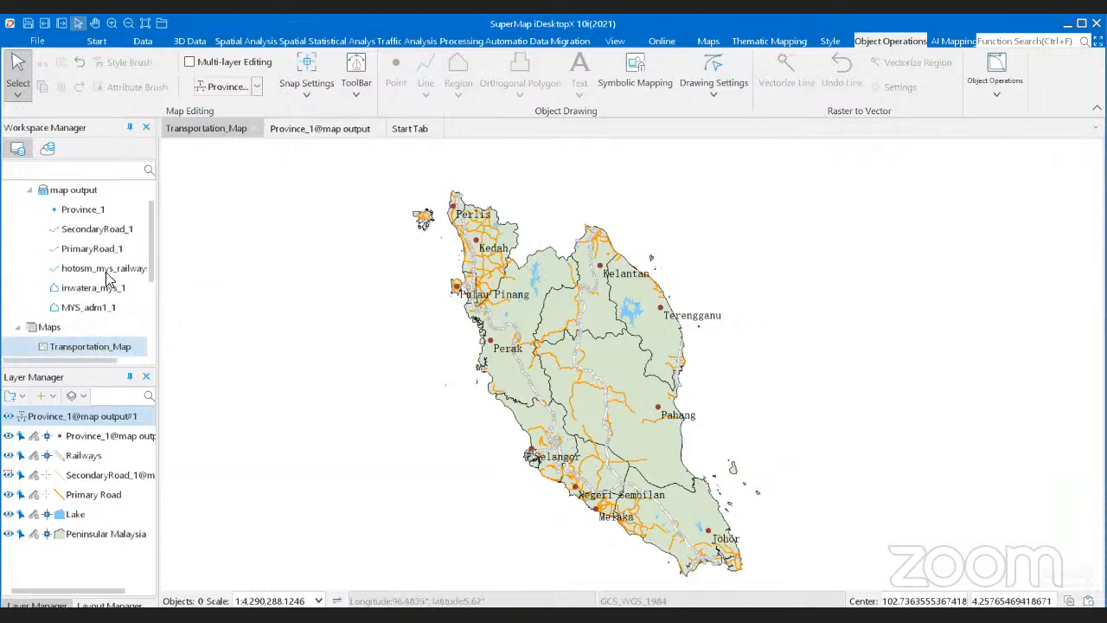
Step: Collapse the map output datasource in the workspace tree and start a new layout
left_click_drag(151, 249, 151, 230)
left_click(28, 226)
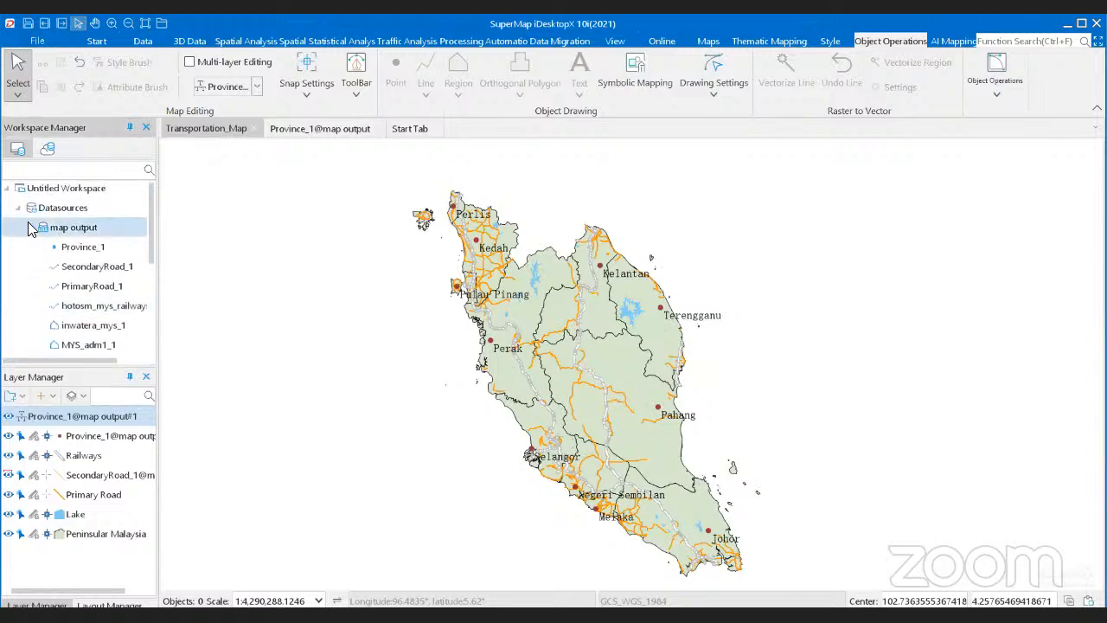
left_click(29, 226)
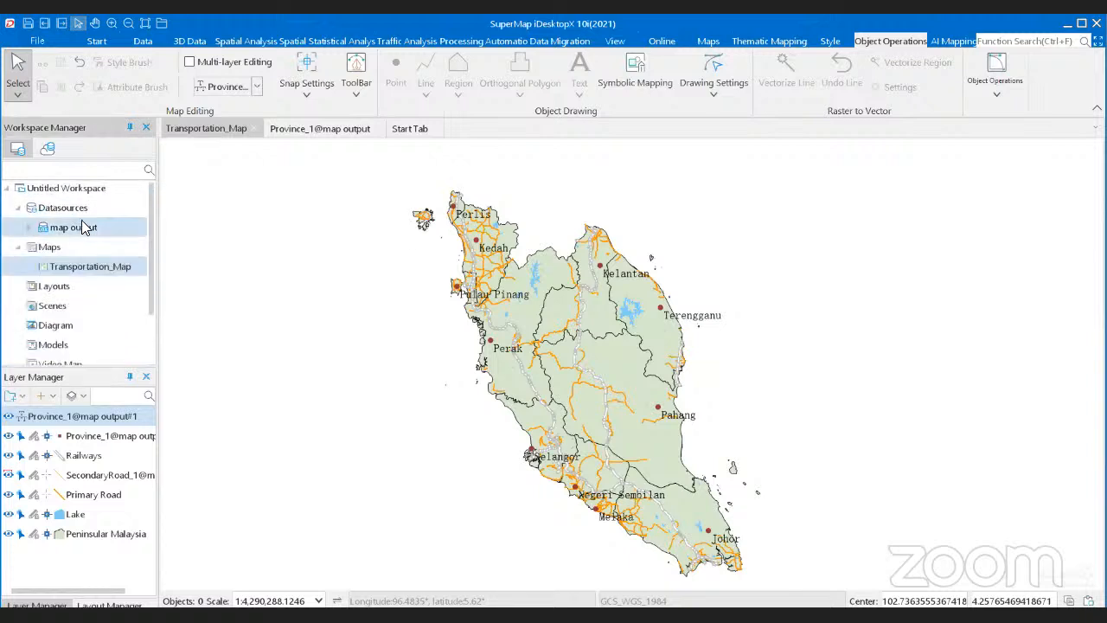
left_click(77, 286)
left_click(97, 42)
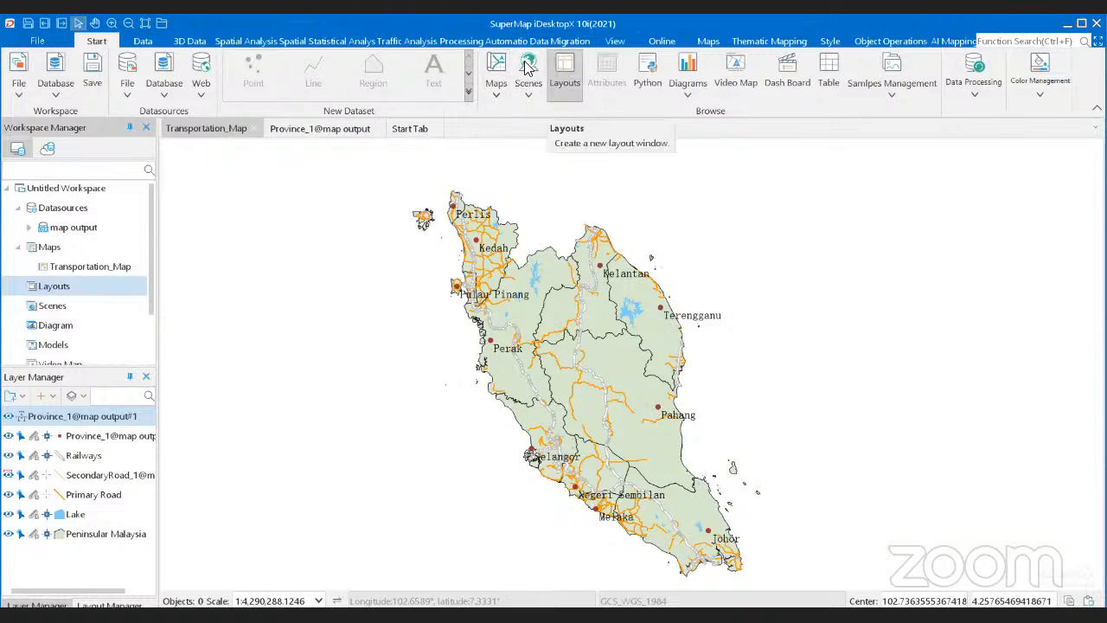
left_click(69, 294)
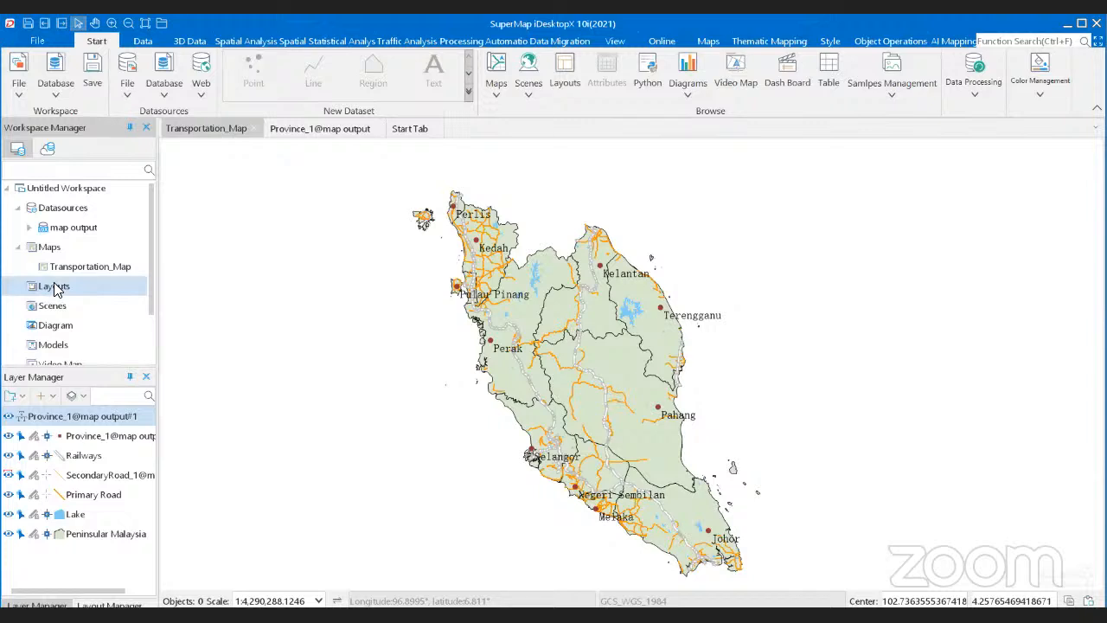
right_click(53, 284)
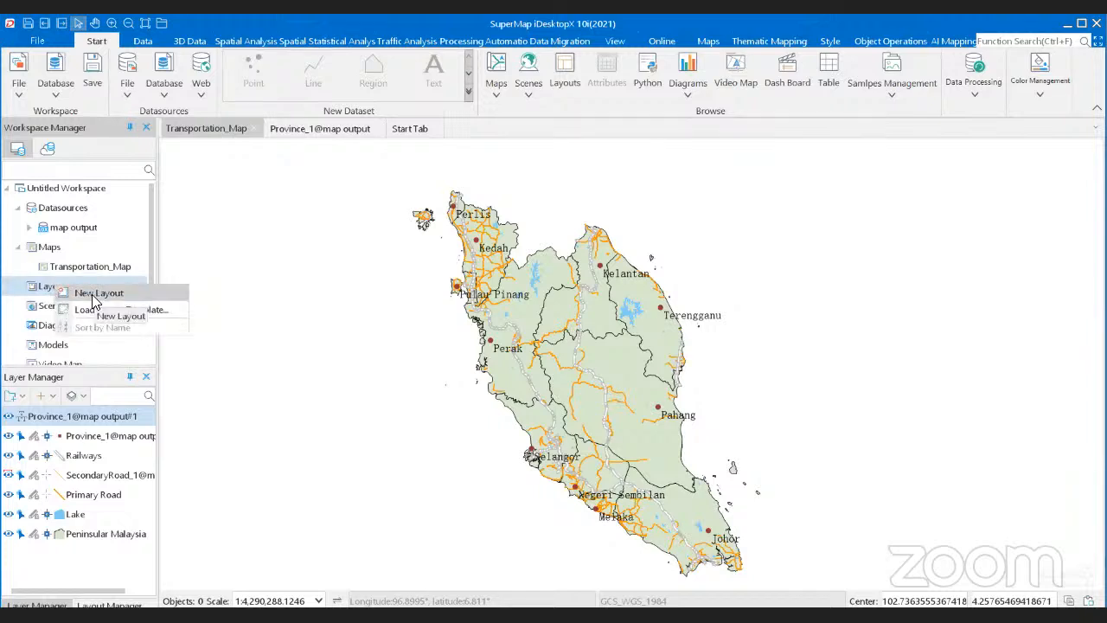
left_click(93, 299)
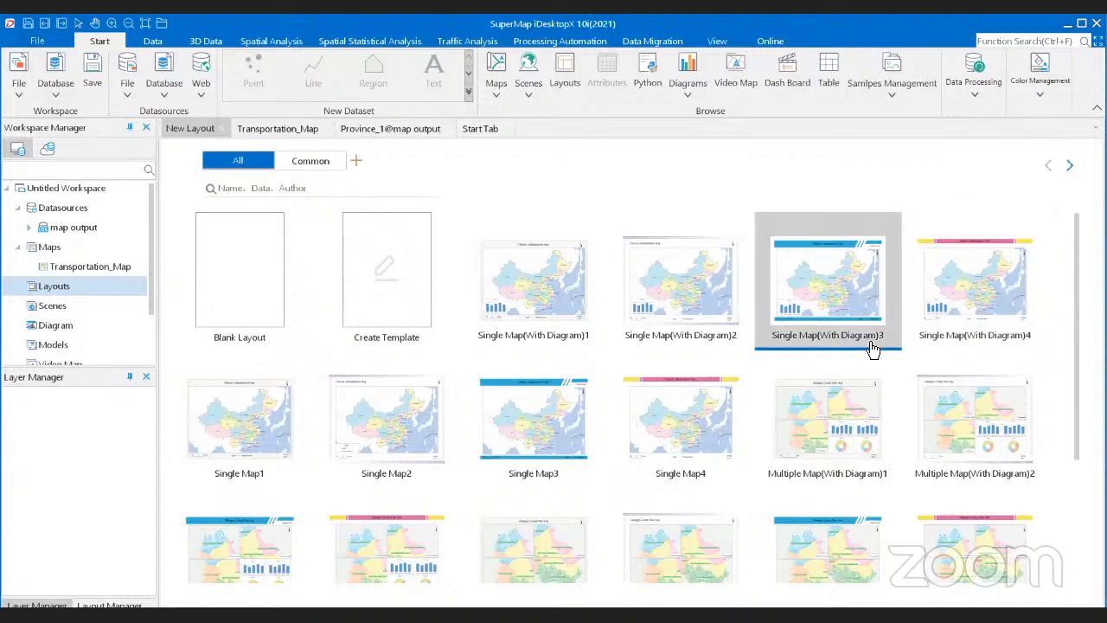
Step: Examine the single-map and multiple-map layout templates in the All and Common categories
scroll(1013, 453, "down", 2)
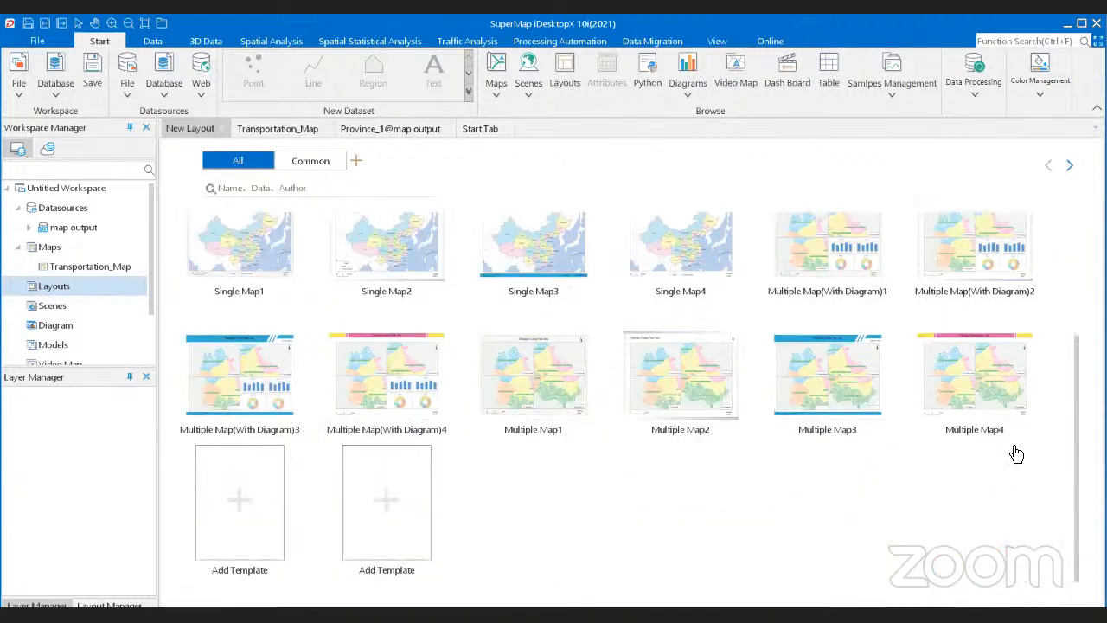
scroll(504, 511, "up", 2)
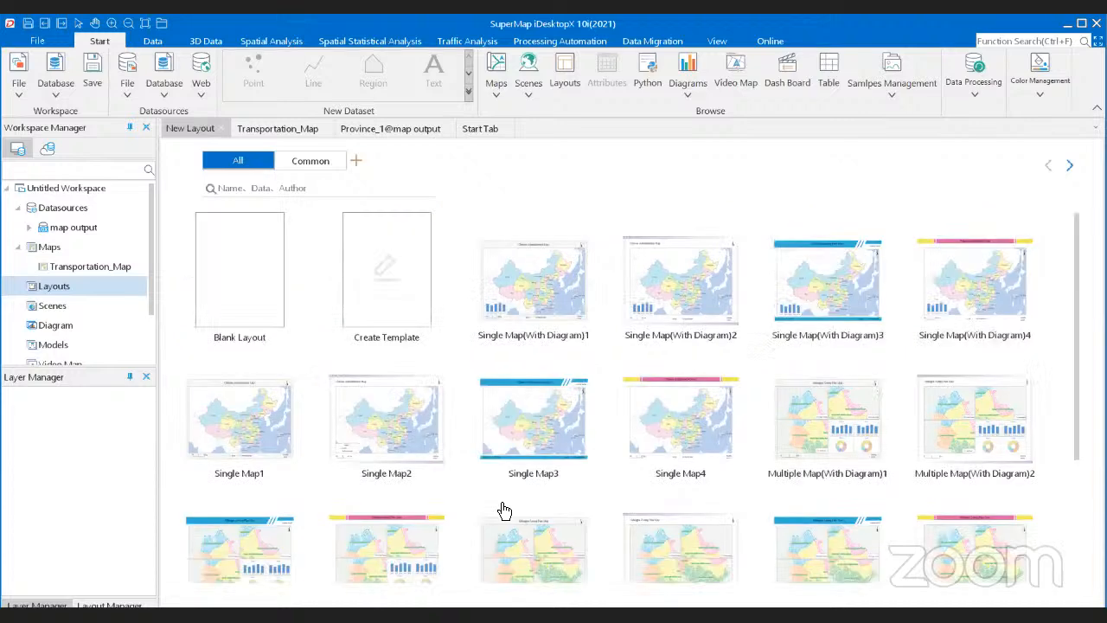
left_click(445, 328)
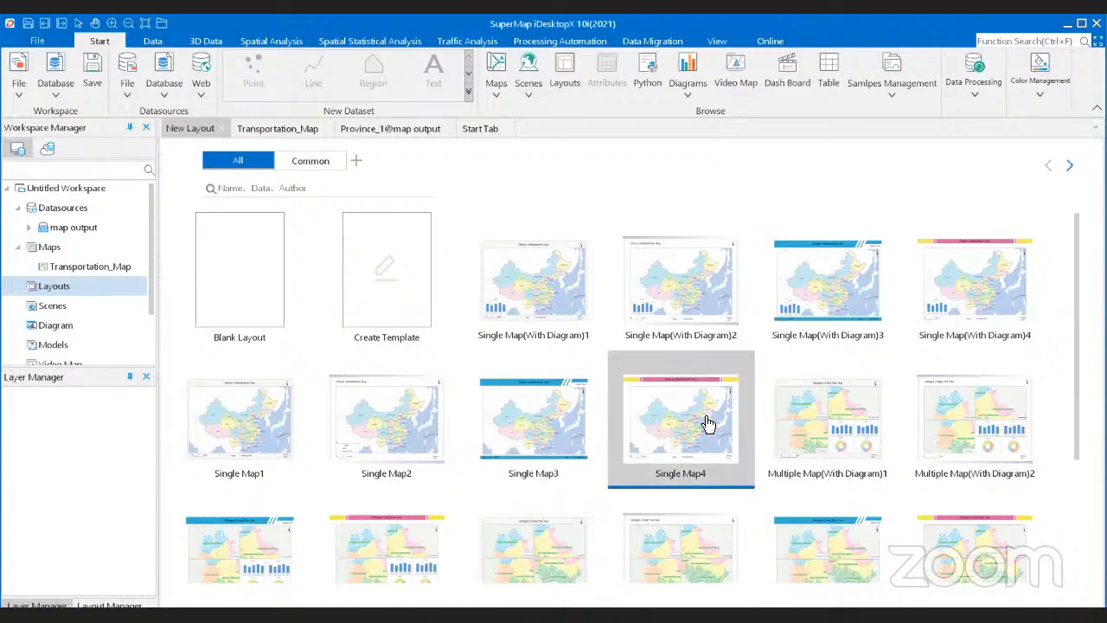
scroll(705, 420, "down", 3)
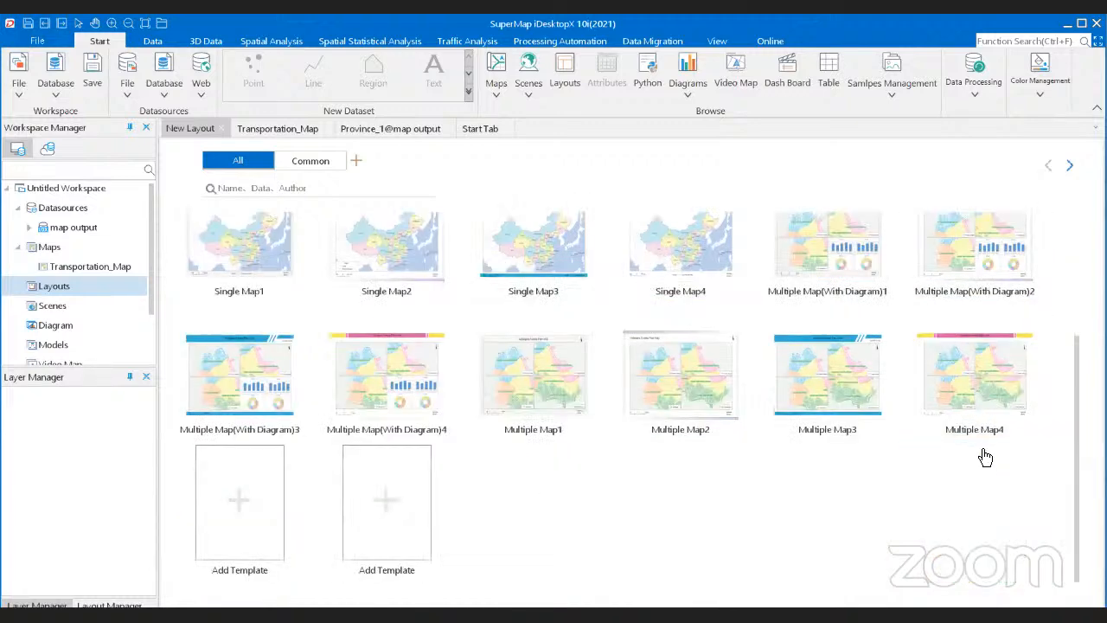
scroll(984, 455, "up", 3)
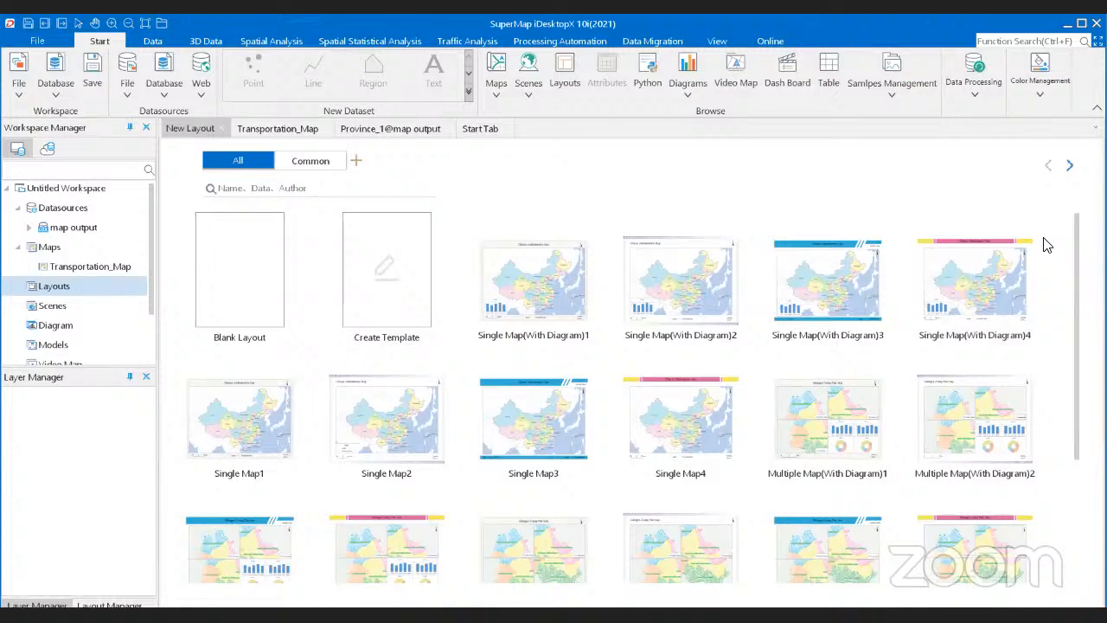
left_click(1070, 166)
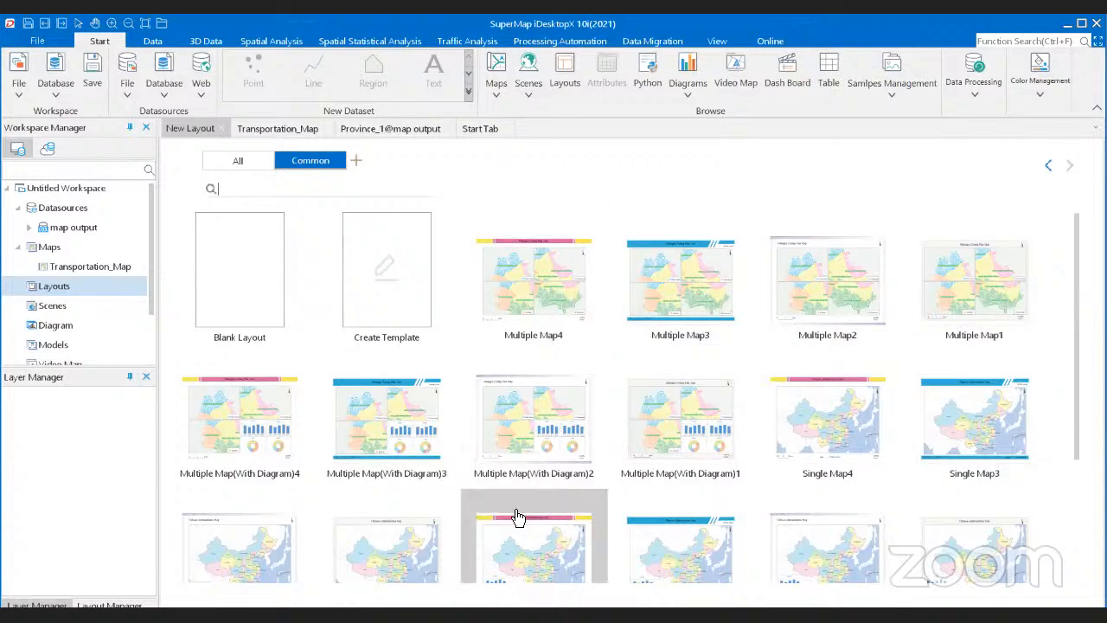
scroll(519, 517, "down", 3)
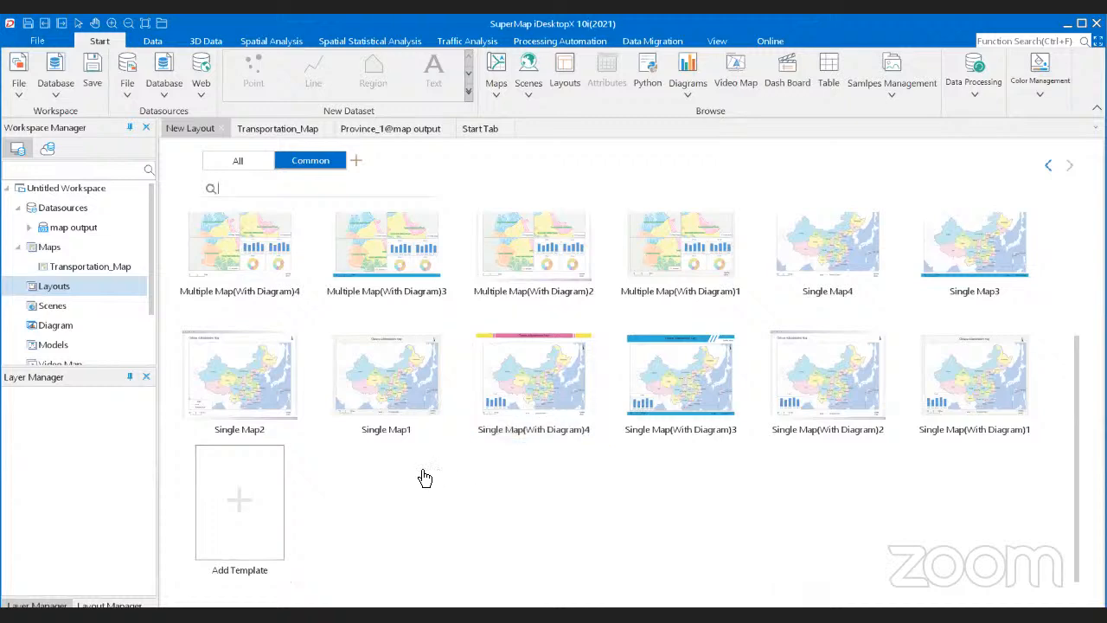
Step: Create a blank layout from the template gallery and bring its full page into view
scroll(523, 529, "up", 3)
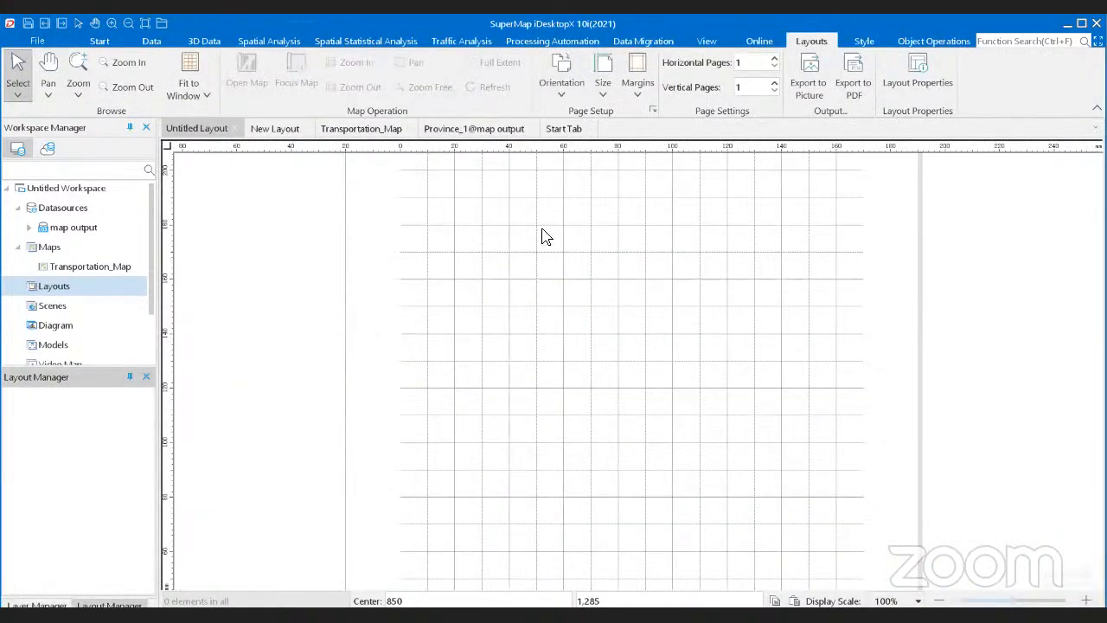
scroll(560, 201, "down", 2)
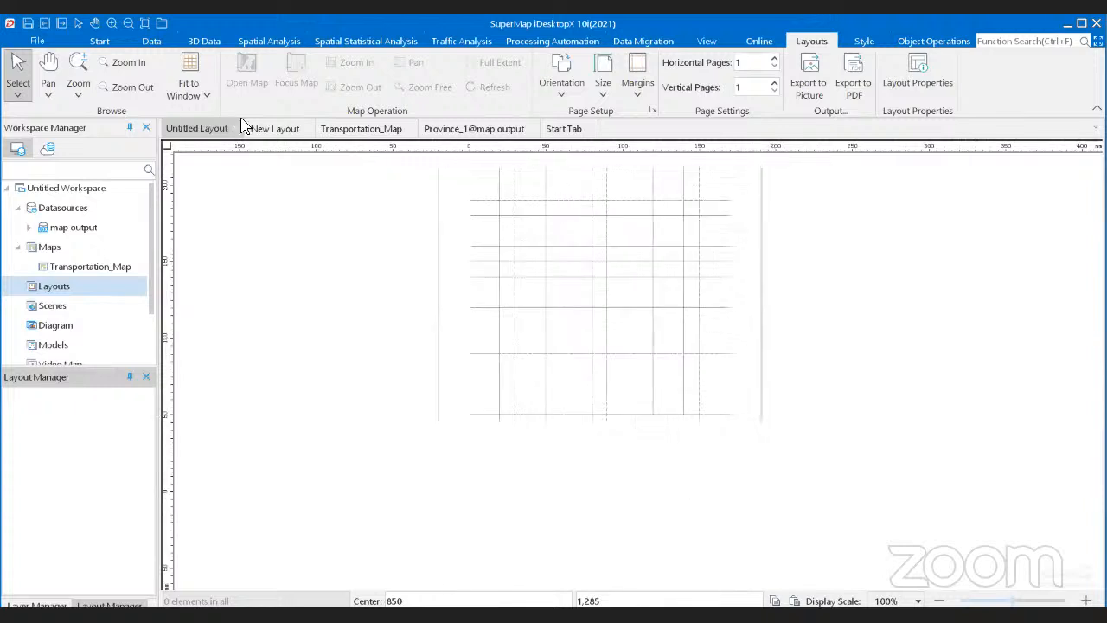
left_click(48, 64)
left_click_drag(608, 216, 588, 287)
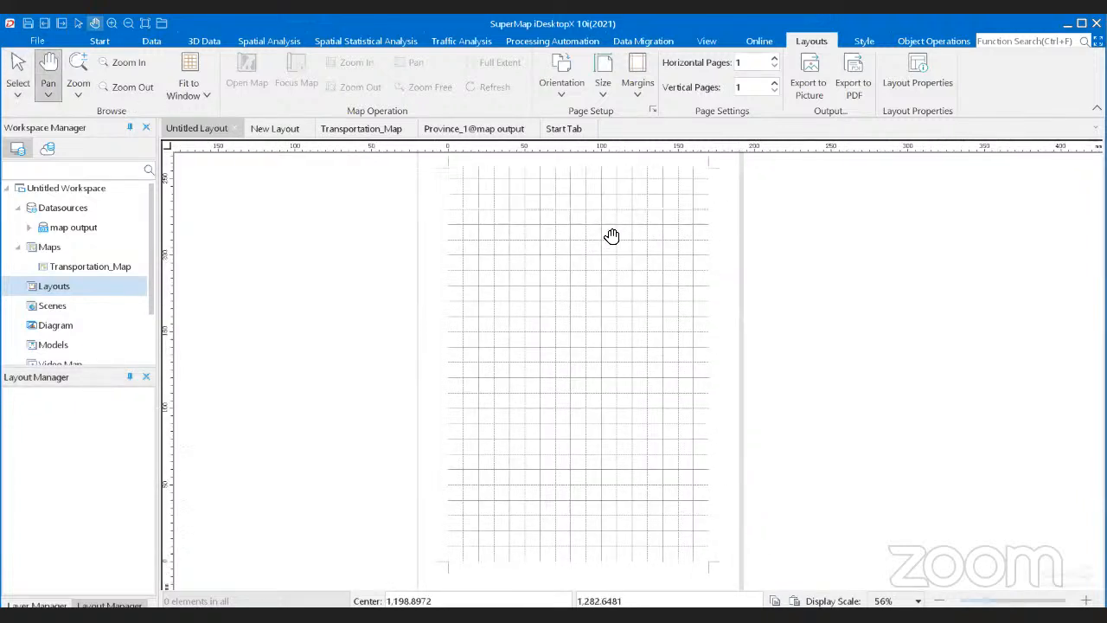
Step: Try the landscape orientation for the layout page and return it to portrait
left_click_drag(613, 236, 612, 243)
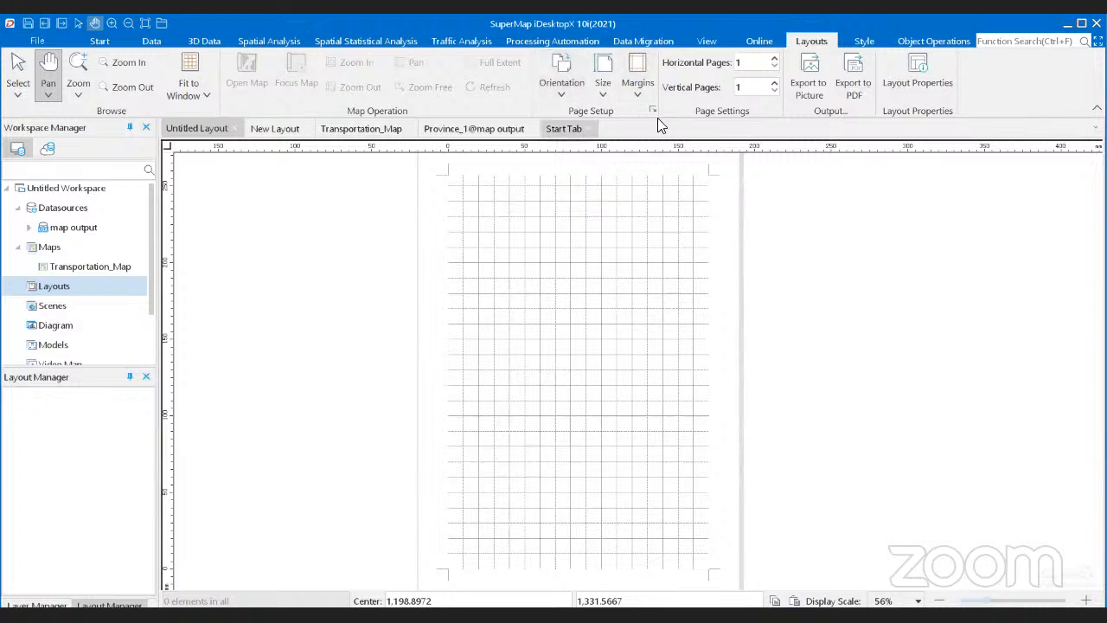
left_click(563, 93)
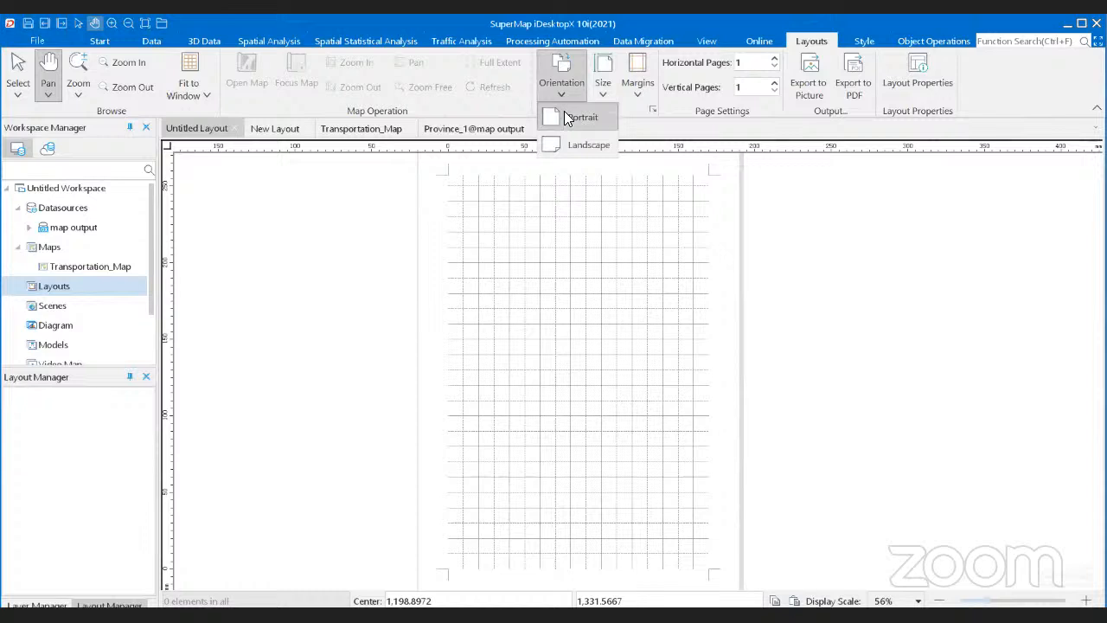
left_click(580, 147)
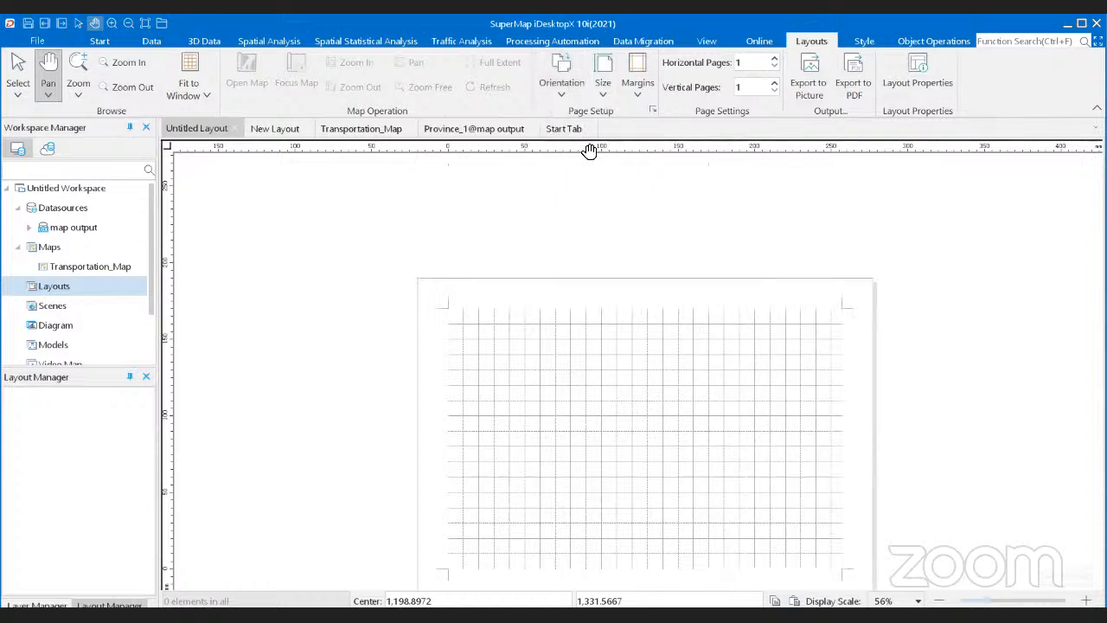
scroll(667, 428, "down", 1)
left_click_drag(656, 446, 647, 380)
left_click(557, 90)
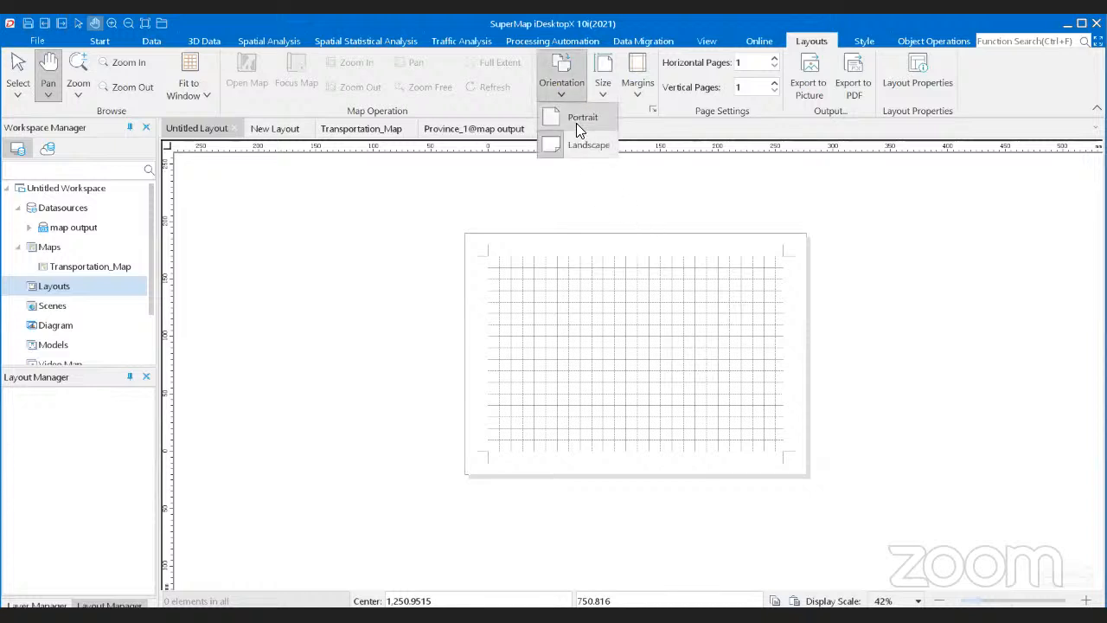
left_click(576, 119)
left_click_drag(643, 206, 646, 259)
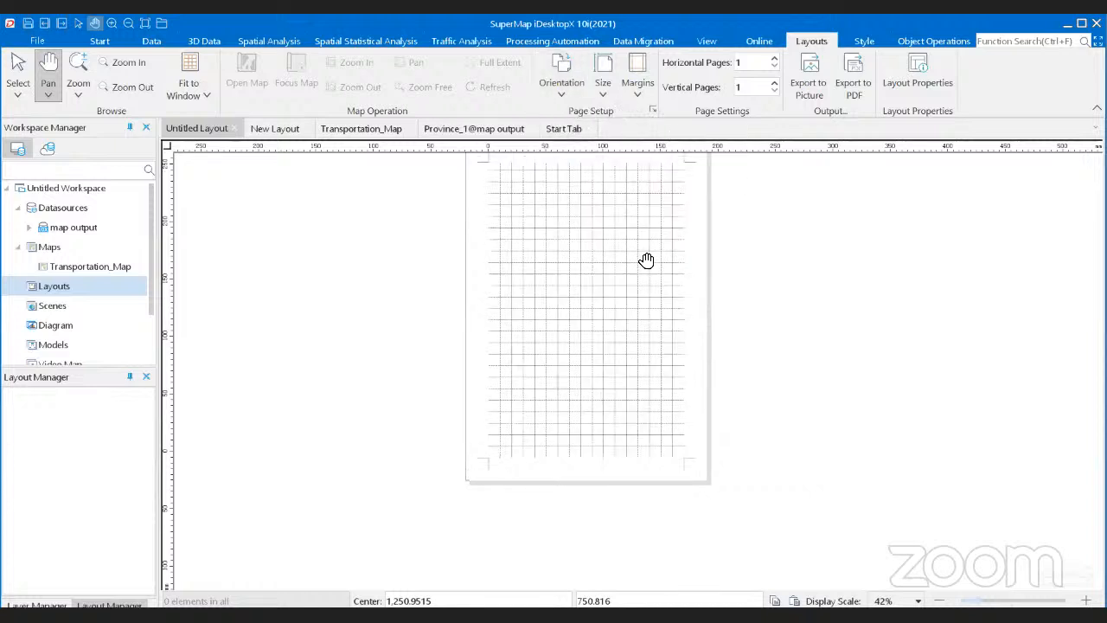
Step: Examine the preset paper sizes and page margins available for the layout
left_click(600, 97)
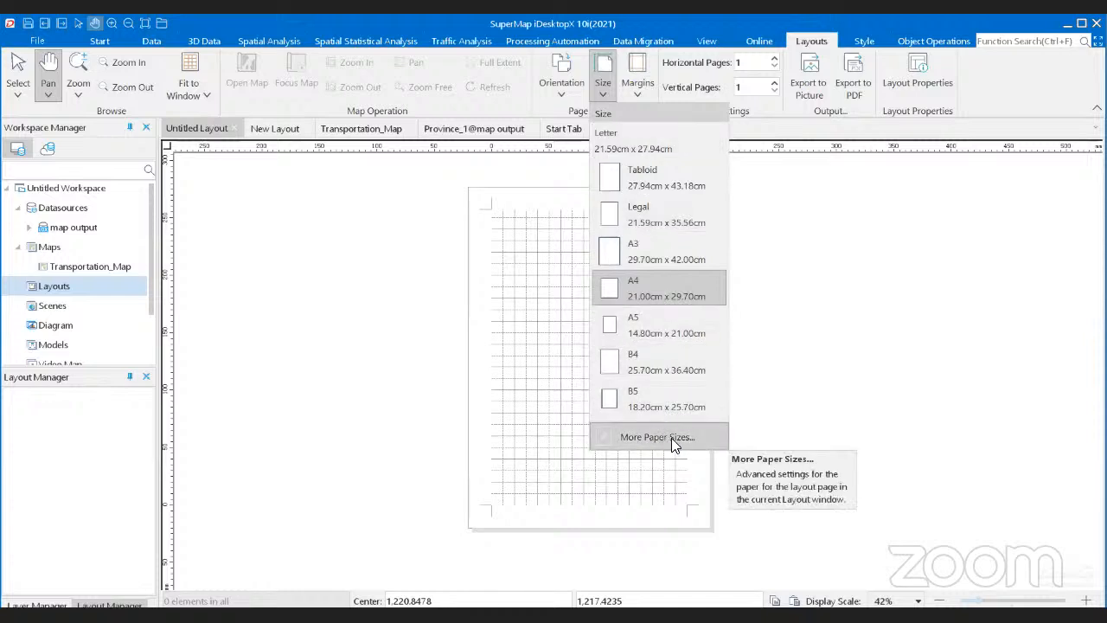
left_click(640, 93)
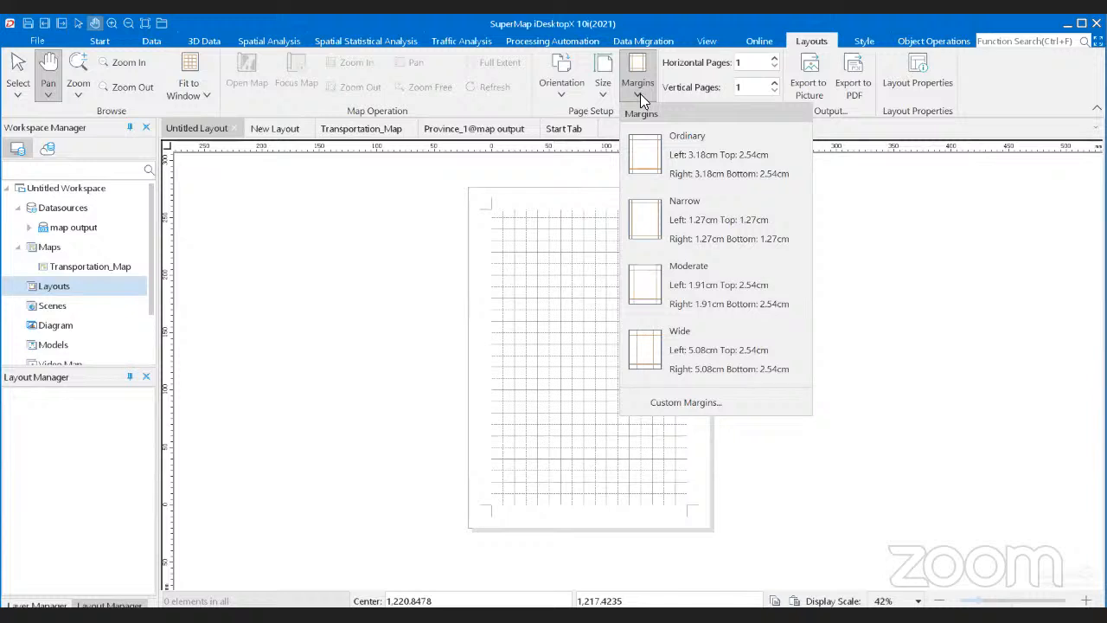
left_click(1029, 268)
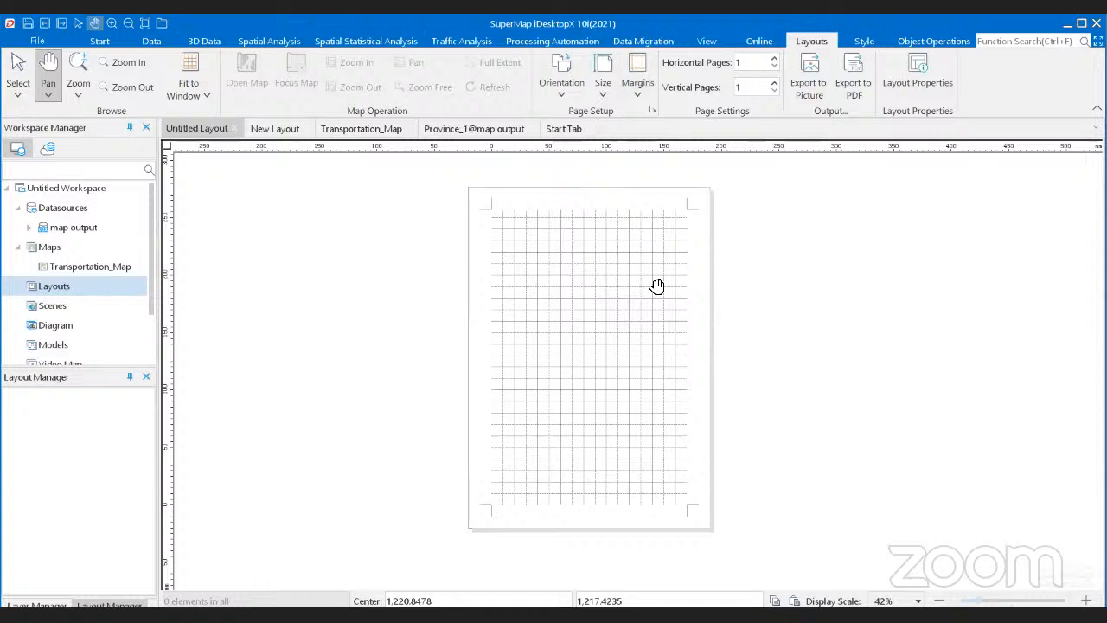
Step: Draw a rectangular map frame about 150 mm wide and 240 mm high inside the page margins
left_click(856, 41)
left_click(916, 39)
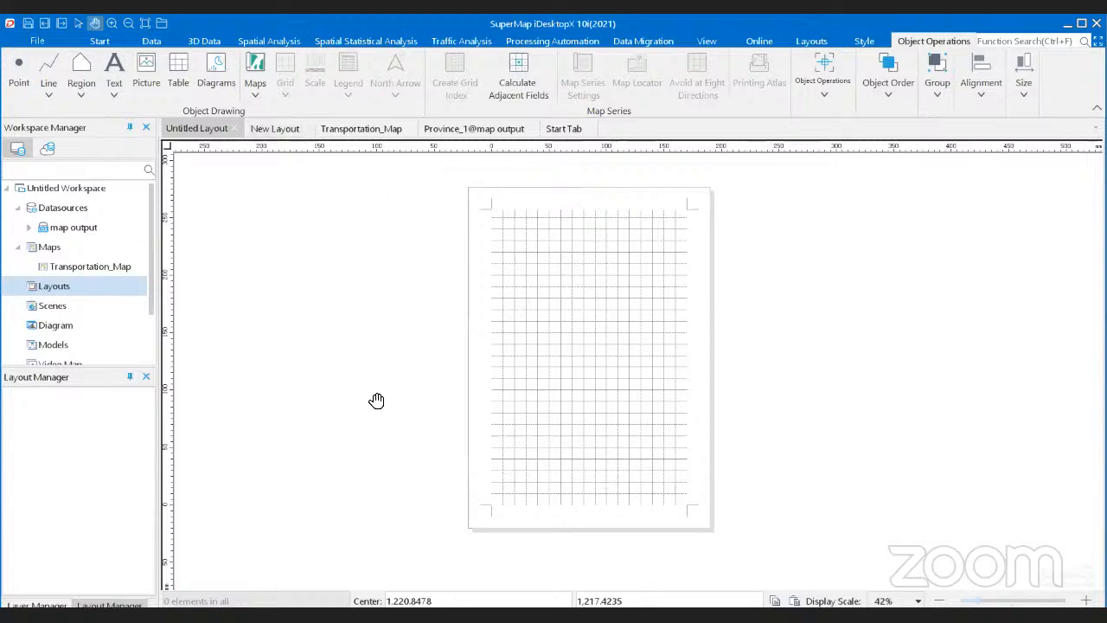
left_click(258, 74)
left_click(258, 91)
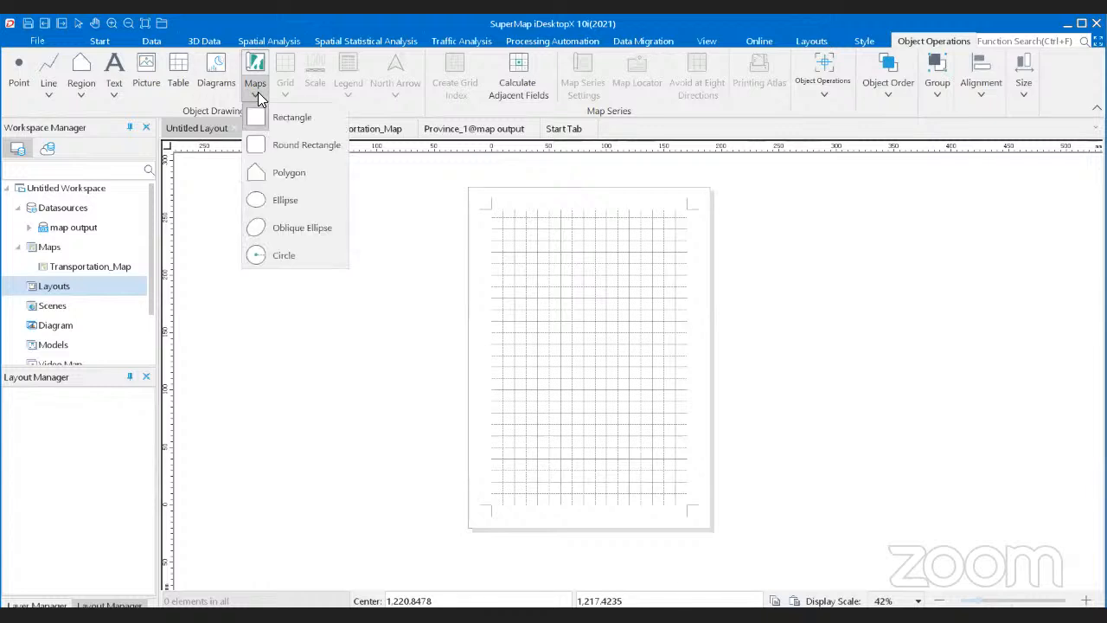
left_click(257, 92)
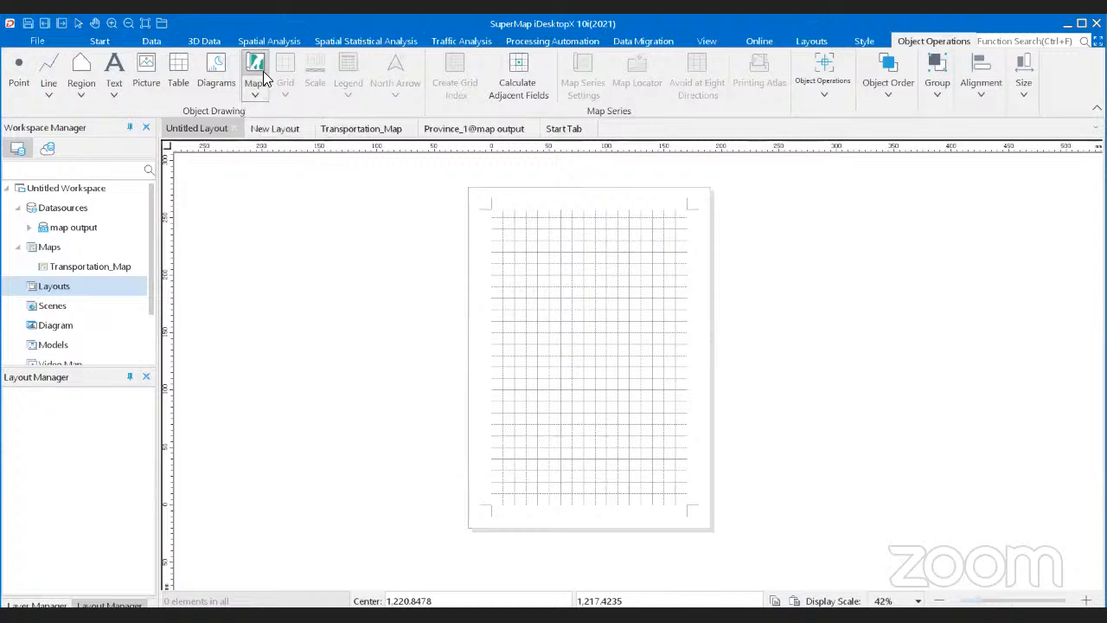
left_click(259, 76)
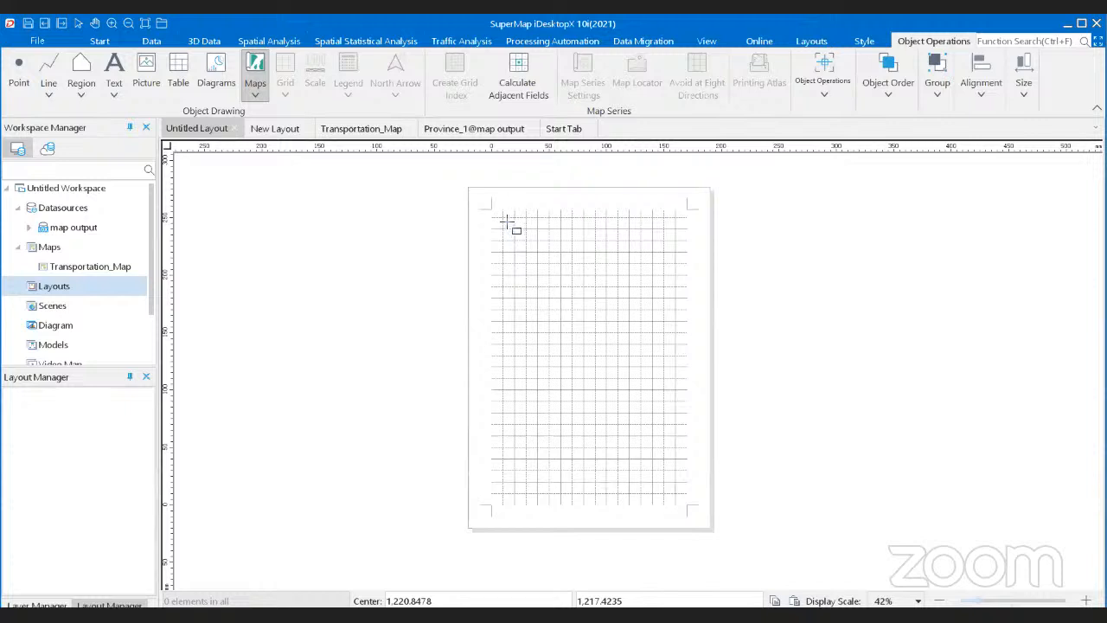
left_click_drag(506, 222, 676, 491)
Step: Fill the drawn frame with the saved map Transportation_Map
left_click(552, 320)
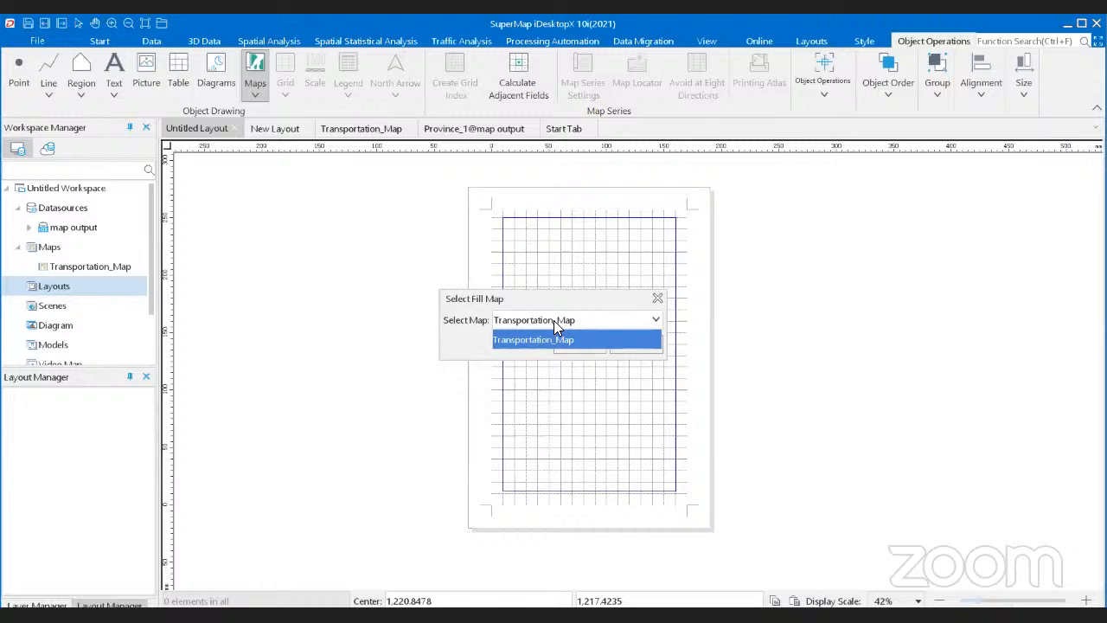
left_click(554, 325)
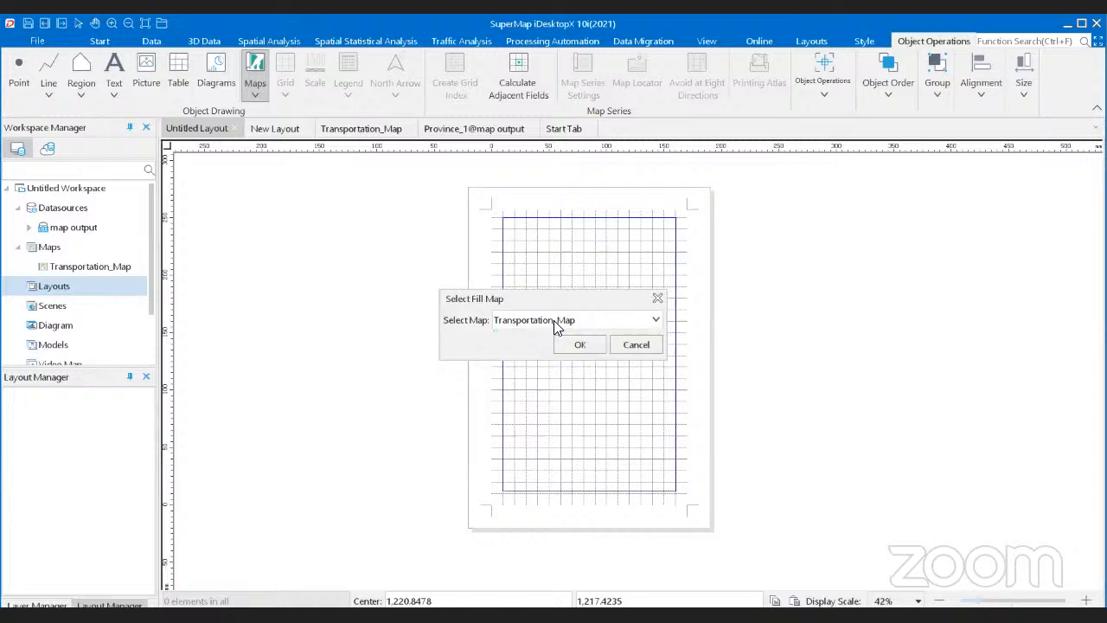
left_click(553, 321)
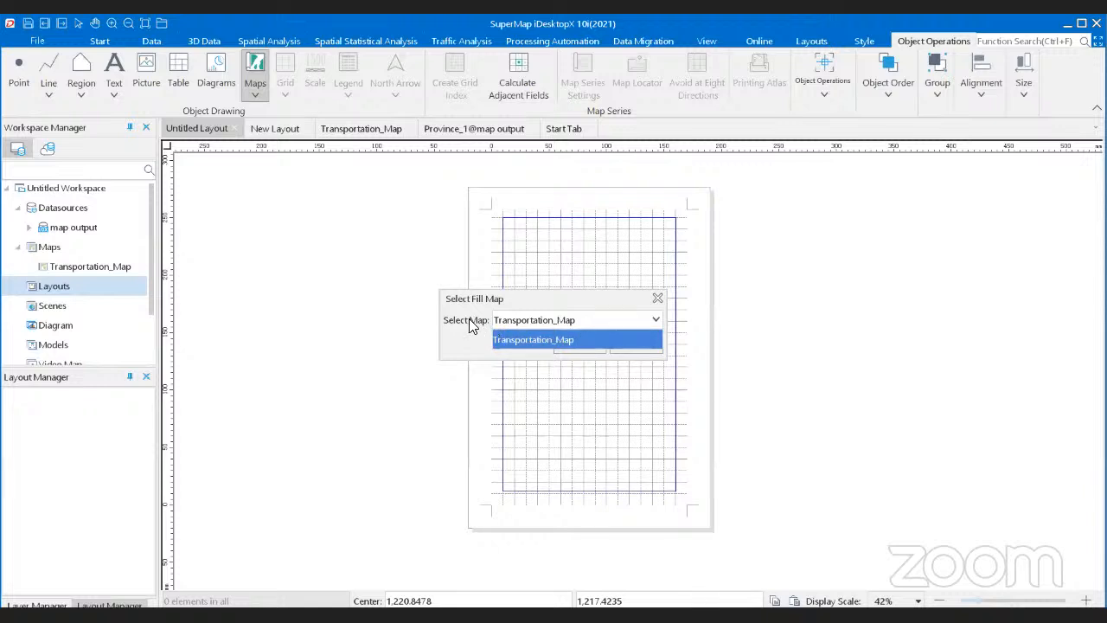
left_click(506, 343)
left_click(592, 345)
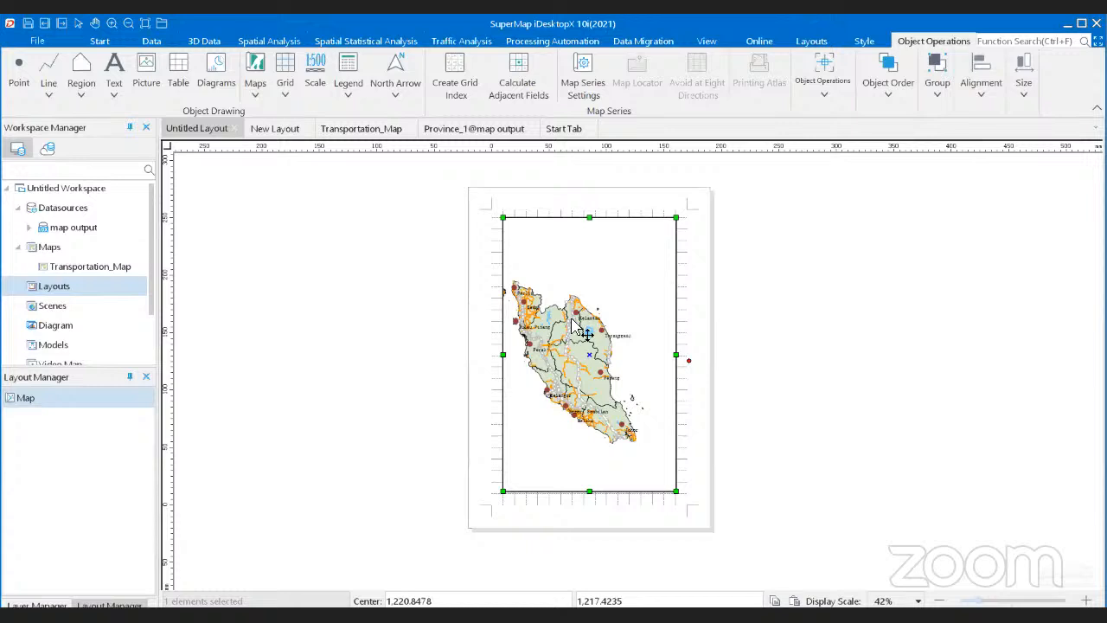
Step: Focus the map inside its frame, pan it until the whole peninsula sits centred, and release the focus
scroll(587, 197, "up", 1)
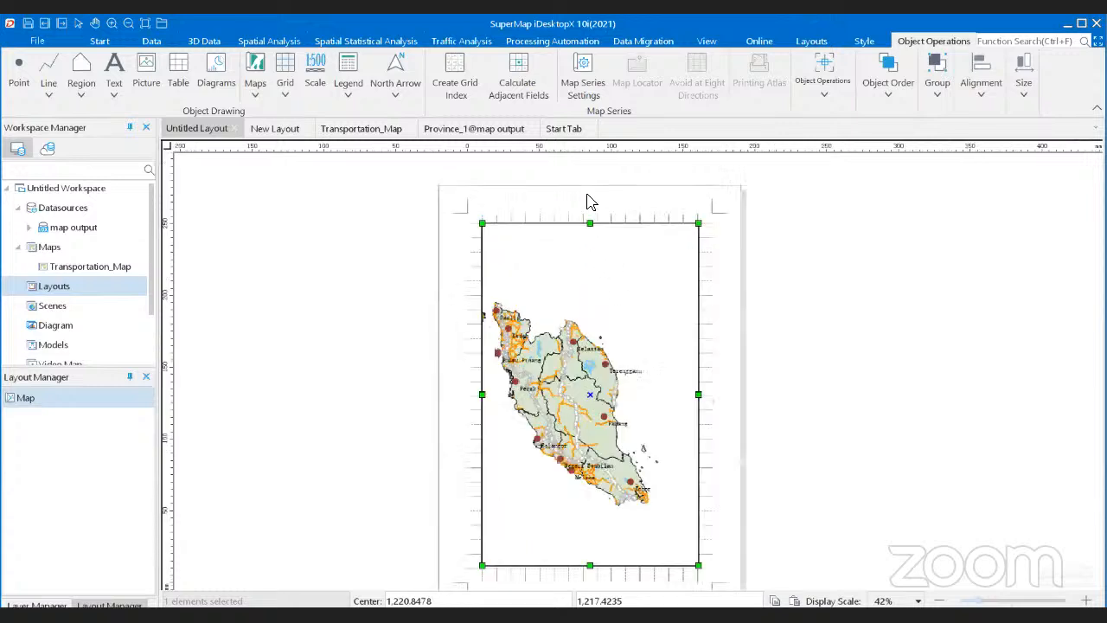
right_click(624, 382)
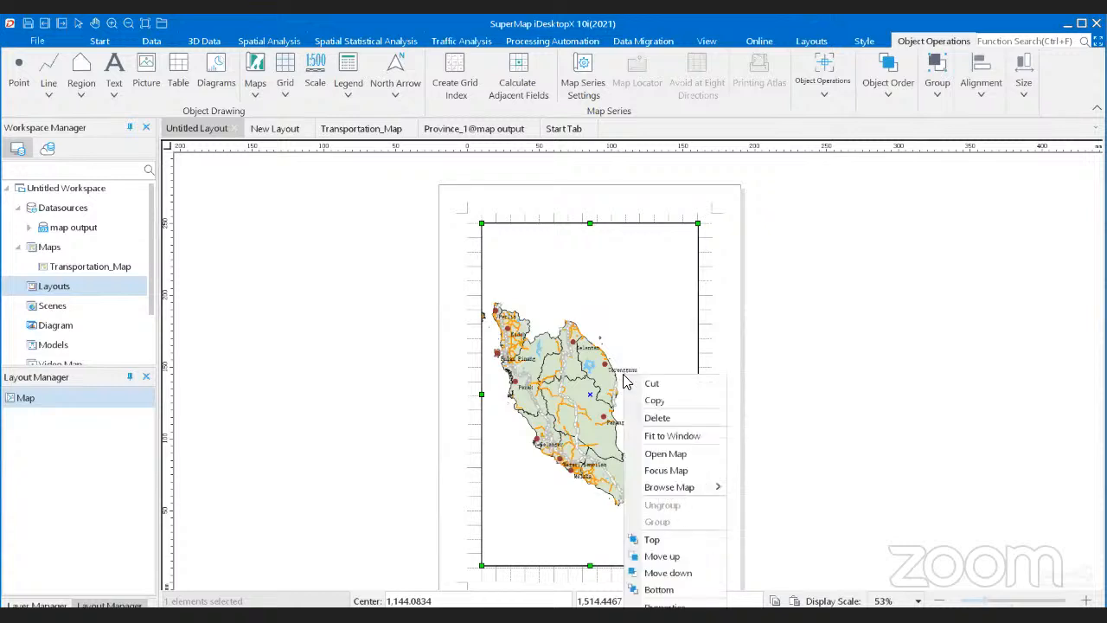
left_click(869, 50)
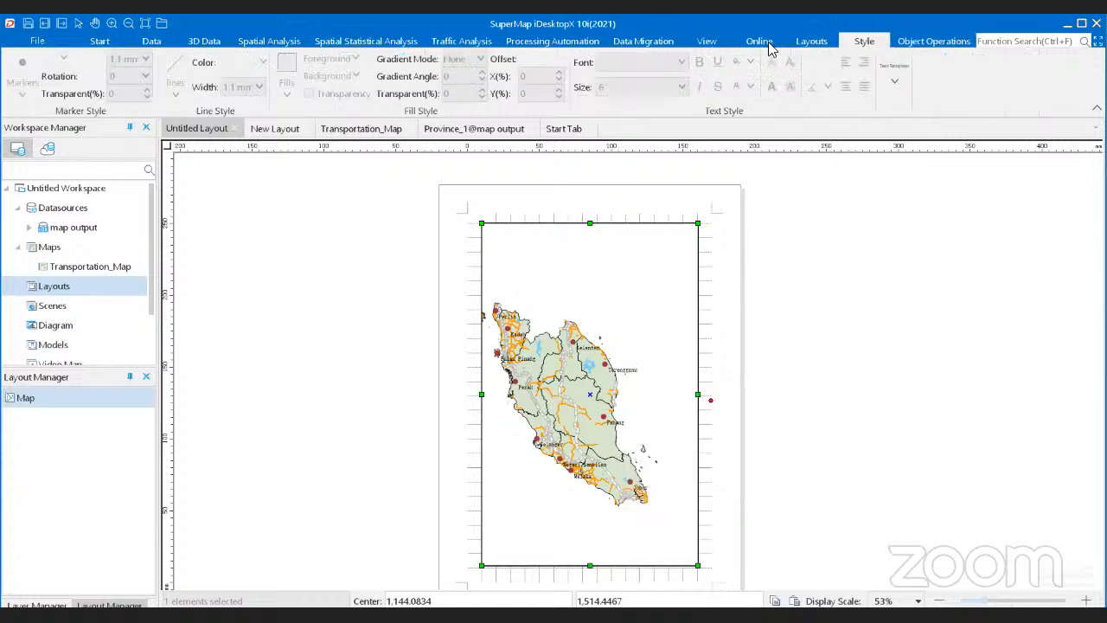
left_click(801, 43)
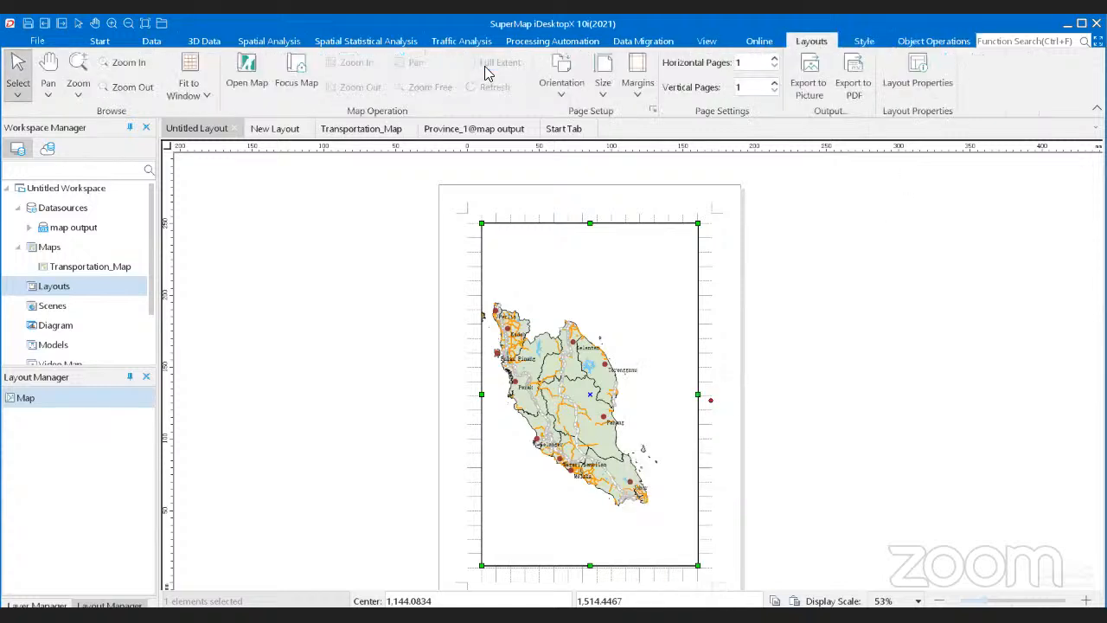
left_click(289, 73)
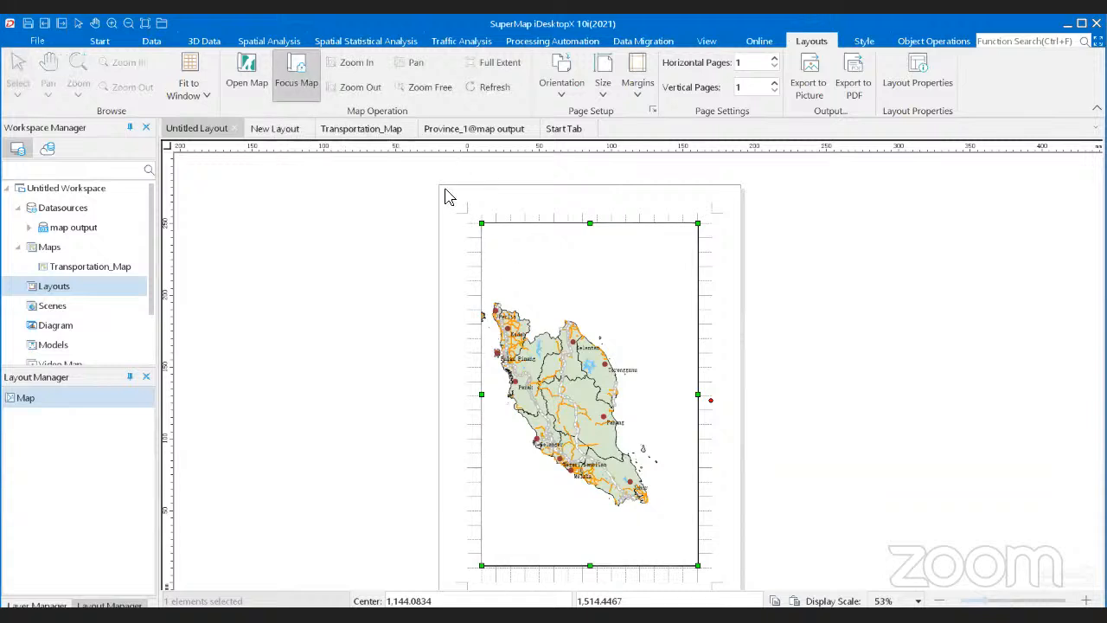
left_click(95, 22)
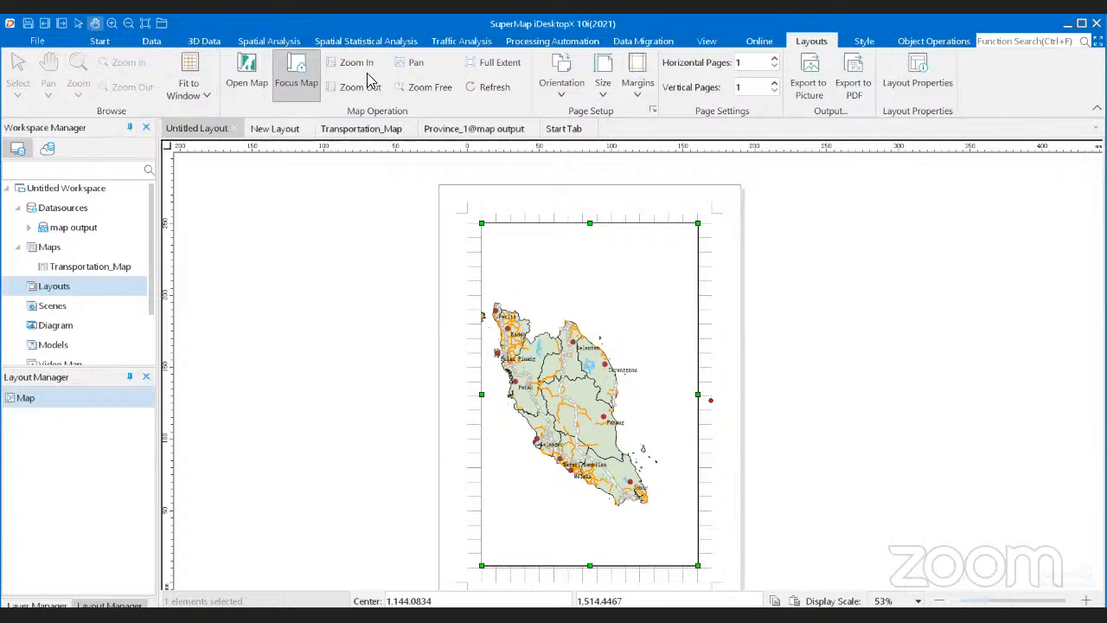
left_click(410, 64)
left_click_drag(575, 362, 598, 359)
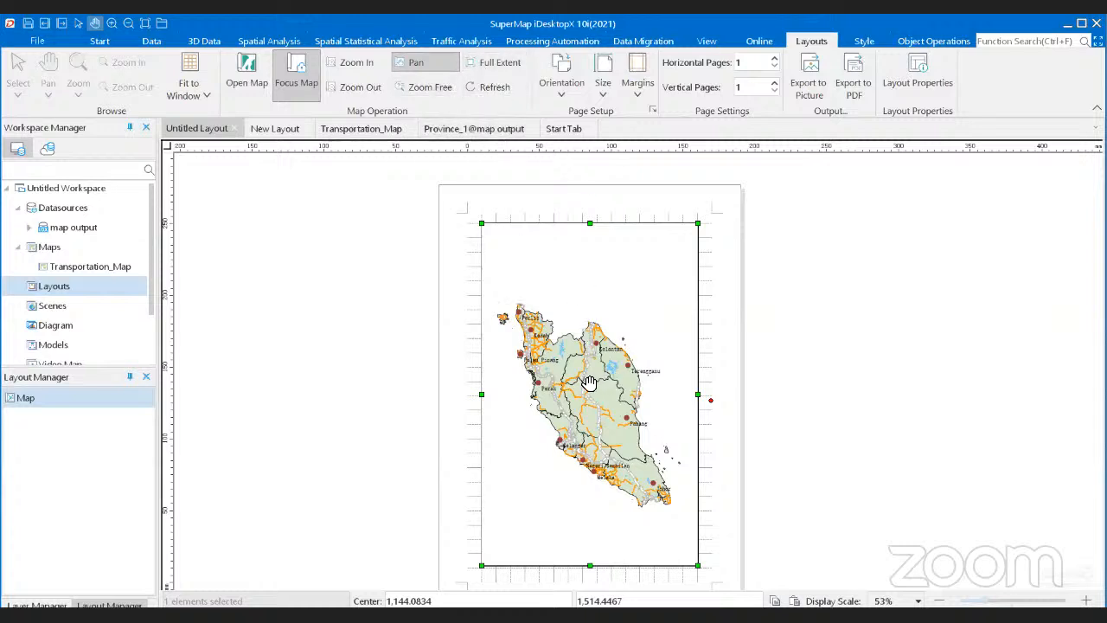
left_click_drag(589, 374, 585, 360)
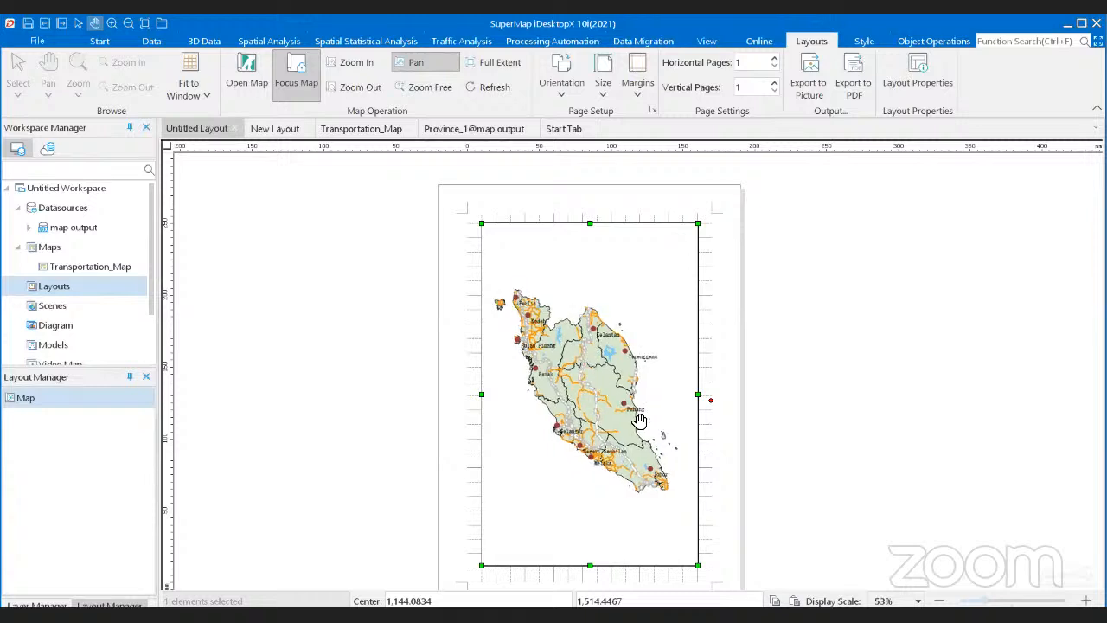
mouse_move(607, 393)
left_mouse_down()
mouse_move(623, 396)
mouse_move(608, 394)
left_mouse_up()
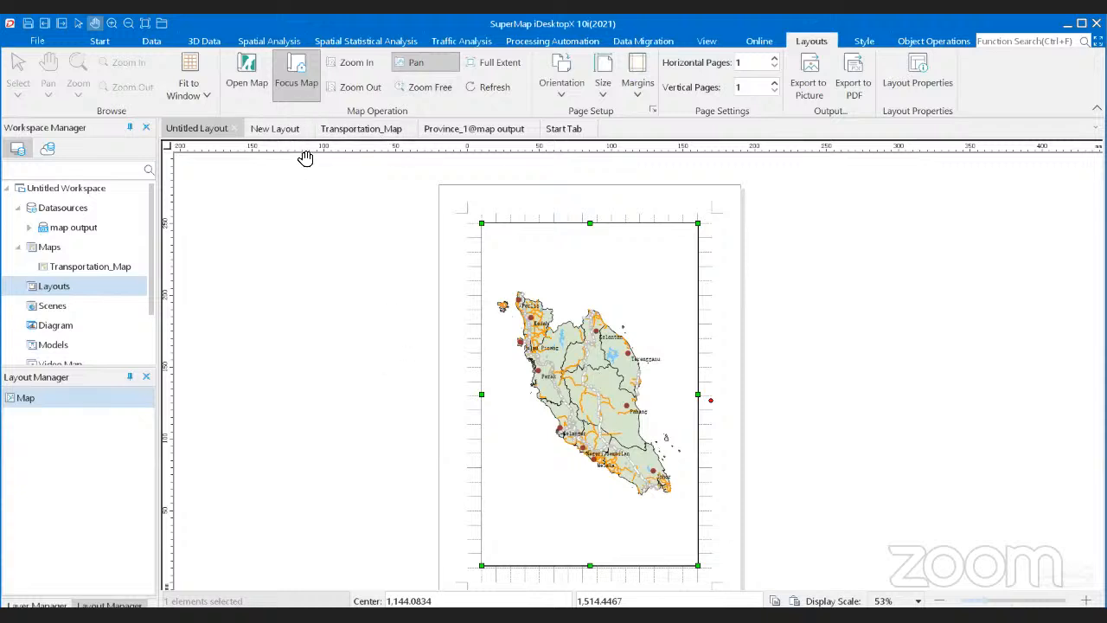
left_click(292, 76)
left_click(307, 73)
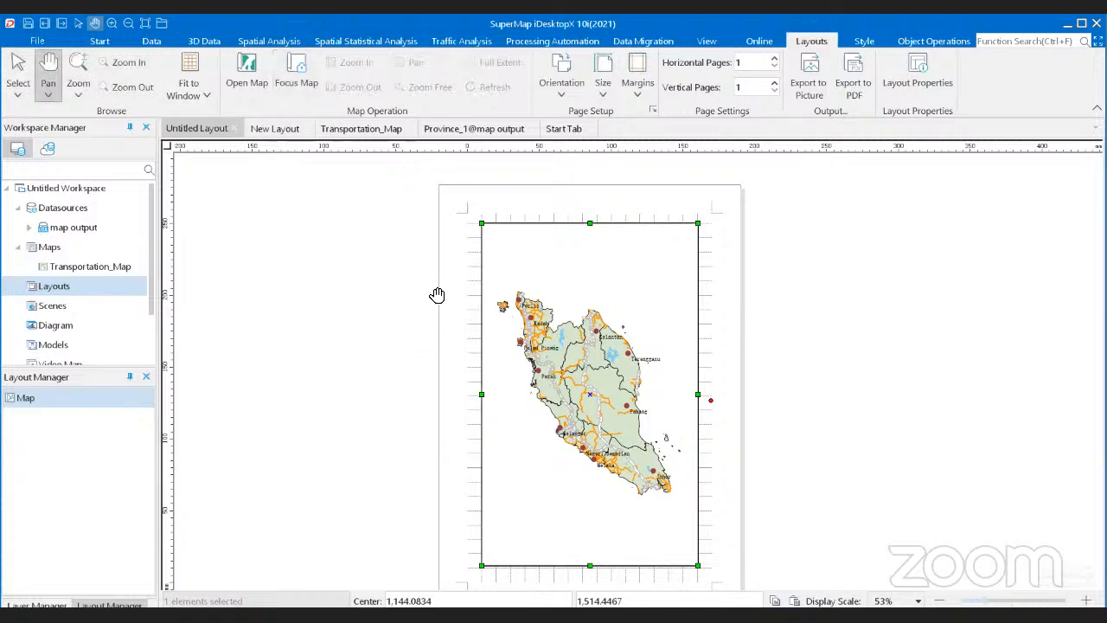
scroll(437, 295, "up", 1)
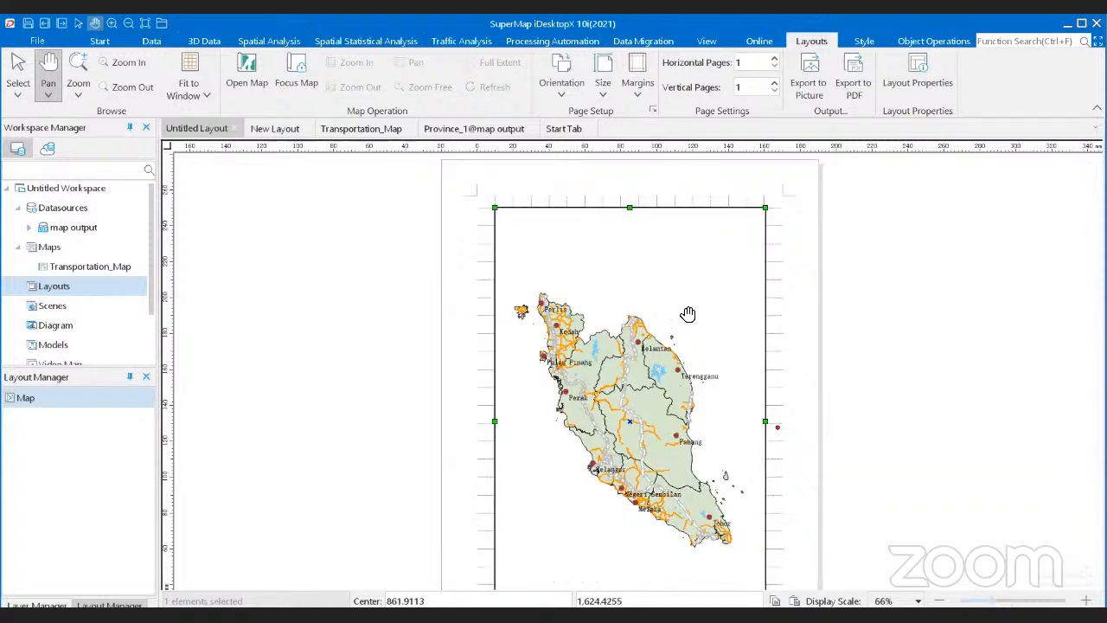
left_click_drag(689, 341, 676, 296)
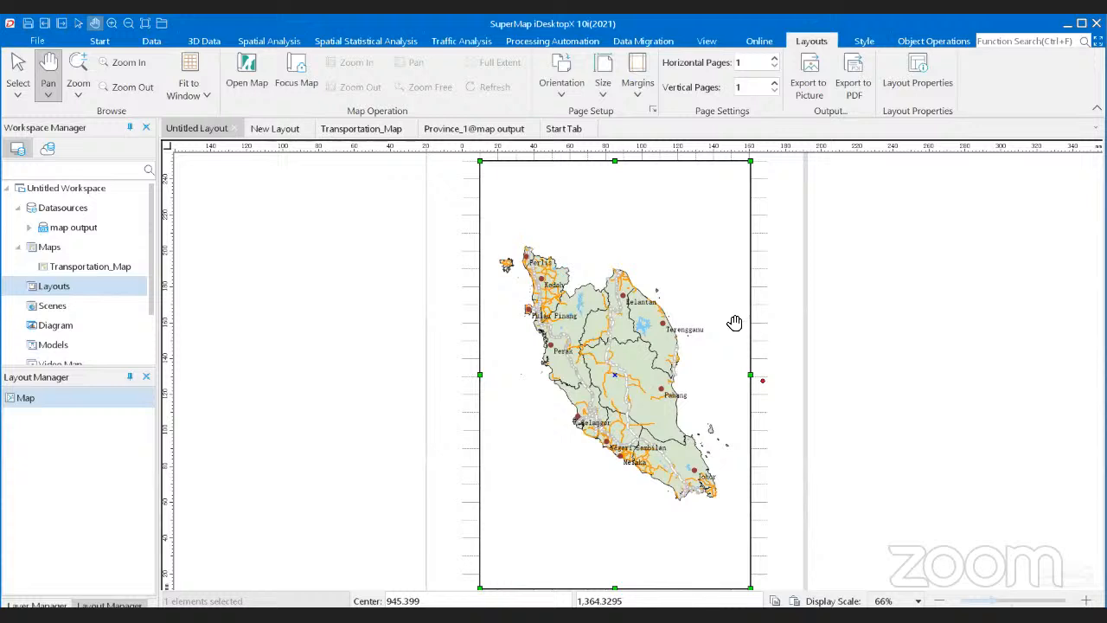
key("Escape")
right_click(801, 328)
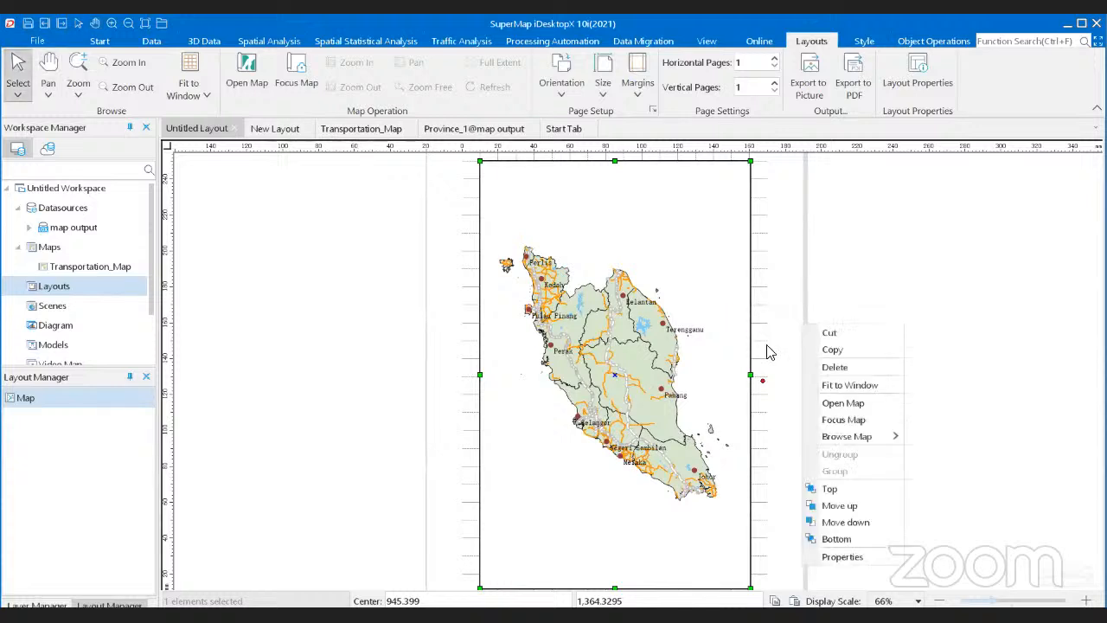
left_click(869, 224)
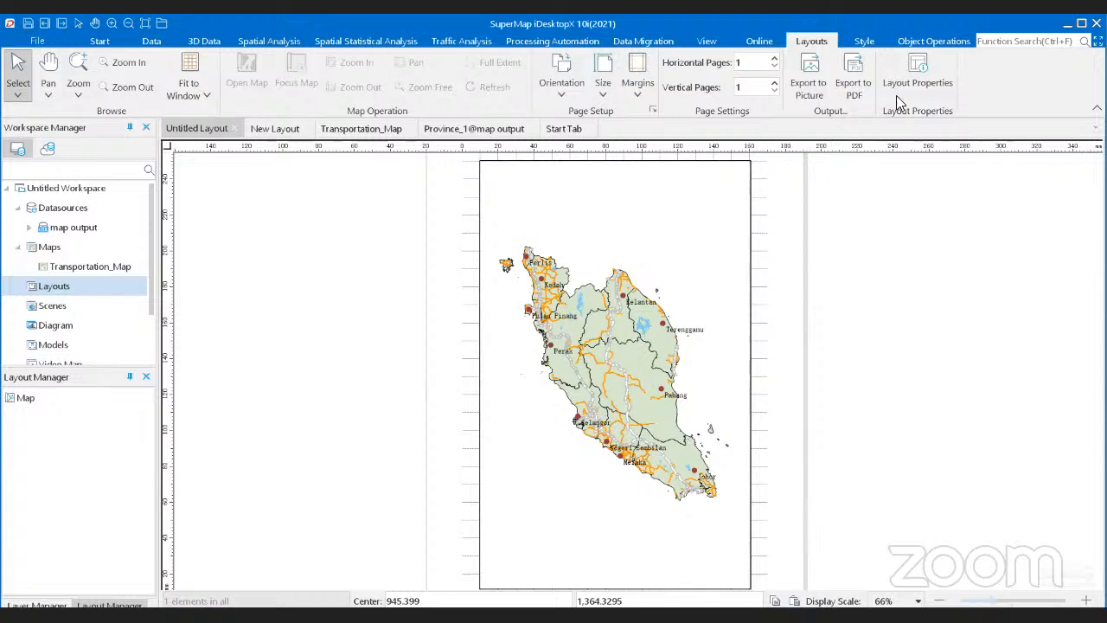
Step: Add the title text "Transportation Map of Peninsular Malaysia" in the blank area above the map and move it towards the frame's centre
left_click(923, 43)
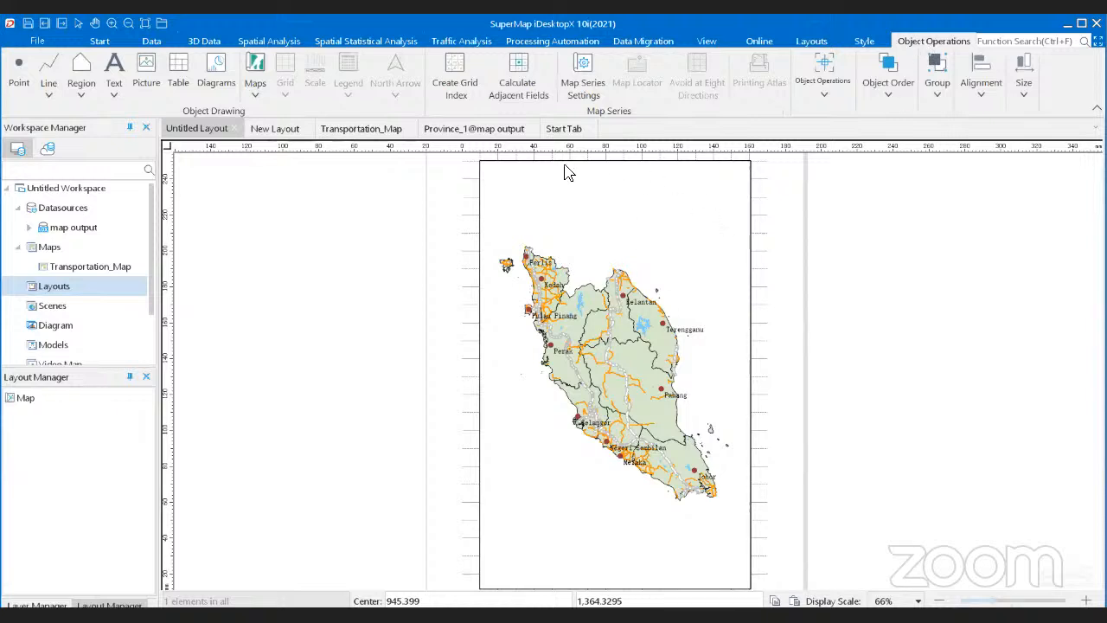
left_click(673, 236)
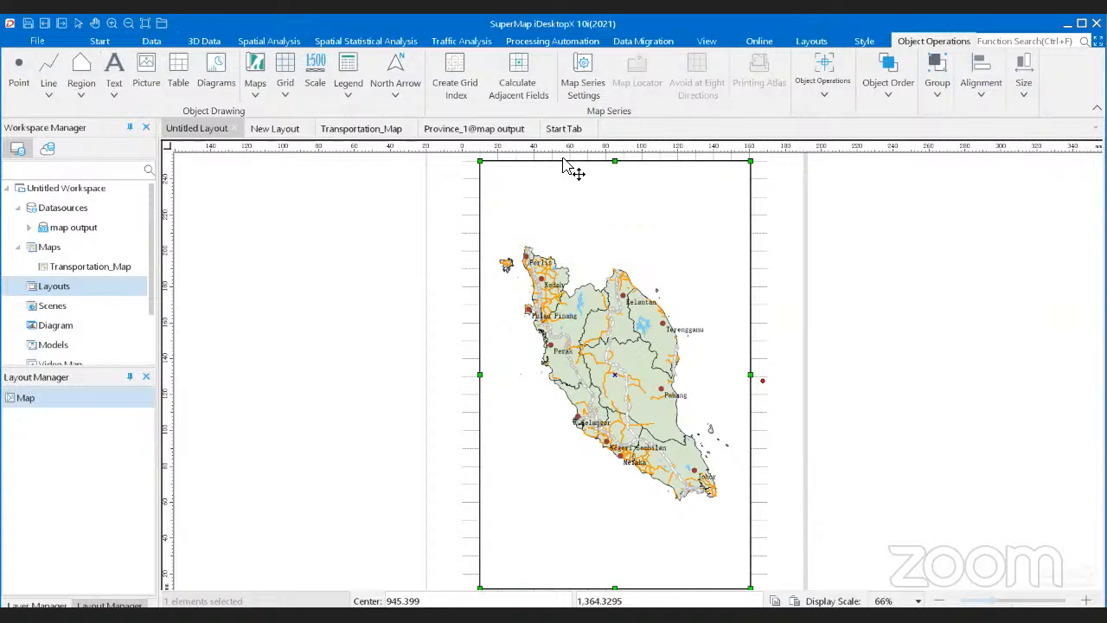
scroll(569, 164, "up", 2)
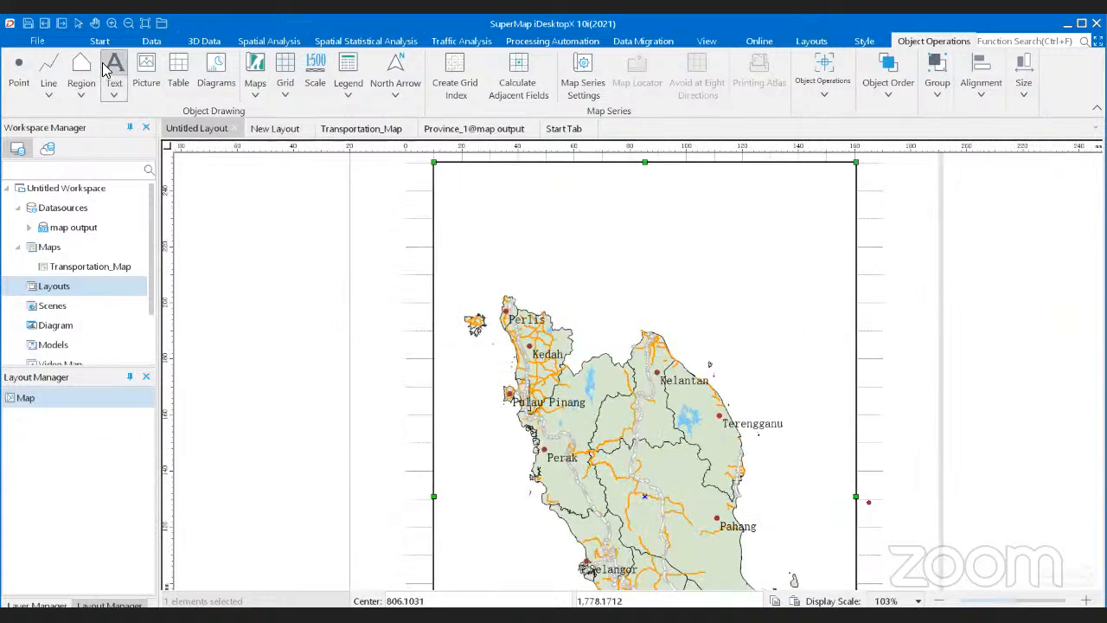
left_click(110, 68)
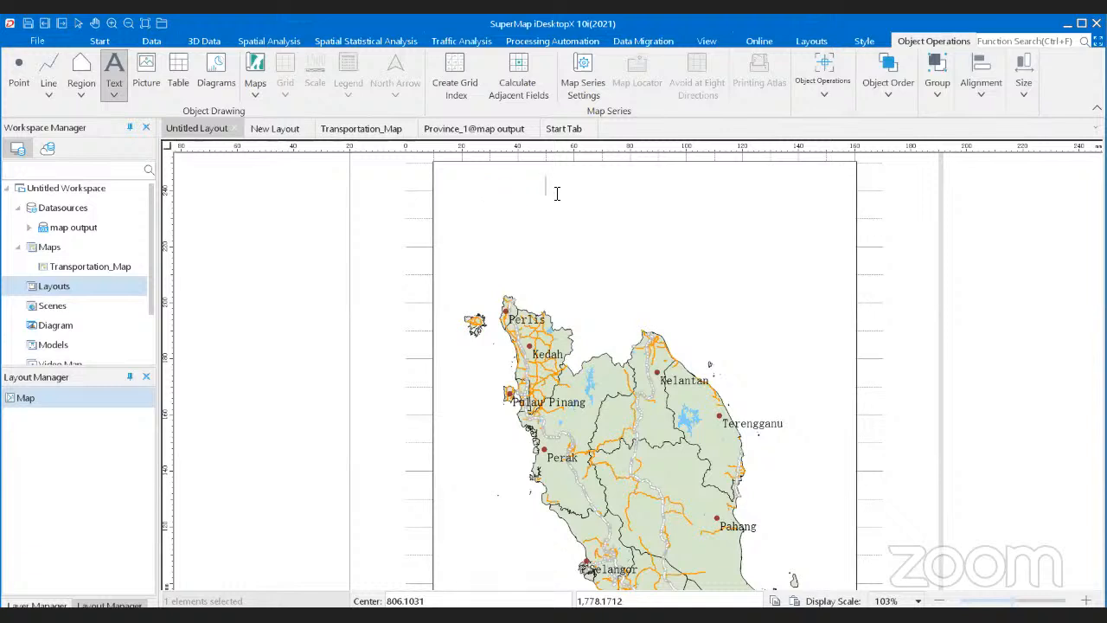
type("Transportation Map of P")
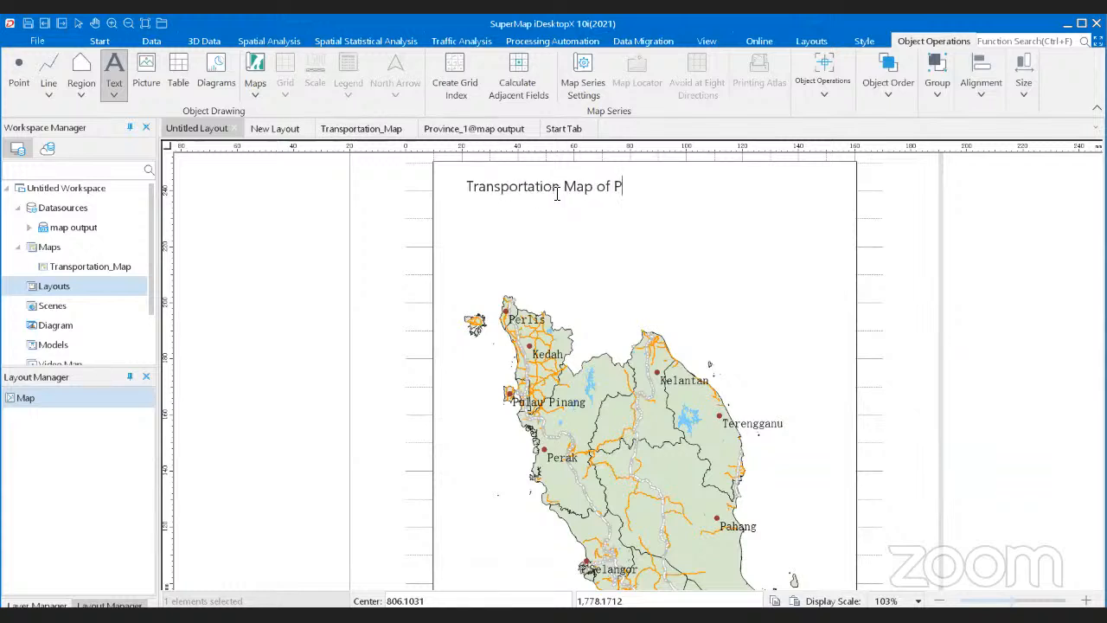
type("eninsu")
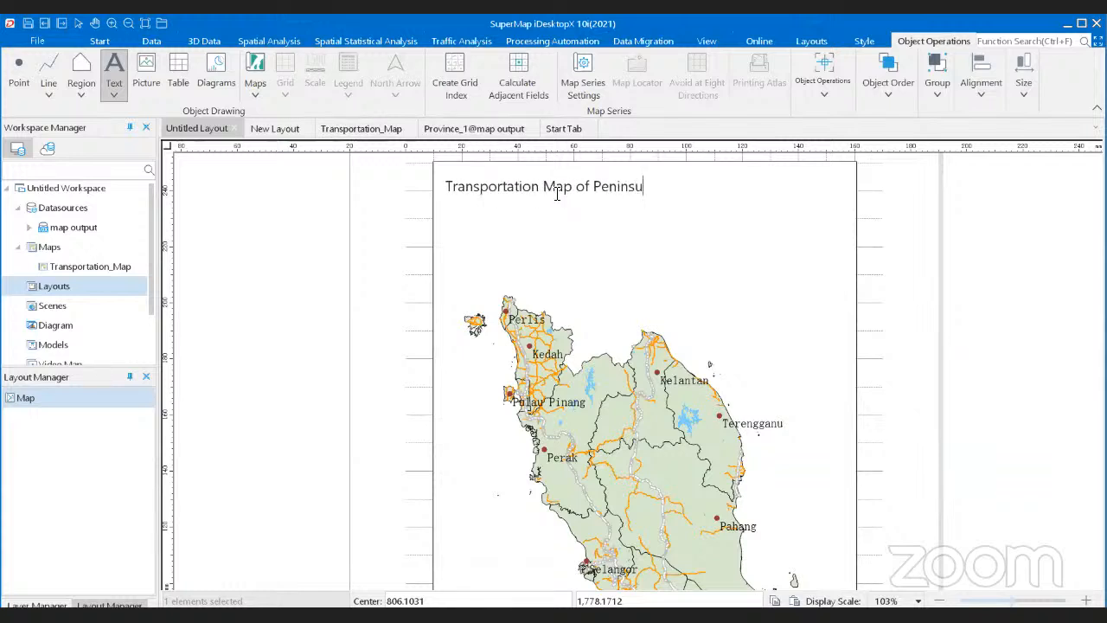
type("lar Malaysia")
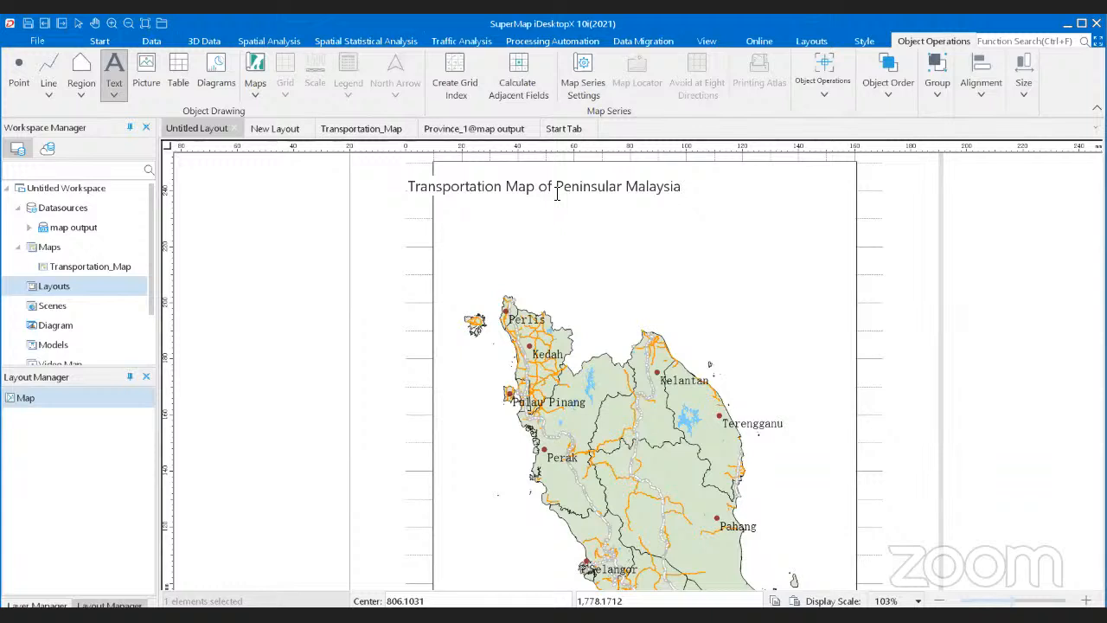
left_click(691, 200)
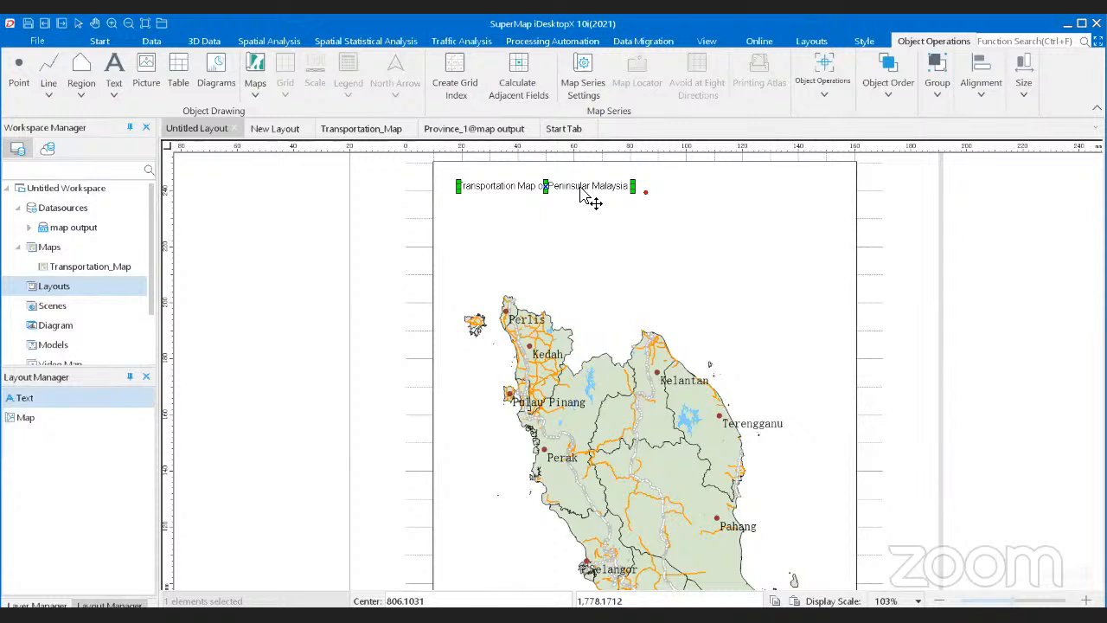
left_click_drag(628, 190, 632, 192)
left_click_drag(655, 199, 662, 192)
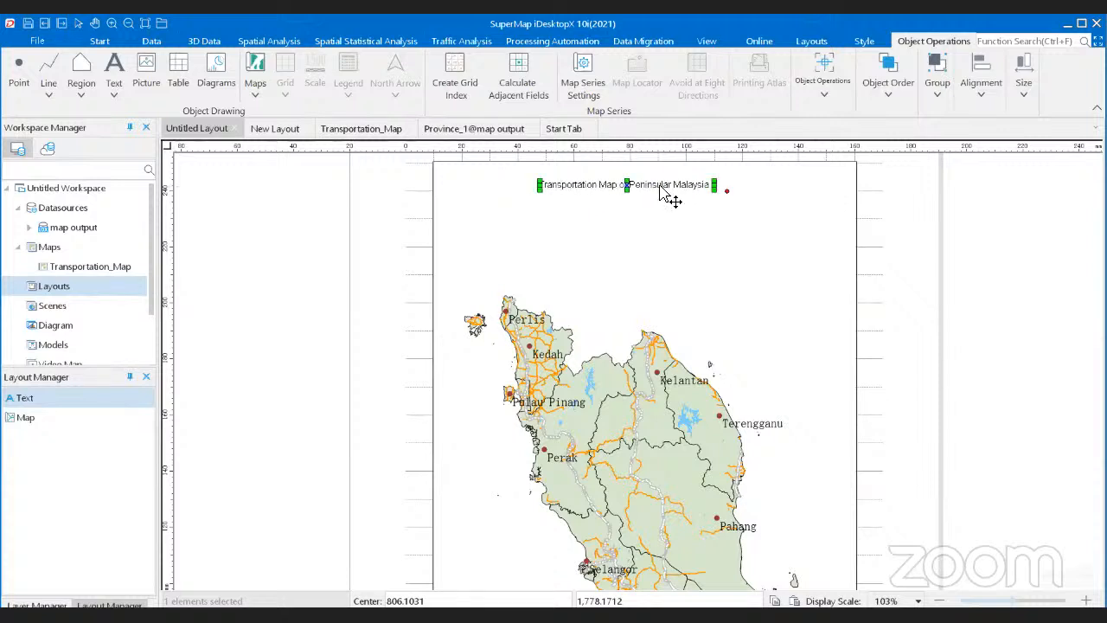
Step: Open the title's properties, widen them until all settings are readable, and set the font size to 16
right_click(662, 192)
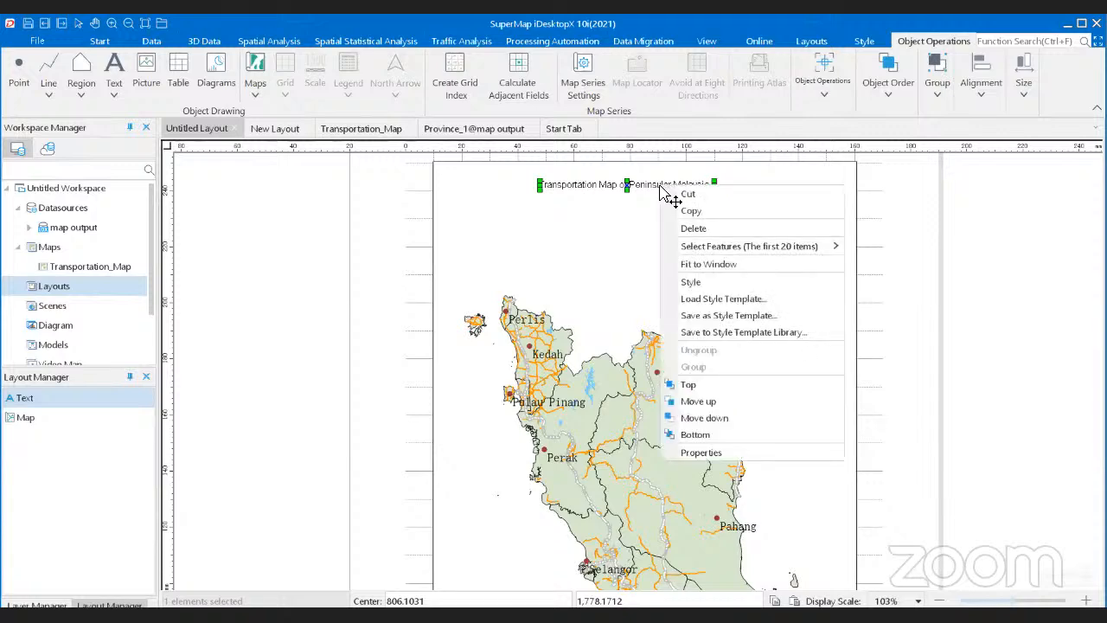
left_click(687, 460)
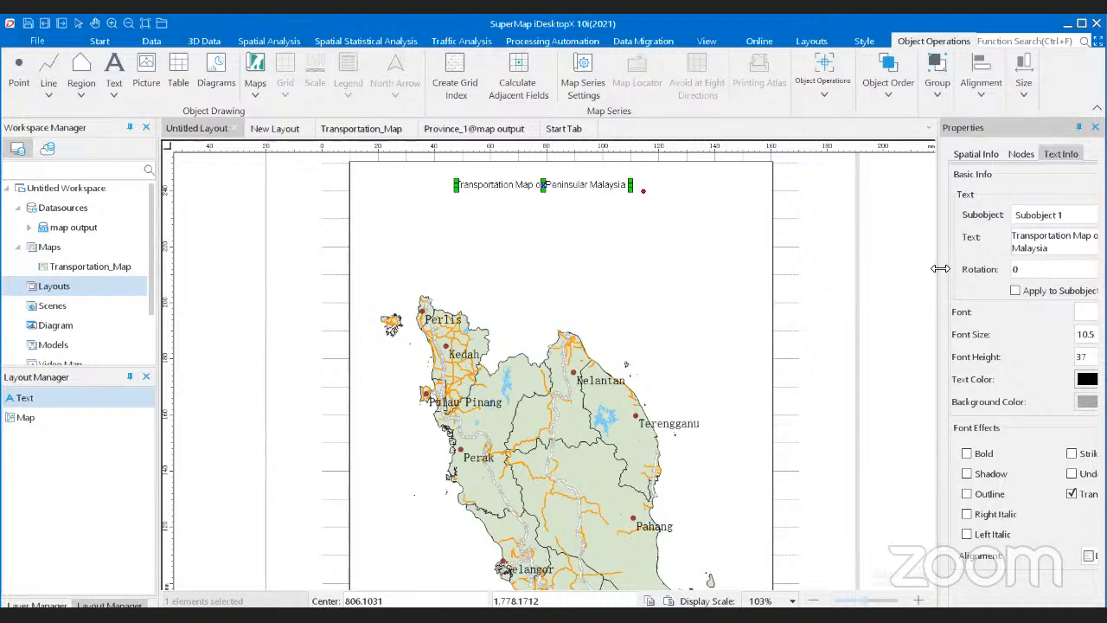
left_click_drag(940, 269, 888, 285)
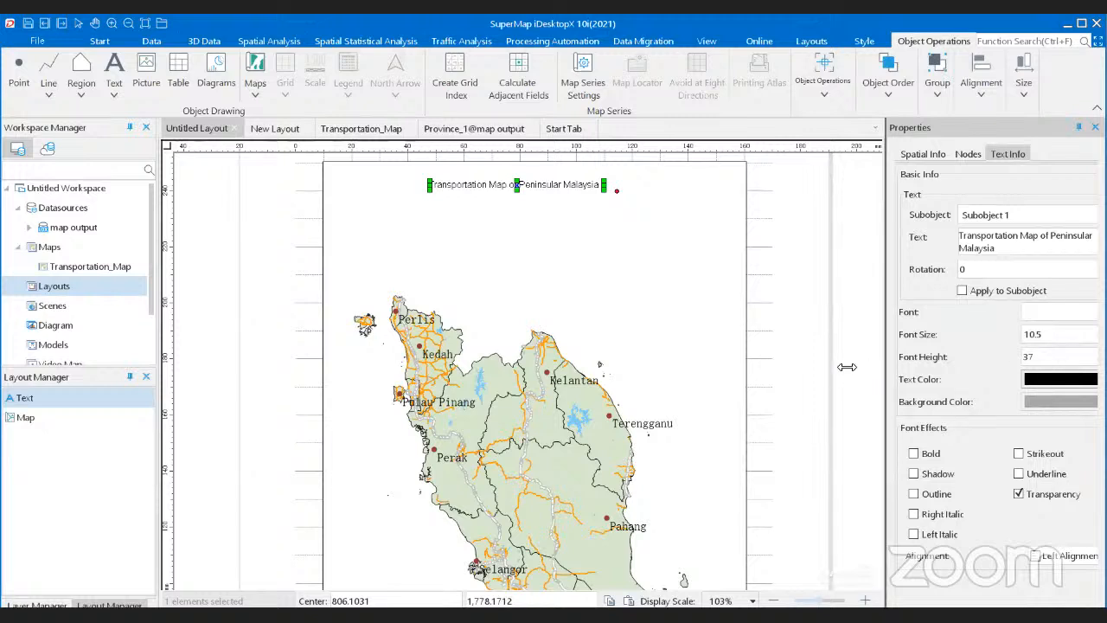
left_click_drag(847, 367, 847, 367)
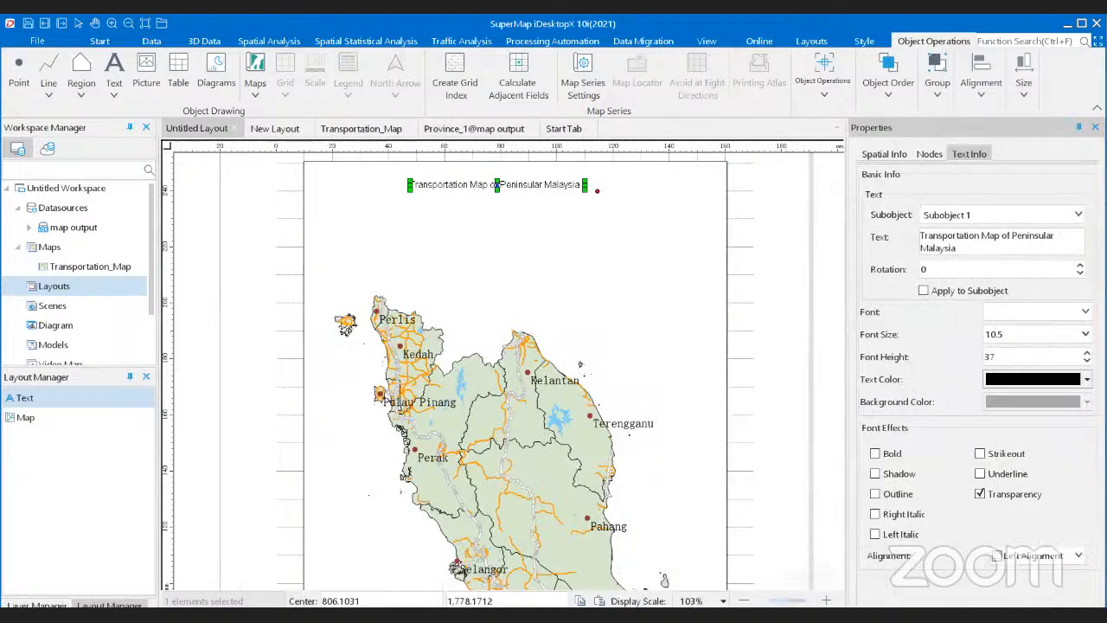
left_click(1085, 334)
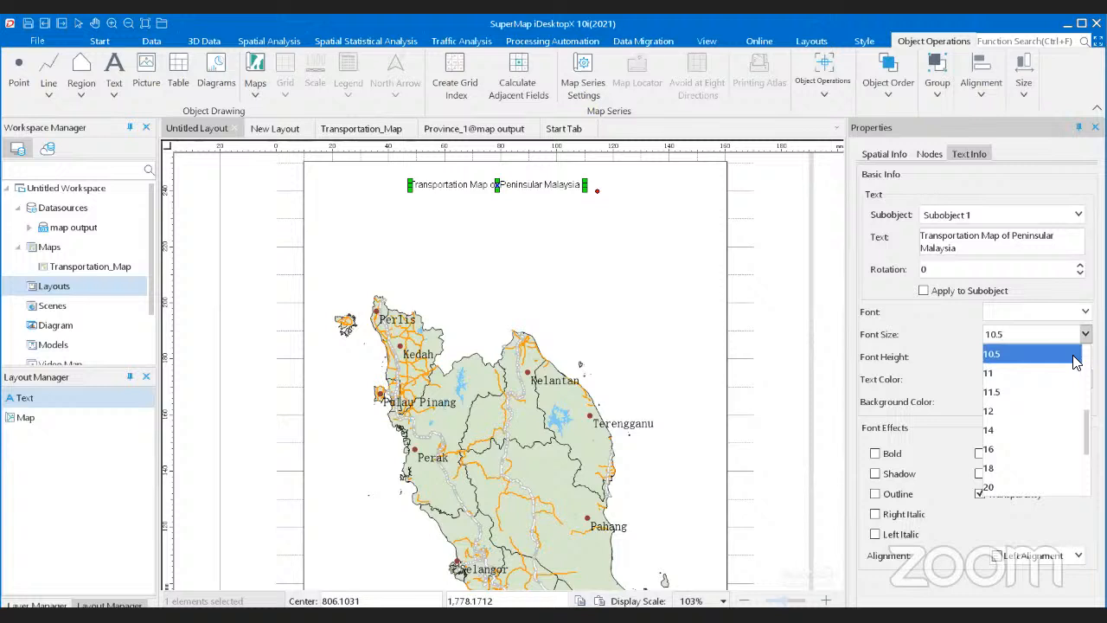
left_click(1038, 430)
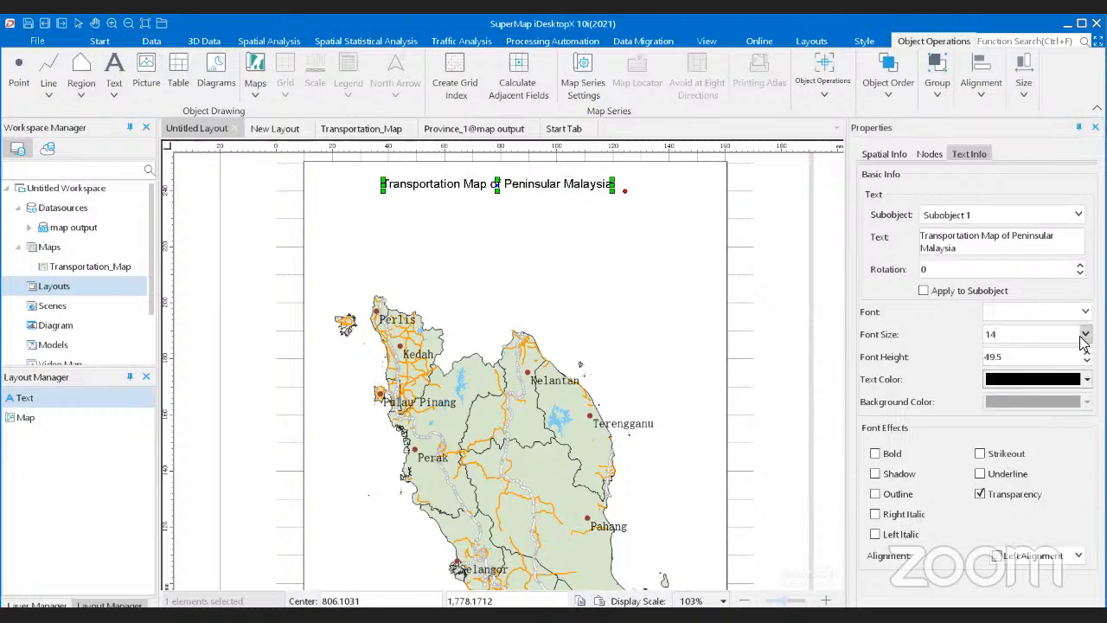
left_click(1085, 334)
left_click(1063, 430)
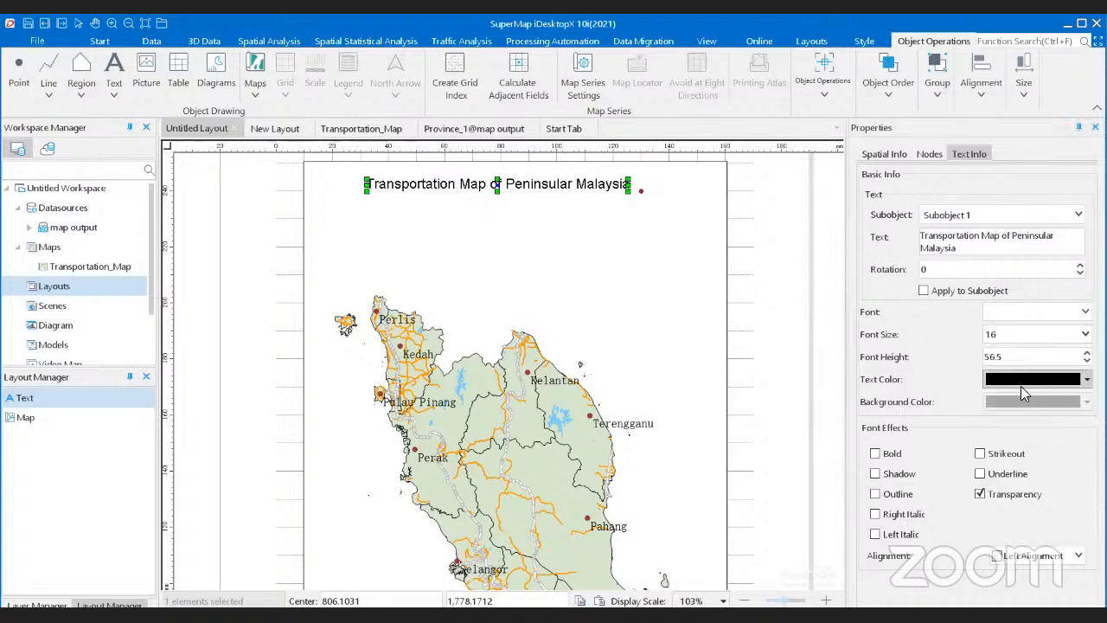
Step: Make the title bold and underlined, try the outline effect and remove it, and set the alignment to Align Center
left_click(875, 454)
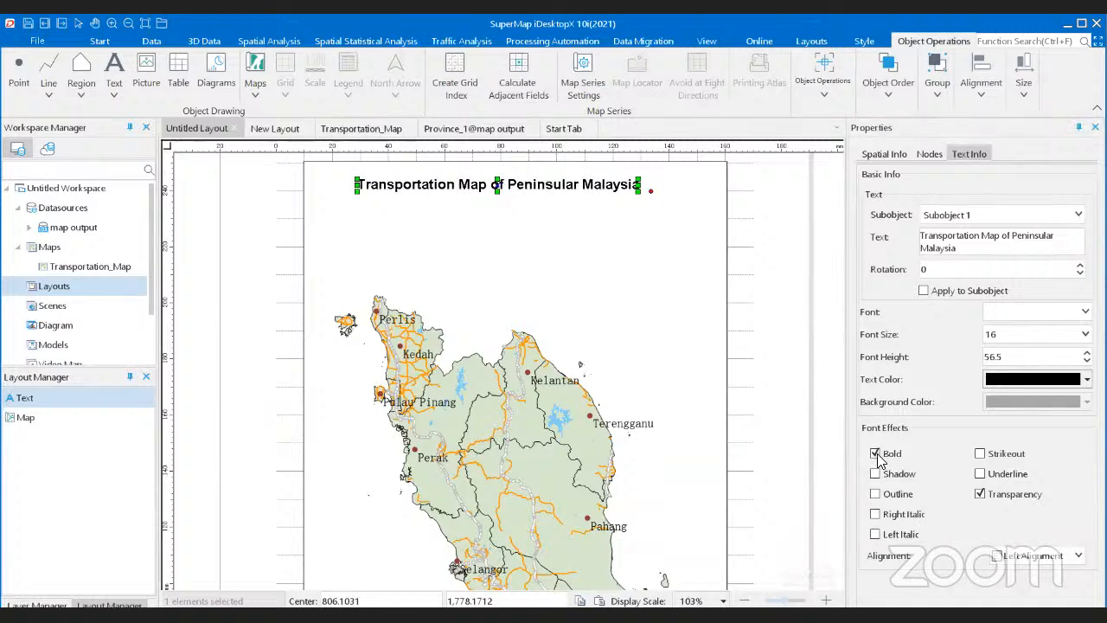
left_click(980, 474)
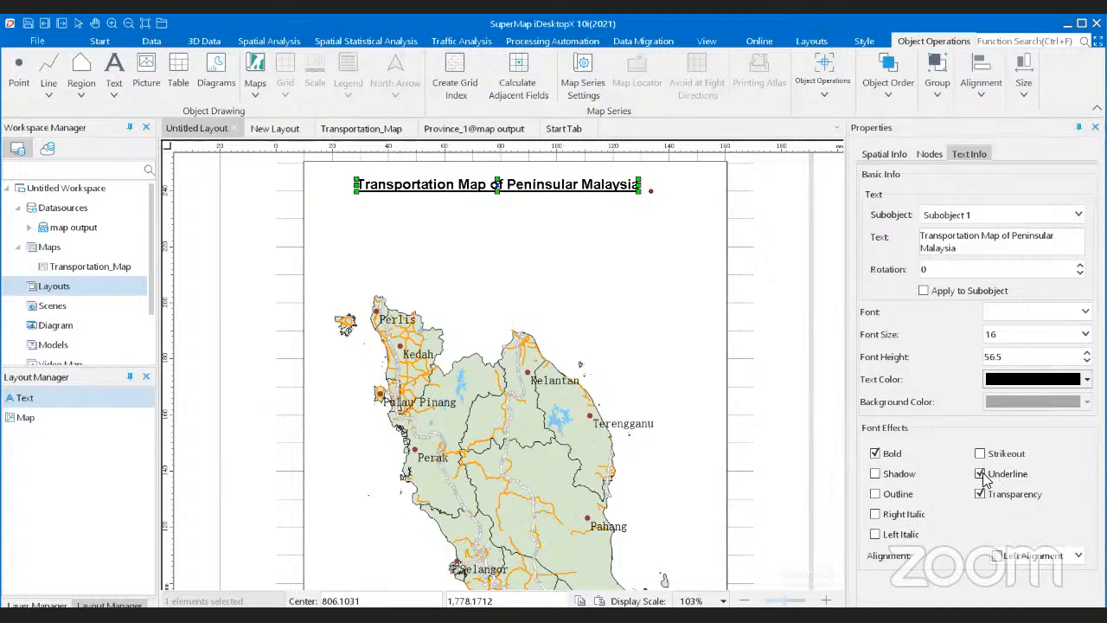
left_click(877, 495)
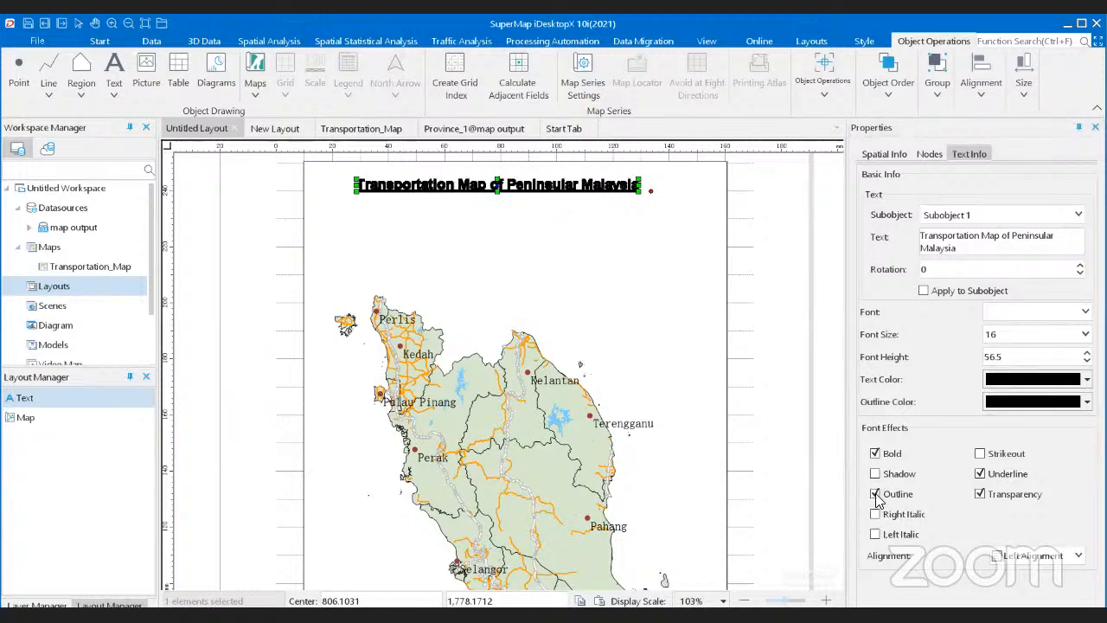
left_click(875, 495)
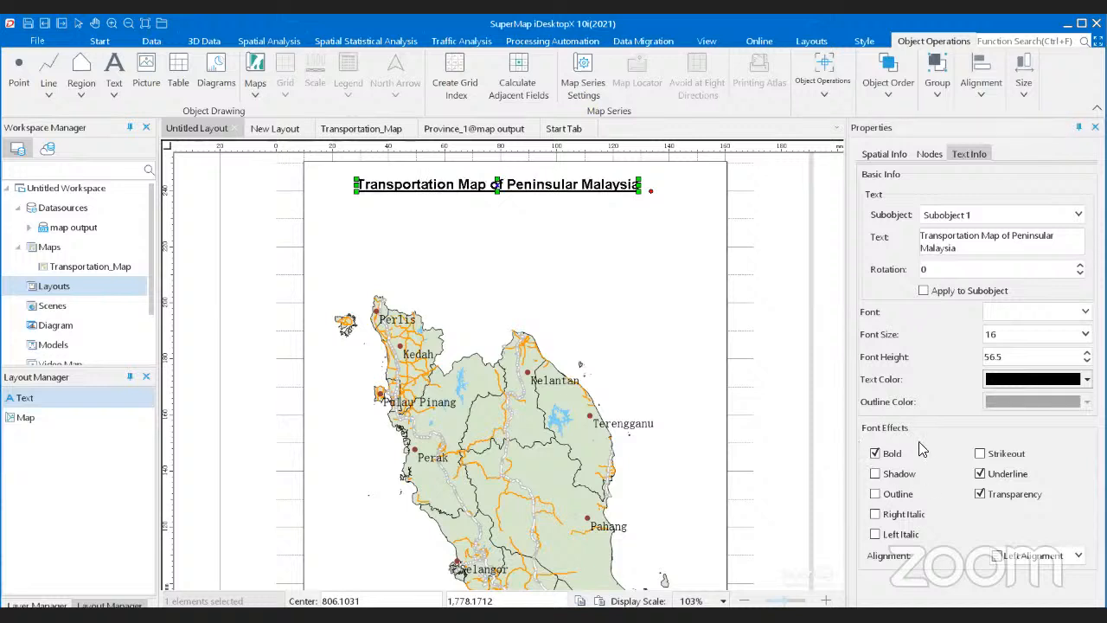
left_click(1077, 556)
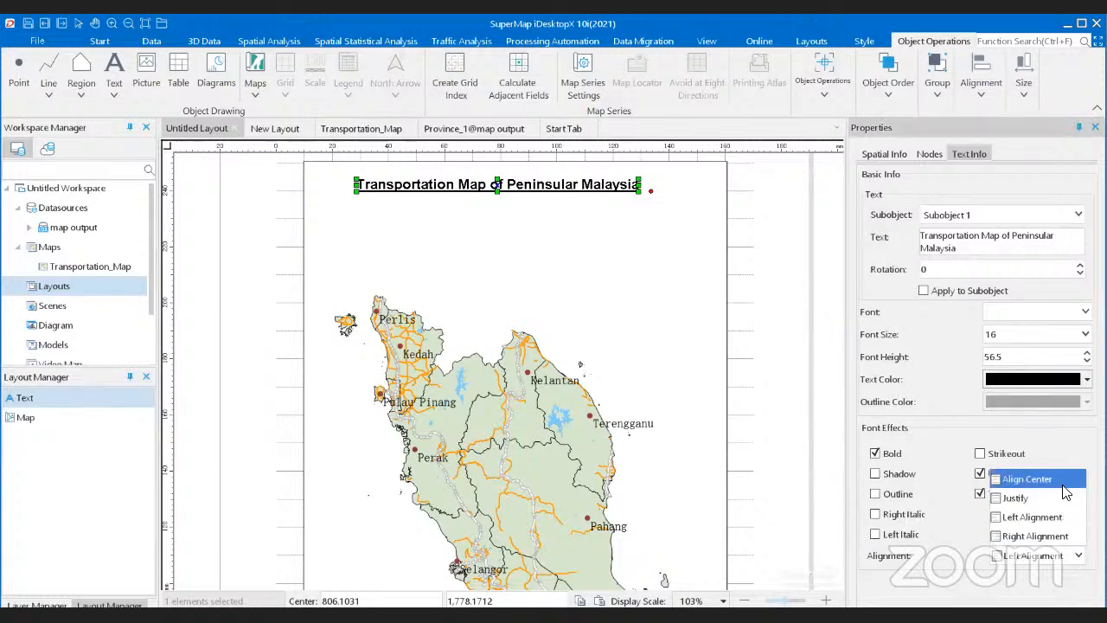
left_click(1066, 489)
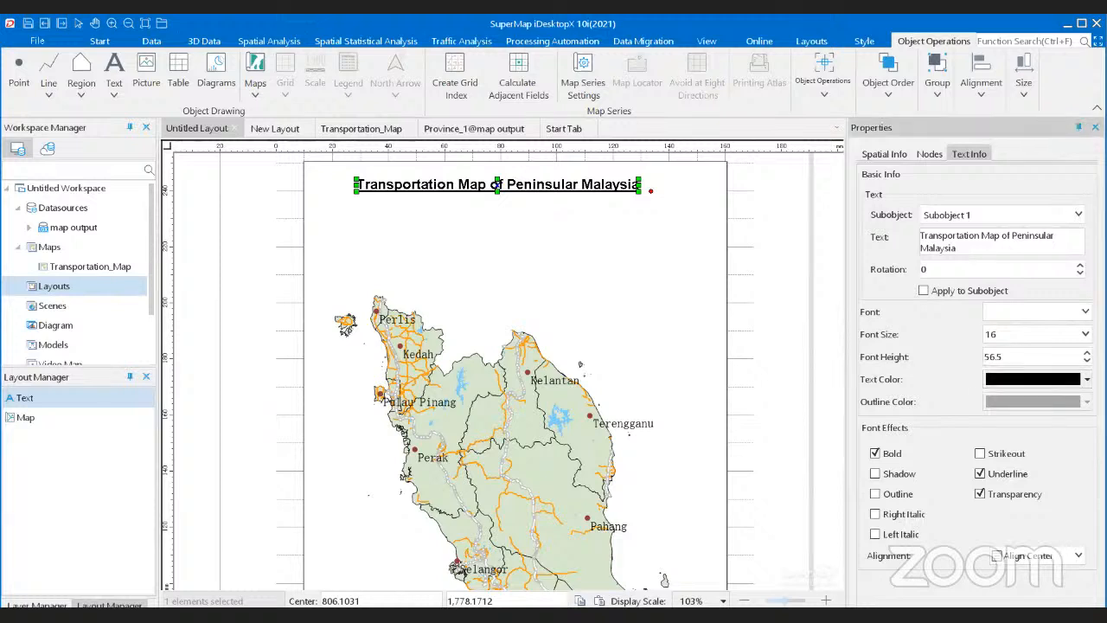
Step: Examine the text colours and fonts available for the title, plus its node and spatial information
left_click(1033, 379)
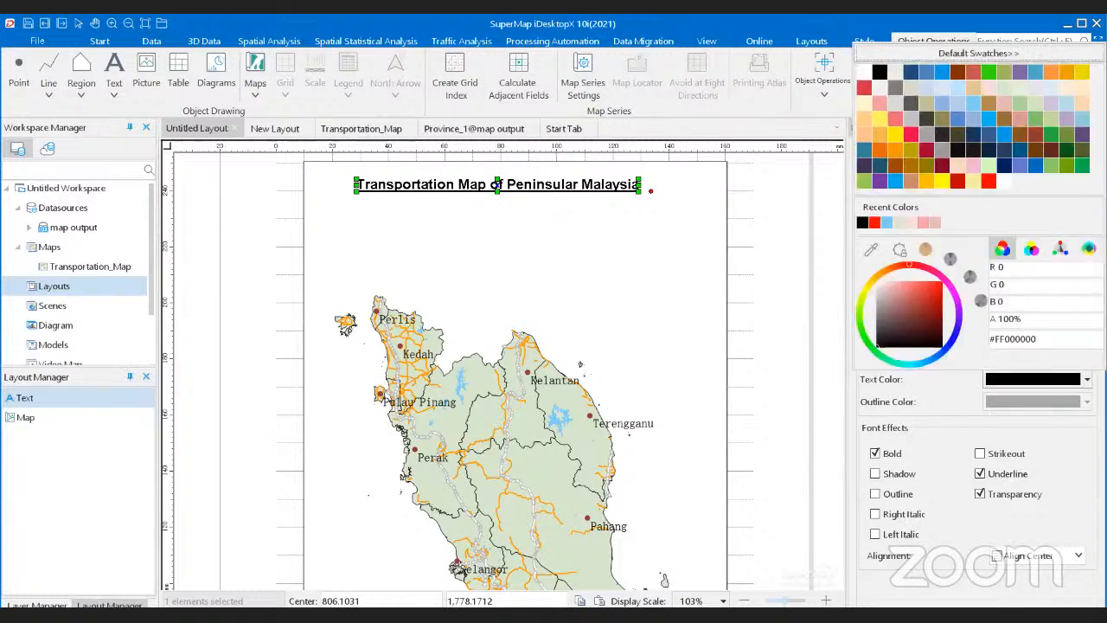
key("Escape")
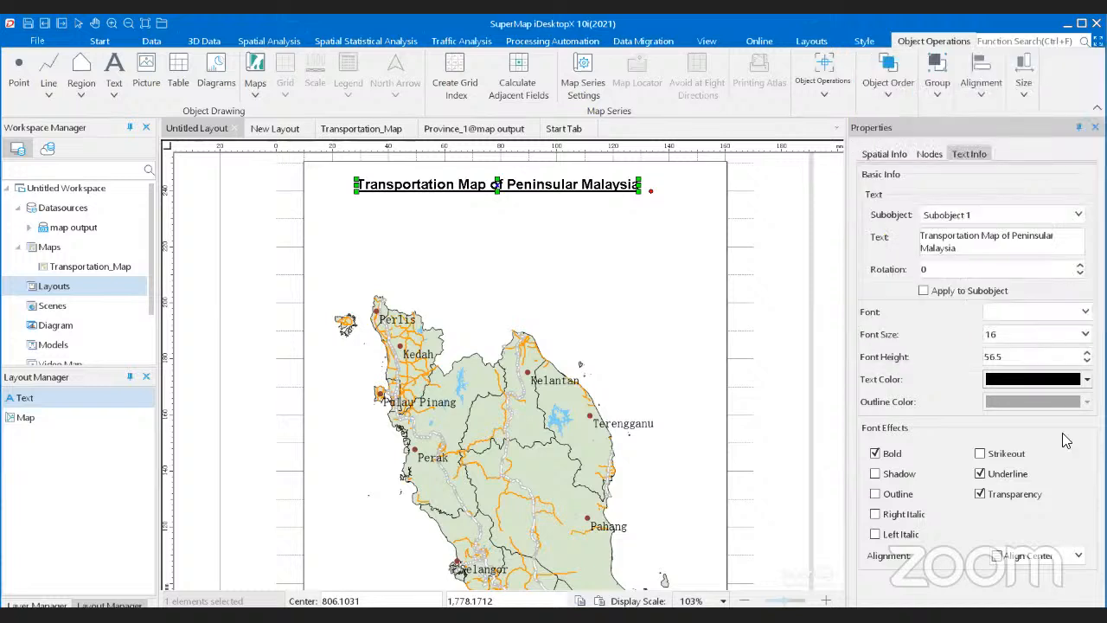
left_click(1038, 313)
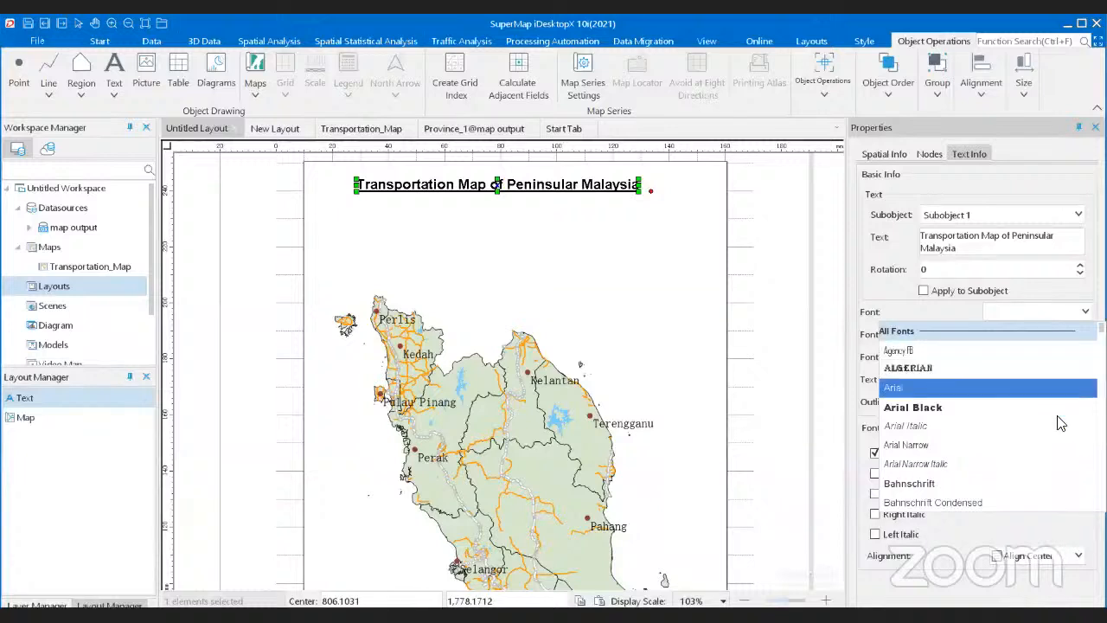
scroll(1062, 424, "down", 2)
scroll(1046, 475, "down", 3)
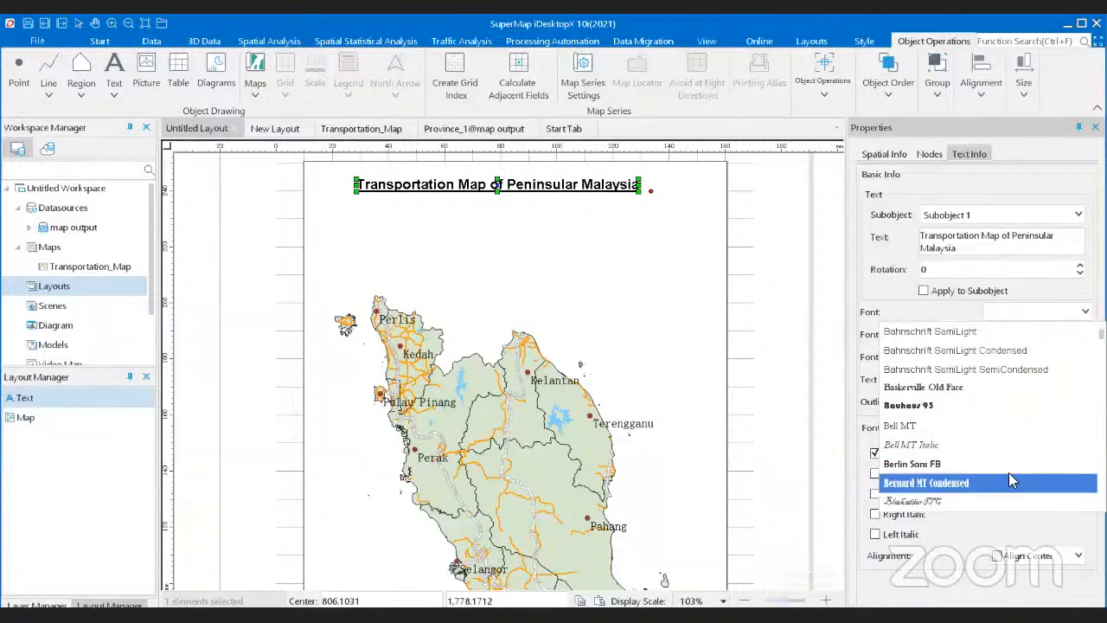
left_click(900, 308)
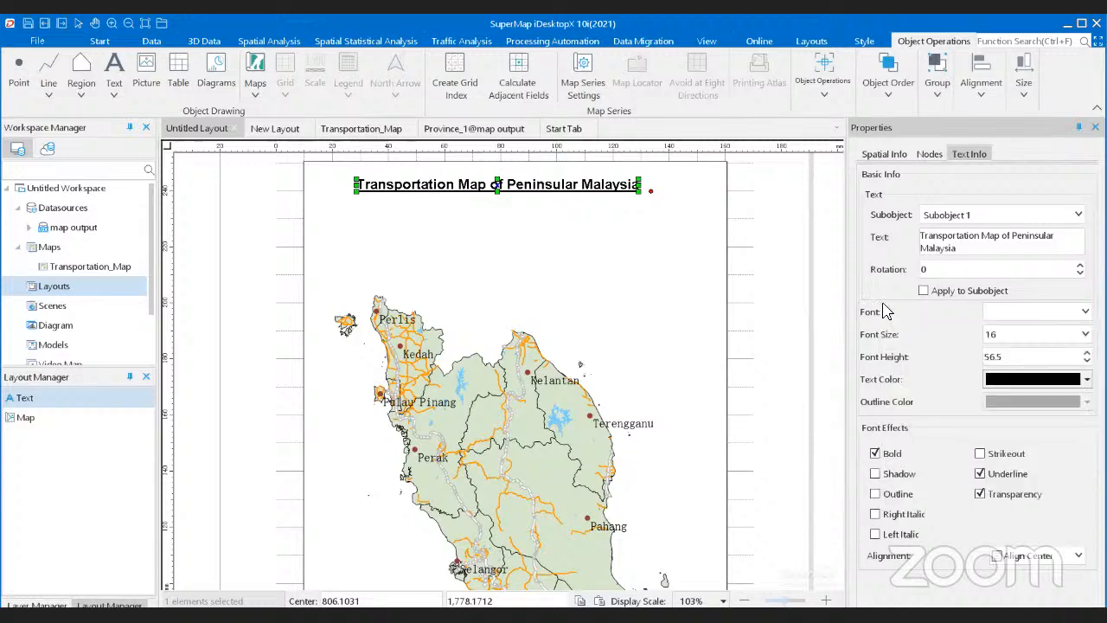
left_click(924, 158)
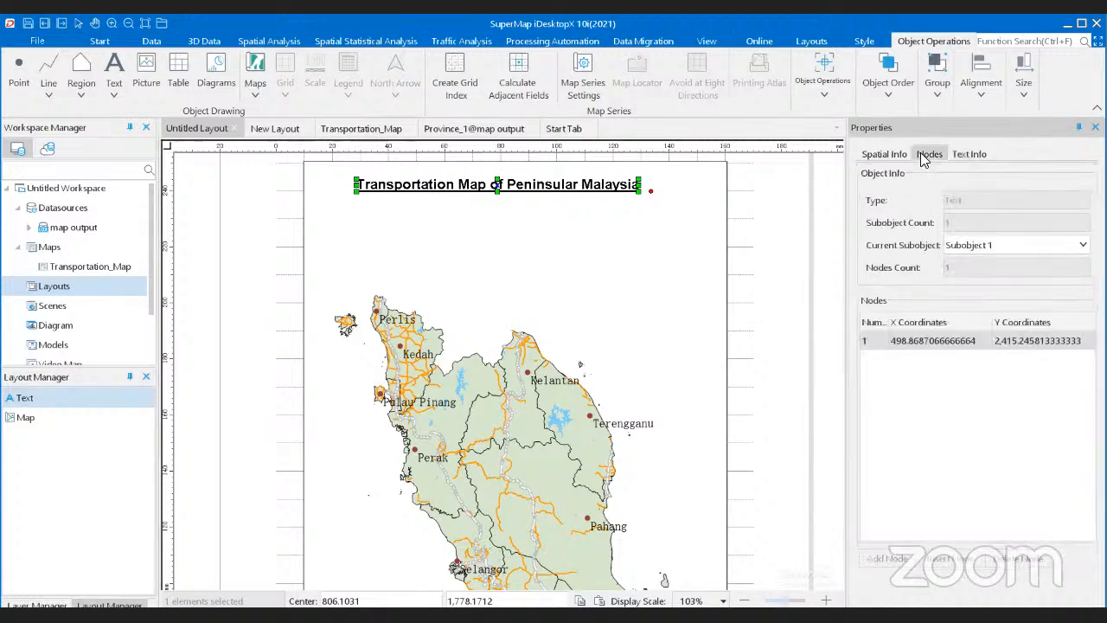
left_click(888, 157)
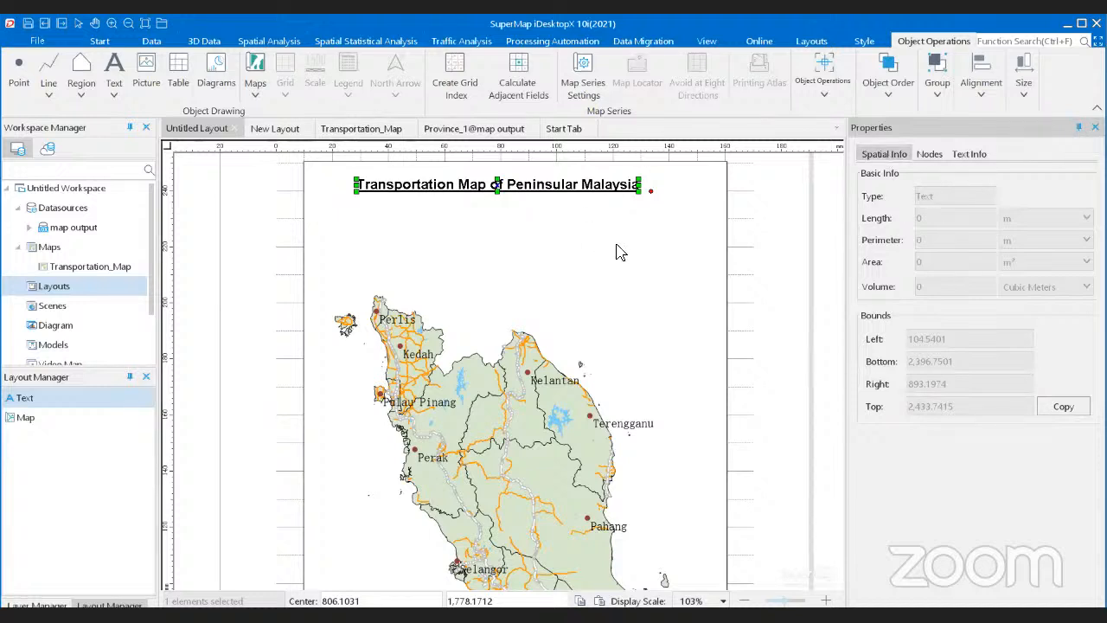
Step: Nudge the title slightly within the frame, select the map frame, and close the properties
left_click_drag(561, 195, 563, 198)
left_click(570, 231)
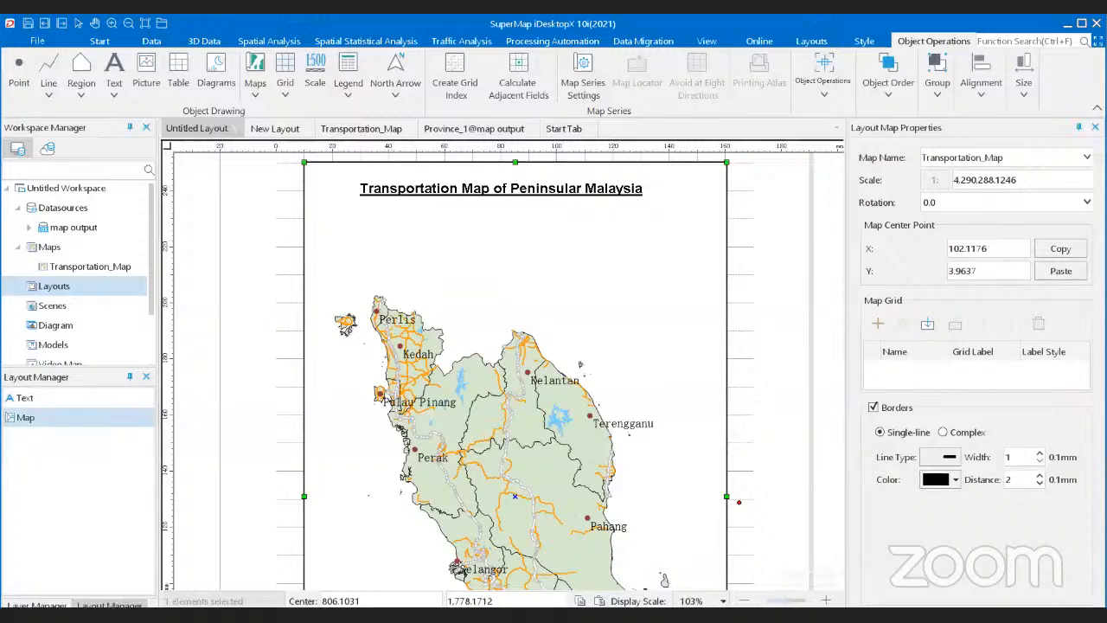
left_click(1096, 128)
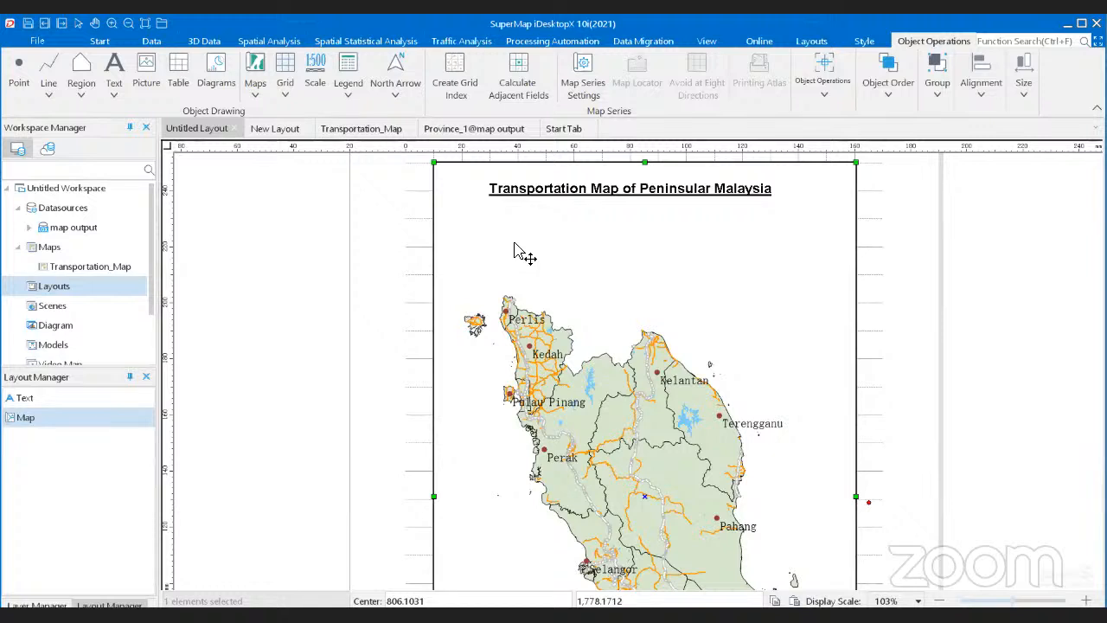
Step: Add a north arrow in the upper-right corner of the map frame and shift it slightly inward, clear of the border
left_click(147, 77)
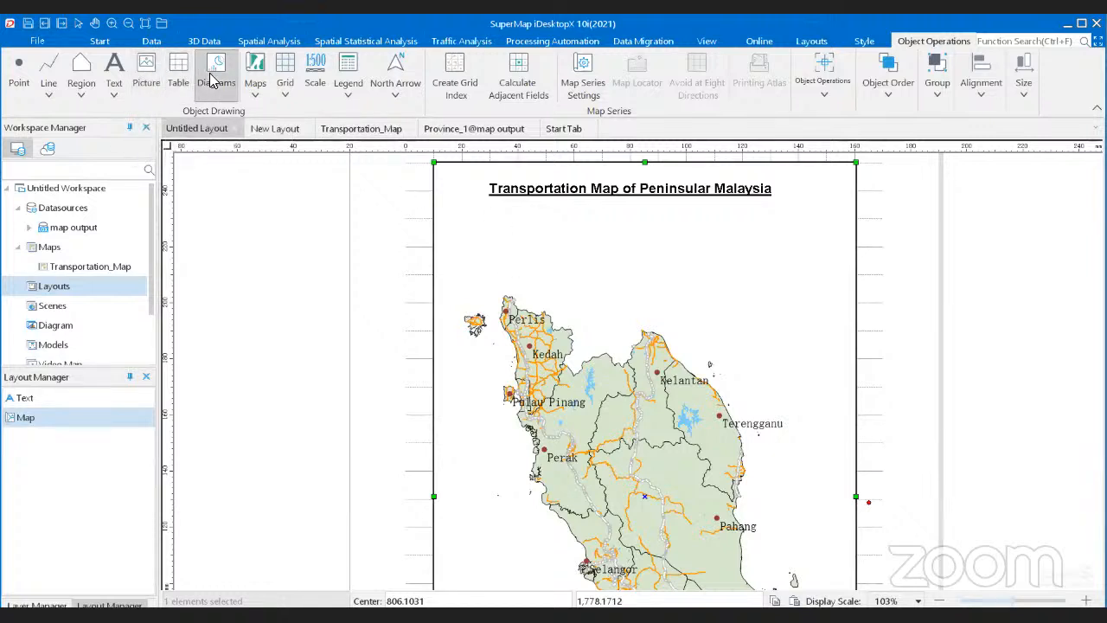
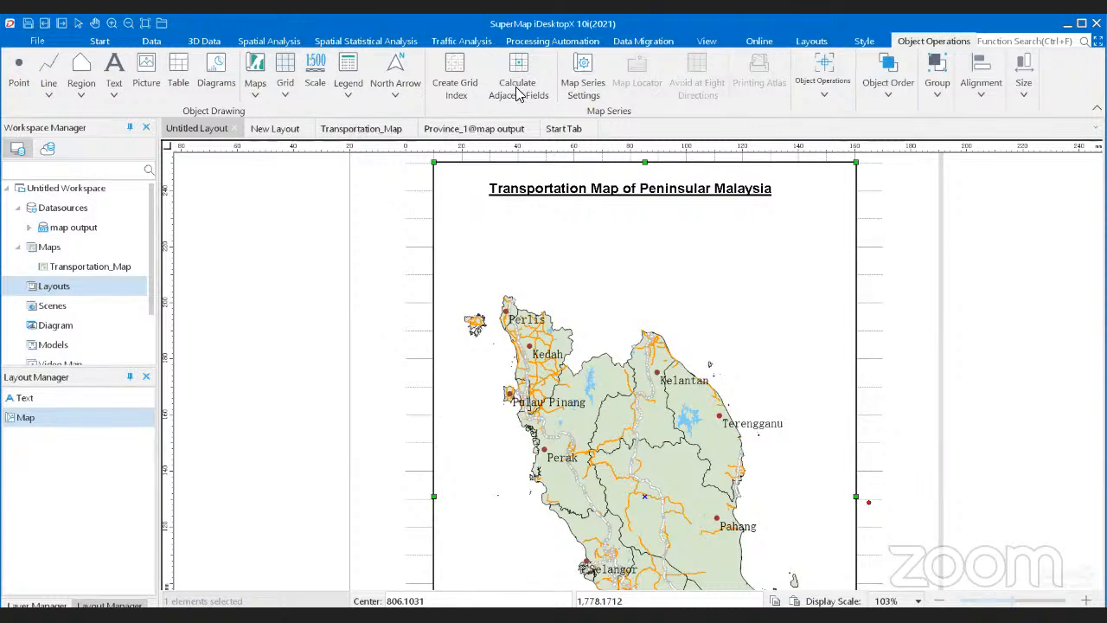
left_click(396, 69)
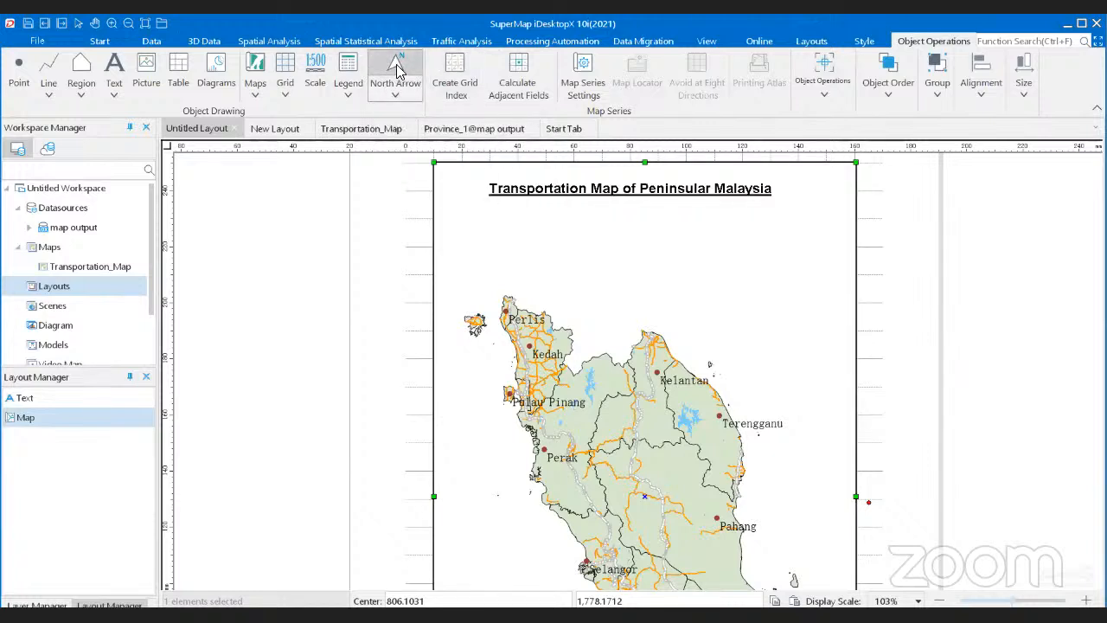
left_click(786, 222)
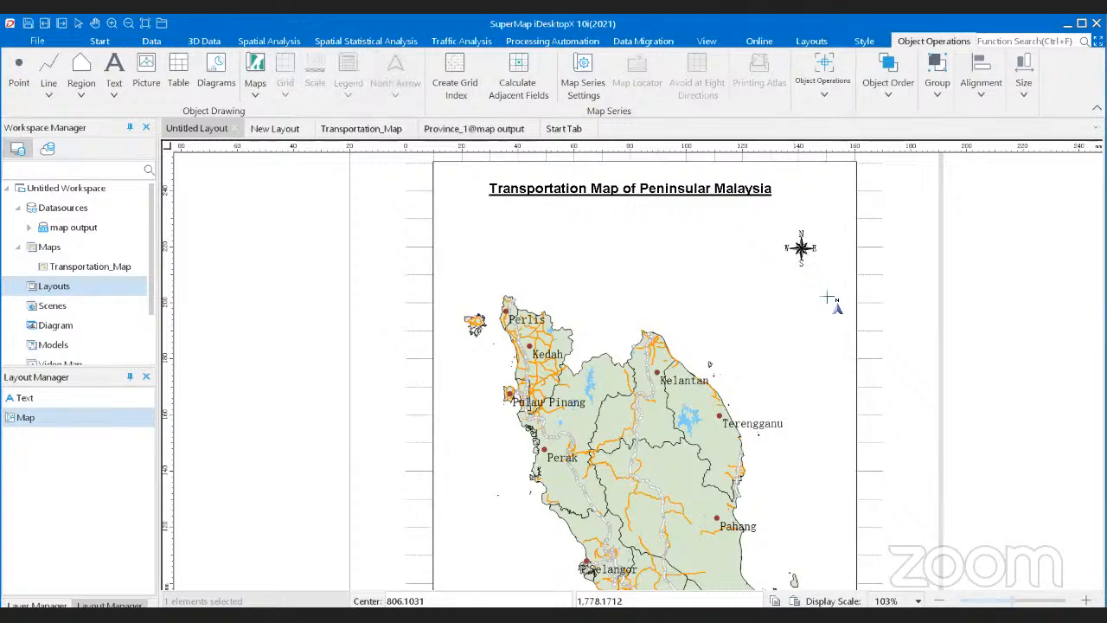
left_click_drag(826, 296, 857, 320)
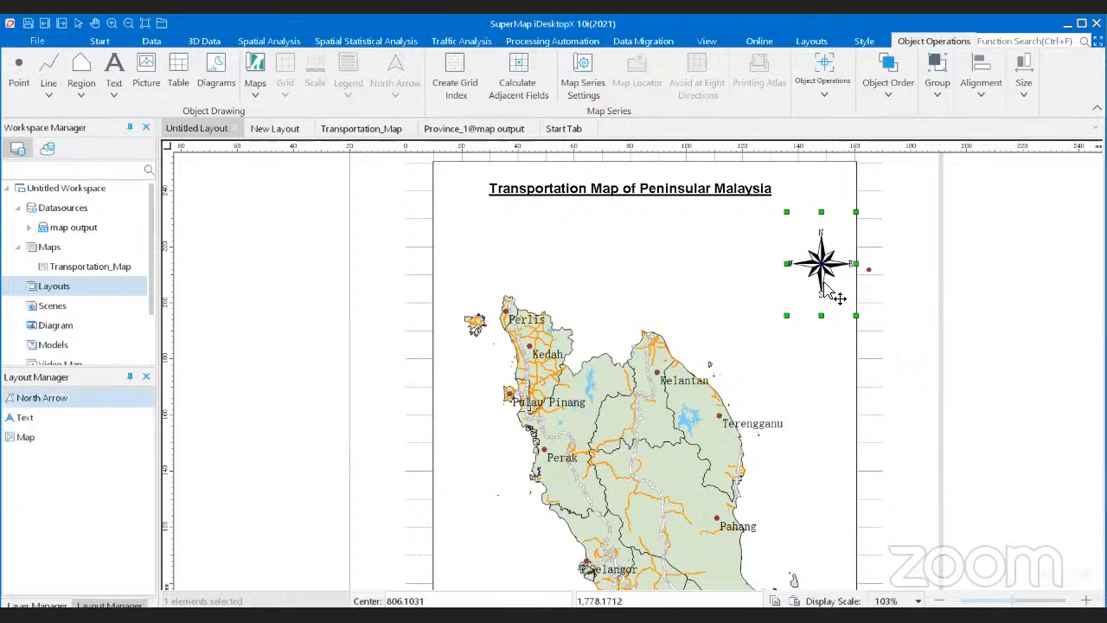
left_click_drag(834, 273, 820, 251)
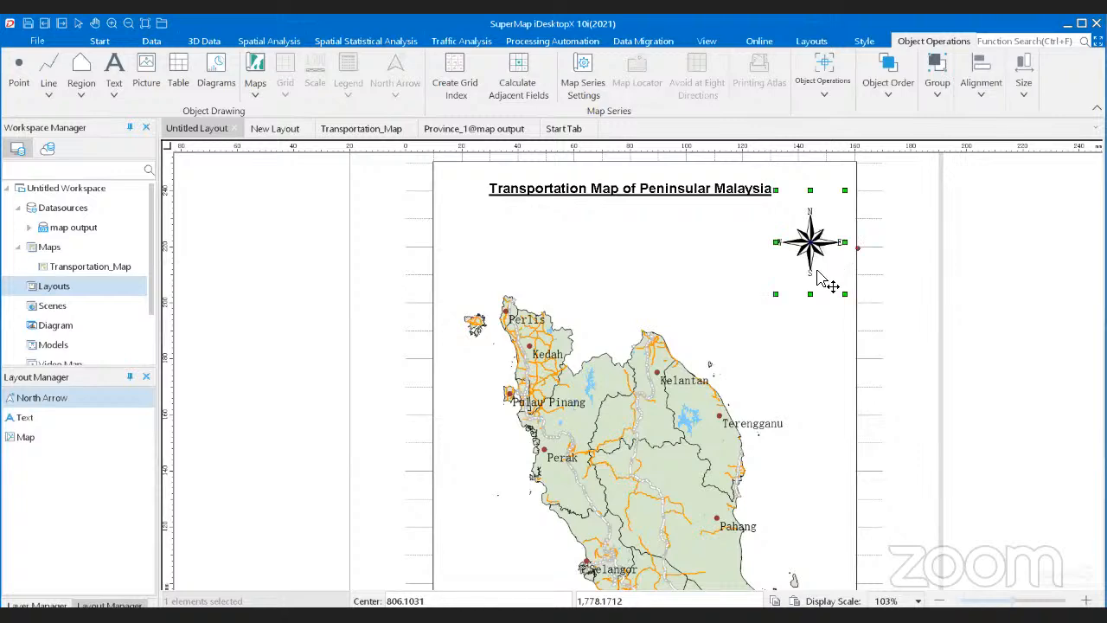
Step: Open the north arrow's properties and examine the available standard arrow styles, keeping the eight-direction style
scroll(778, 310, "down", 1)
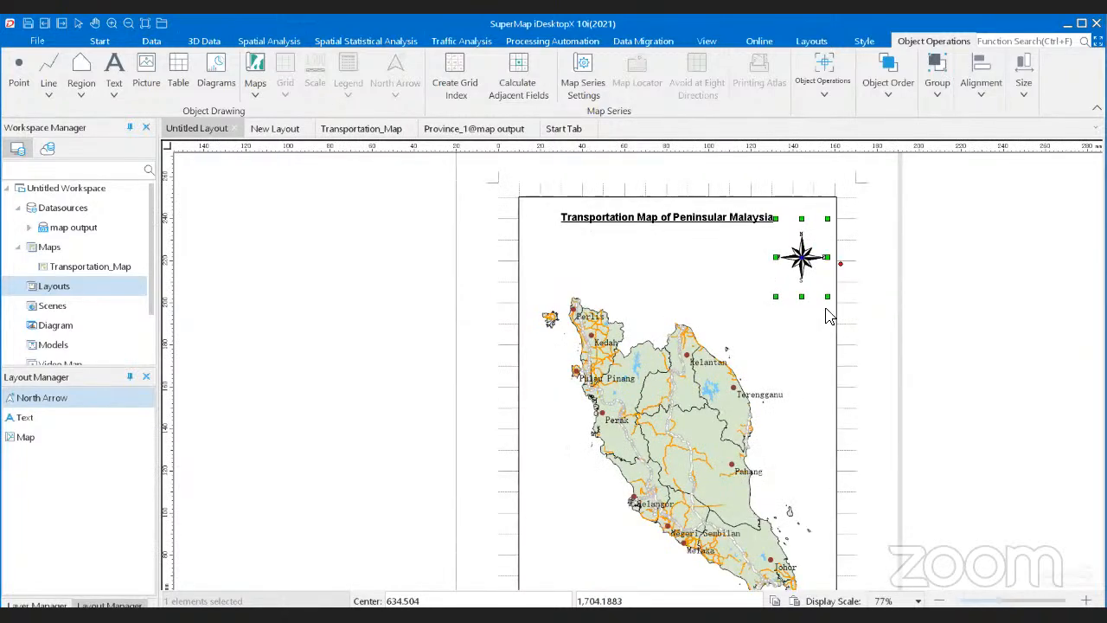
right_click(802, 266)
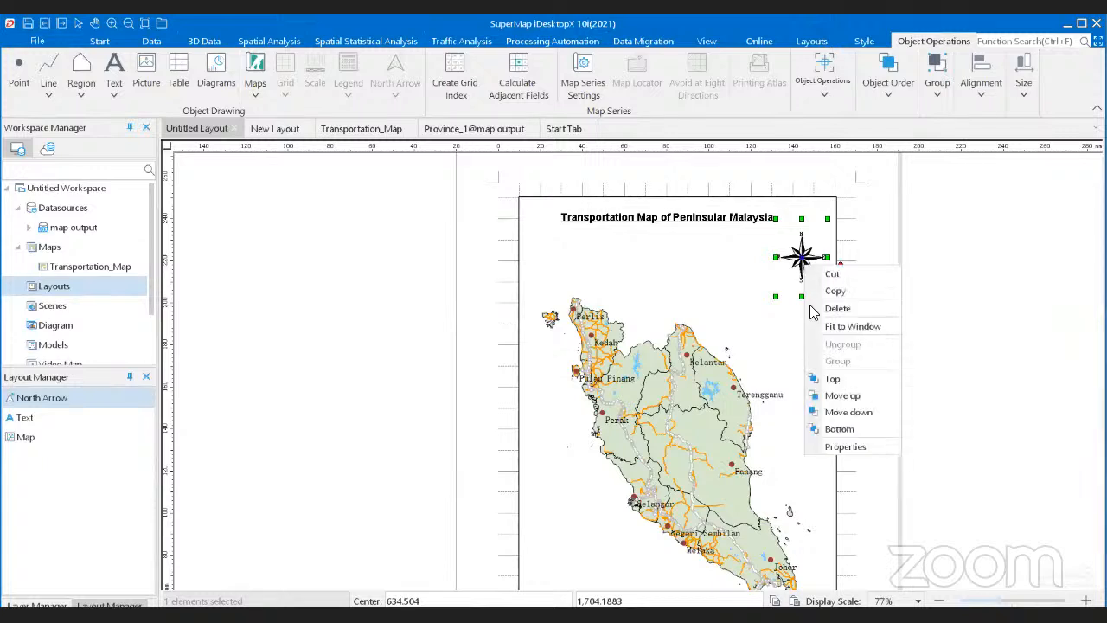
left_click(868, 445)
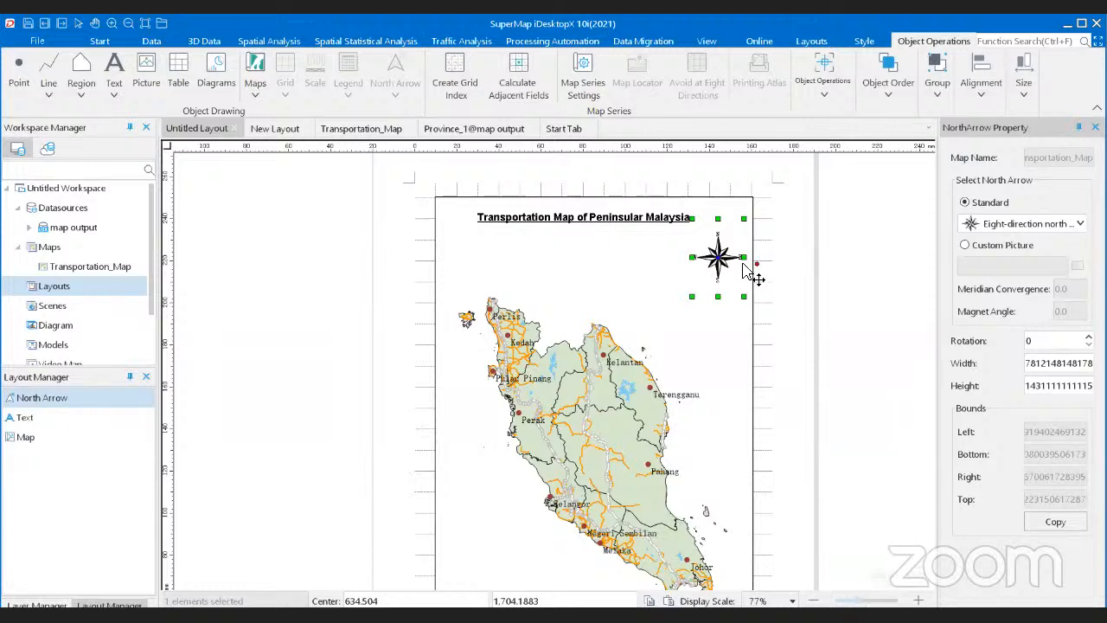
left_click(1081, 224)
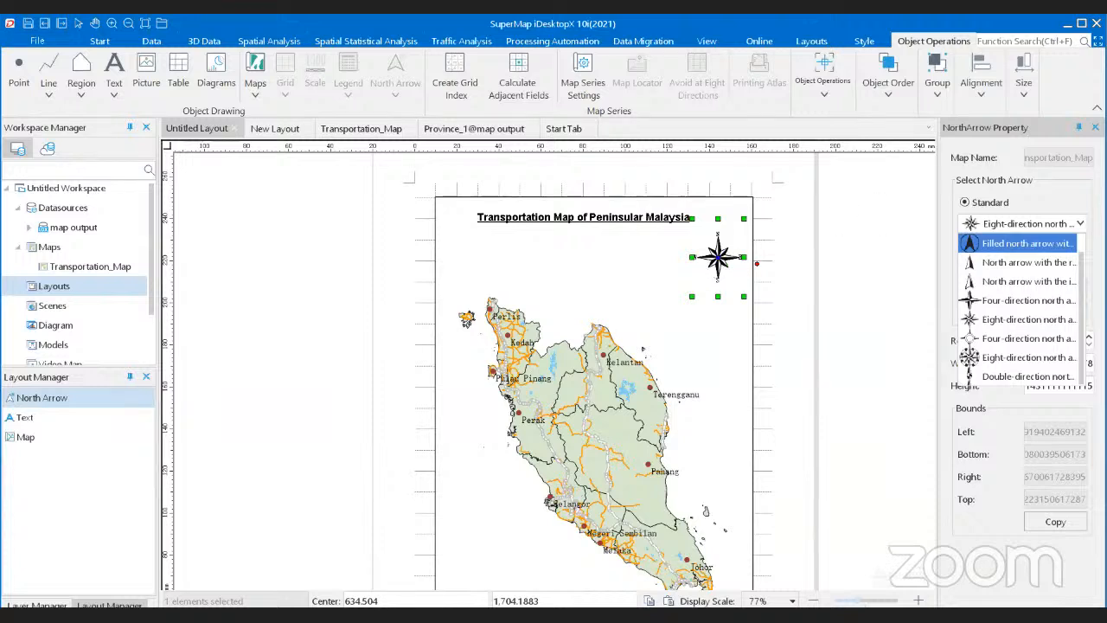
left_click(1044, 198)
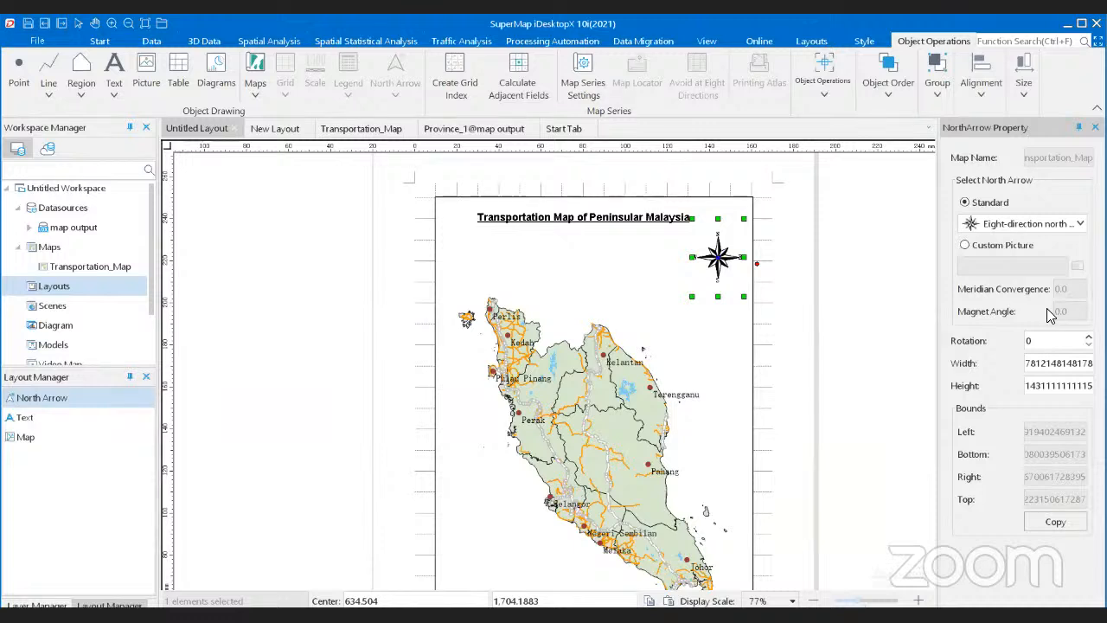
Step: Select the map frame, close its properties, and draw a legend box in the empty area below the peninsula
left_click(720, 340)
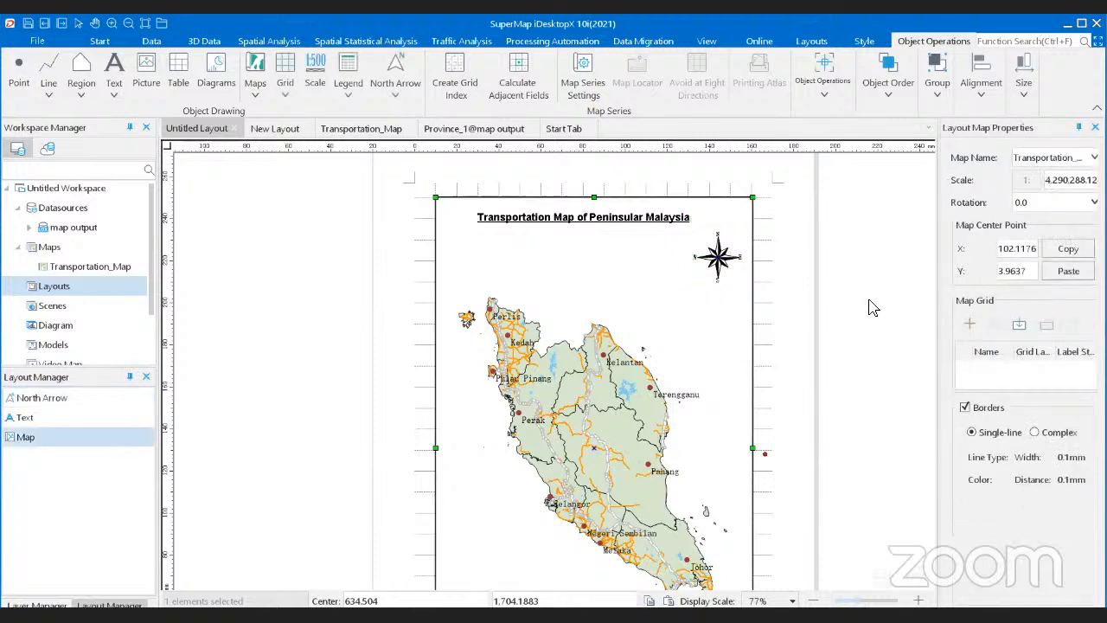
left_click(1096, 127)
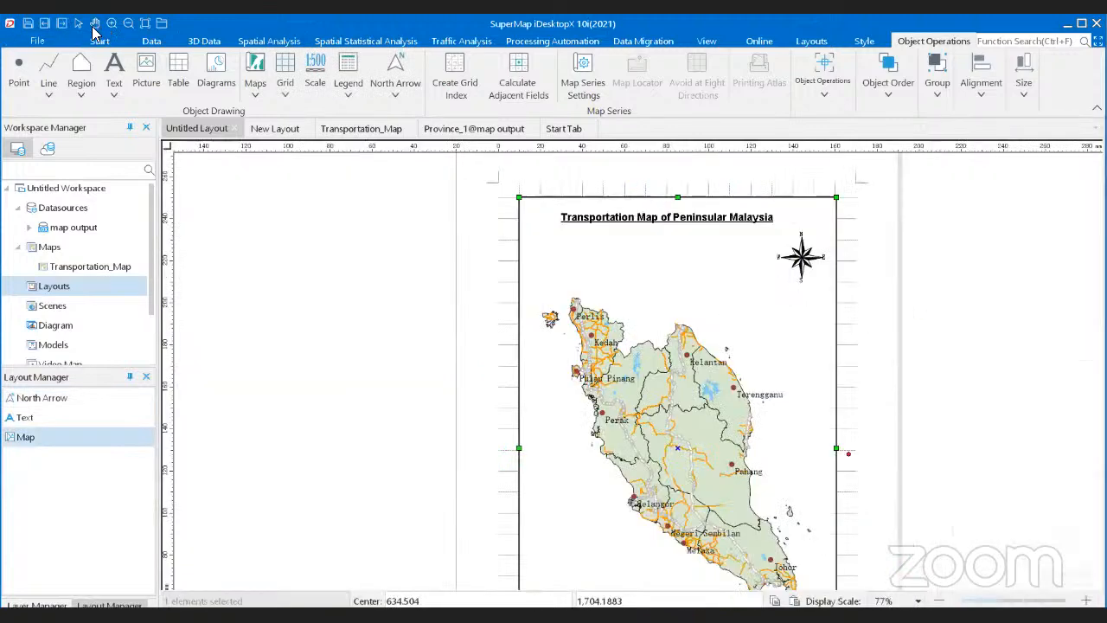
left_click(95, 23)
scroll(391, 366, "down", 3)
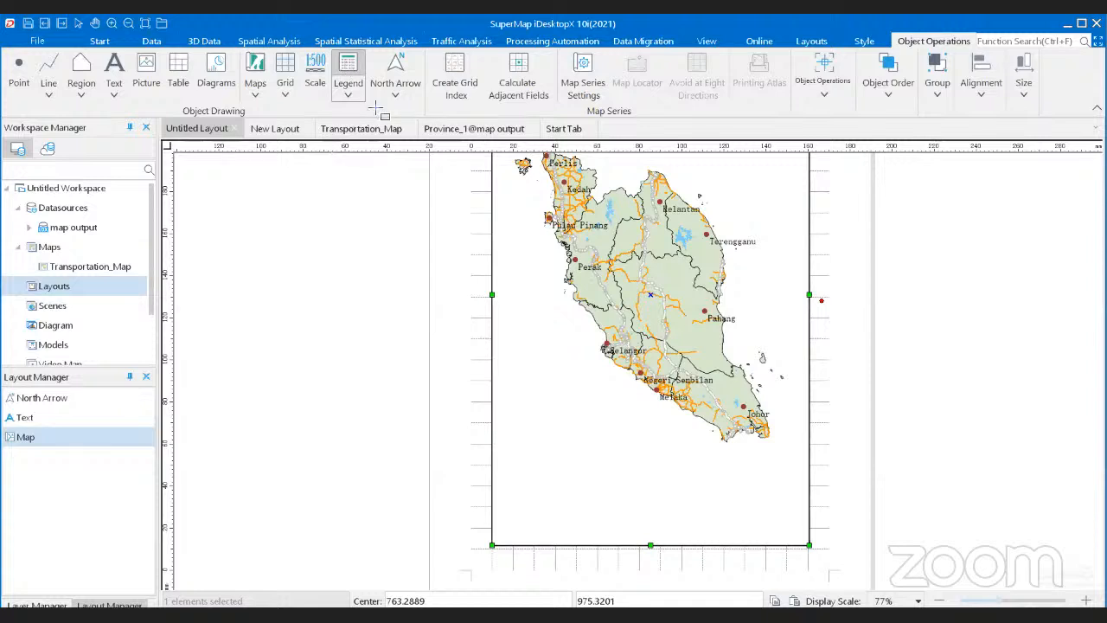
left_click(347, 69)
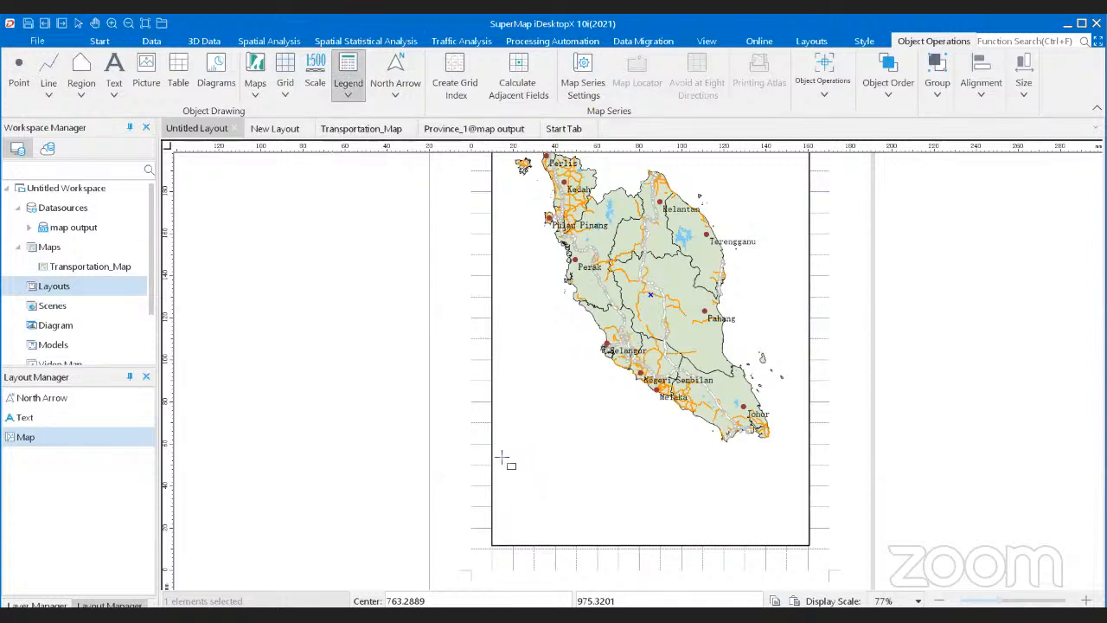
left_click_drag(518, 455, 668, 534)
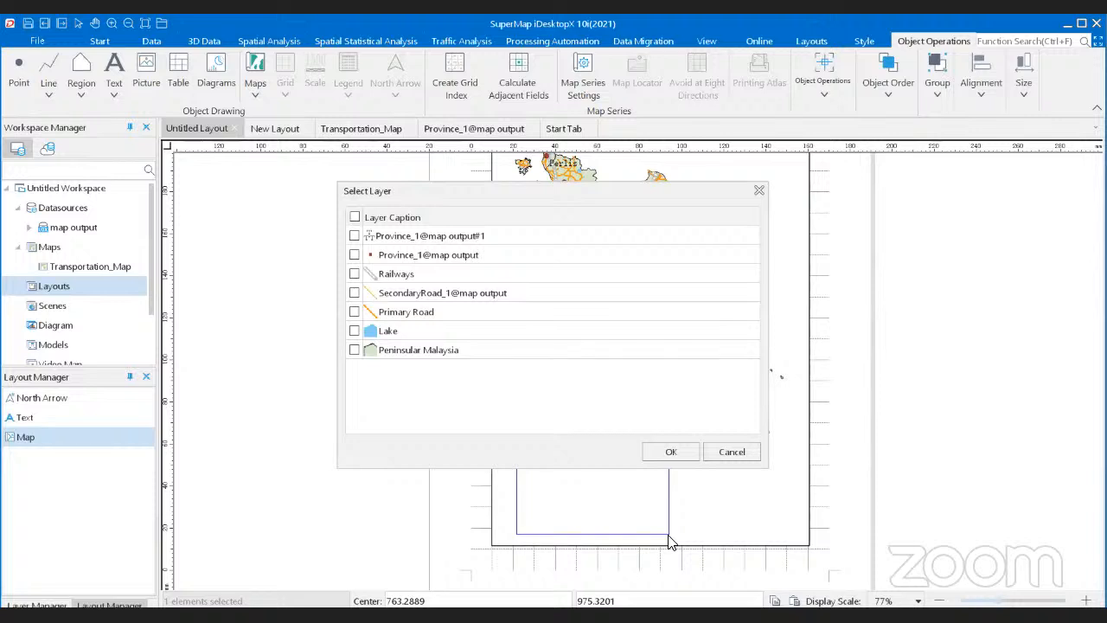
Step: Include the Peninsular Malaysia, Lake, Primary Road, SecondaryRoad_1@map output, Railways and Province_1@map output point layers in the legend
left_click(355, 350)
left_click(355, 330)
left_click(355, 311)
left_click(354, 292)
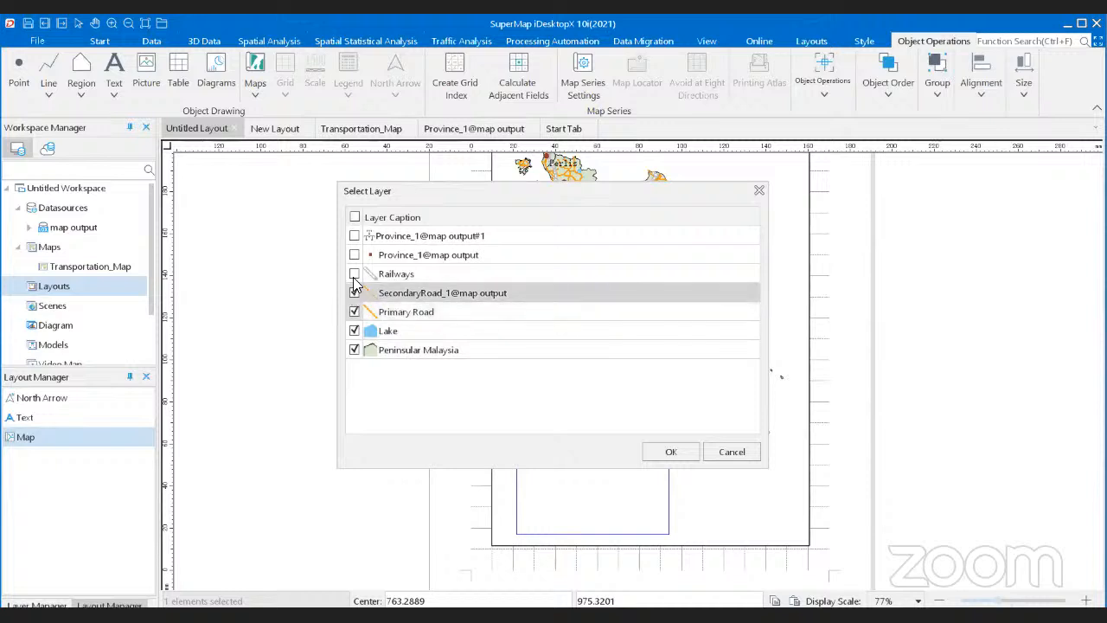
left_click(355, 273)
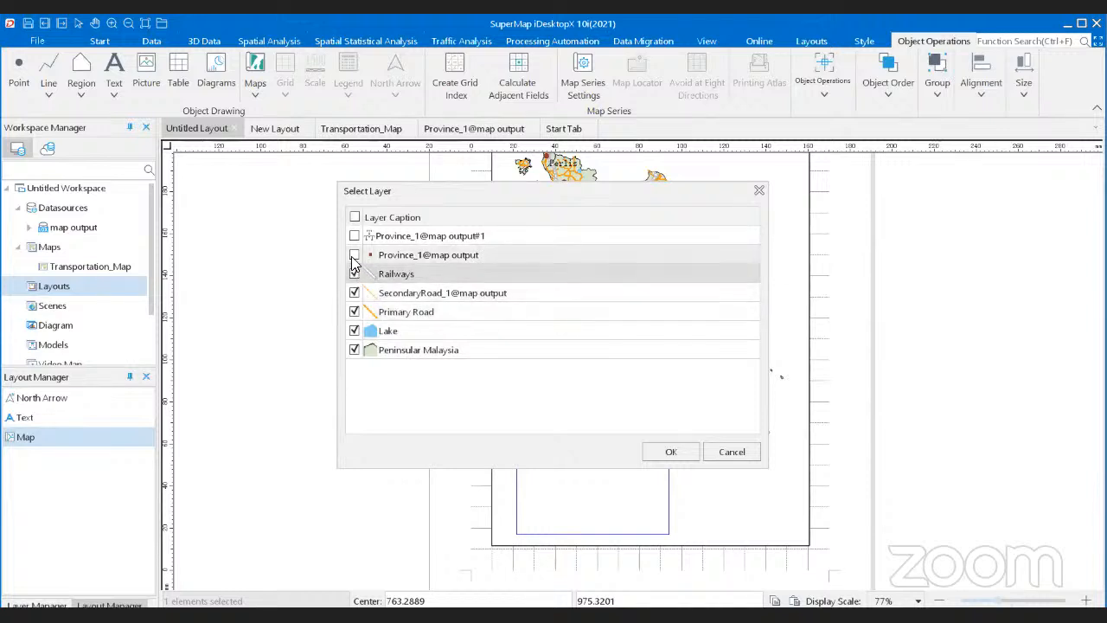
left_click(355, 256)
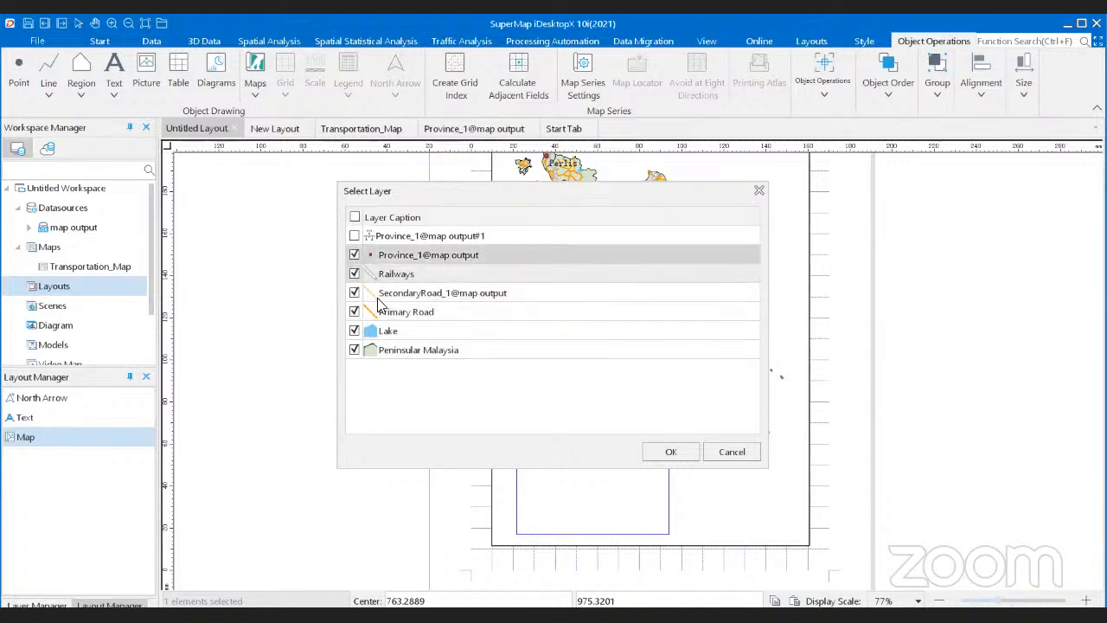
left_click(675, 453)
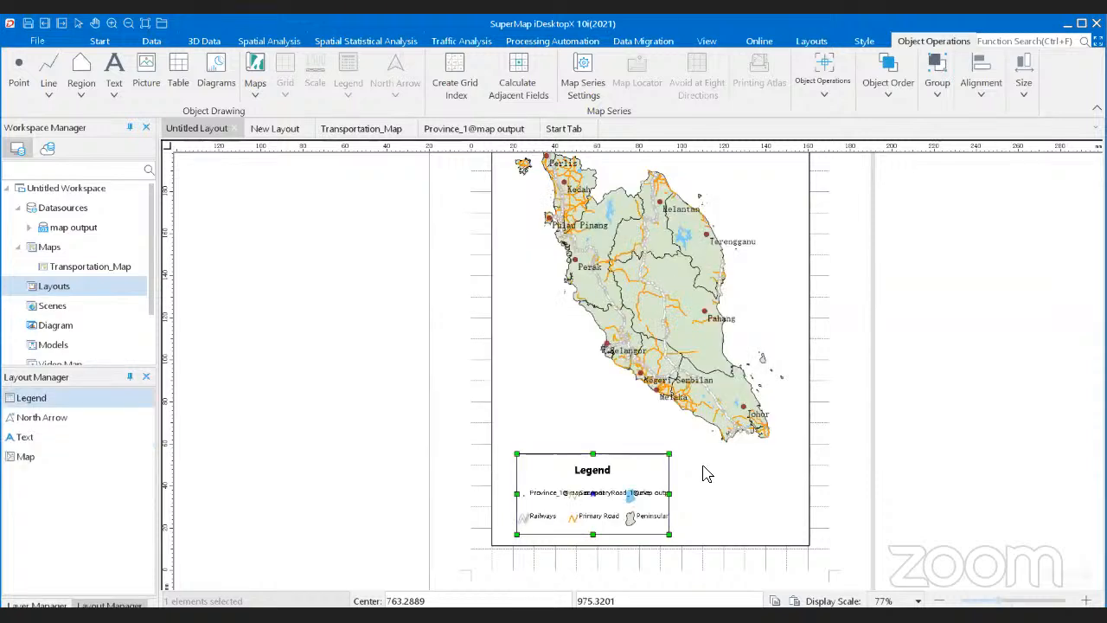
Step: Open the legend's properties and enlarge its box, extending the right side outward and the upper edge towards the map
right_click(618, 501)
left_click(647, 619)
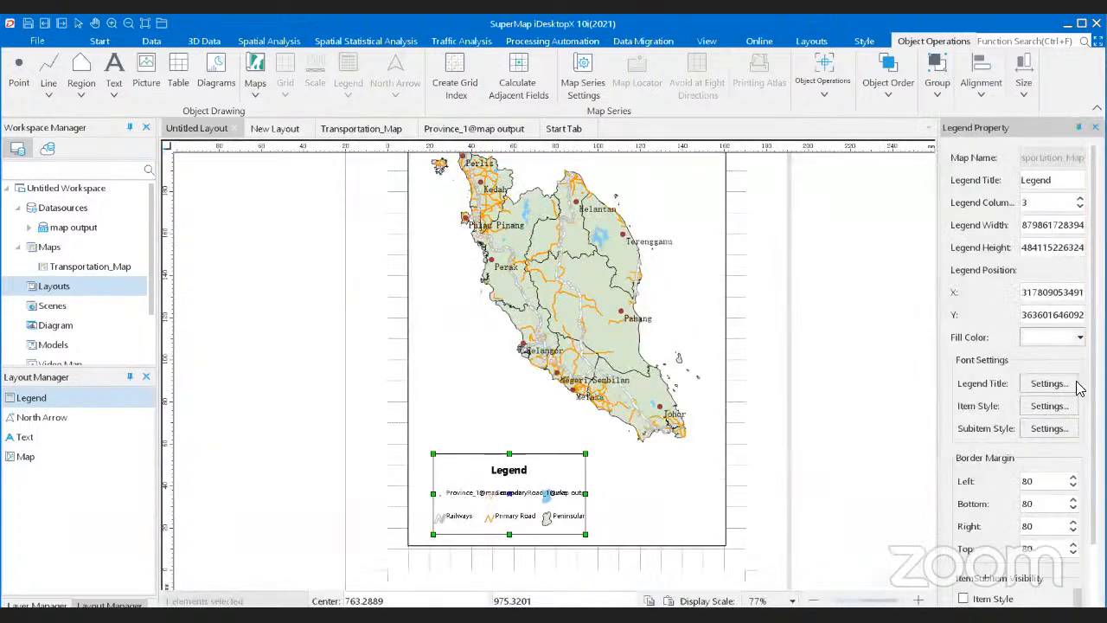
scroll(1038, 554, "down", 2)
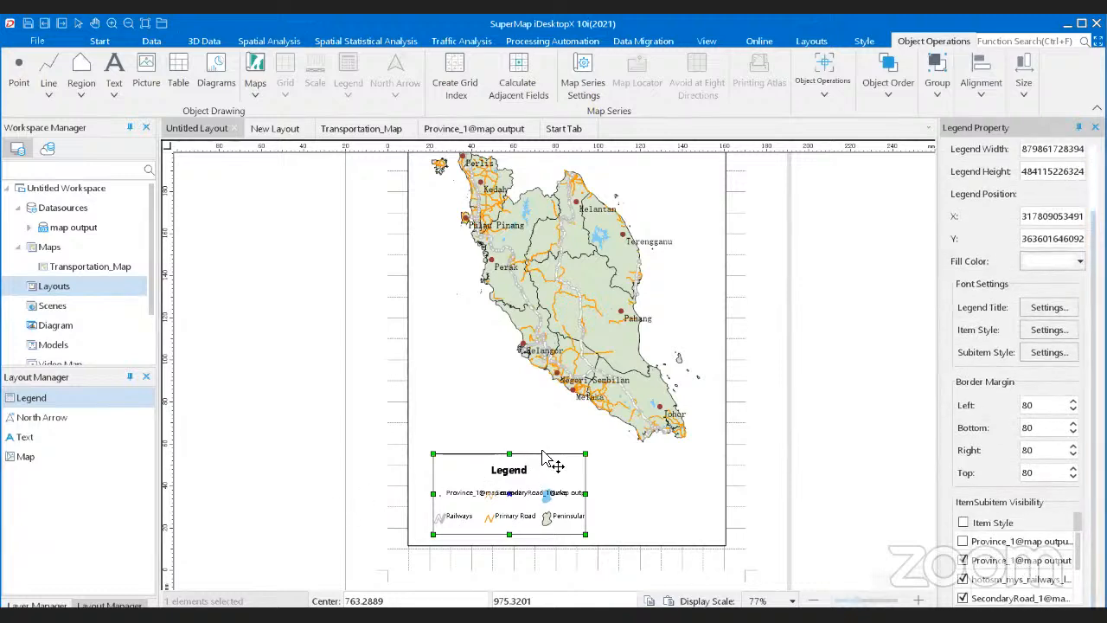
left_click_drag(587, 494, 637, 506)
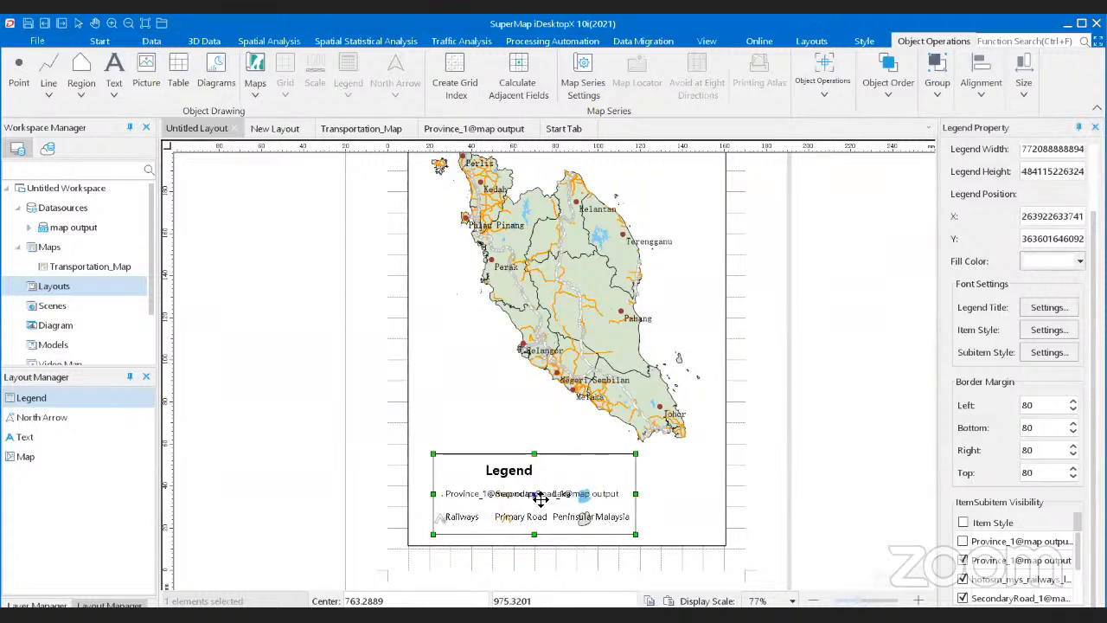
left_click_drag(533, 454, 533, 423)
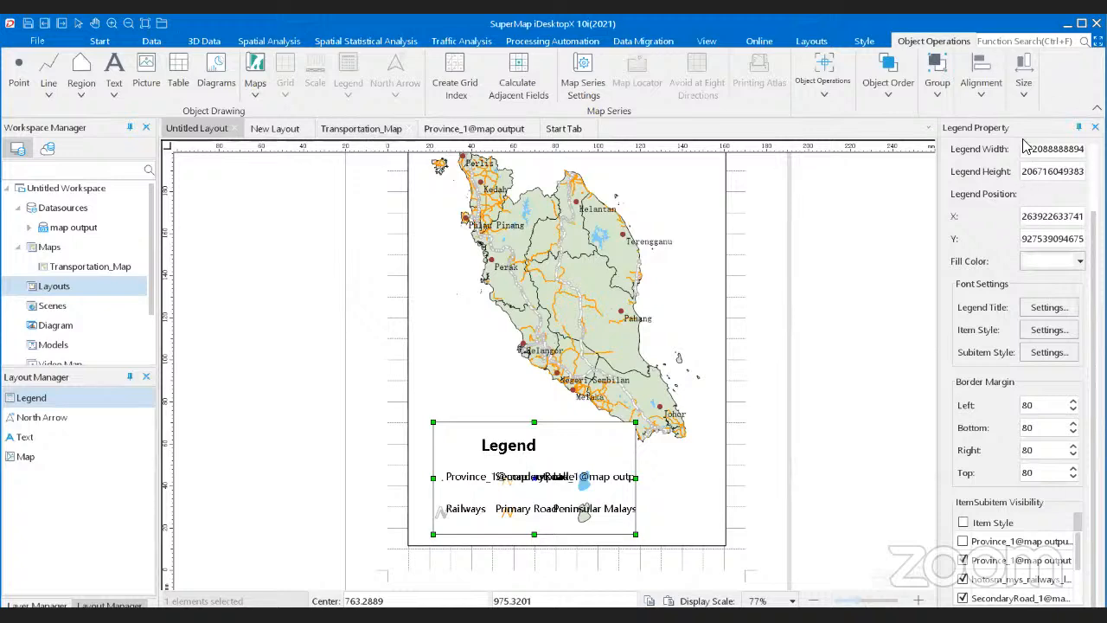
Step: Switch to Transportation_Map and rename the SecondaryRoad_1@map output layer to Secondary Road
left_click(350, 132)
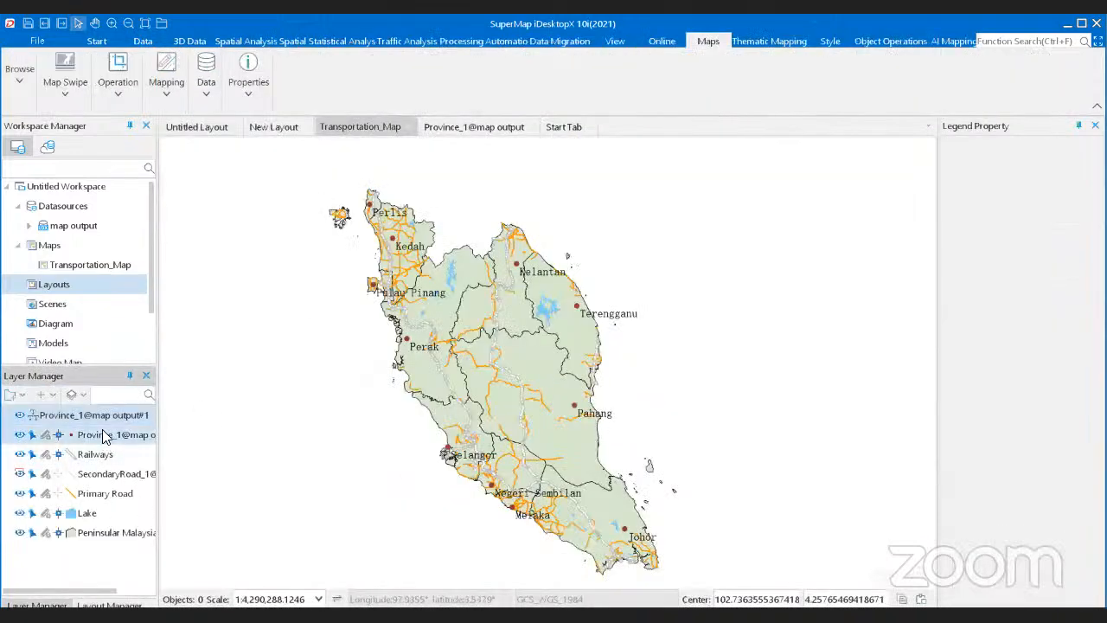
right_click(111, 481)
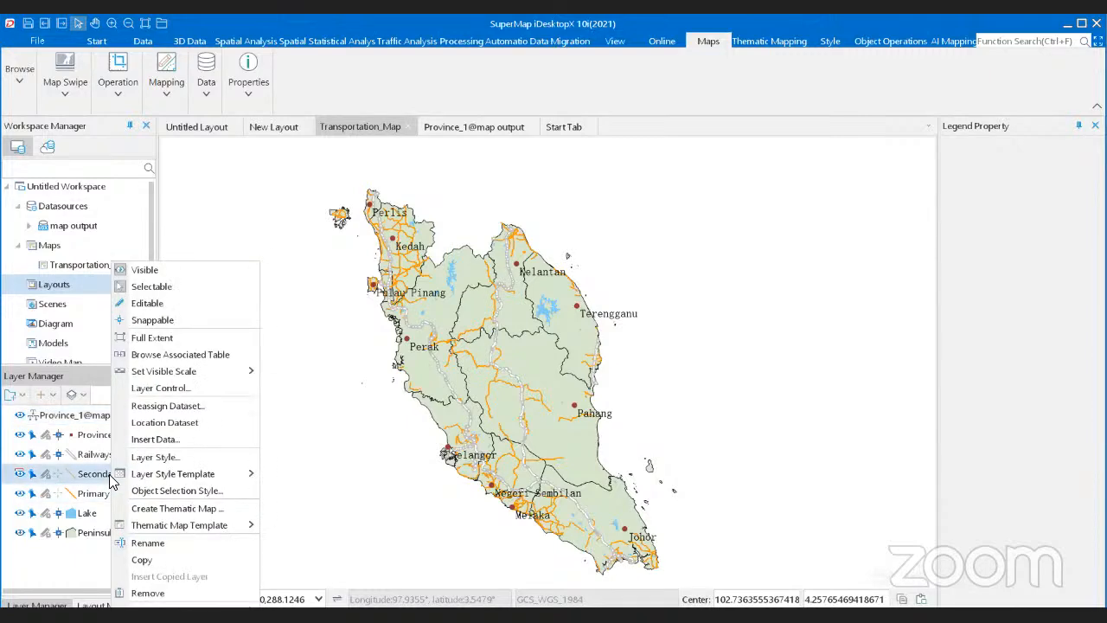
left_click(158, 543)
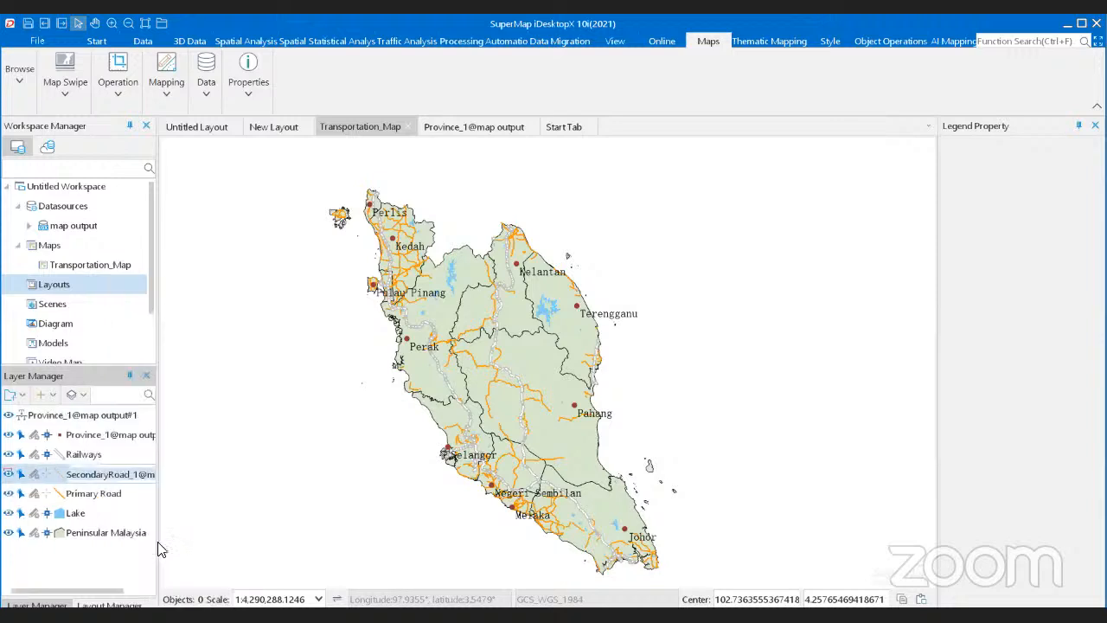
type("Sec")
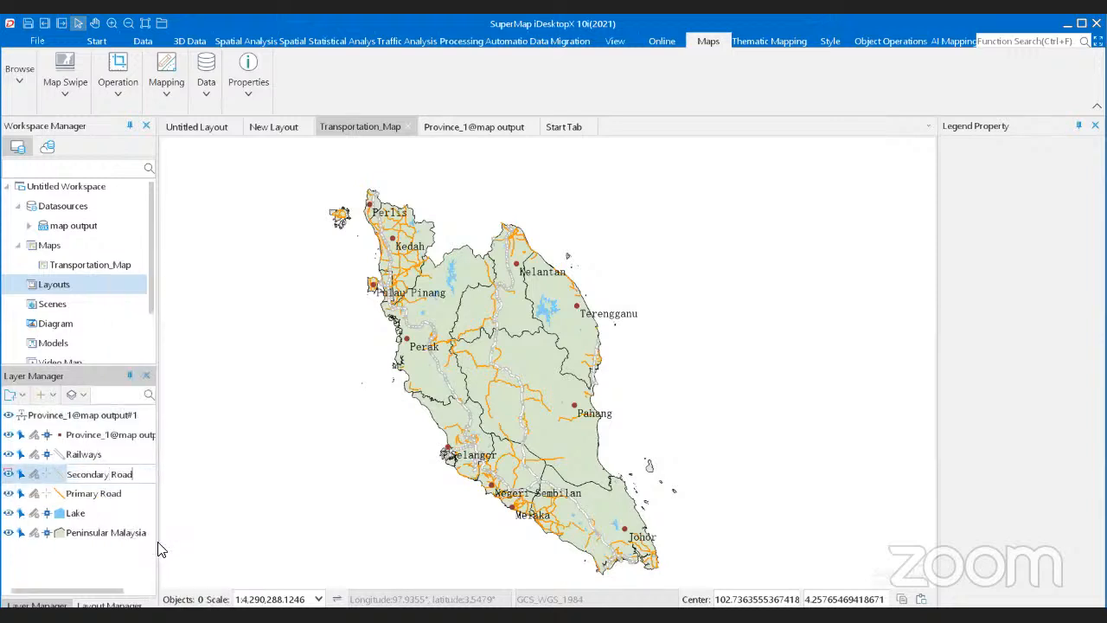
left_click(130, 581)
Step: Rename the Province_1@map output point layer to Province
right_click(121, 442)
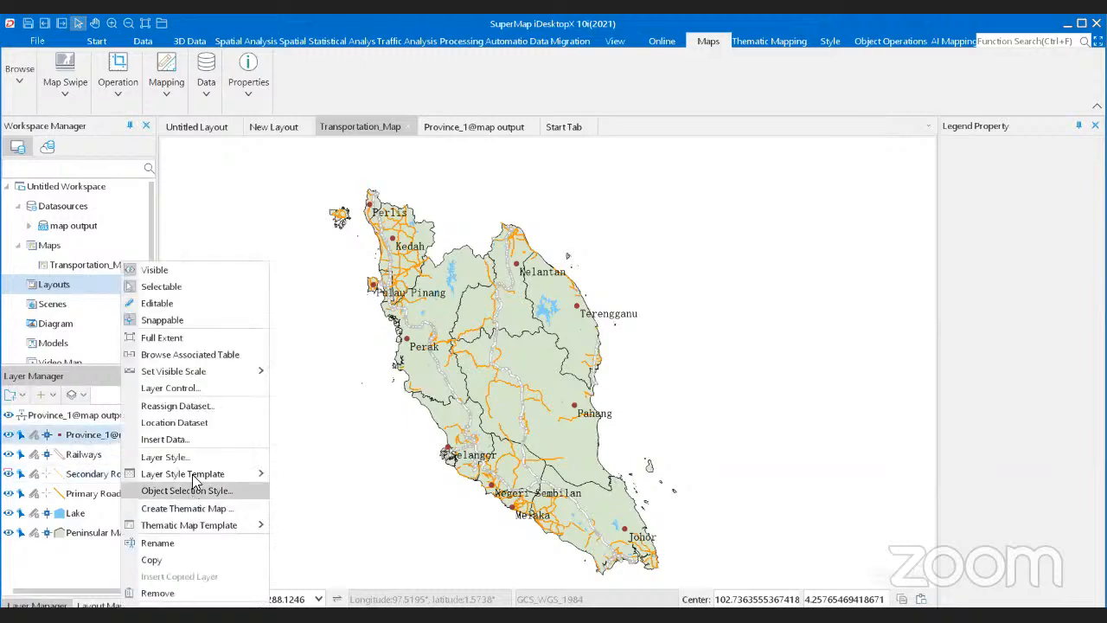
left_click(159, 543)
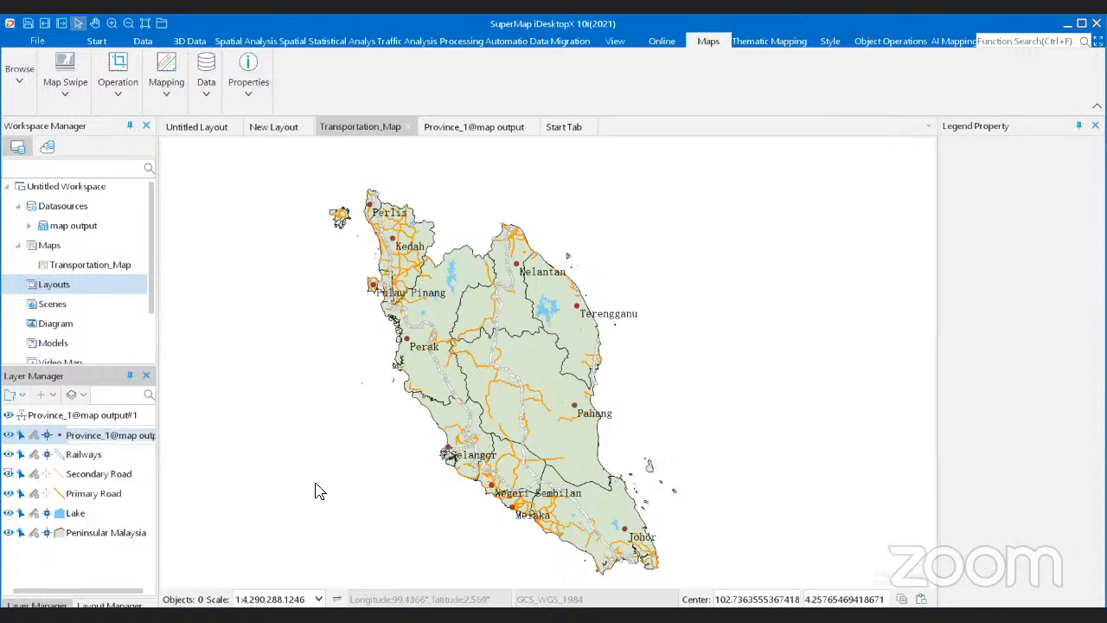
type("Province")
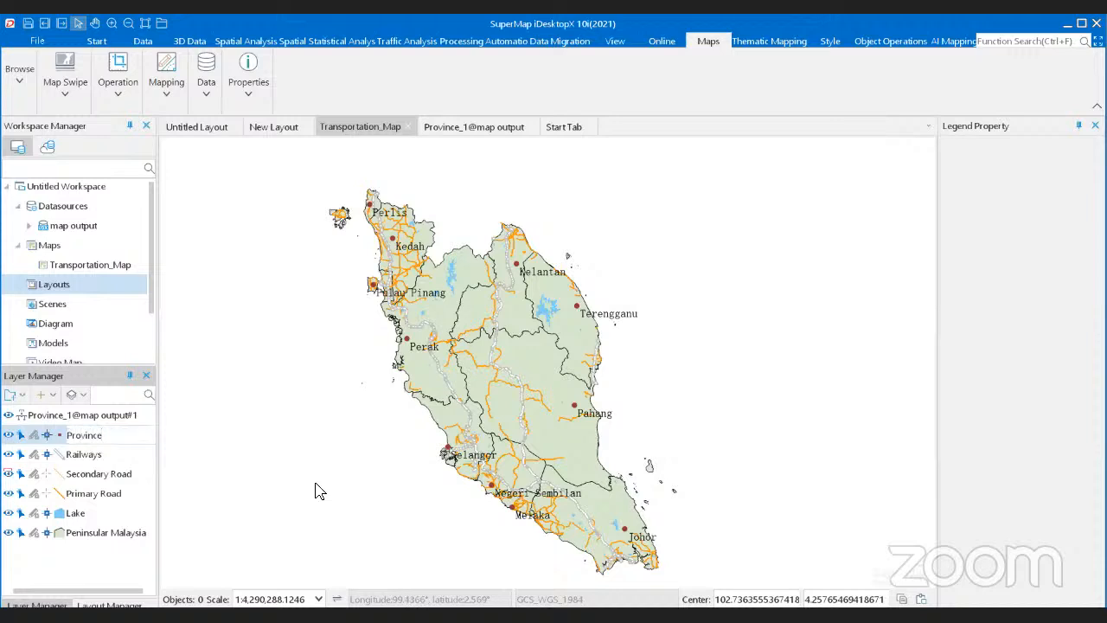
left_click(86, 561)
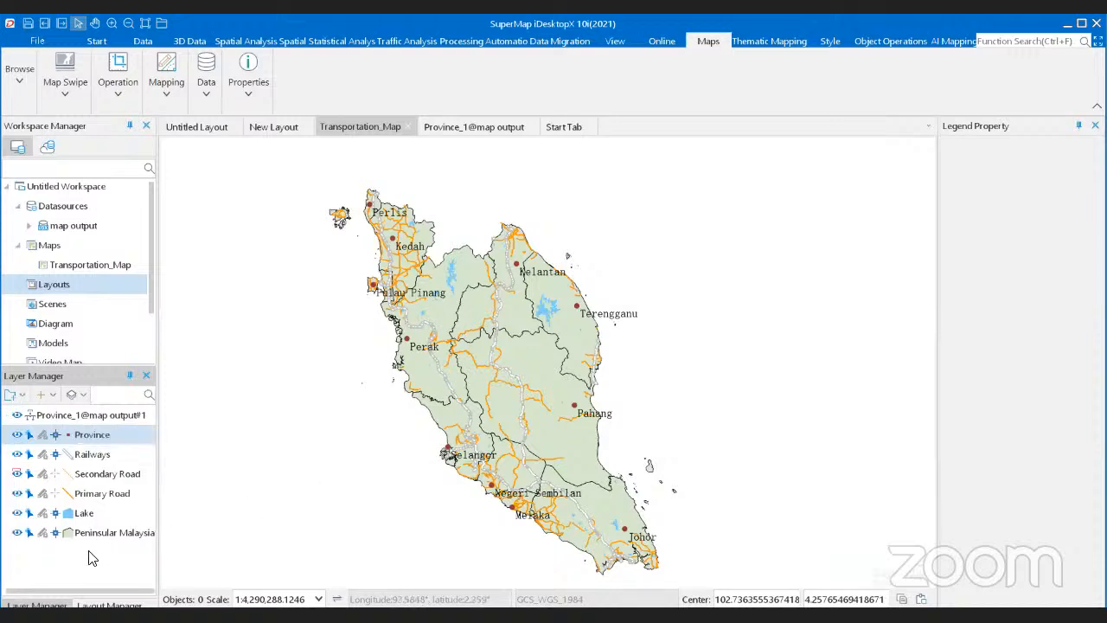
Step: Save Transportation_Map with the renamed layers and return to the untitled layout
right_click(273, 377)
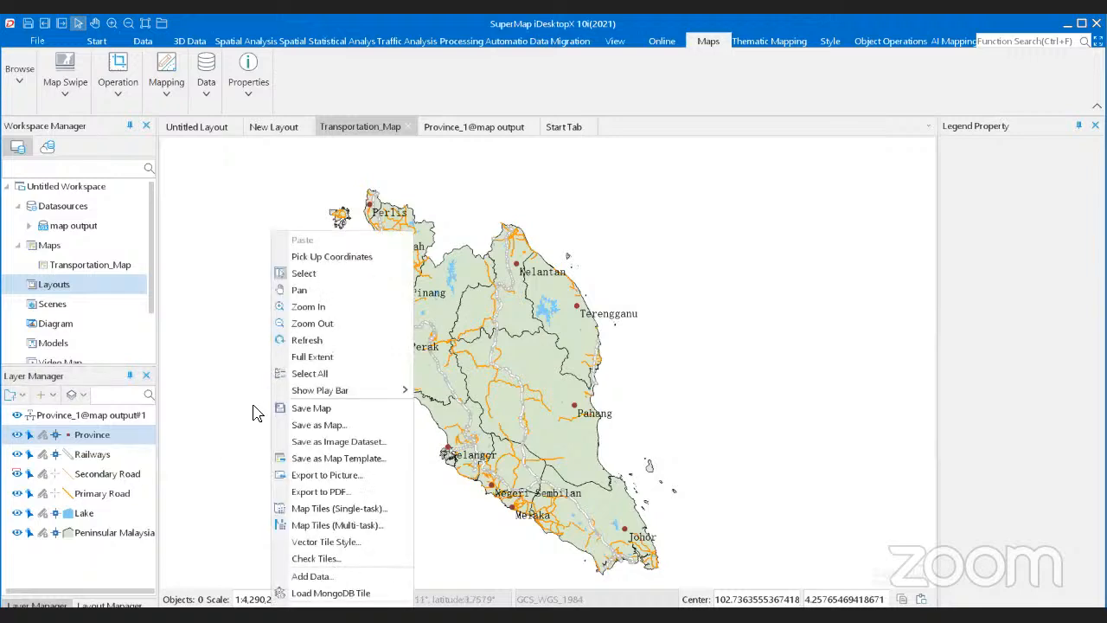
left_click(329, 410)
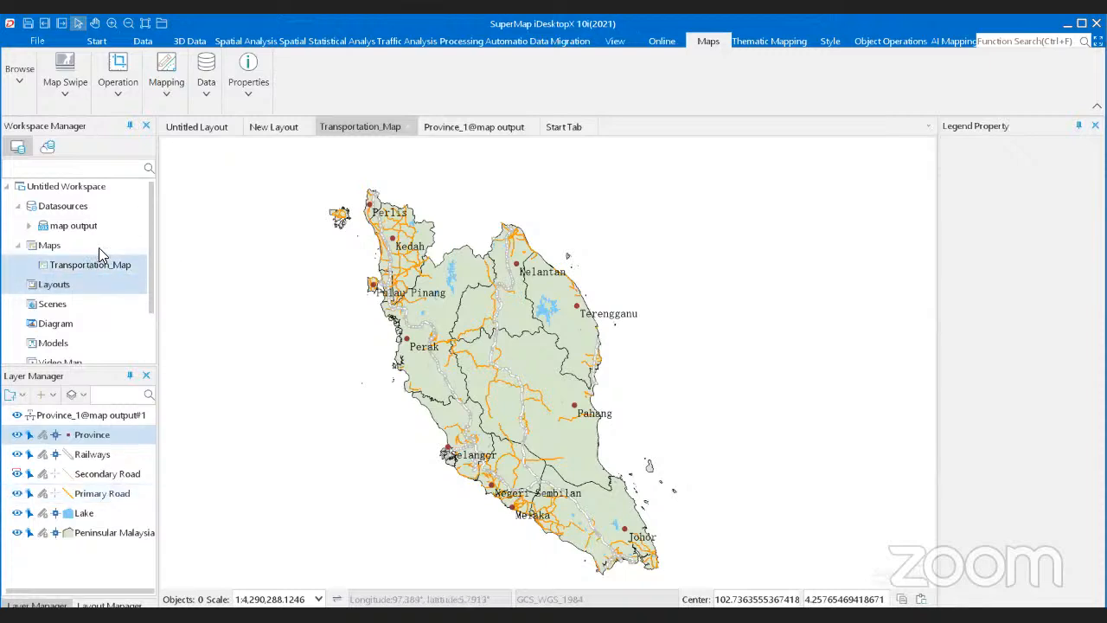
left_click(207, 130)
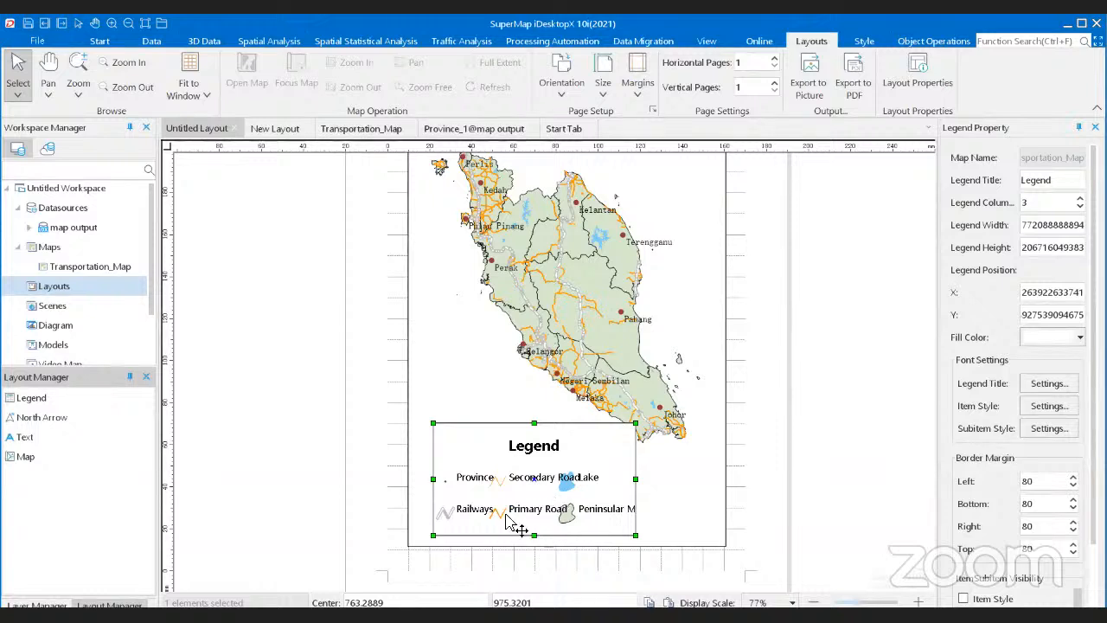
Step: Set the legend to four columns, then shrink and move its box into the empty space below the map
left_click_drag(553, 441, 547, 446)
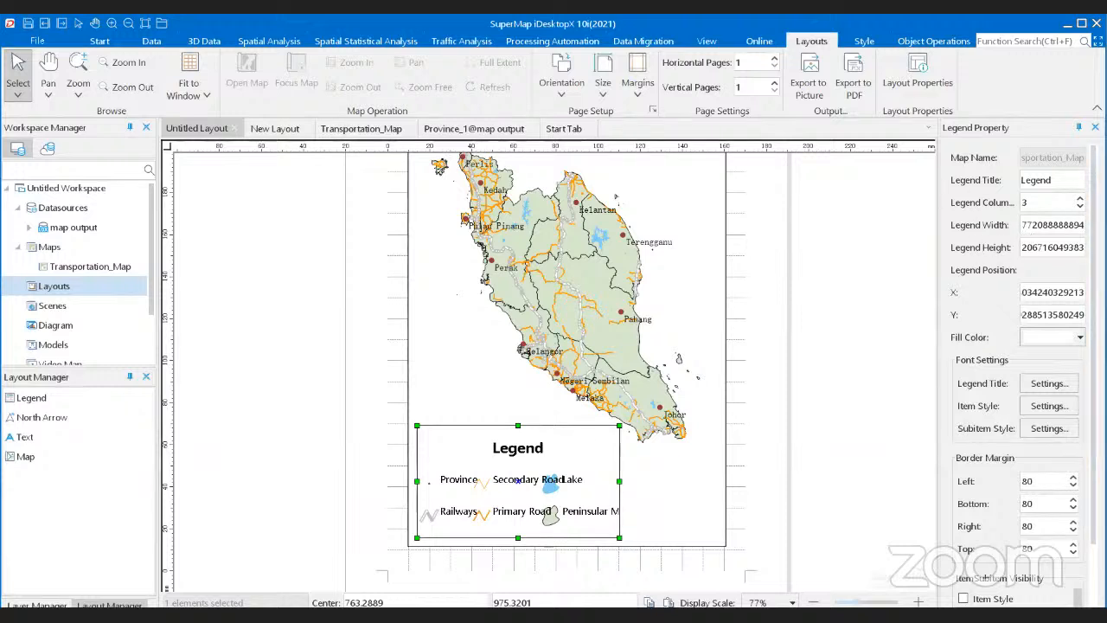
left_click(1079, 199)
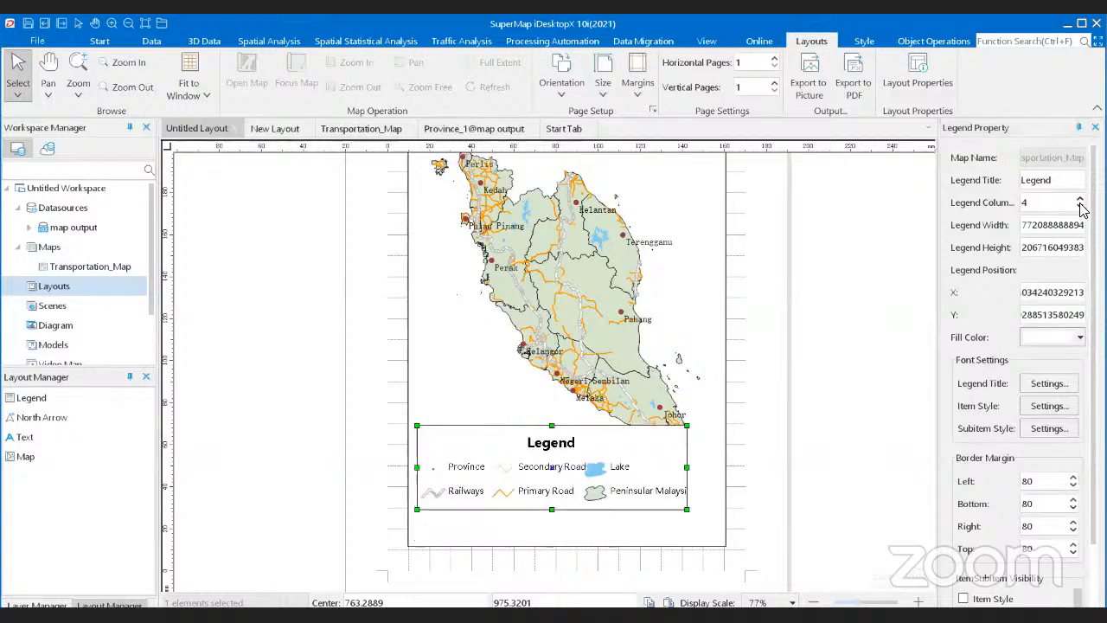
double_click(1079, 208)
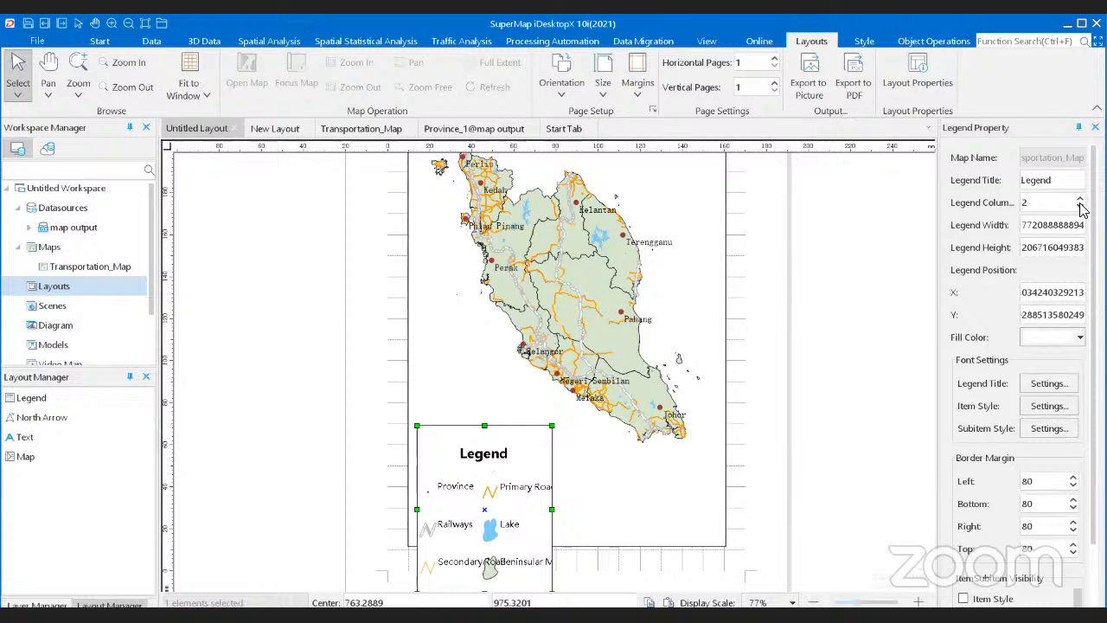
double_click(1079, 200)
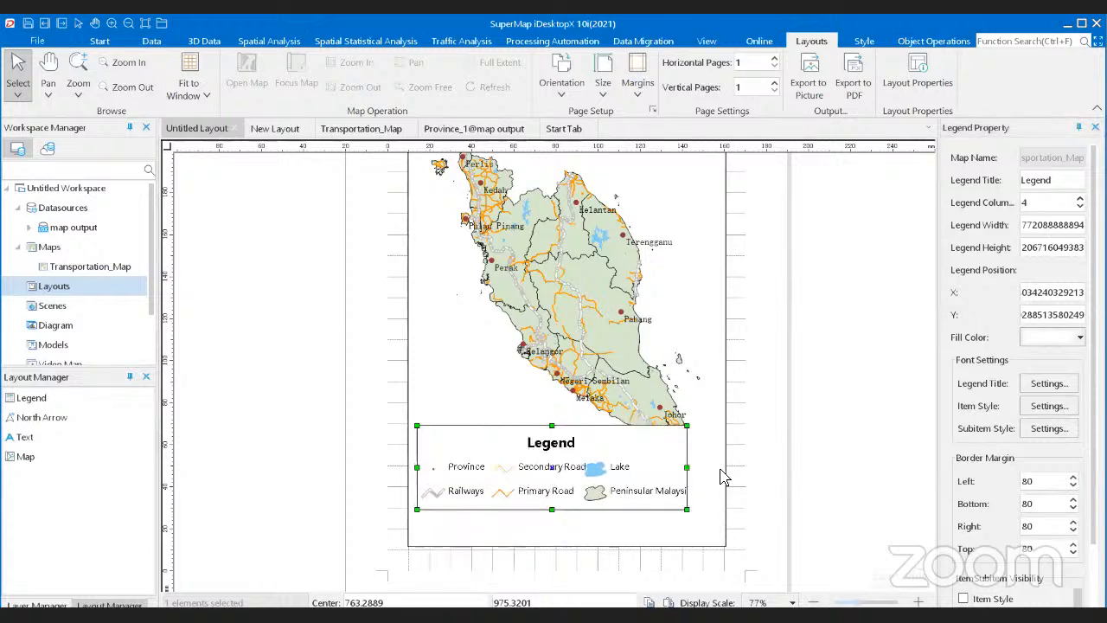
left_click_drag(641, 437, 637, 462)
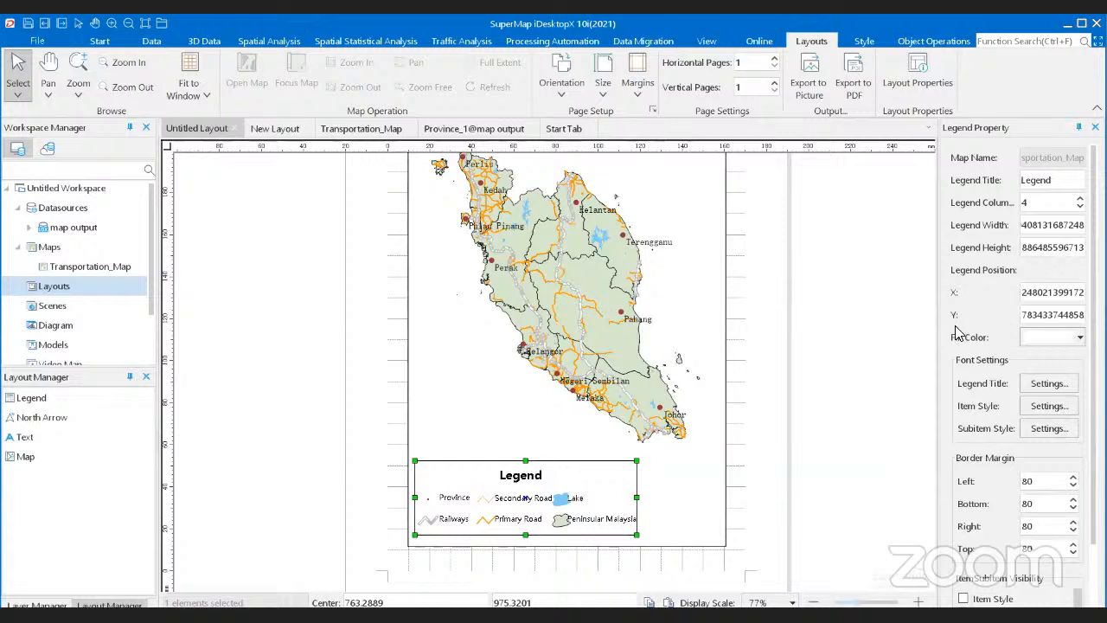
Step: Try a light blue #FFB9E6FD fill on the legend and restore the white fill
left_click(1079, 339)
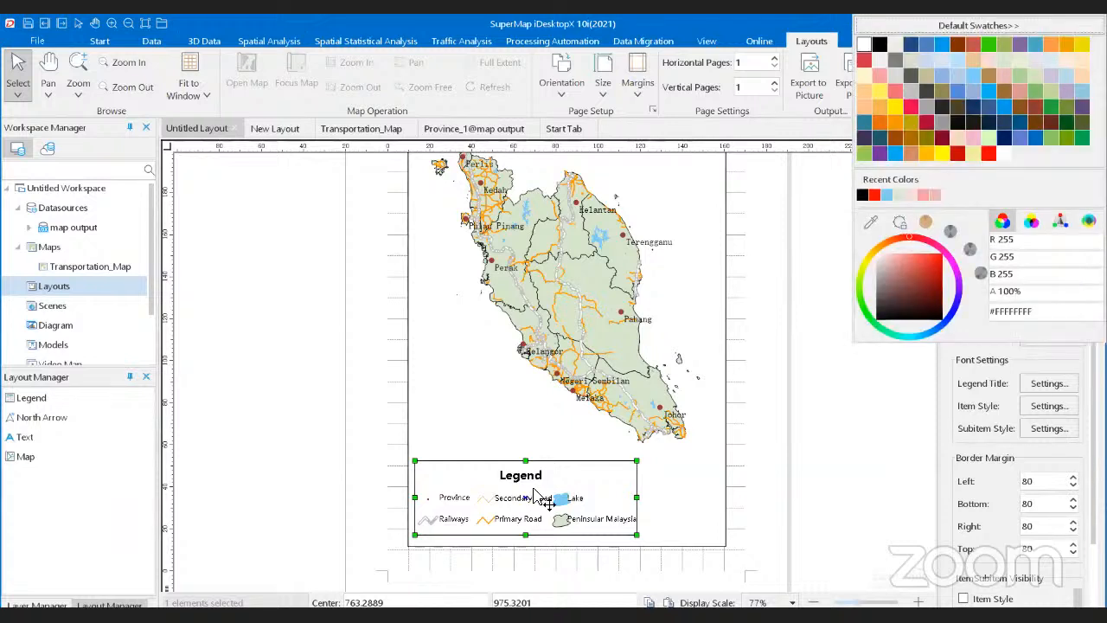
left_click(960, 62)
left_click(958, 61)
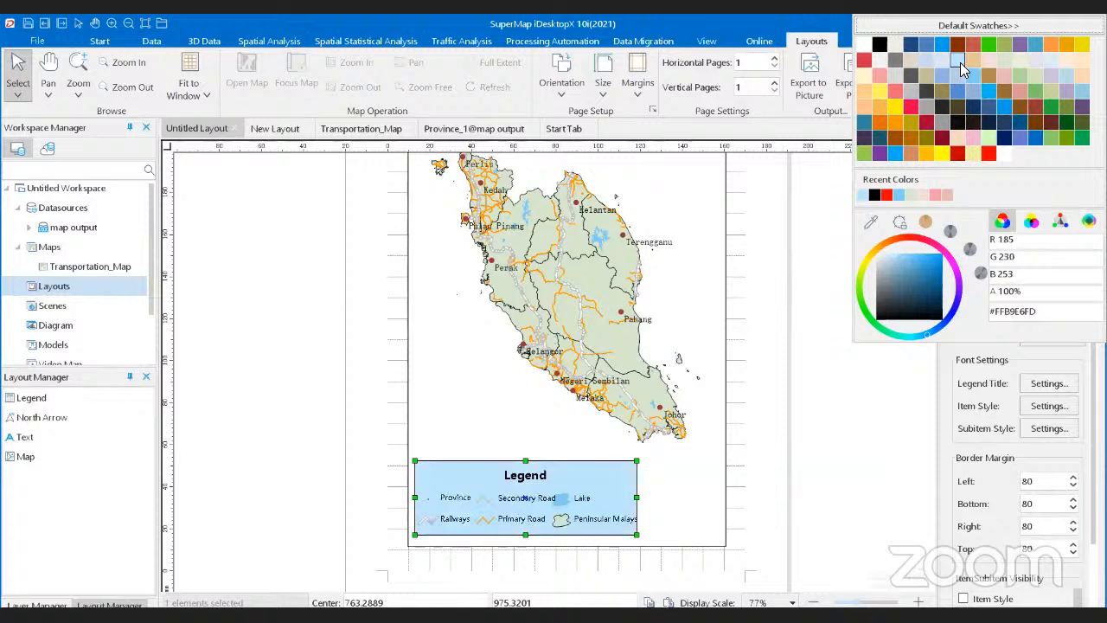
left_click(863, 45)
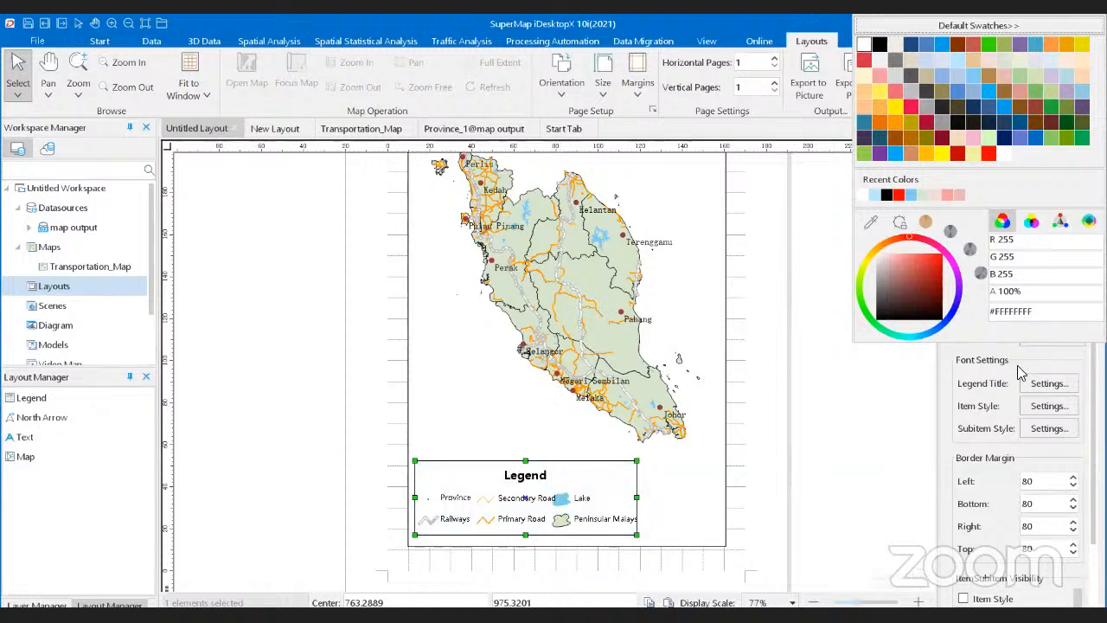
left_click(949, 363)
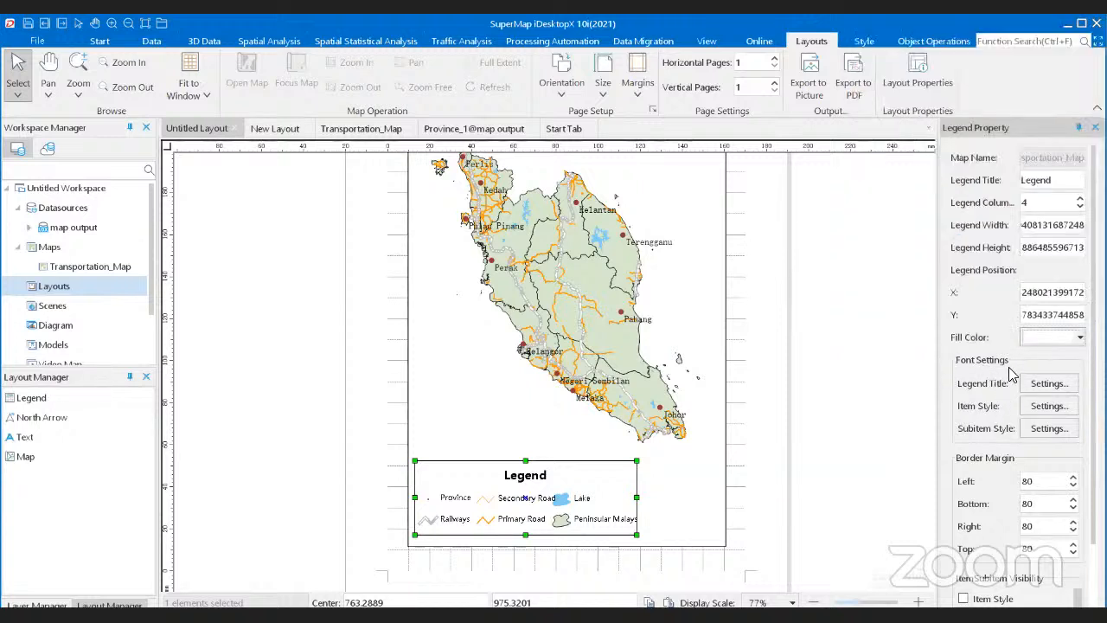
Step: Examine the font, alignment and font effect options available for the legend title
left_click(1051, 385)
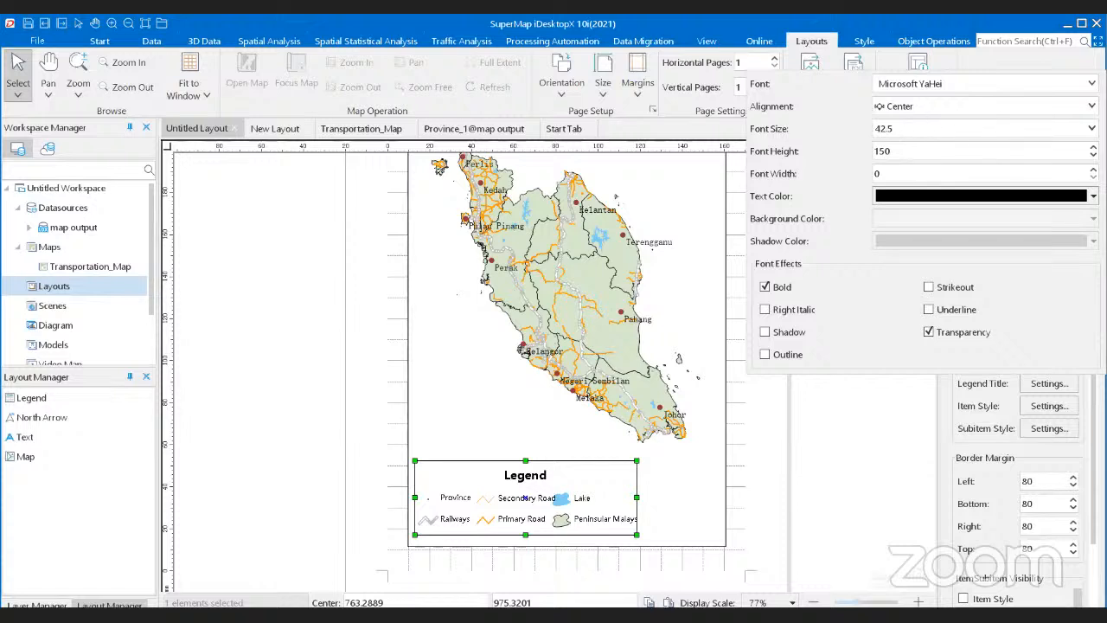
left_click(1091, 84)
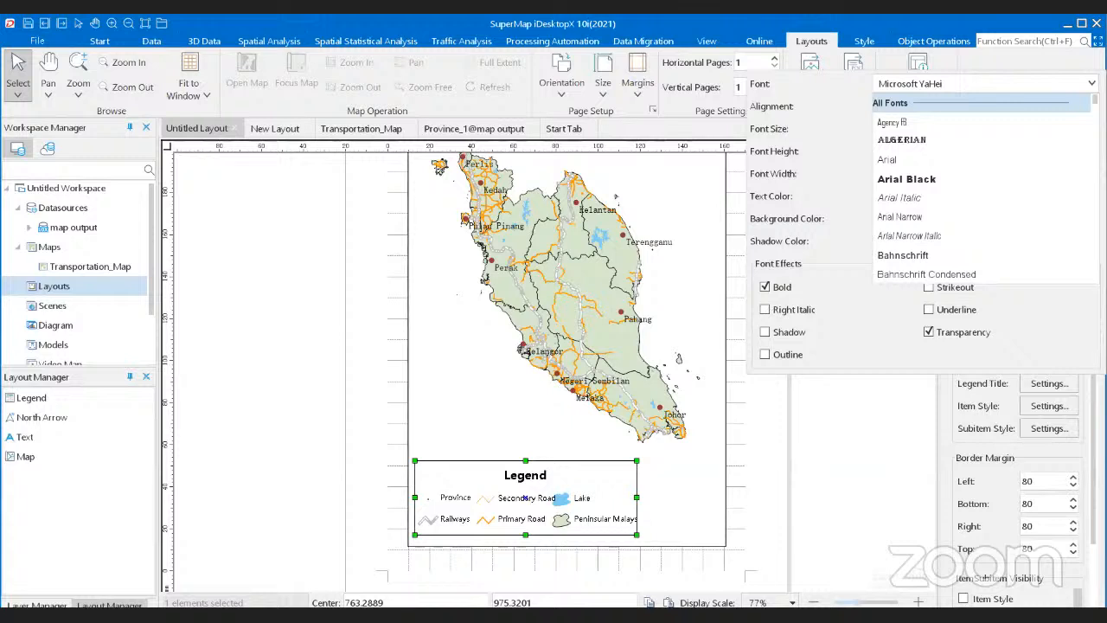
left_click(824, 89)
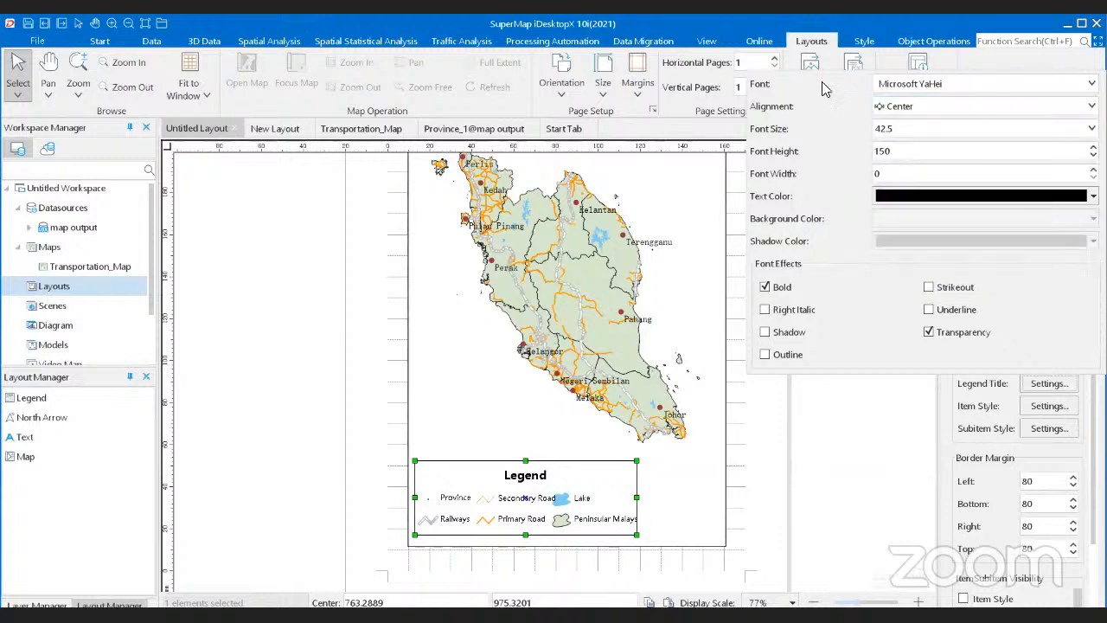
left_click(910, 111)
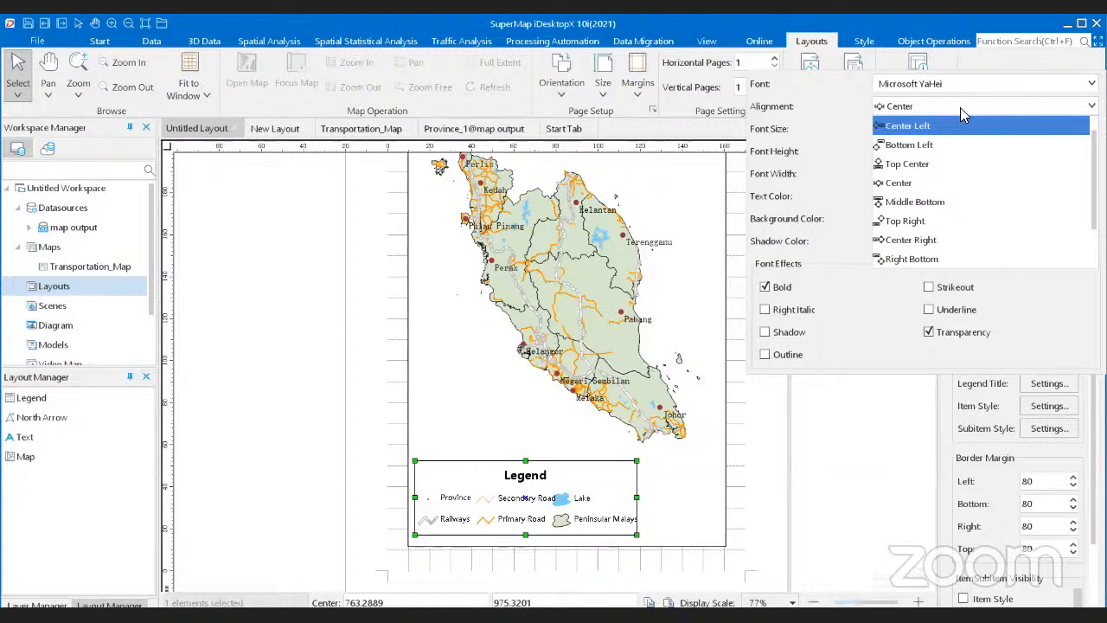
left_click(849, 105)
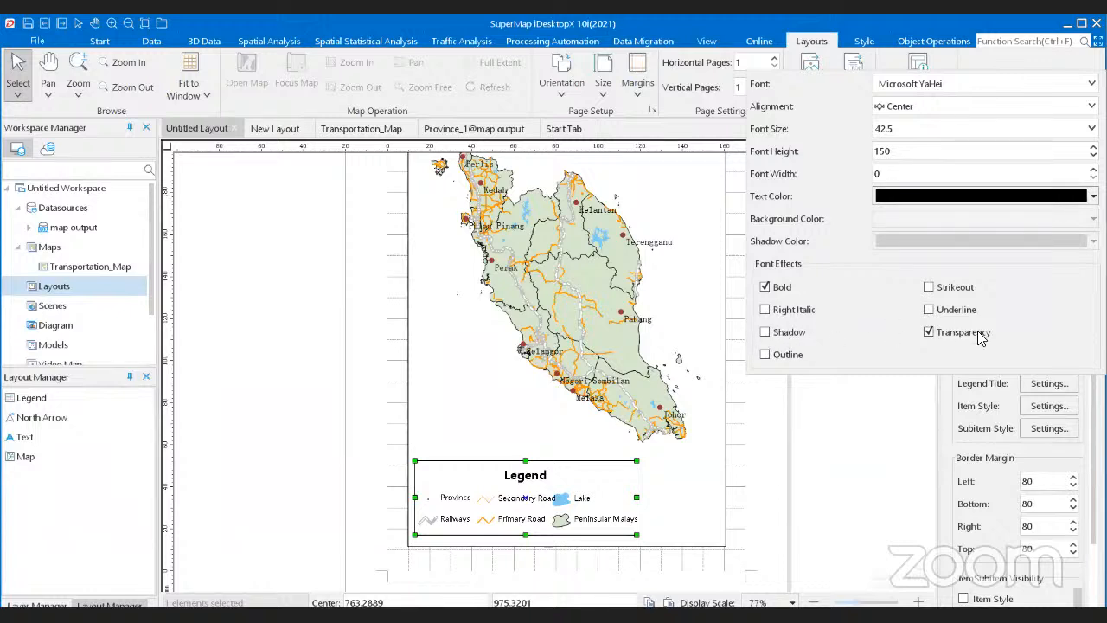
left_click(943, 420)
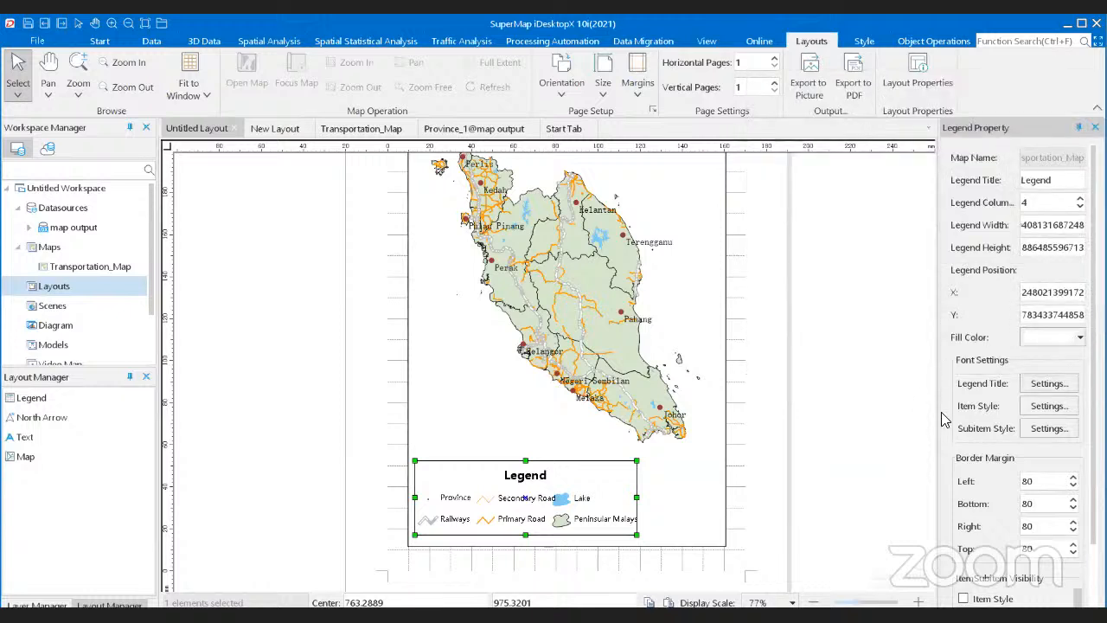
Step: Set the font size of the legend's item style to 20
left_click(1028, 407)
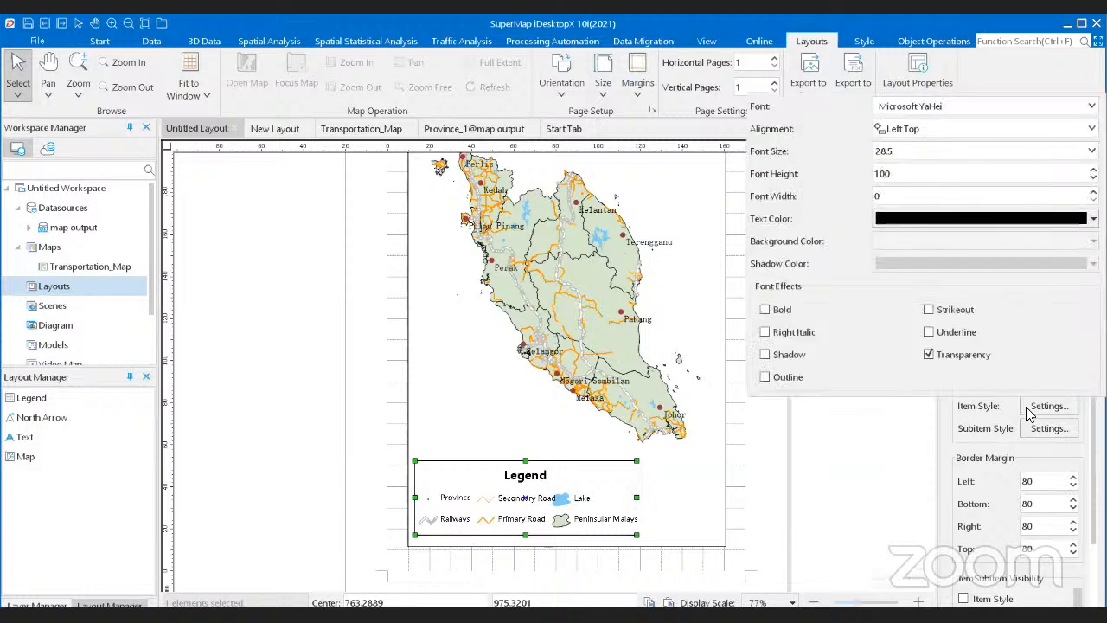
left_click(916, 153)
left_click_drag(917, 154, 881, 157)
type("20")
key("Return")
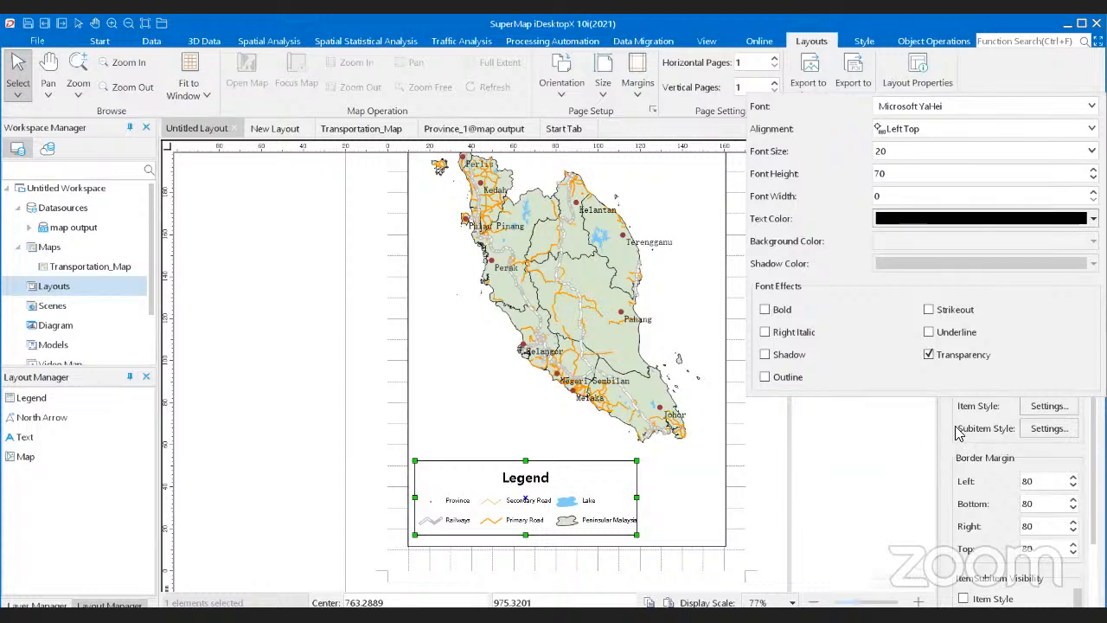
left_click(959, 433)
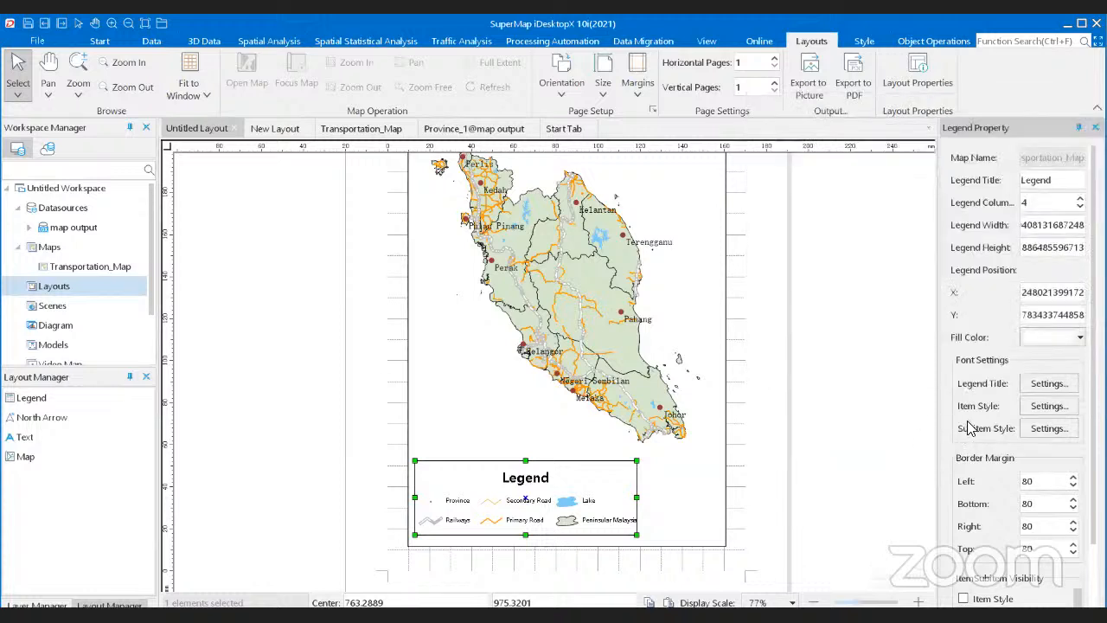
Step: Try Center alignment for the legend's subitem style and restore Left Top
left_click(1043, 429)
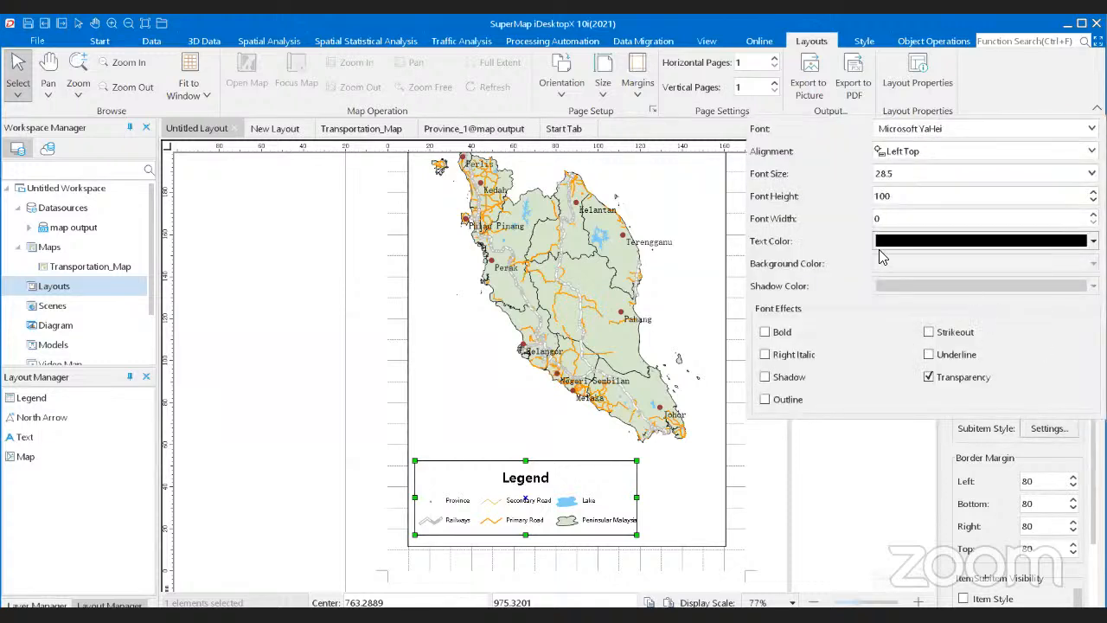
left_click(912, 154)
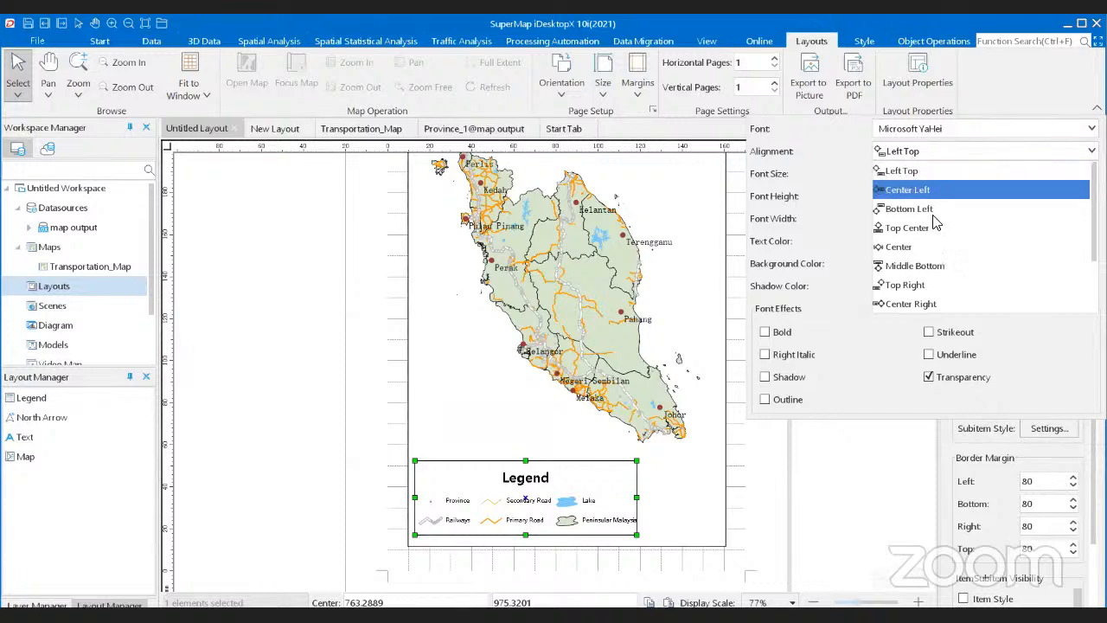
left_click(924, 247)
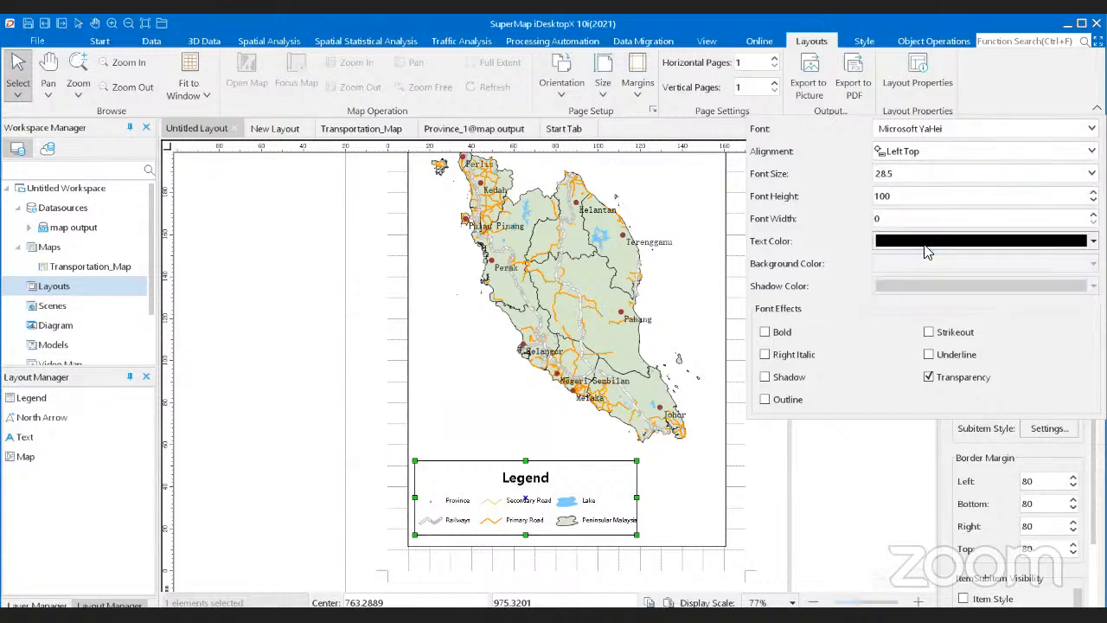
left_click(931, 156)
left_click(933, 172)
left_click(950, 439)
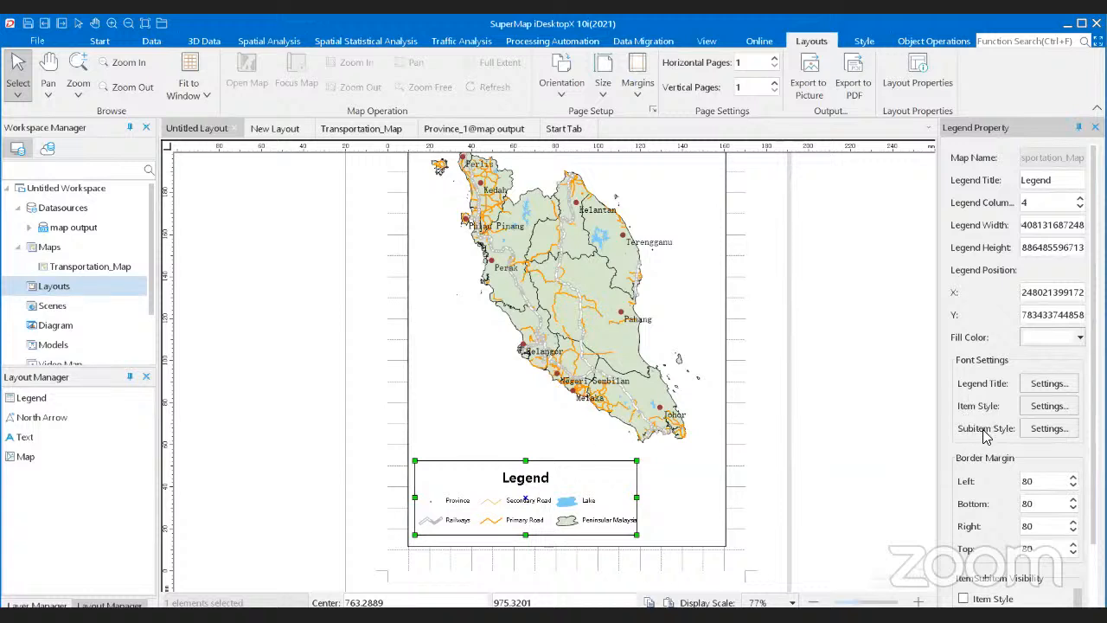
Step: Shift the legend closer to the map frame's lower-left corner and extend its right edge slightly
scroll(985, 433, "down", 2)
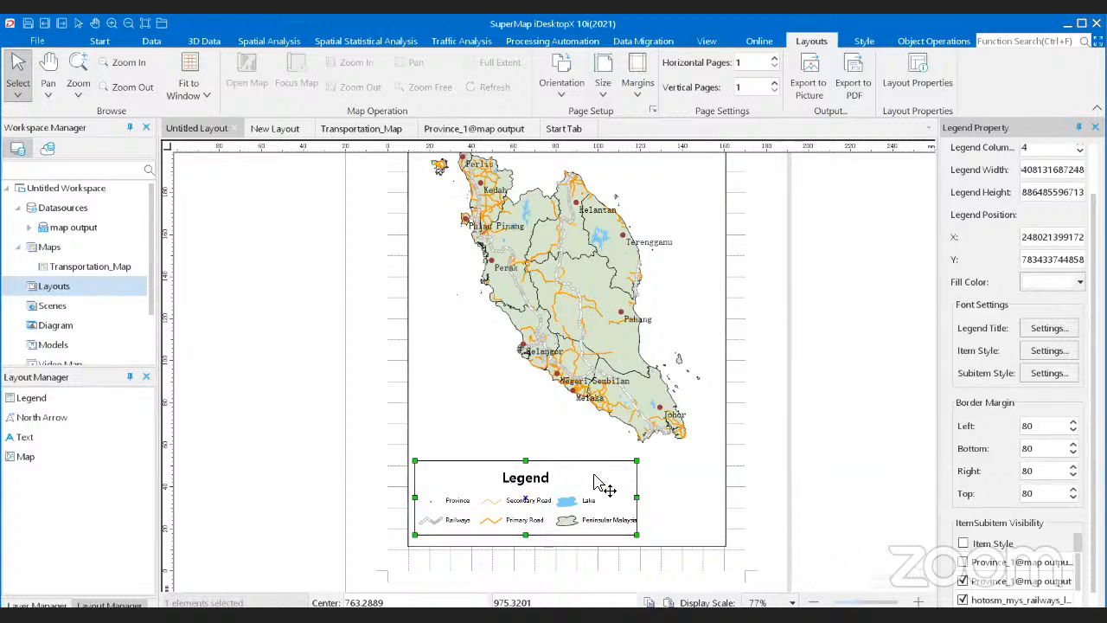
left_click_drag(567, 510, 563, 515)
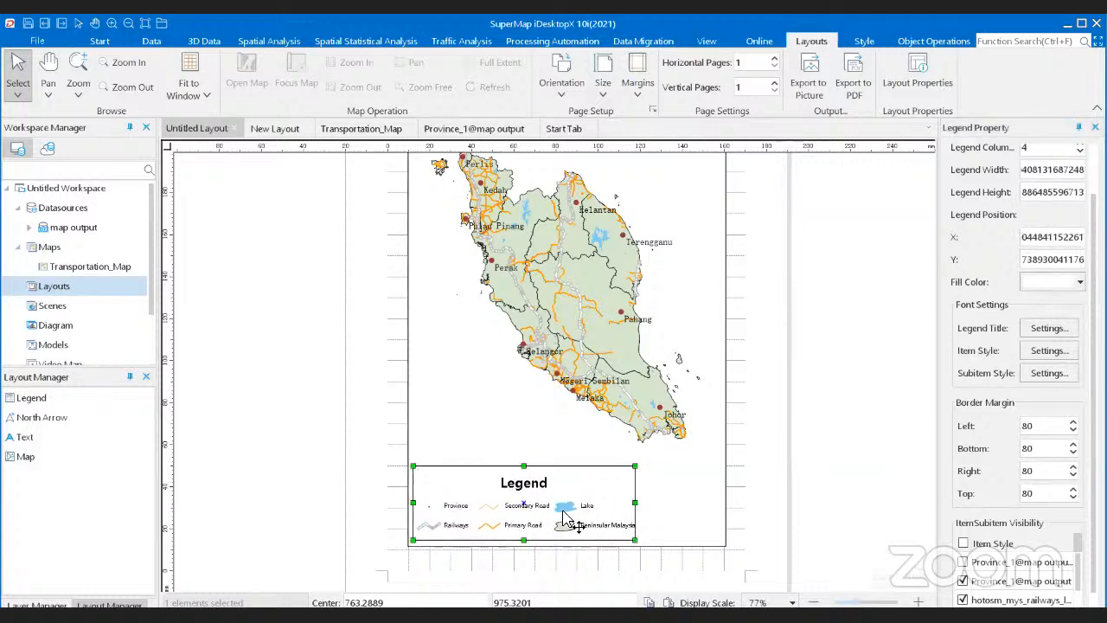
left_click_drag(635, 503, 638, 506)
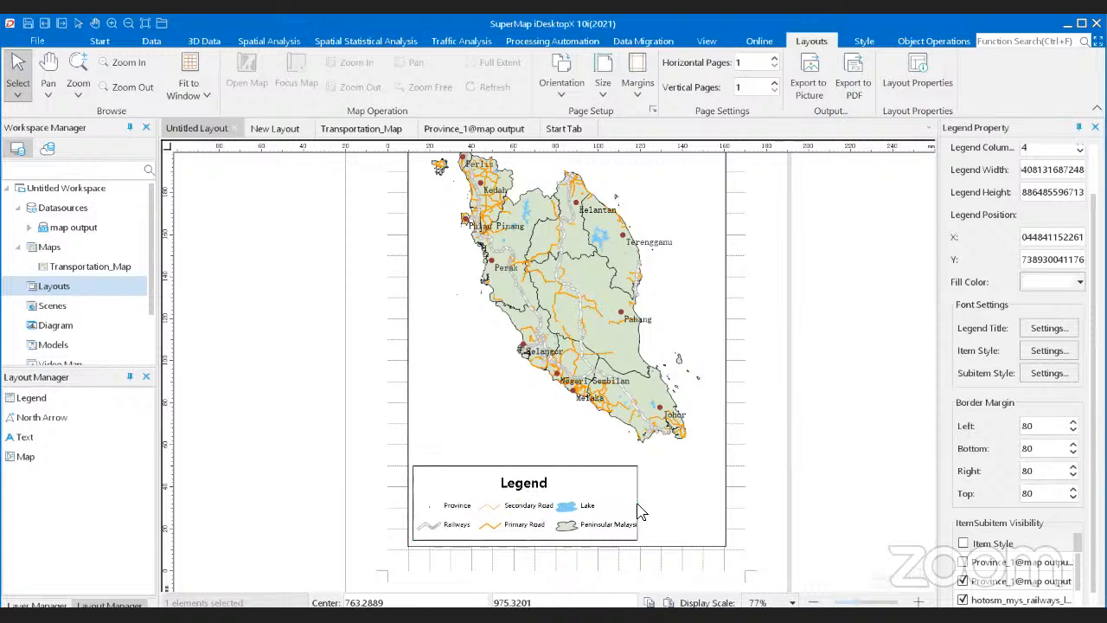
left_click(891, 458)
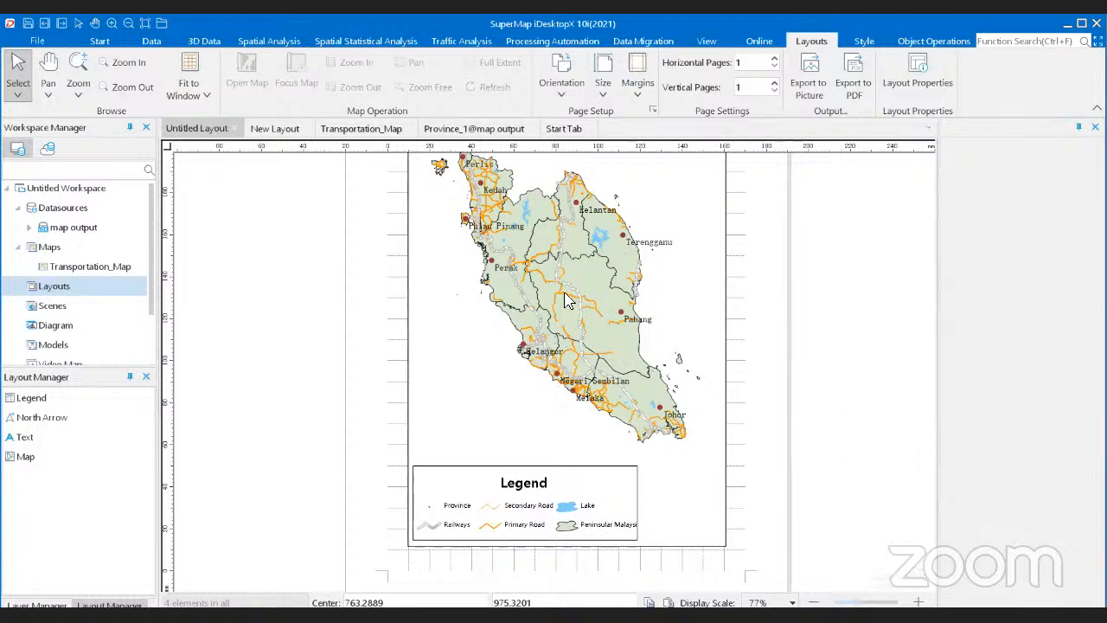
Step: Select the layout's map and draw a scale bar for it beside the legend, near the map frame's lower-right corner
scroll(569, 301, "down", 2)
left_click(96, 24)
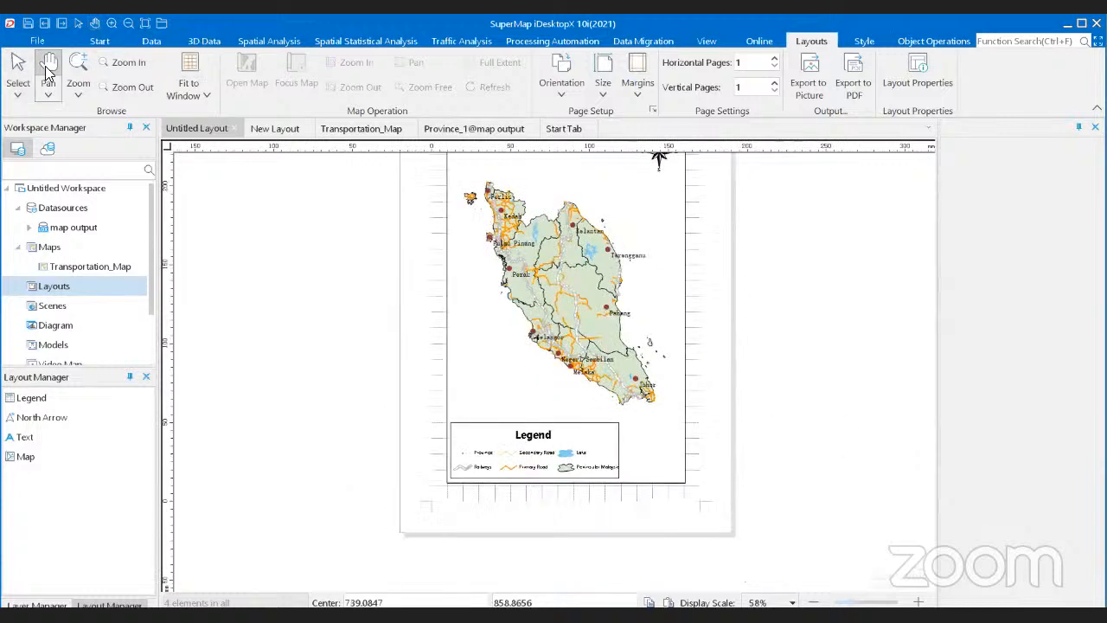
left_click_drag(304, 234, 322, 292)
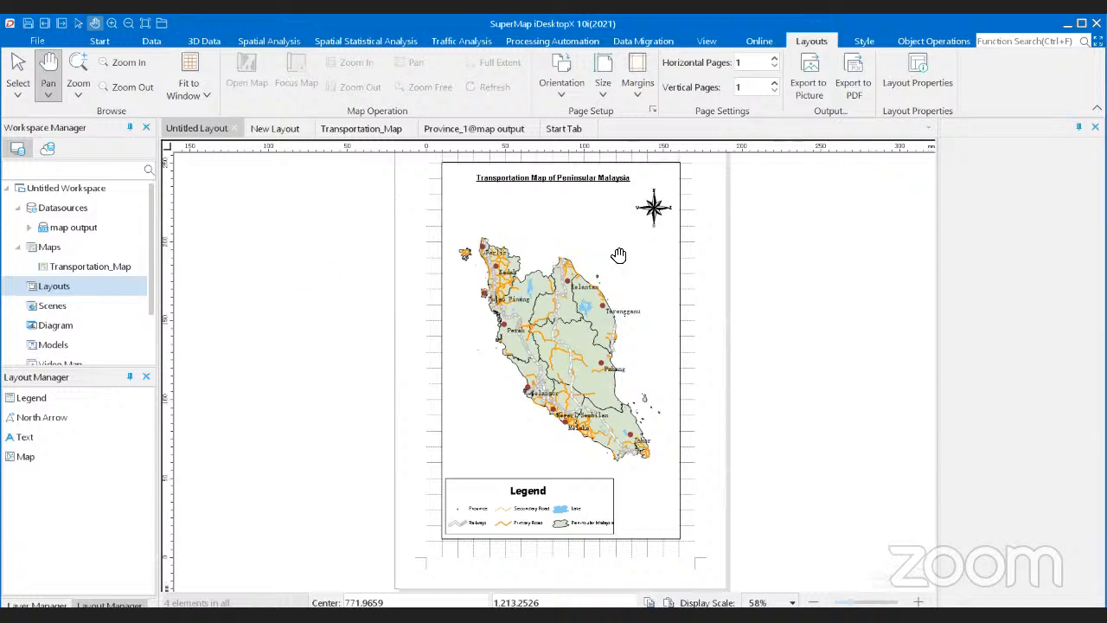
left_click_drag(619, 255, 619, 263)
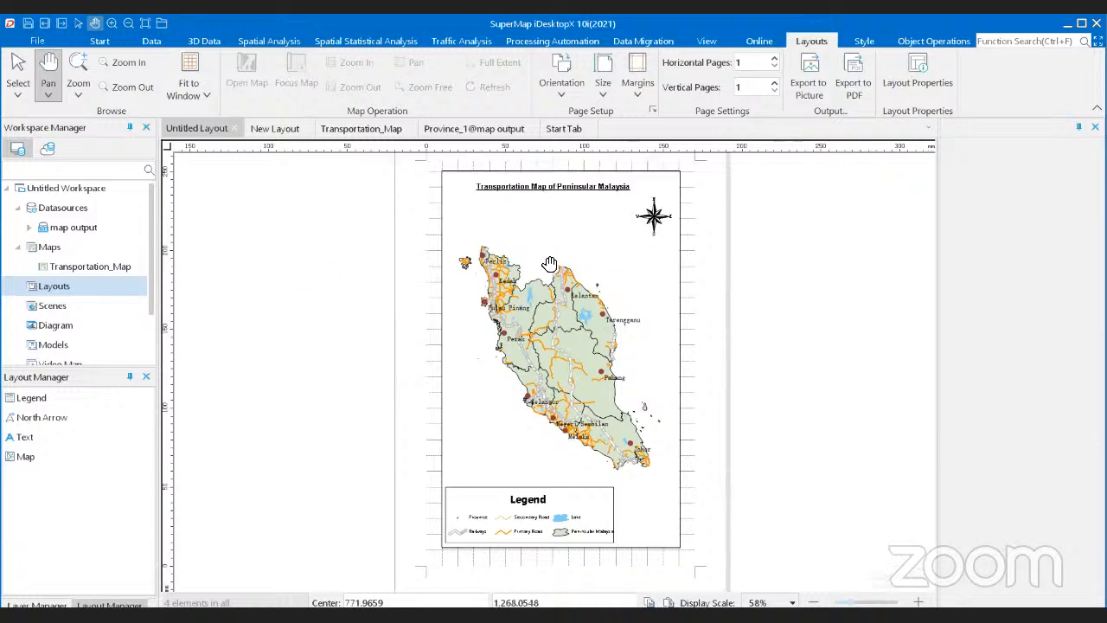
right_click(481, 303)
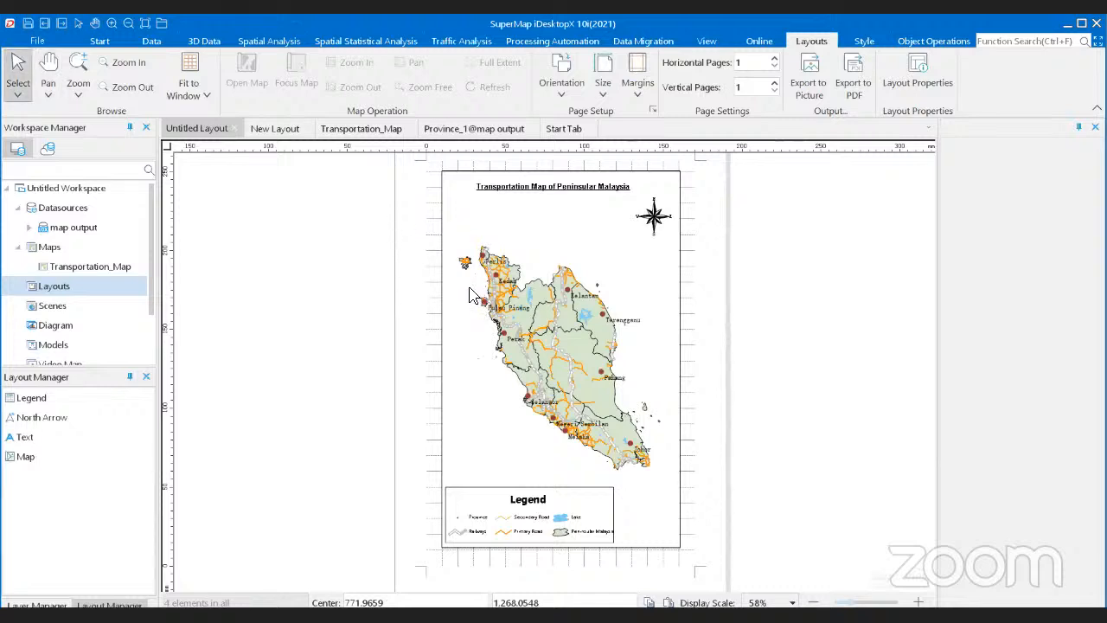
left_click(473, 295)
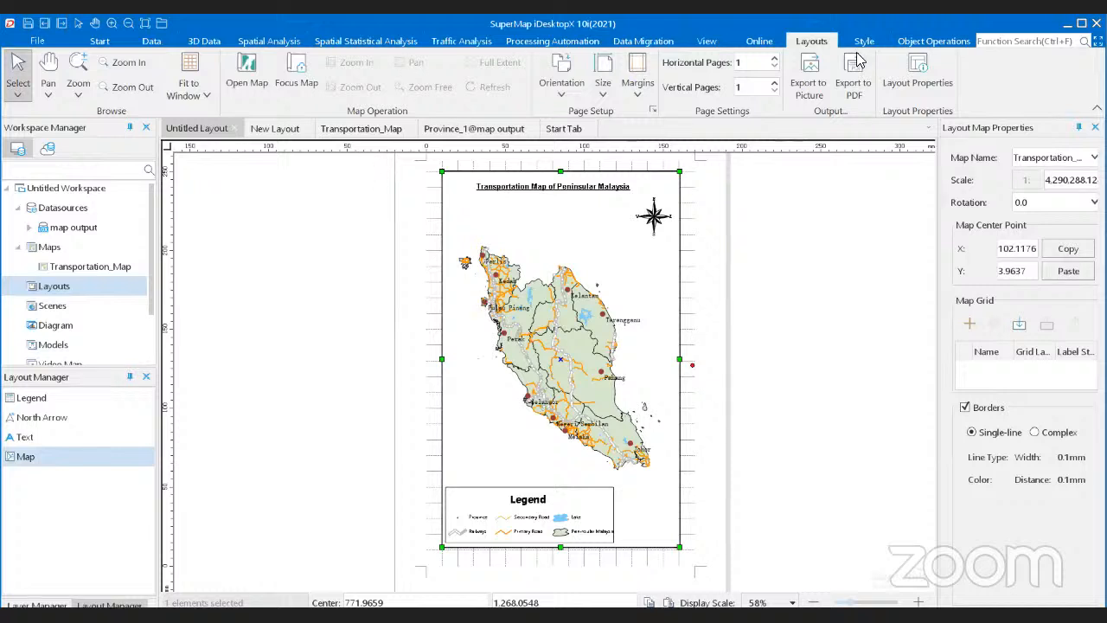
left_click(920, 43)
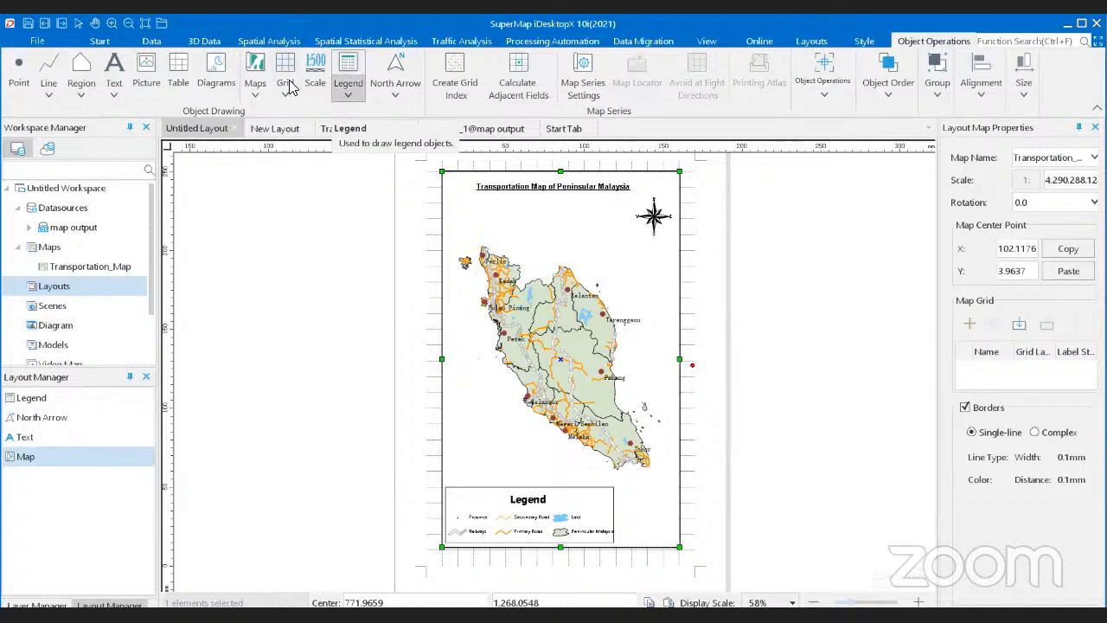
left_click(344, 97)
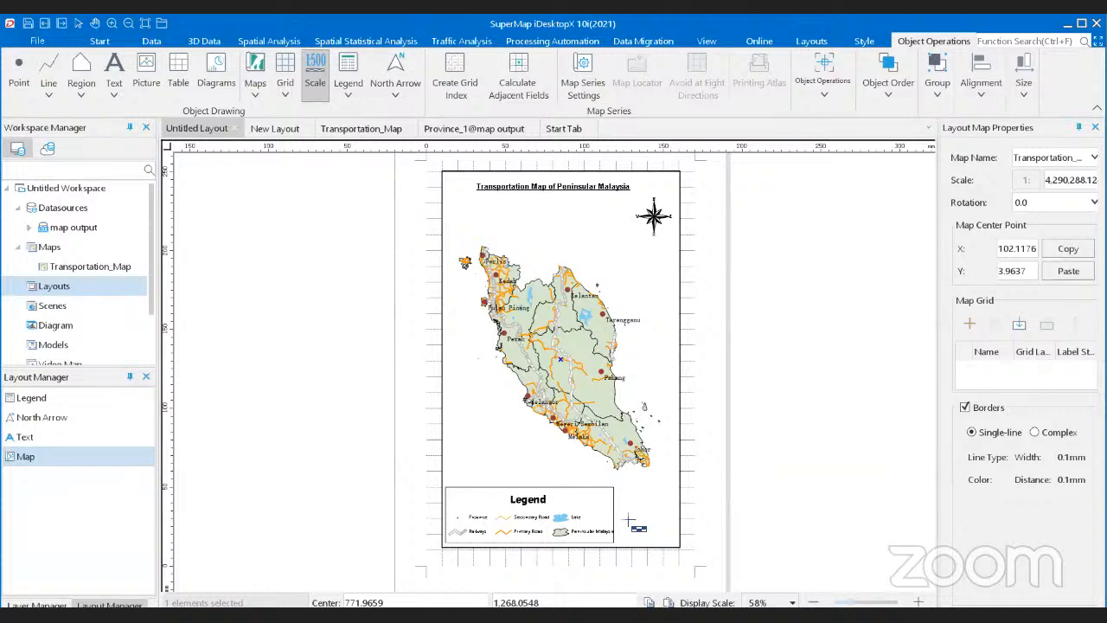
left_click_drag(626, 518, 679, 529)
Step: Shift the new scale bar lower and closer to the legend, near the map frame's lower-right corner
left_click_drag(674, 530, 668, 528)
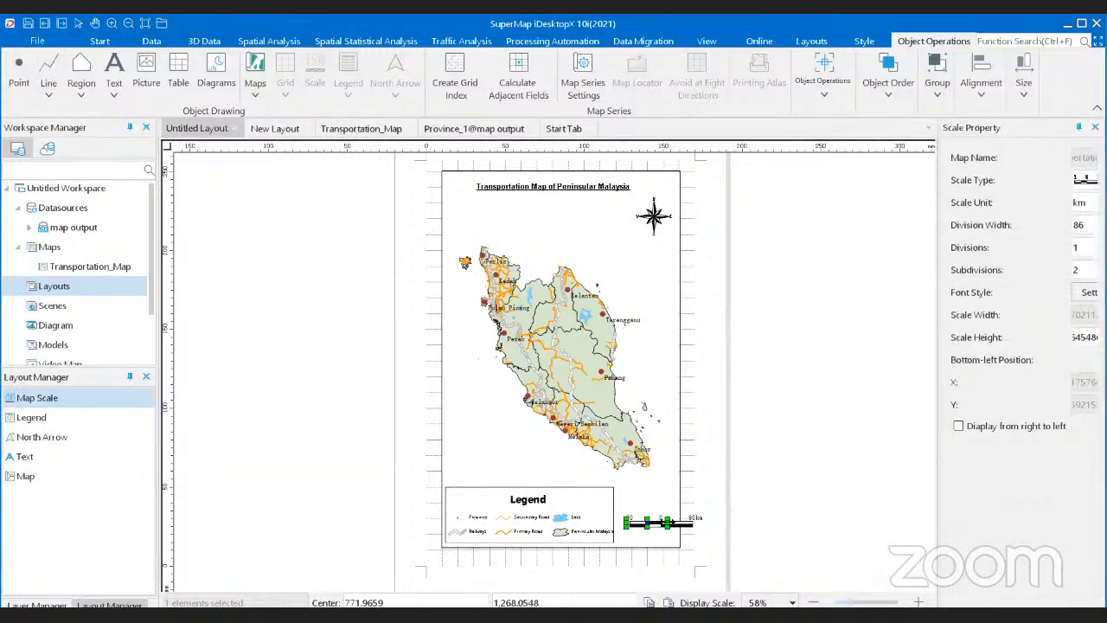
scroll(667, 523, "up", 2)
scroll(665, 523, "up", 1)
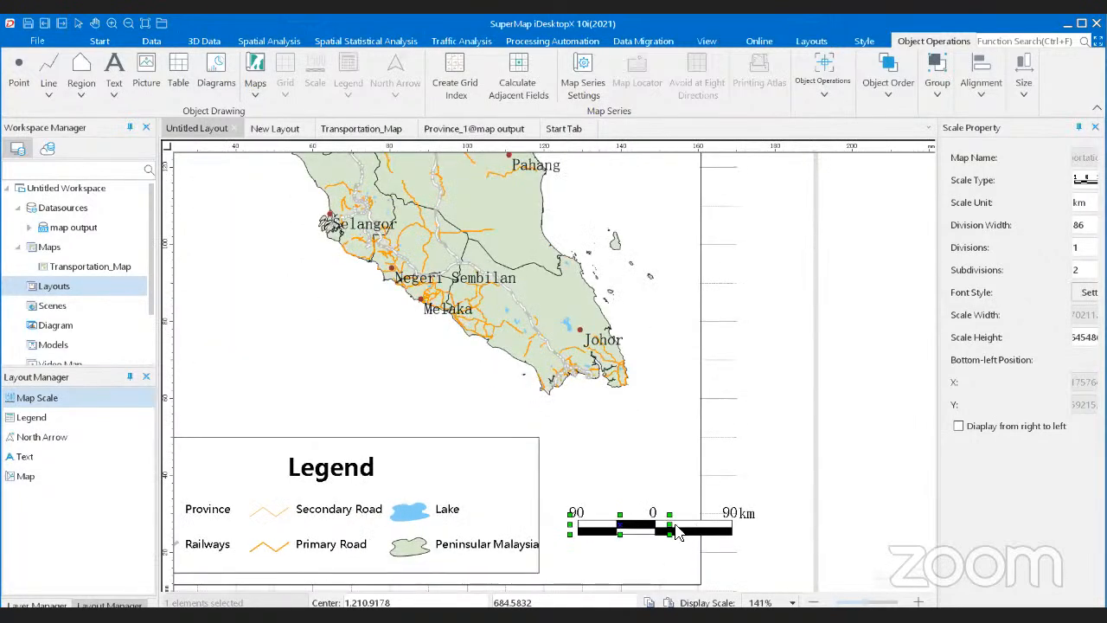
left_click(667, 534)
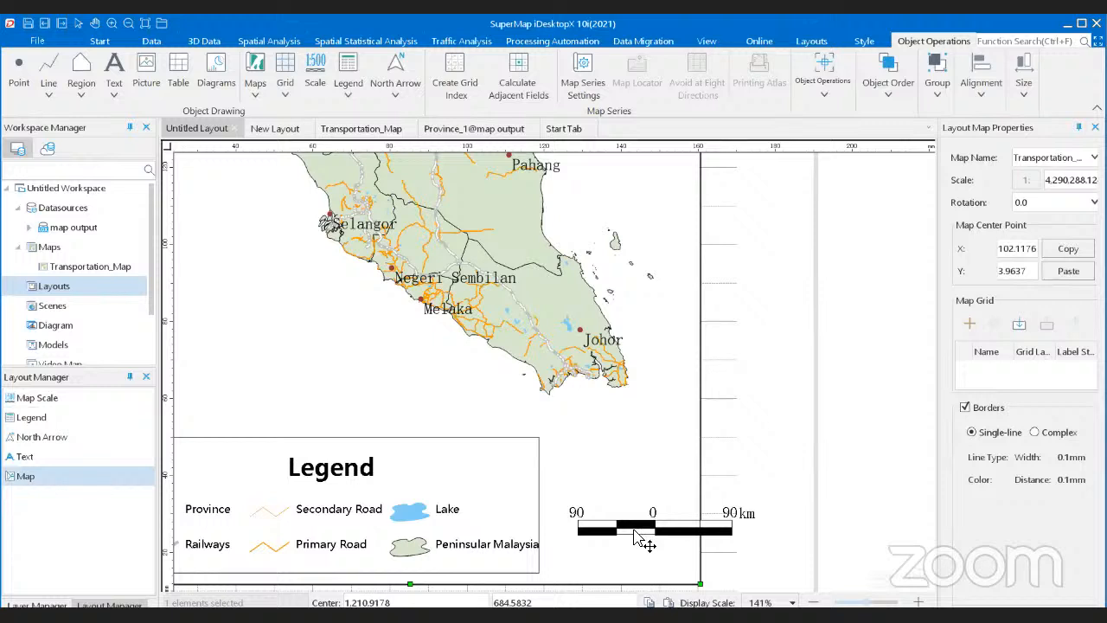
left_click(720, 529)
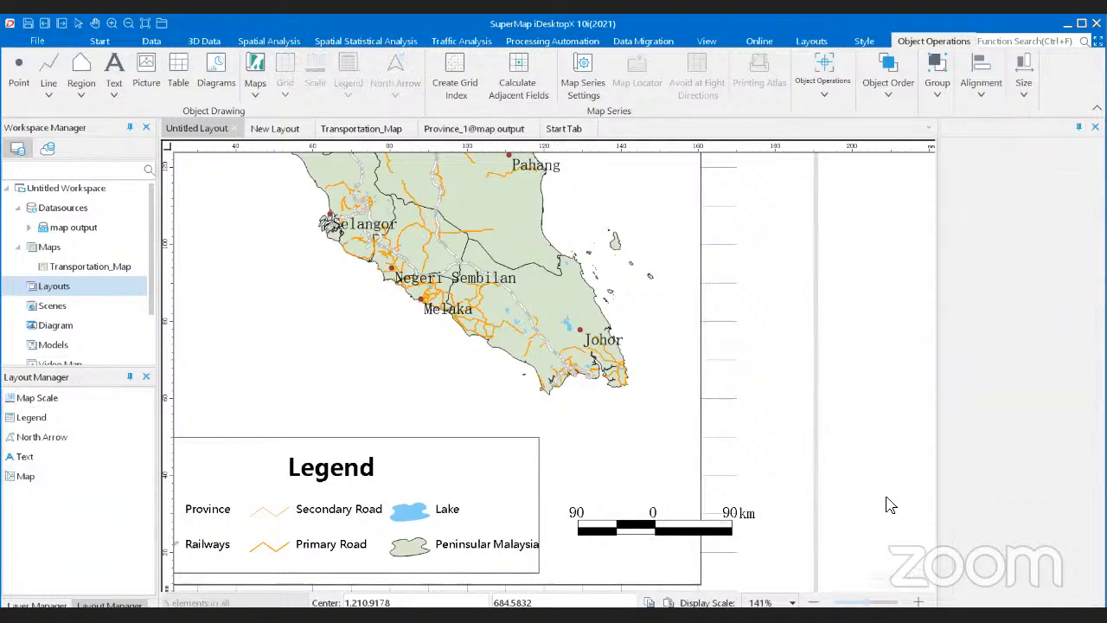
left_click(609, 536)
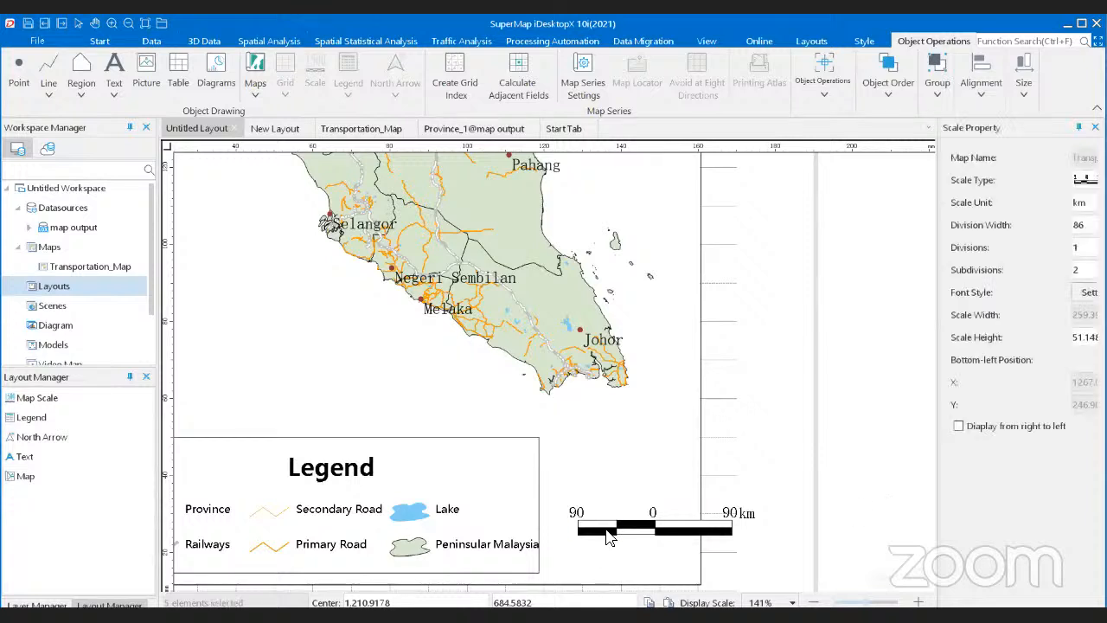
left_click_drag(610, 537, 573, 560)
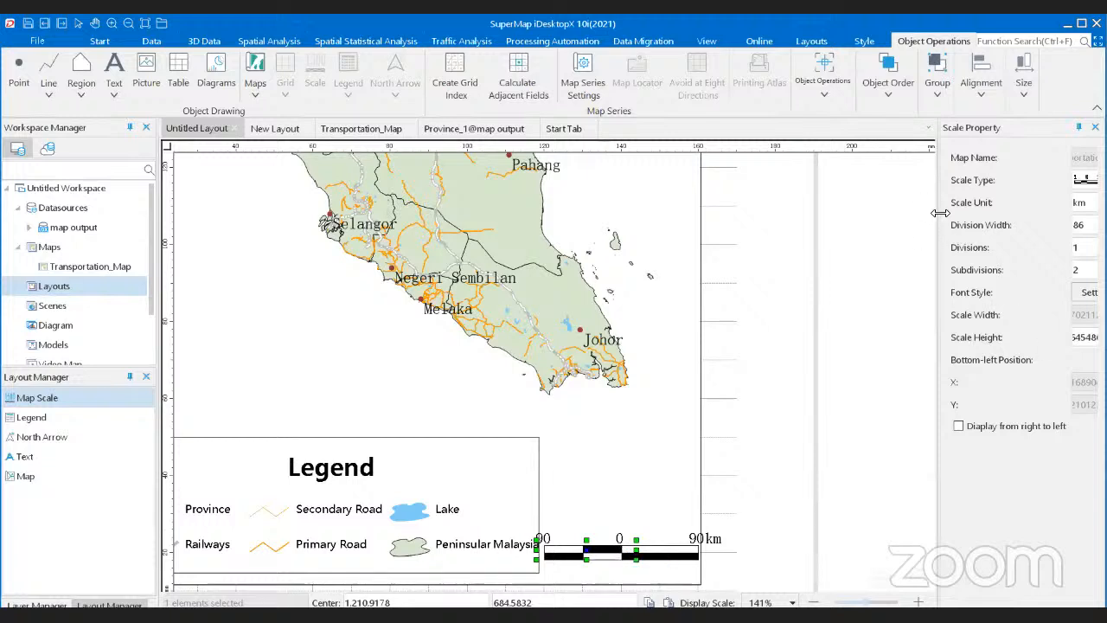
Step: Change the scale bar's type to the thin single-line style with tick marks and no filled blocks
left_click_drag(939, 215, 882, 220)
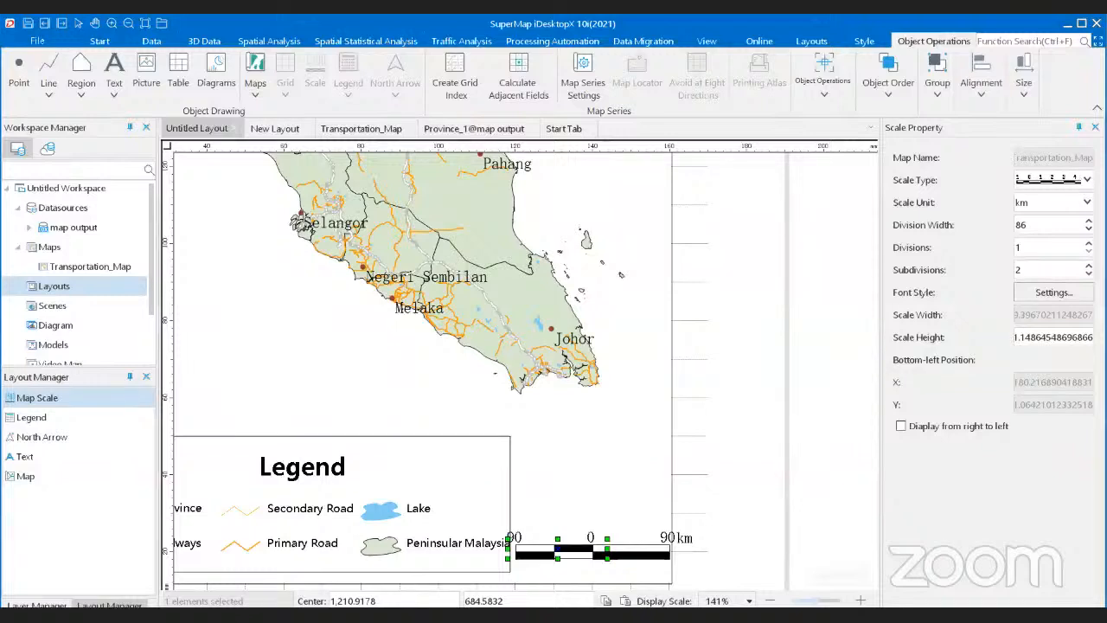
left_click(1051, 179)
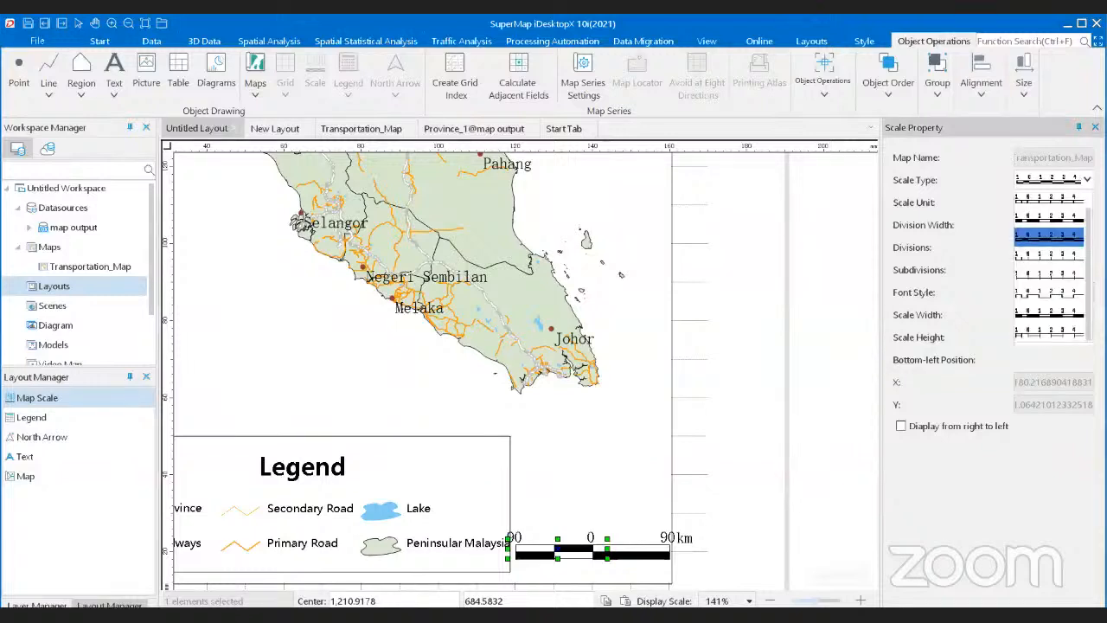
left_click(1069, 266)
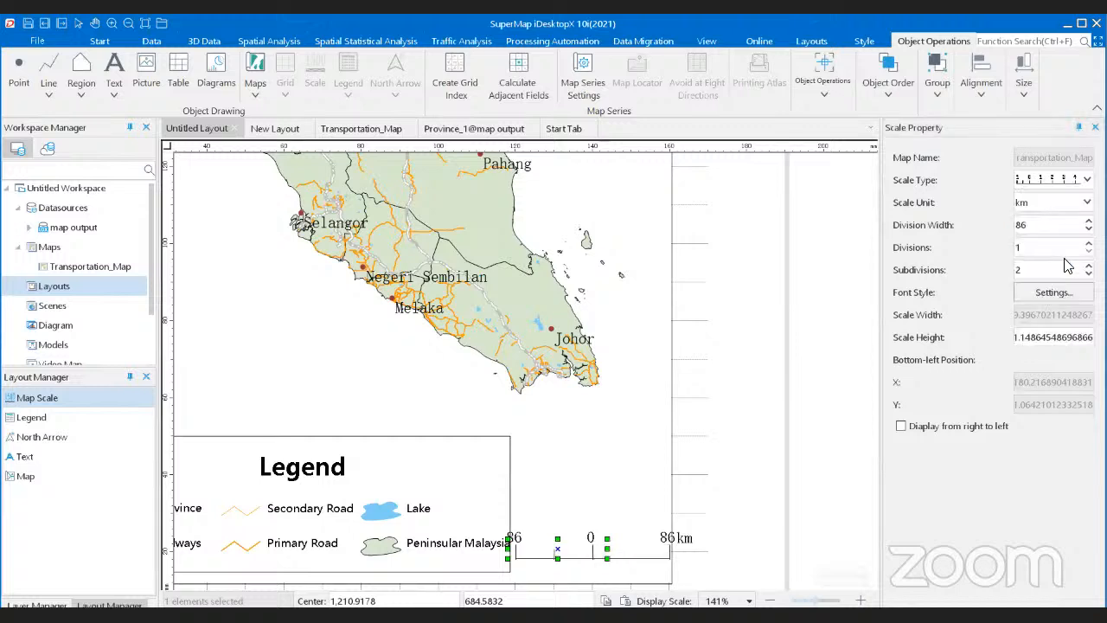
left_click(1086, 180)
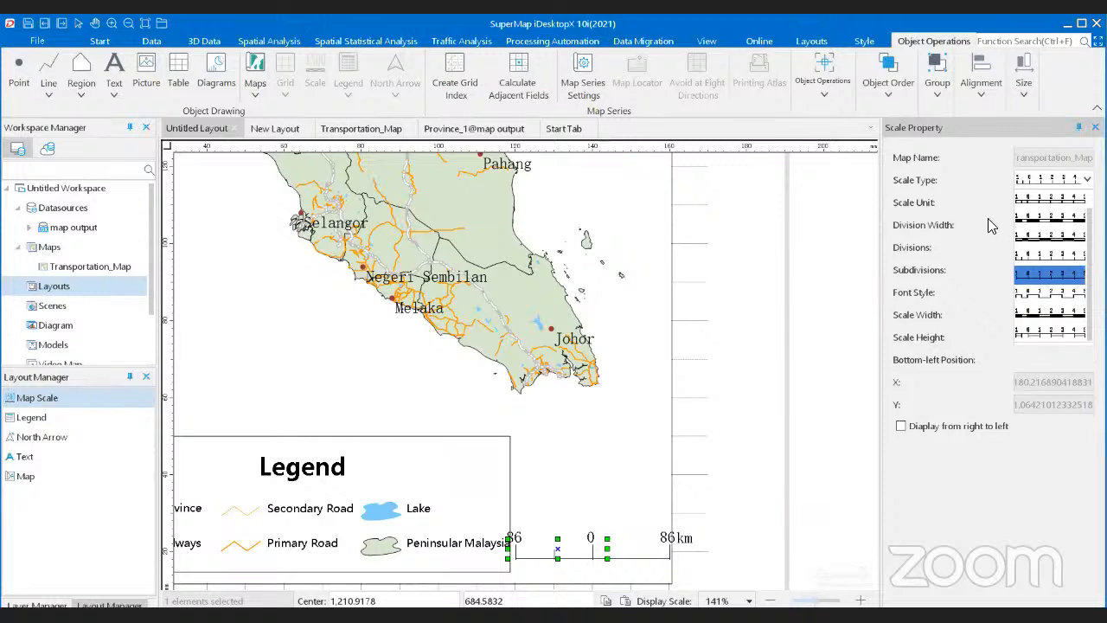
key("Return")
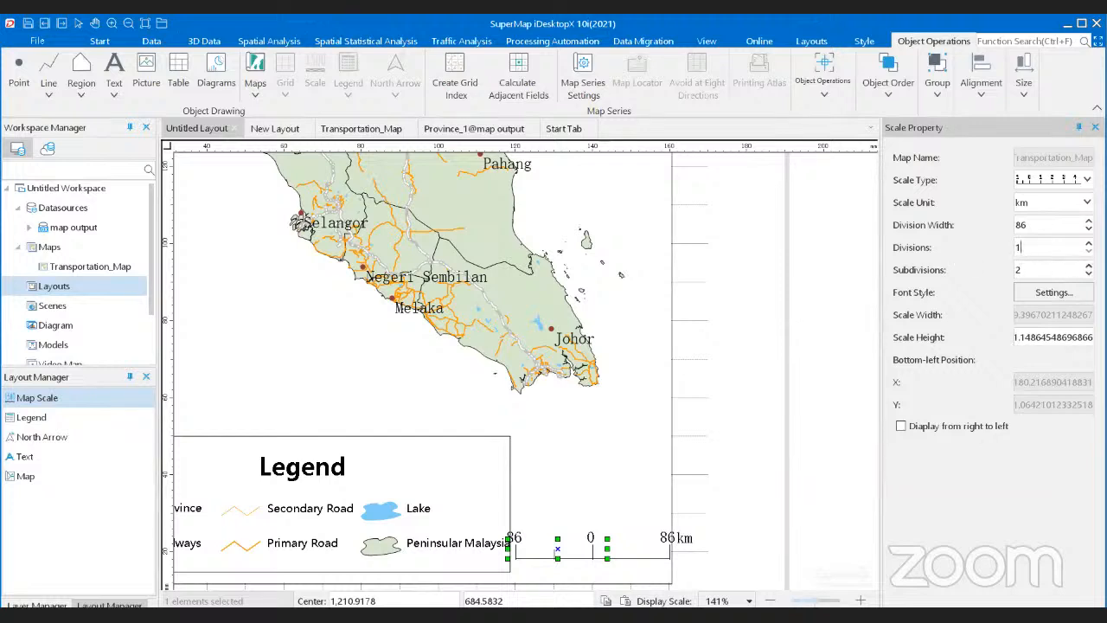
Step: Try 3 subdivisions for the scale bar, restore 2, and view its font settings without changing them
left_click(1089, 266)
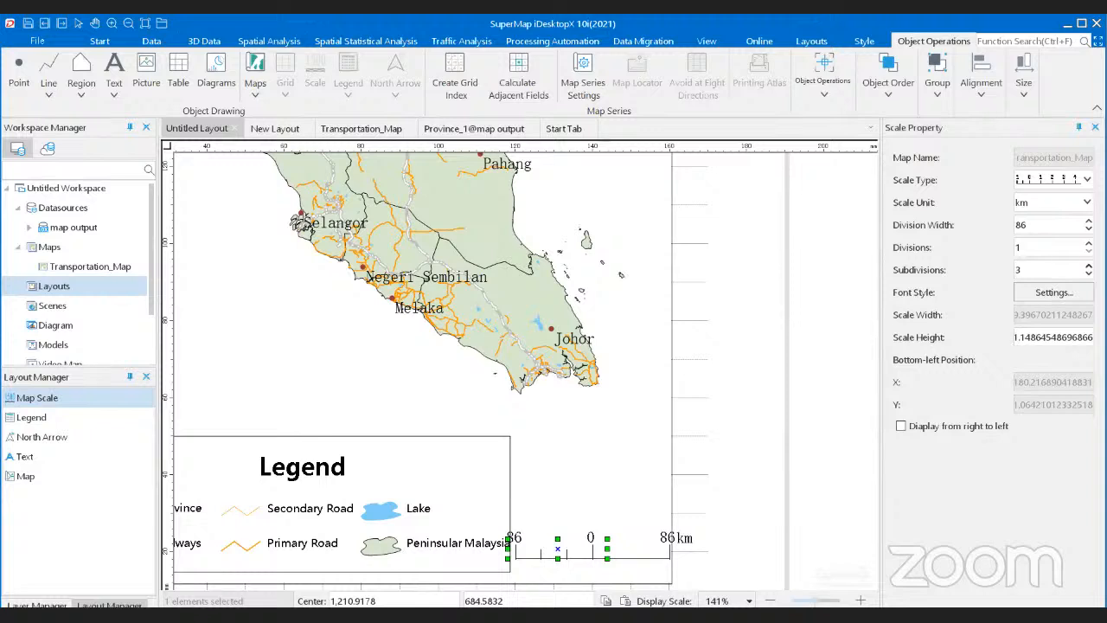
left_click(1089, 274)
left_click(1039, 295)
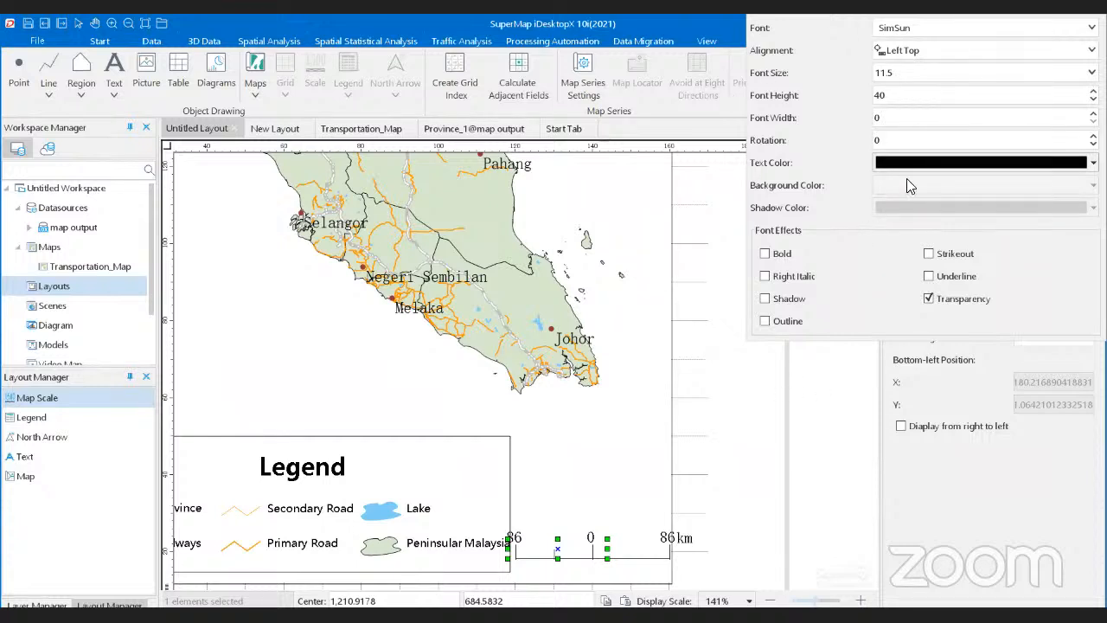
left_click(1004, 504)
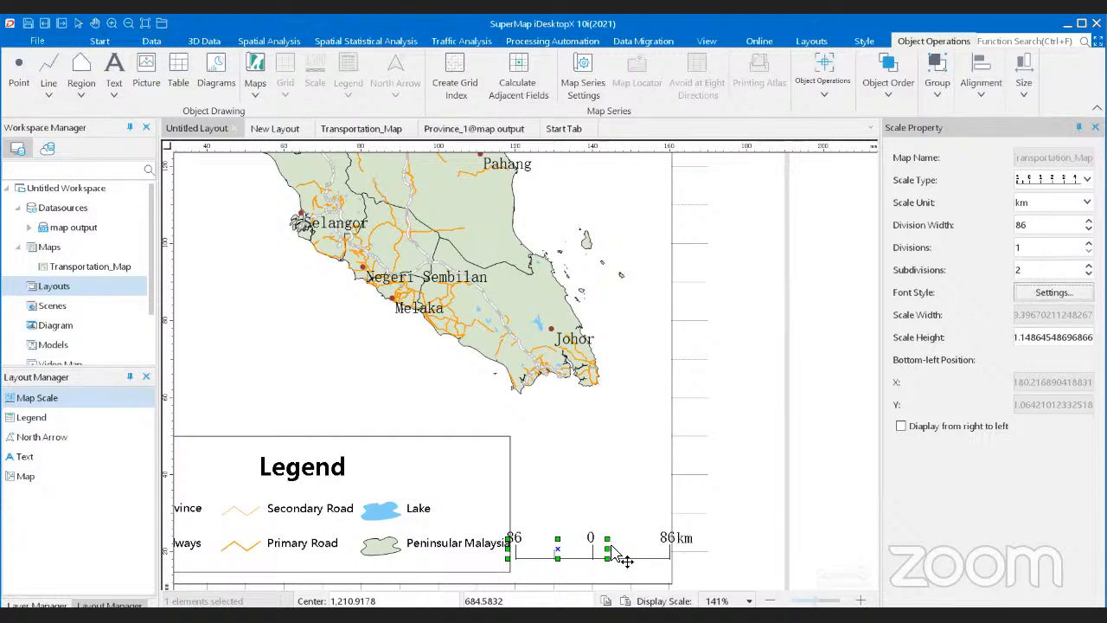
Step: Try to reposition the scale bar, then shift the map frame slightly downward beneath it
left_click(605, 557)
left_click(602, 553)
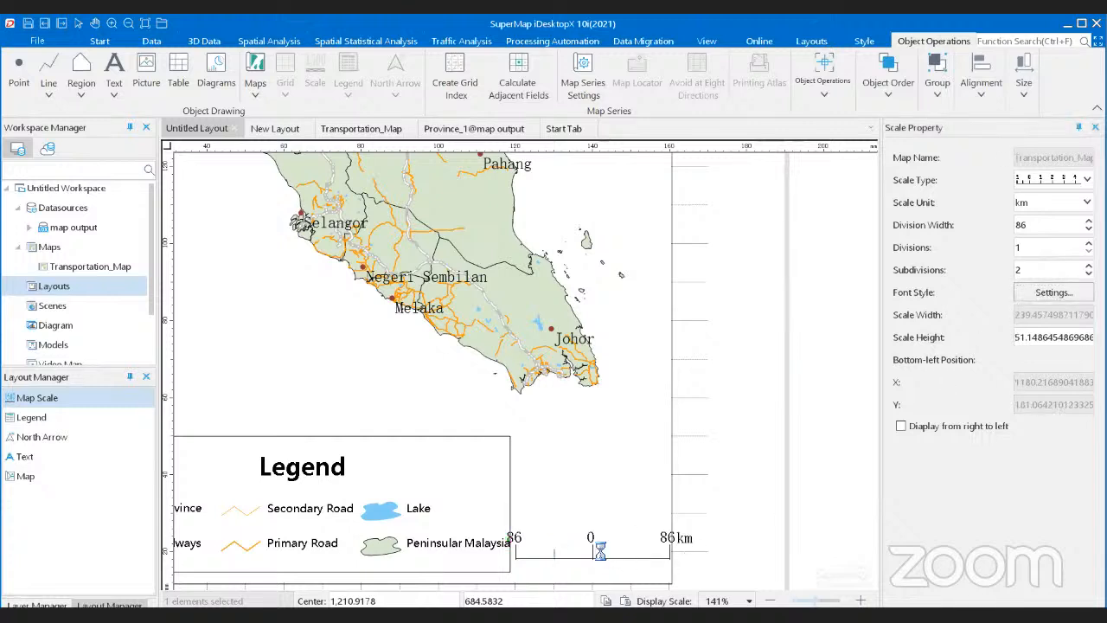
left_click_drag(599, 549, 591, 552)
left_click(659, 566)
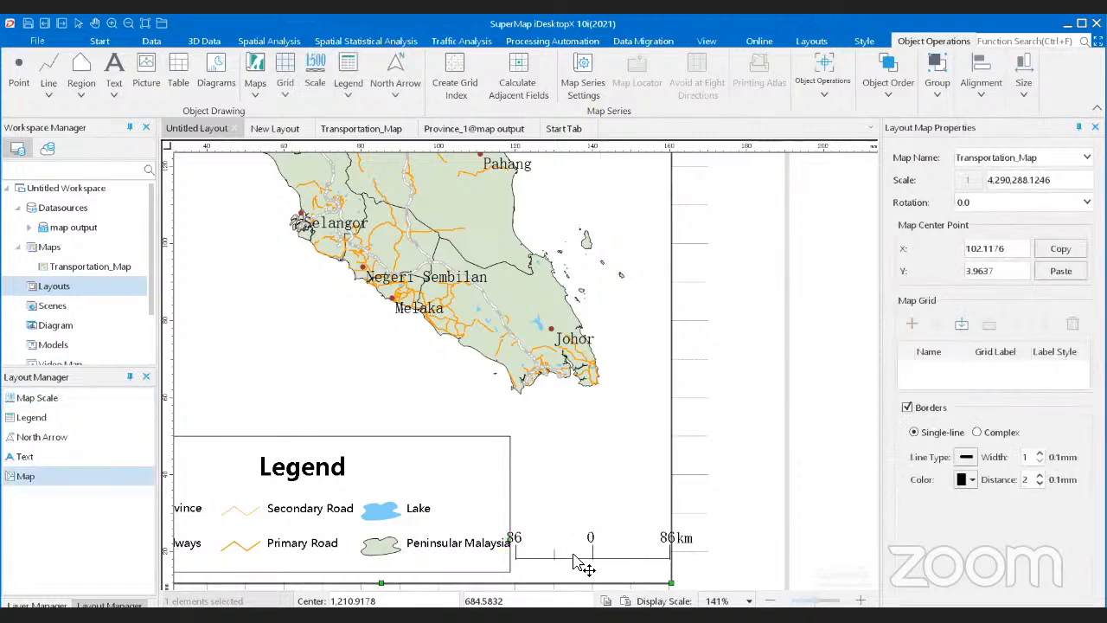
mouse_move(583, 566)
left_mouse_down()
mouse_move(576, 536)
mouse_move(567, 539)
mouse_move(563, 457)
mouse_move(583, 494)
mouse_move(573, 554)
mouse_move(586, 556)
left_mouse_up()
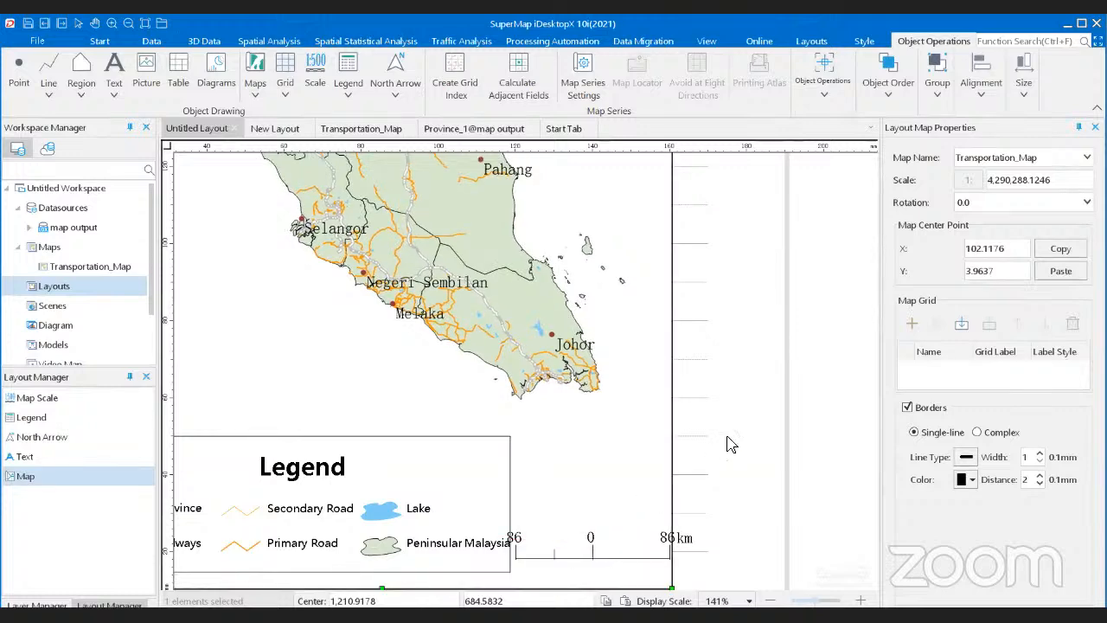
Step: Select the scale bar again and try to nudge it by its centre, then deselect it
scroll(749, 286, "down", 2)
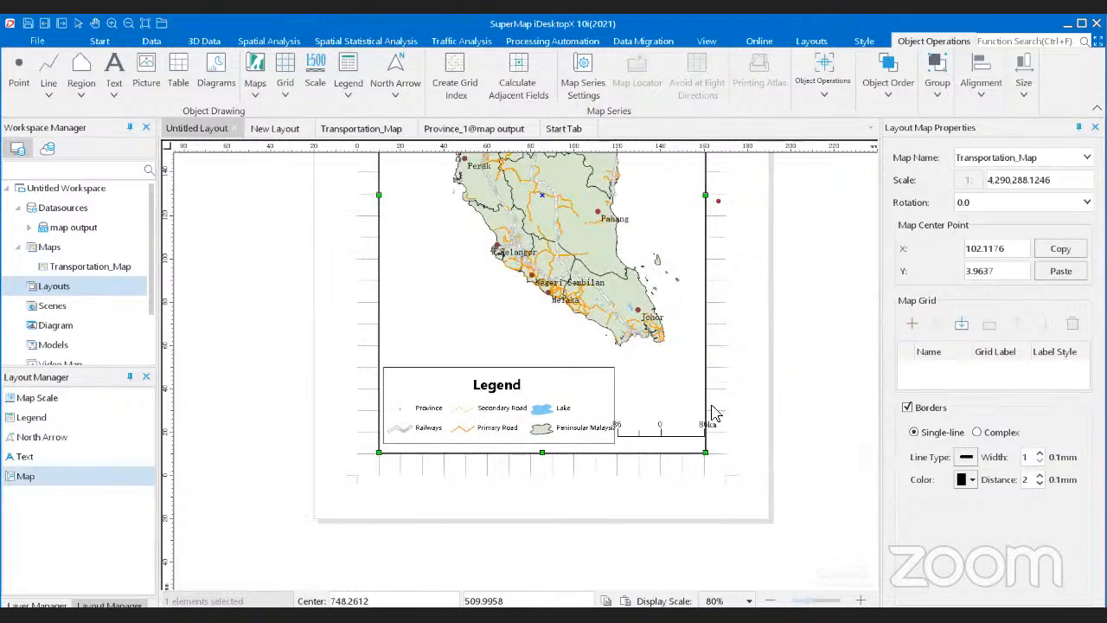
left_click(813, 445)
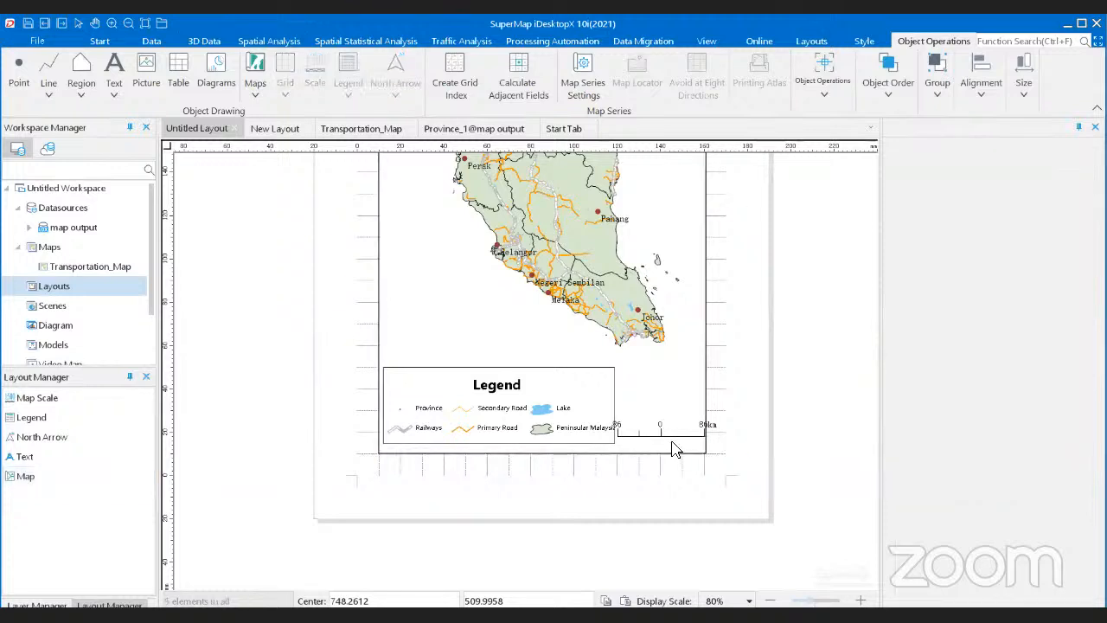
left_click(657, 442)
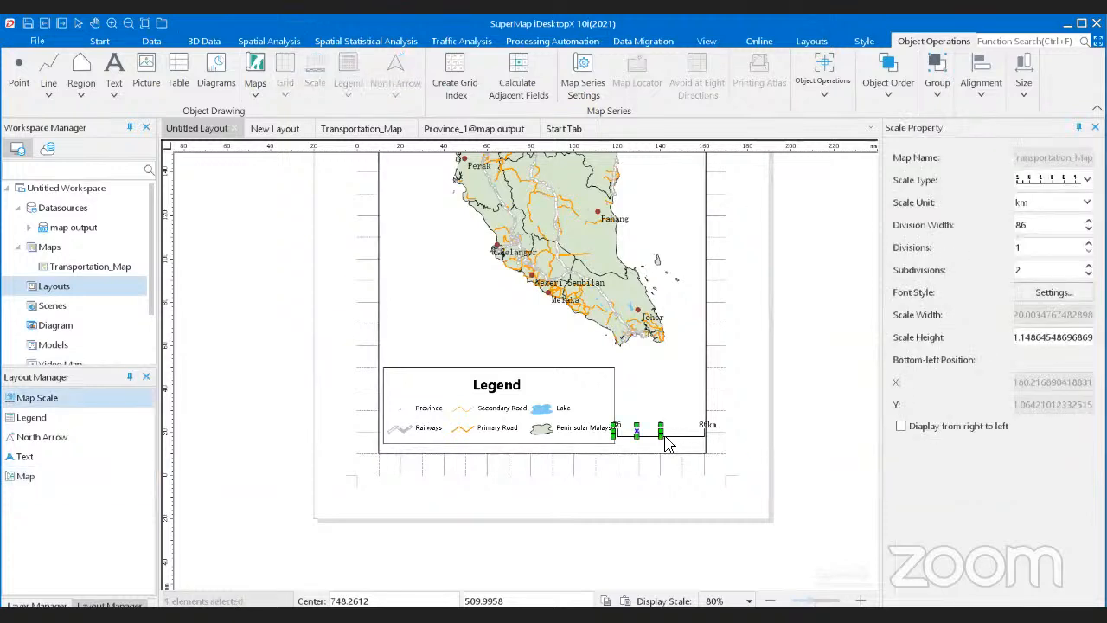
mouse_move(636, 435)
left_mouse_down()
mouse_move(632, 420)
mouse_move(638, 437)
left_mouse_up()
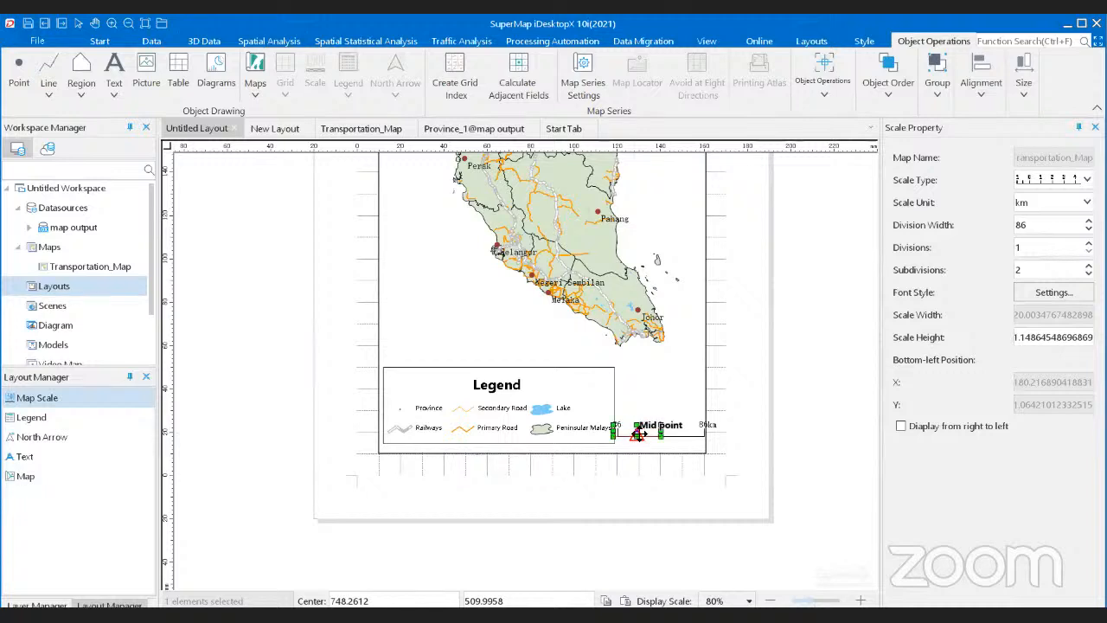
left_click(781, 452)
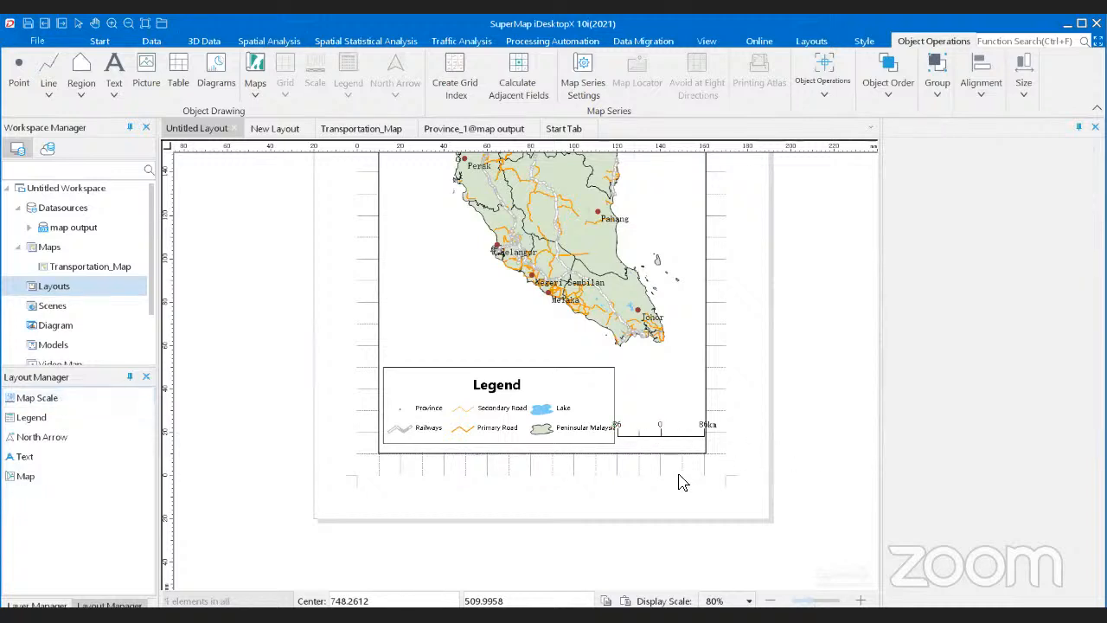
Step: Widen the legend slightly and move it down into the map frame's lower-left corner
left_click(573, 439)
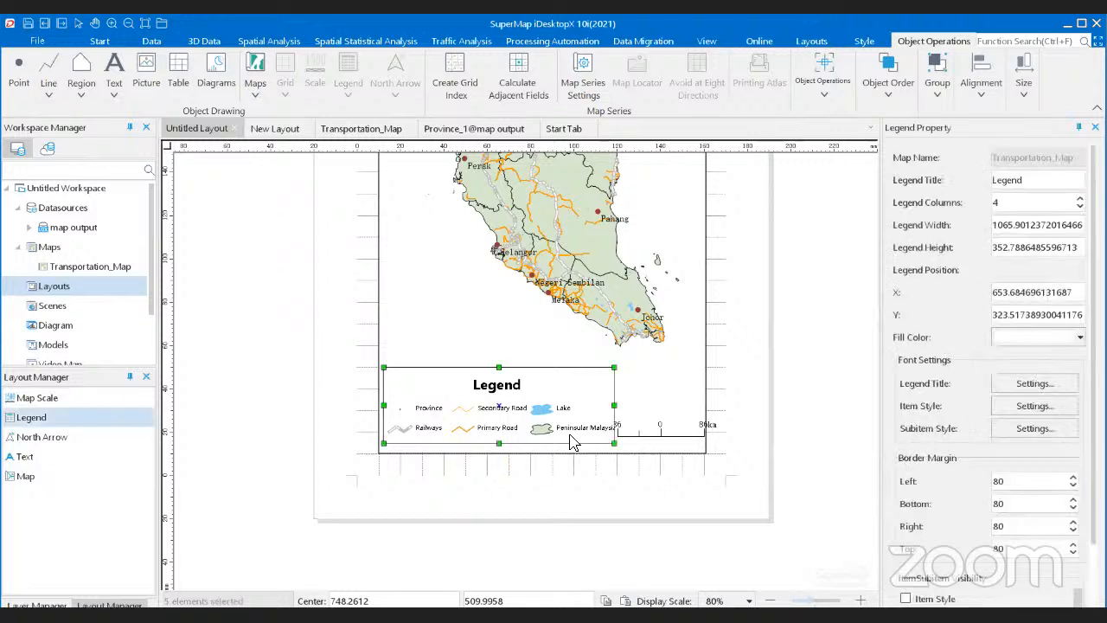
left_click_drag(615, 406, 618, 421)
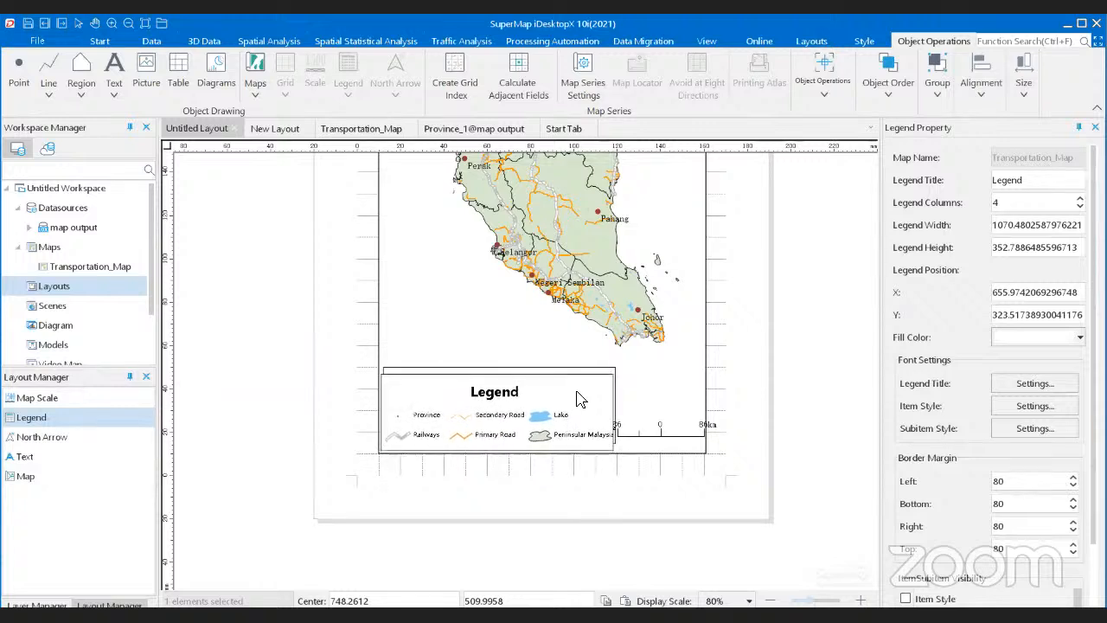
left_click_drag(579, 385, 576, 392)
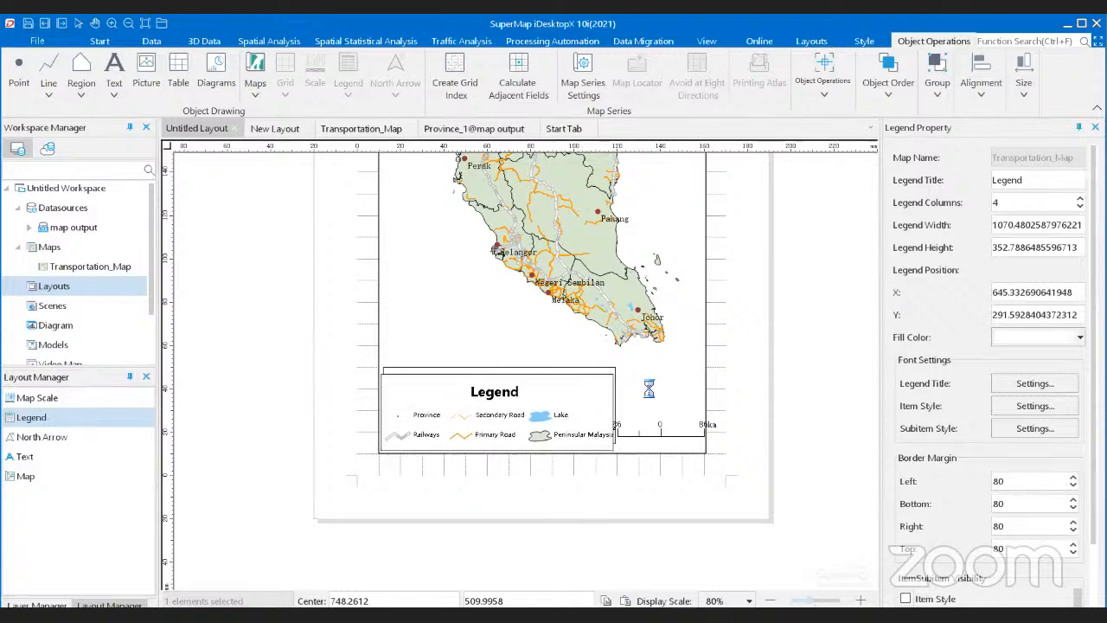
left_click(841, 444)
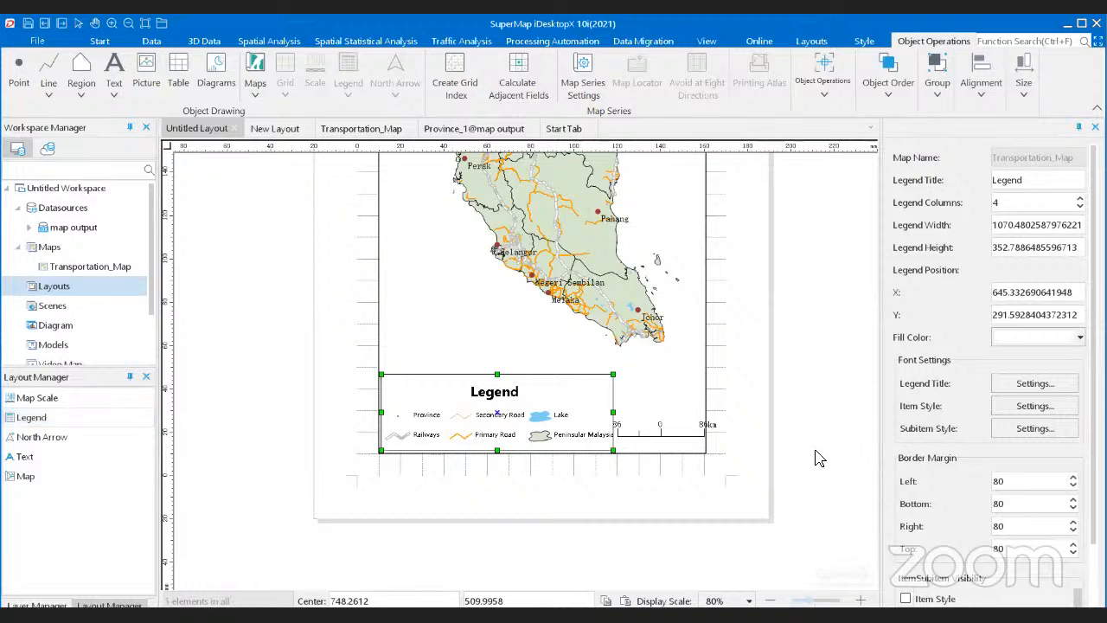
Step: Examine the map frame's grid and border properties and review the whole layout page
left_click(705, 435)
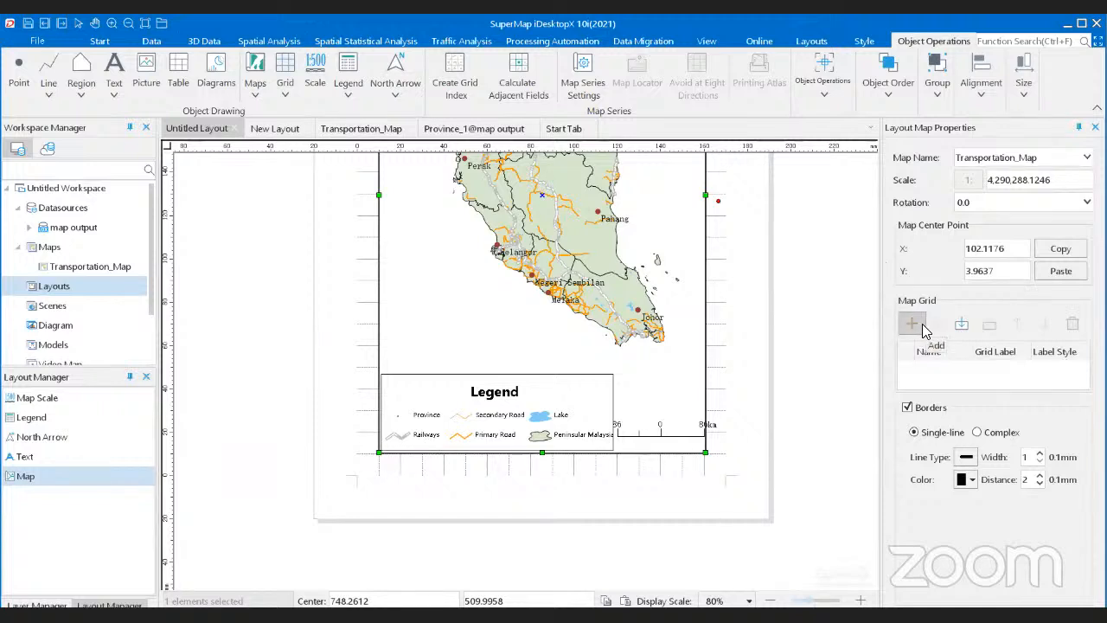
left_click(95, 27)
left_click_drag(338, 217, 299, 363)
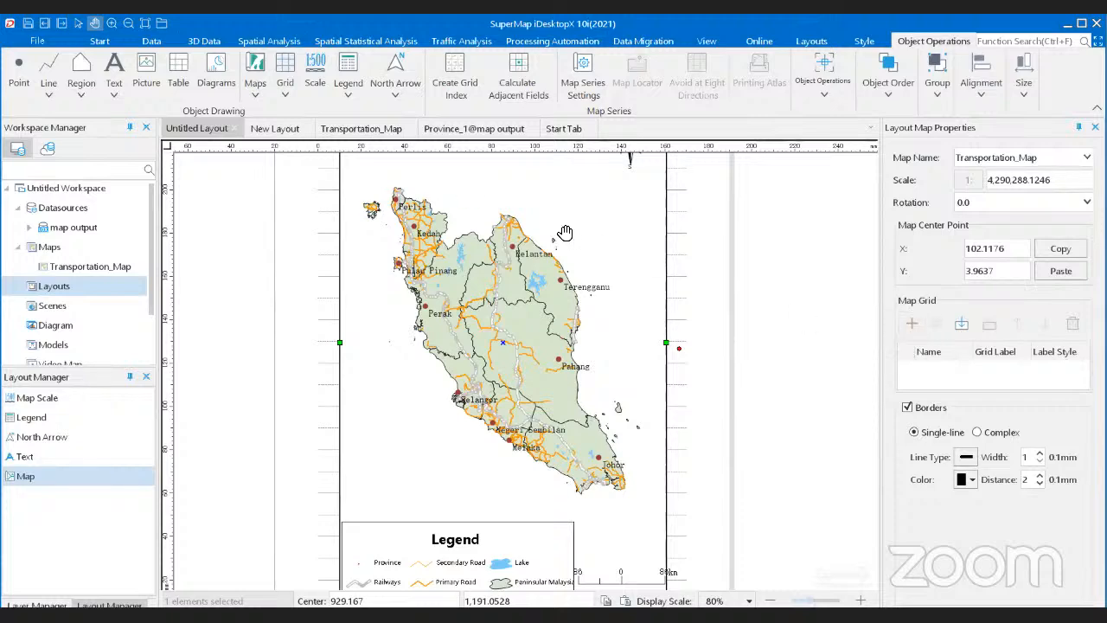
scroll(563, 233, "down", 2)
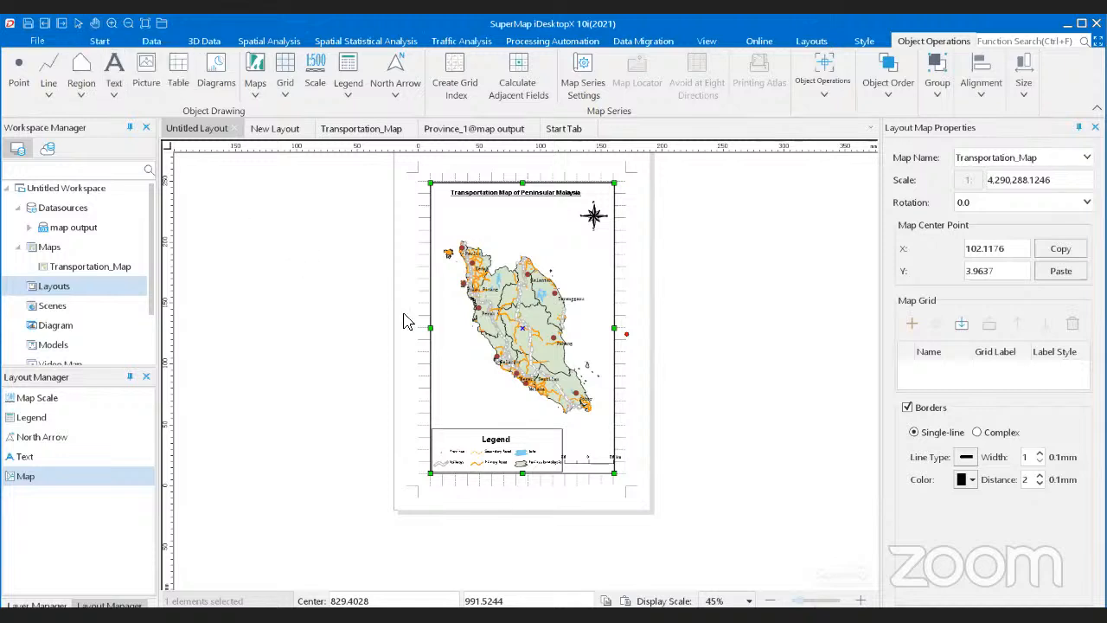
Step: Start exporting the layout to PDF and browse the Desktop as its save location
left_click(861, 41)
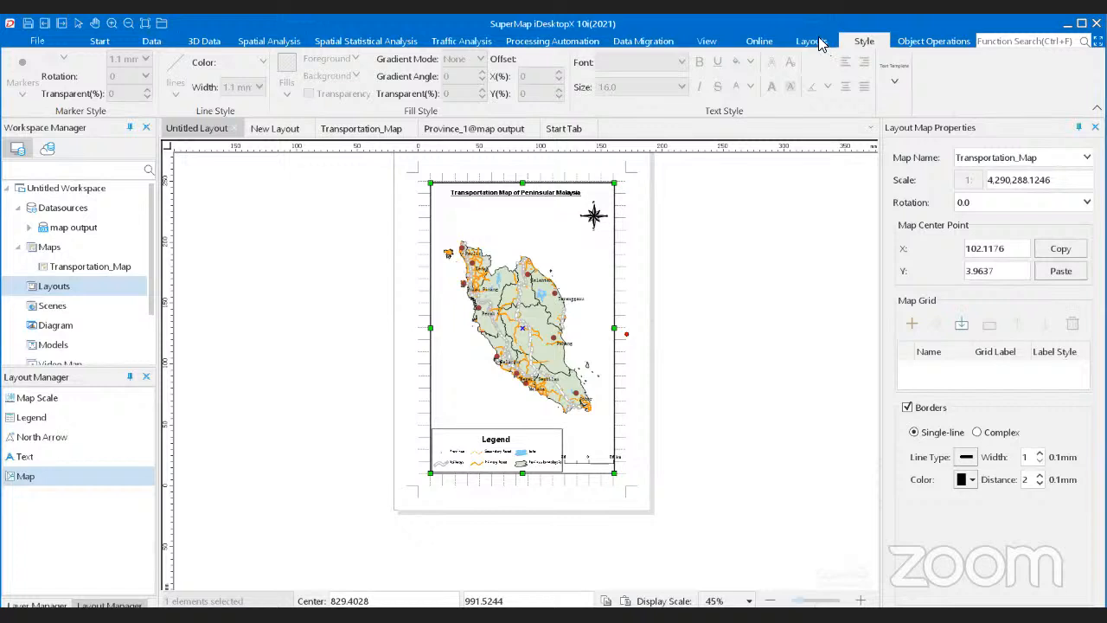
left_click(818, 41)
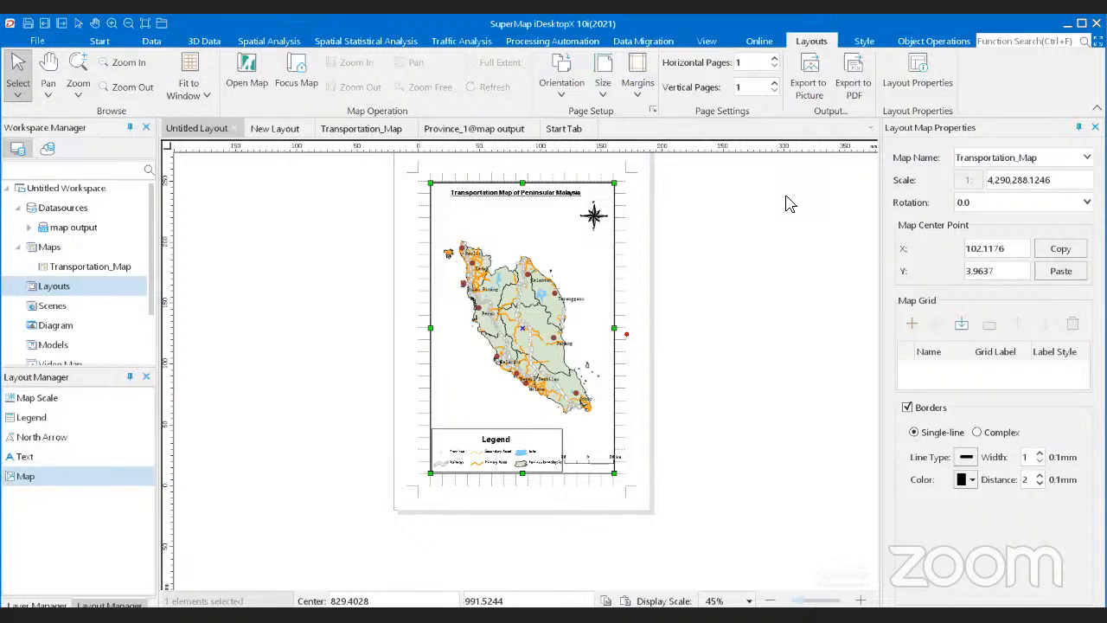
left_click(853, 93)
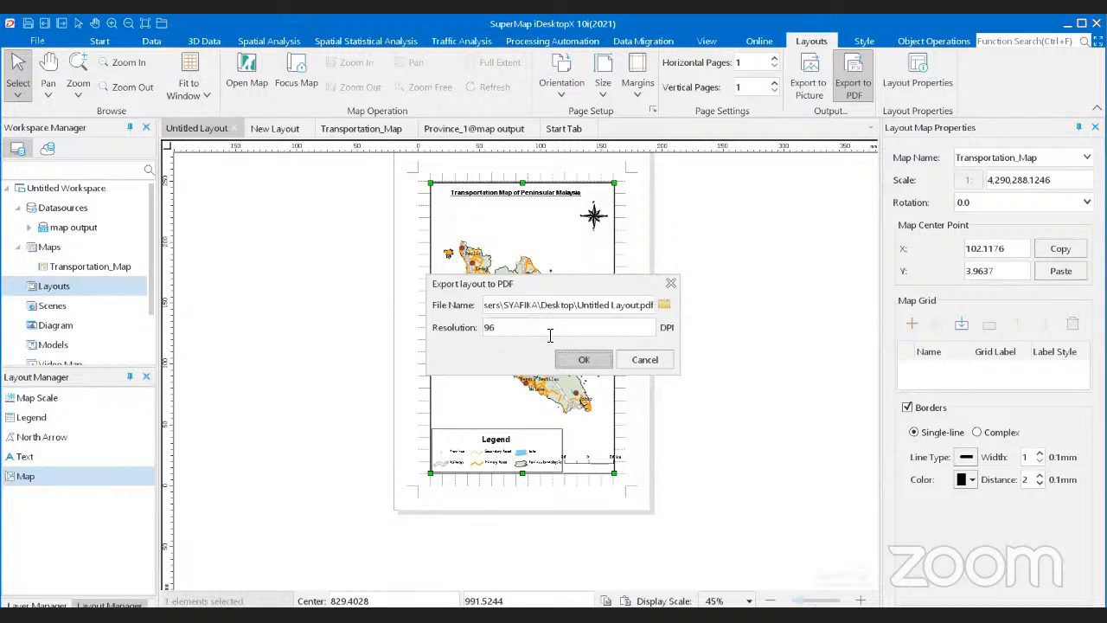
left_click(662, 307)
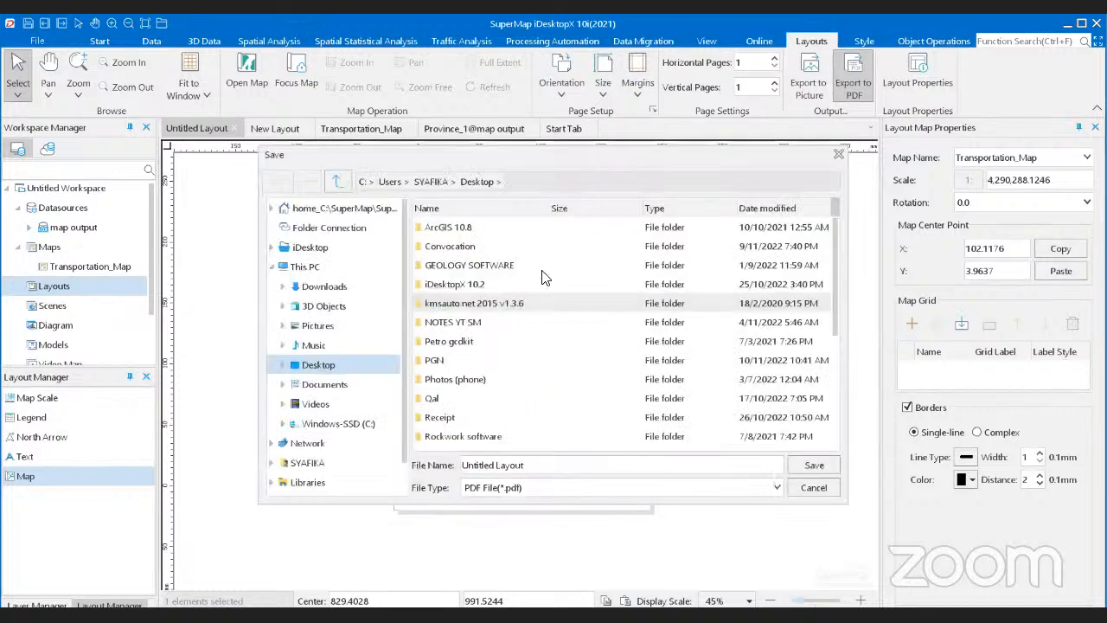
scroll(484, 370, "down", 3)
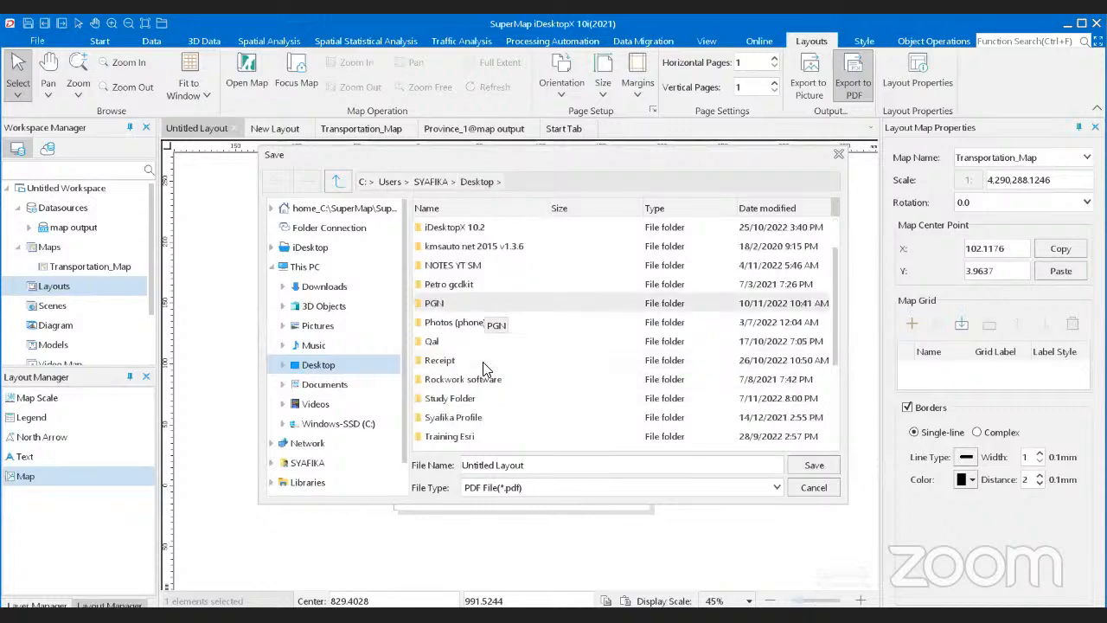
scroll(484, 369, "up", 3)
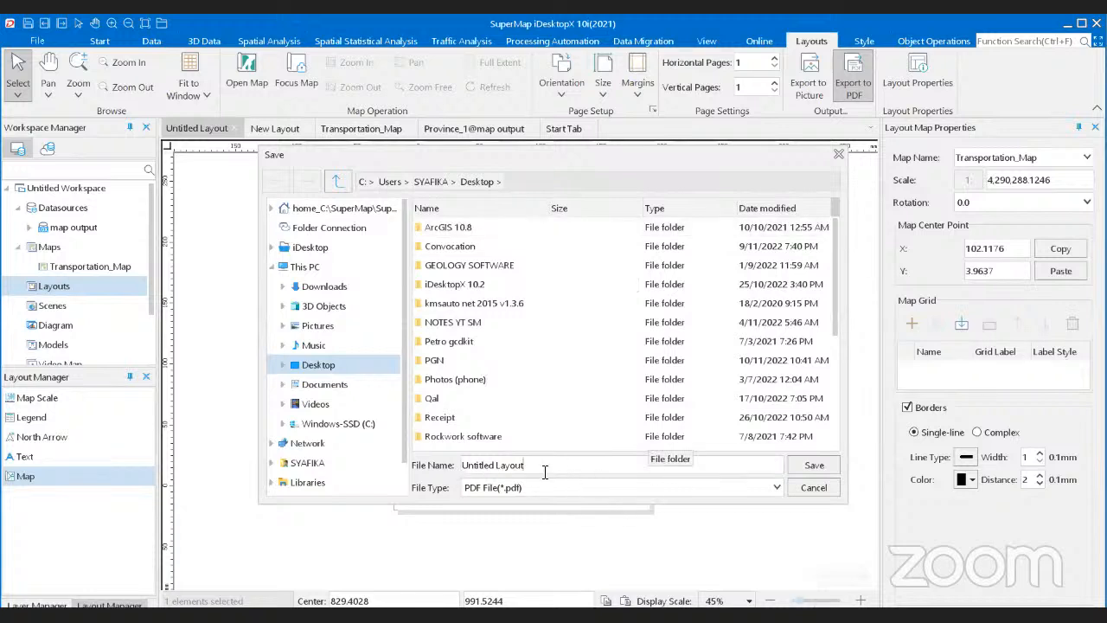
Step: Name the PDF file Transportation_Map, save it to the Desktop, and export the layout at 96 DPI
key("BackSpace")
key("BackSpace")
key("BackSpace")
key("BackSpace")
key("BackSpace")
key("BackSpace")
key("BackSpace")
key("BackSpace")
key("BackSpace")
key("BackSpace")
key("BackSpace")
key("BackSpace")
key("BackSpace")
key("BackSpace")
key("BackSpace")
type("Transpor")
type("taion_")
key("BackSpace")
key("BackSpace")
key("BackSpace")
key("BackSpace")
type("tion_Map")
left_click(777, 488)
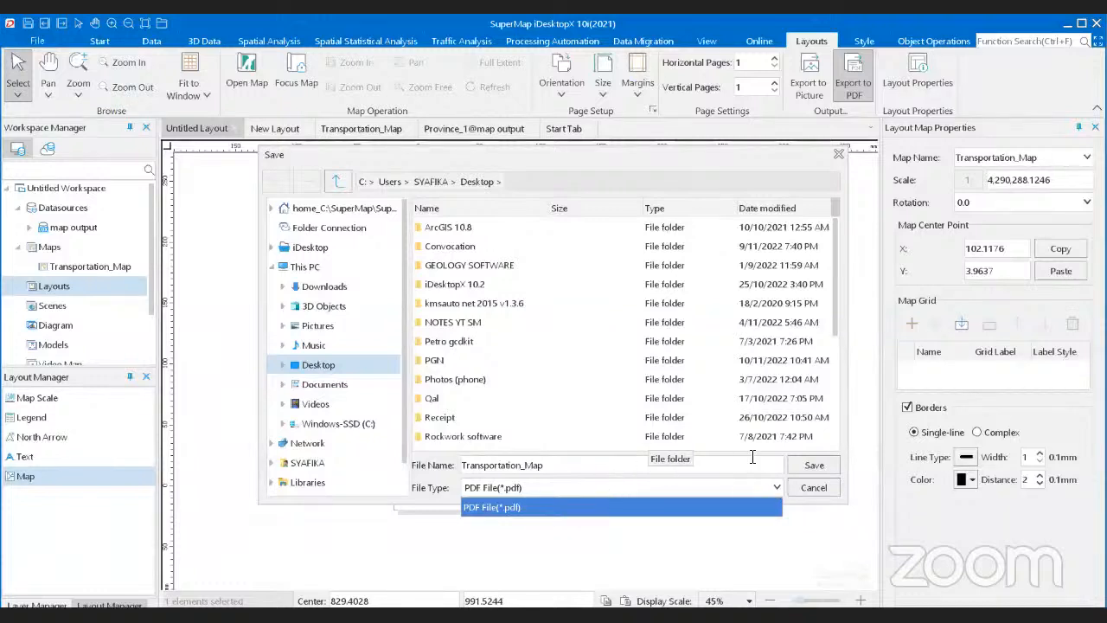
left_click(740, 487)
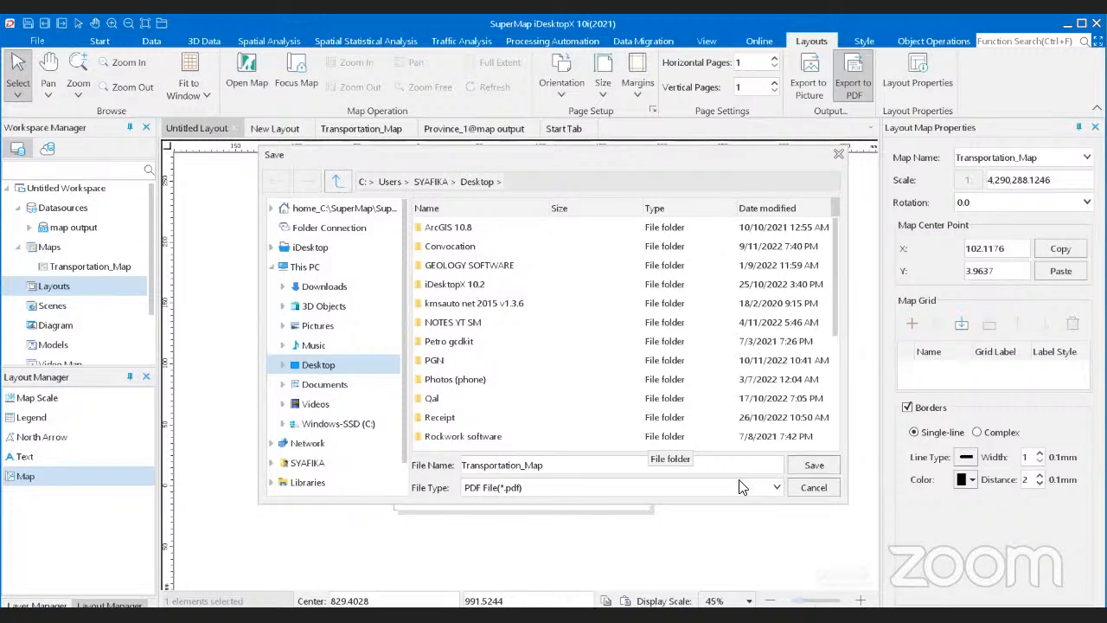
left_click(813, 467)
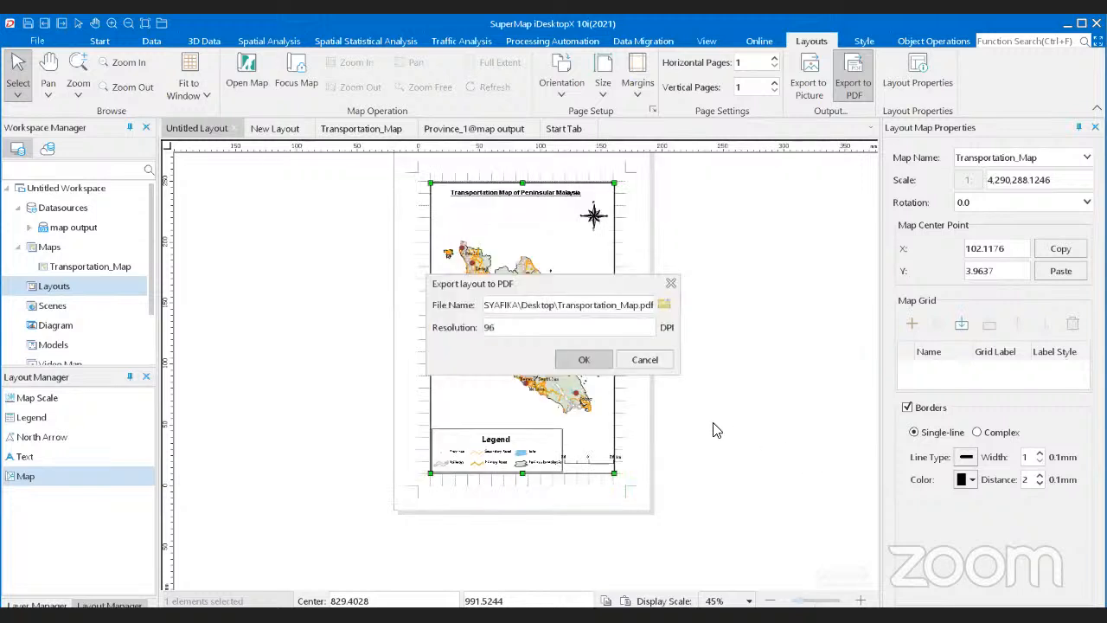
left_click(577, 362)
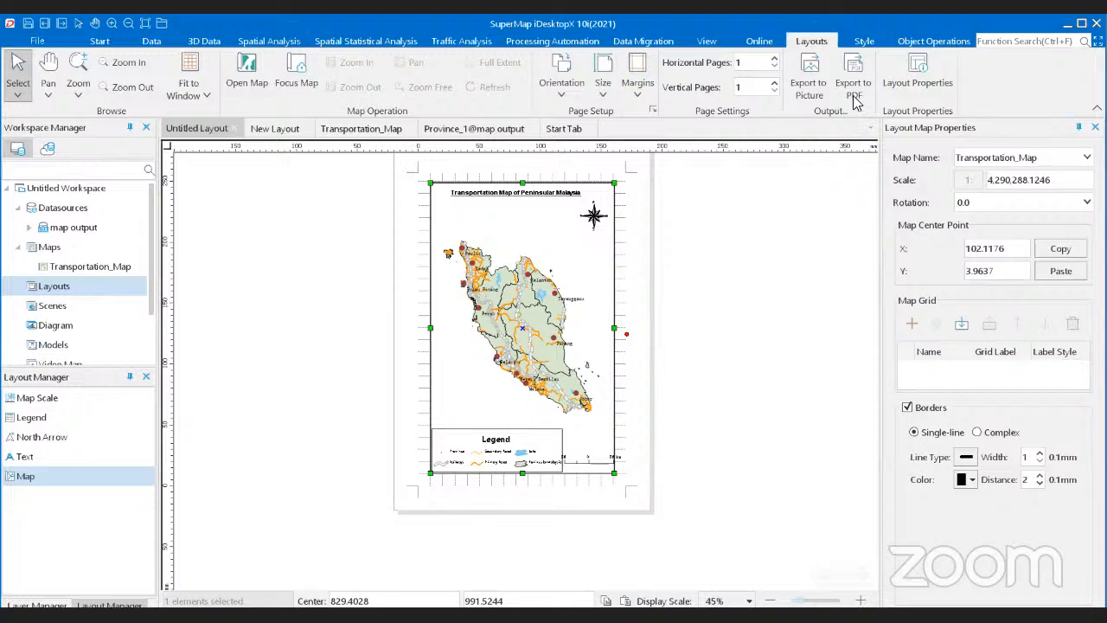
Step: Start exporting the layout as a picture and set its resolution to 150 DPI
left_click(805, 98)
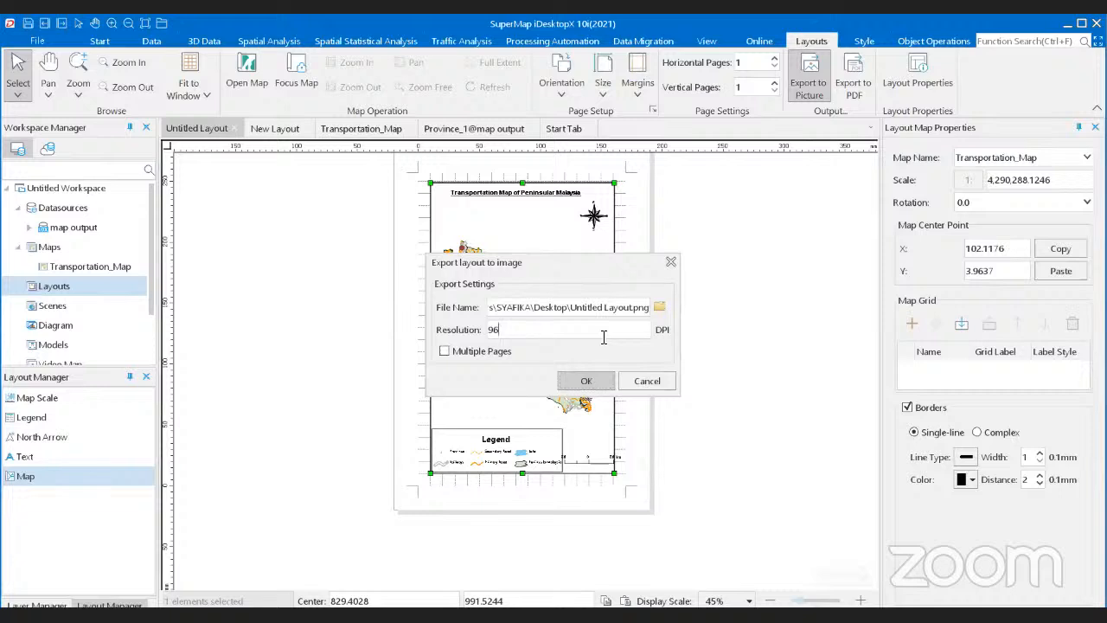
key("BackSpace")
key("BackSpace")
type("150")
Step: Name the image Transportation_map, keep the PNG file type and Desktop folder, and export the picture
left_click(658, 309)
double_click(510, 466)
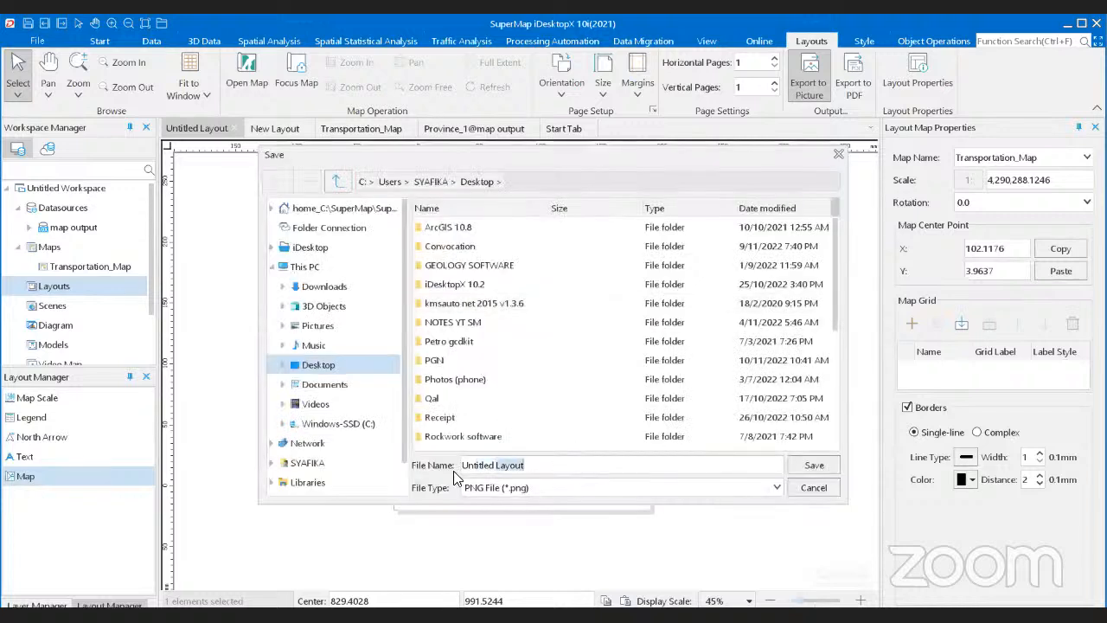
key("BackSpace")
key("BackSpace")
key("BackSpace")
key("BackSpace")
key("BackSpace")
key("BackSpace")
key("BackSpace")
key("BackSpace")
key("BackSpace")
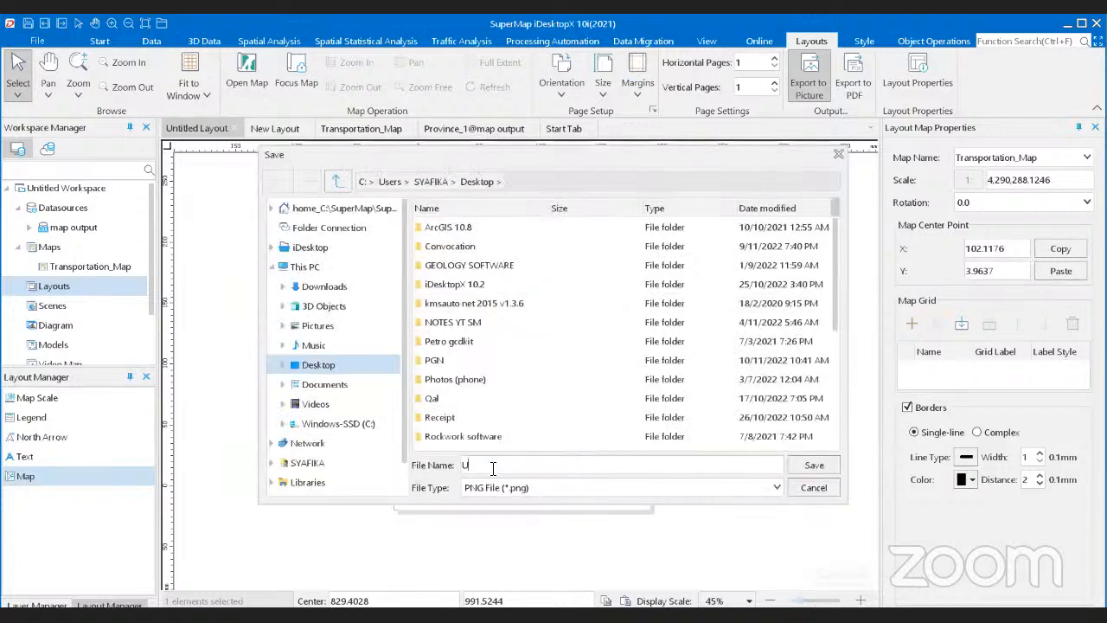
key("BackSpace")
type("Transportaton")
key("BackSpace")
key("BackSpace")
key("BackSpace")
type("tion_map")
left_click(775, 490)
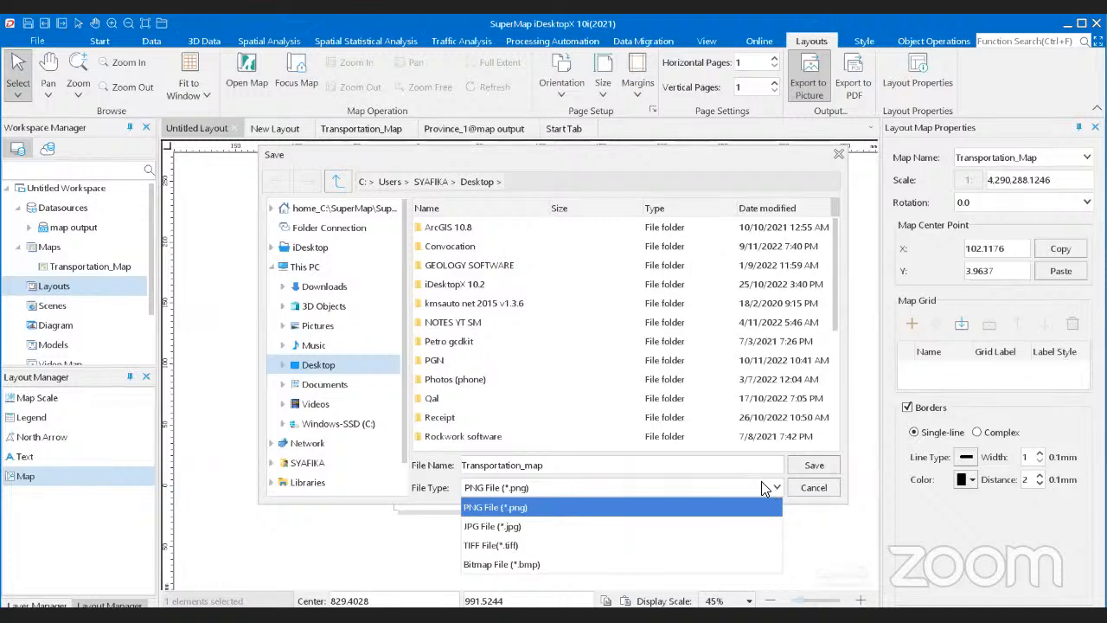
left_click(775, 491)
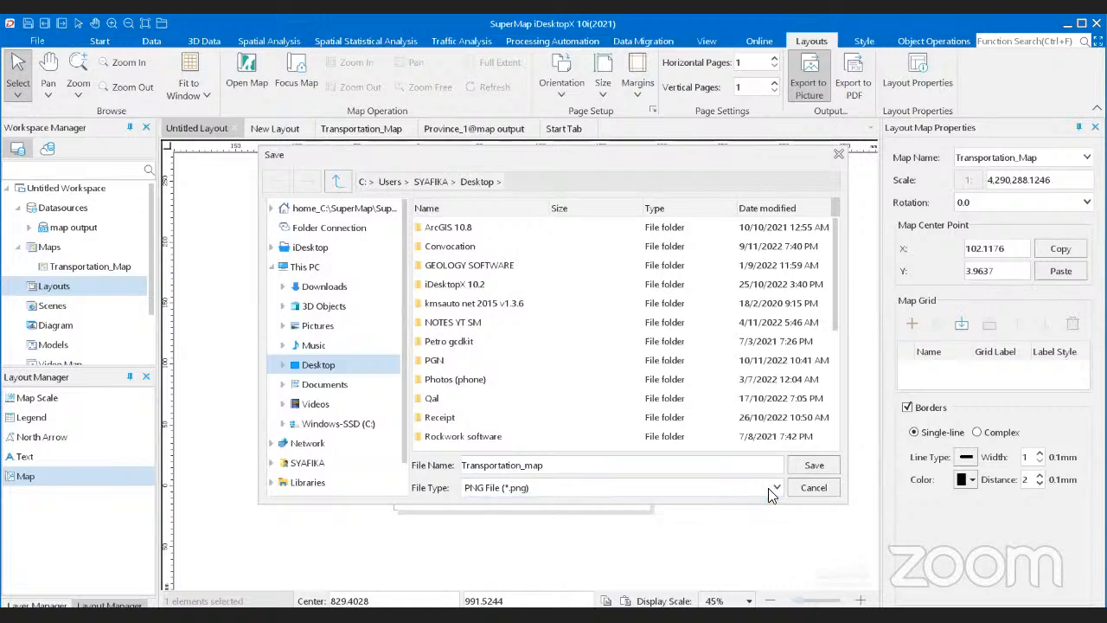
left_click(815, 465)
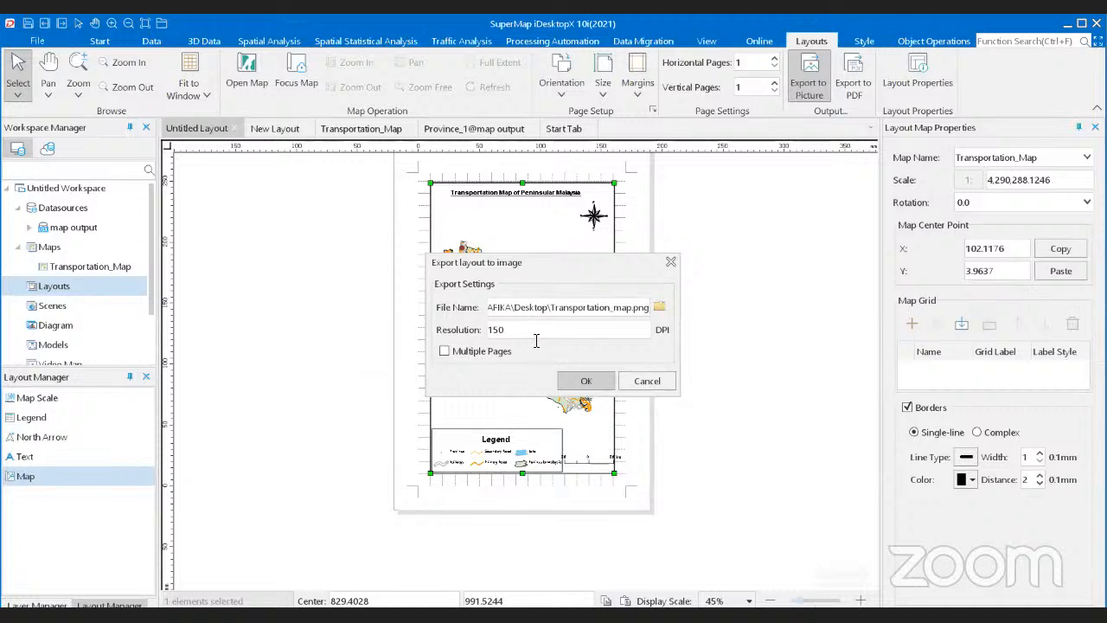
left_click(589, 381)
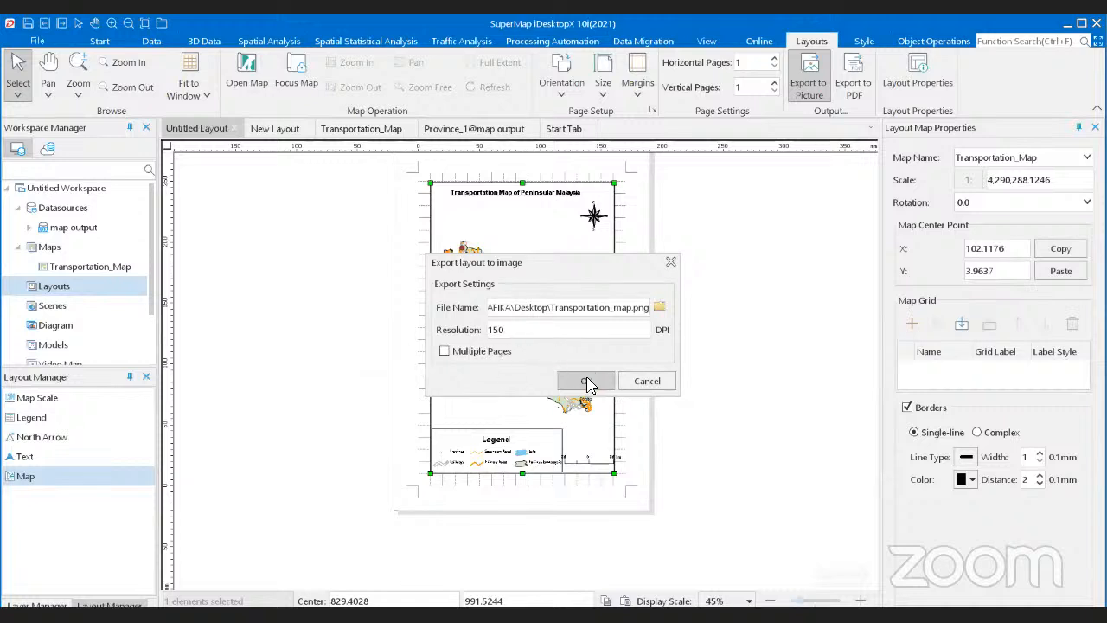